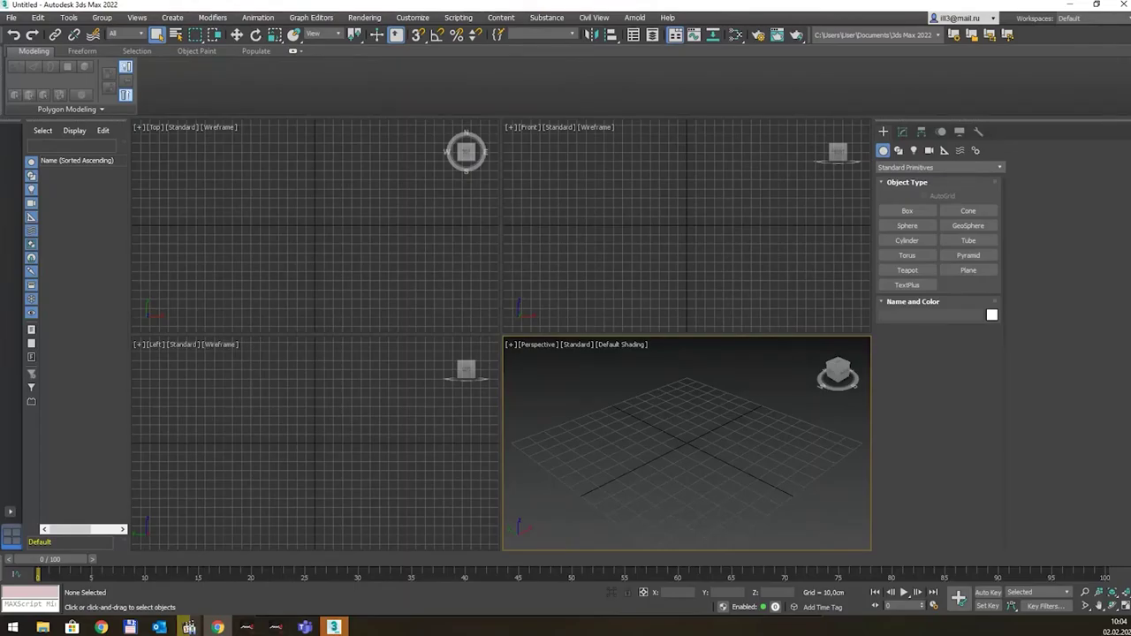
Review the fire extinguisher reference images full screen, then return to 3ds Max.
{"action": "key", "text": "alt+Tab"}
{"action": "double_click", "coordinate": [522, 24]}
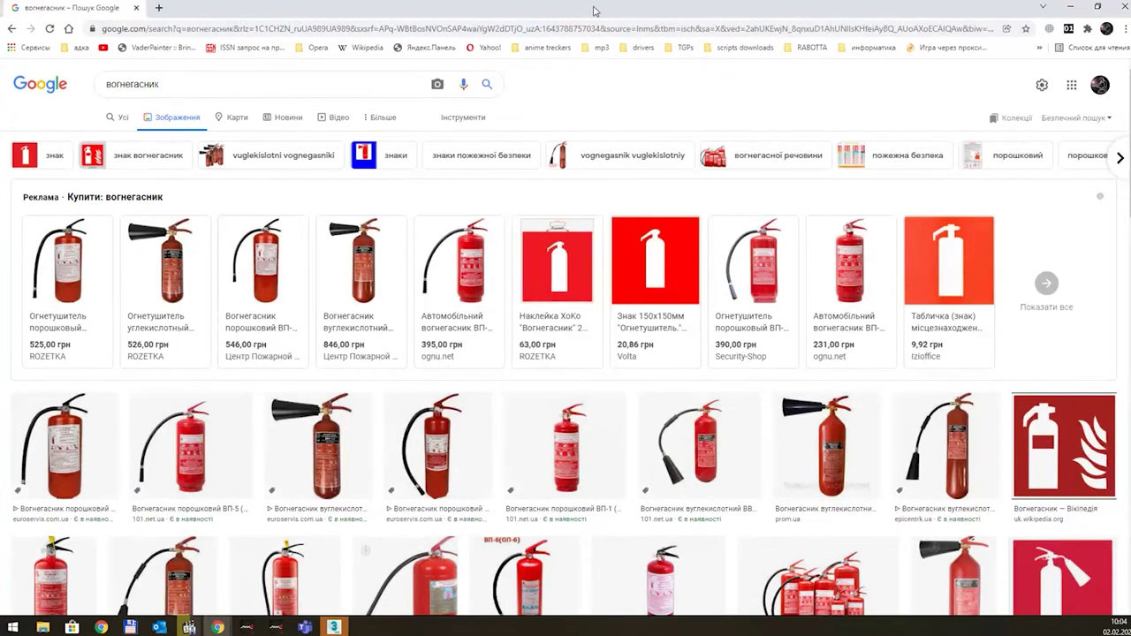
{"action": "left_click", "coordinate": [1070, 7]}
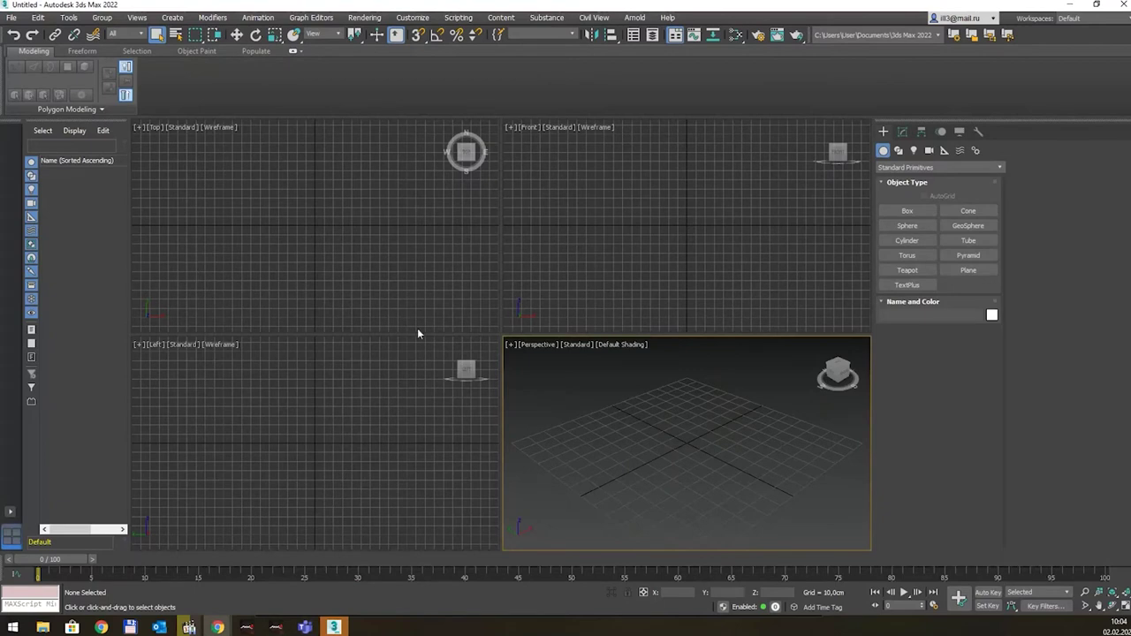
Set display and system units to Centimeters and maximize the Perspective viewport.
{"action": "left_click", "coordinate": [413, 17]}
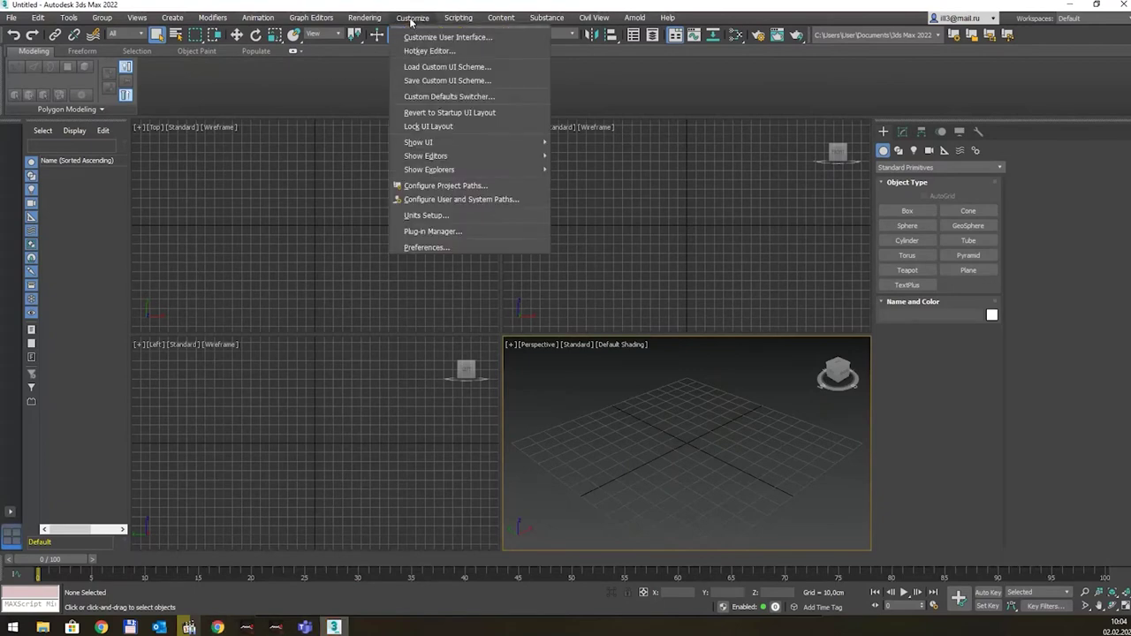
{"action": "left_click", "coordinate": [486, 218]}
{"action": "left_click", "coordinate": [569, 216]}
{"action": "mouse_move", "coordinate": [590, 237]}
{"action": "left_mouse_down"}
{"action": "mouse_move", "coordinate": [749, 242]}
{"action": "mouse_move", "coordinate": [745, 184]}
{"action": "left_mouse_up"}
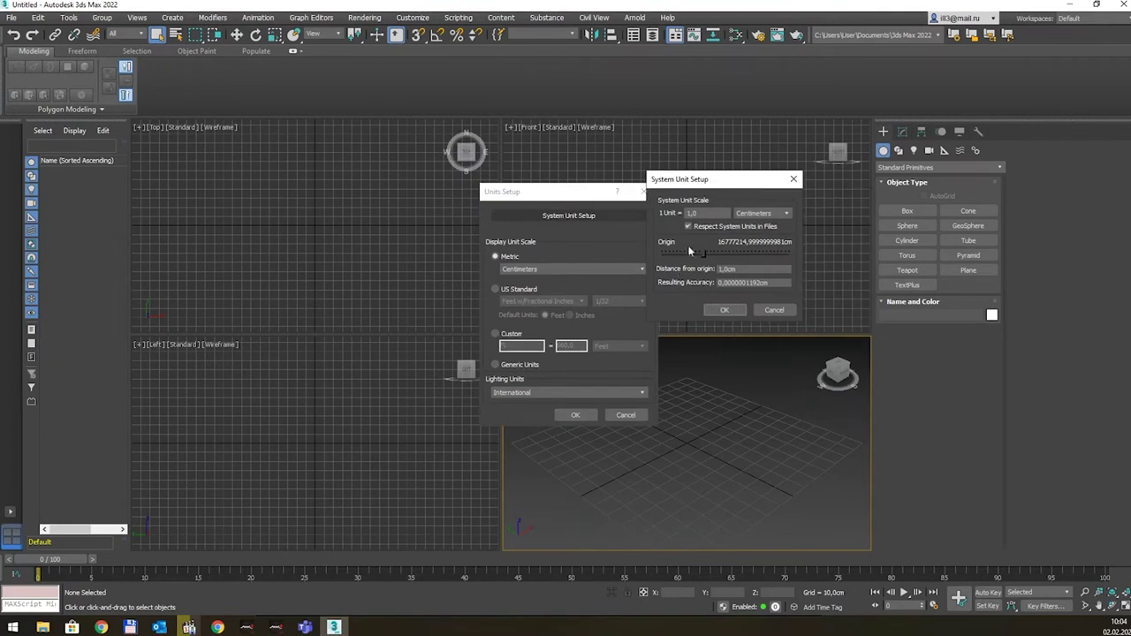
{"action": "left_click", "coordinate": [722, 310]}
{"action": "left_click", "coordinate": [591, 415]}
{"action": "key", "text": "alt+w"}
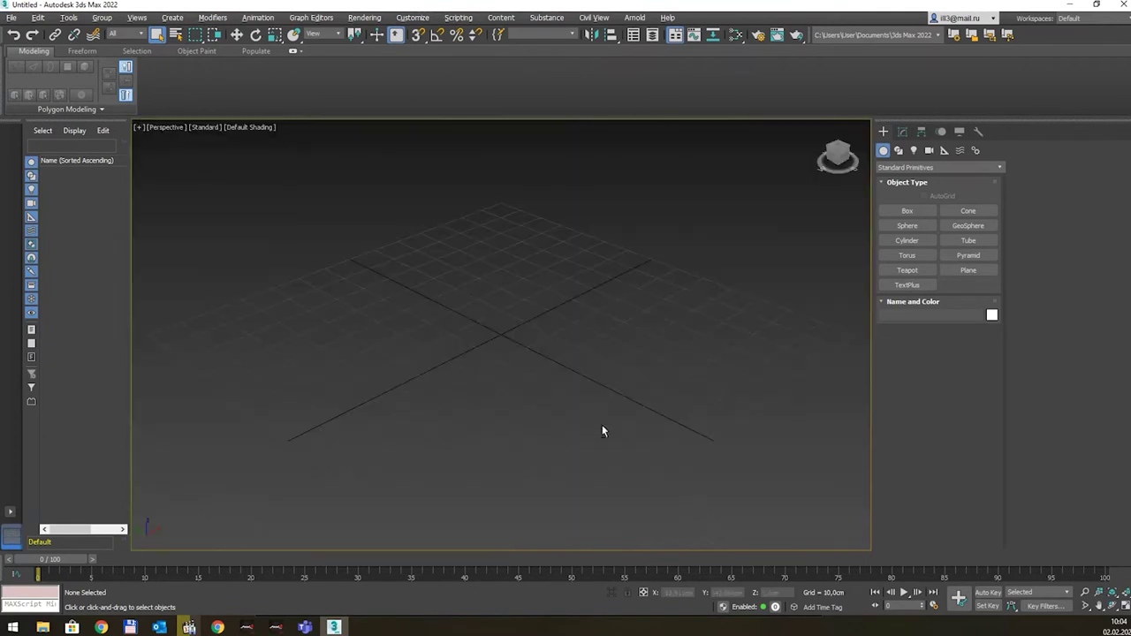
Draw a box at the grid centre and turn on edged faces with F4.
{"action": "left_click", "coordinate": [908, 210]}
{"action": "mouse_move", "coordinate": [478, 383]}
{"action": "left_mouse_down"}
{"action": "mouse_move", "coordinate": [500, 389]}
{"action": "mouse_move", "coordinate": [477, 453]}
{"action": "left_mouse_up"}
{"action": "left_click", "coordinate": [483, 362]}
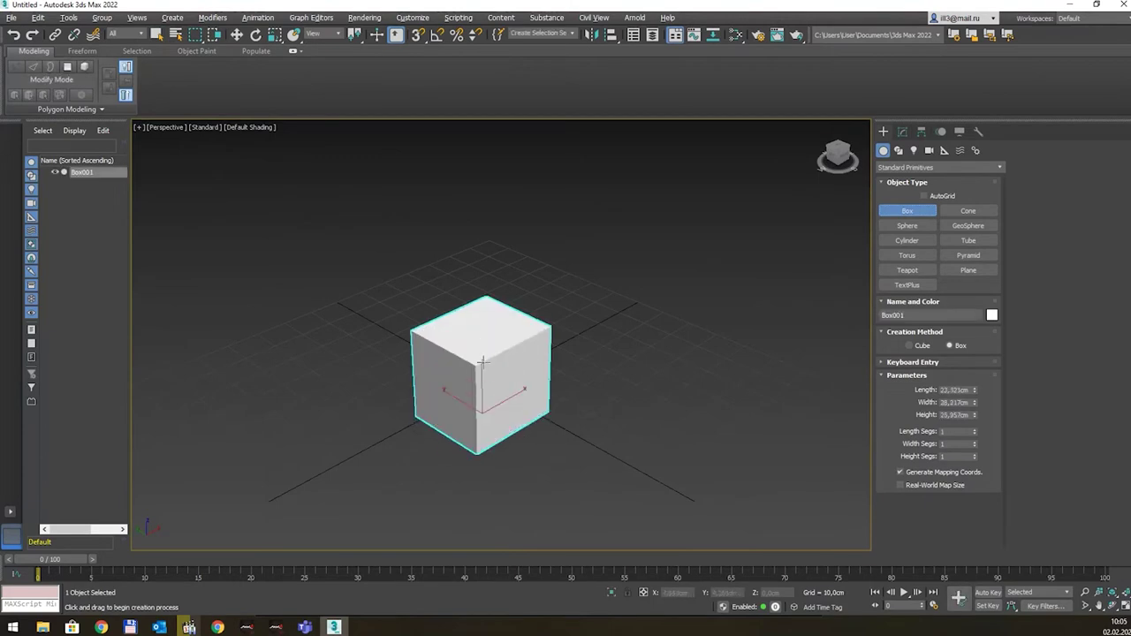
{"action": "right_click", "coordinate": [483, 363]}
{"action": "middle_click_drag", "start_coordinate": [622, 296], "coordinate": [609, 303]}
{"action": "key", "text": "F4"}
Set the box's Length, Width and Height to 10 cm and frame it in view.
{"action": "left_click", "coordinate": [903, 131]}
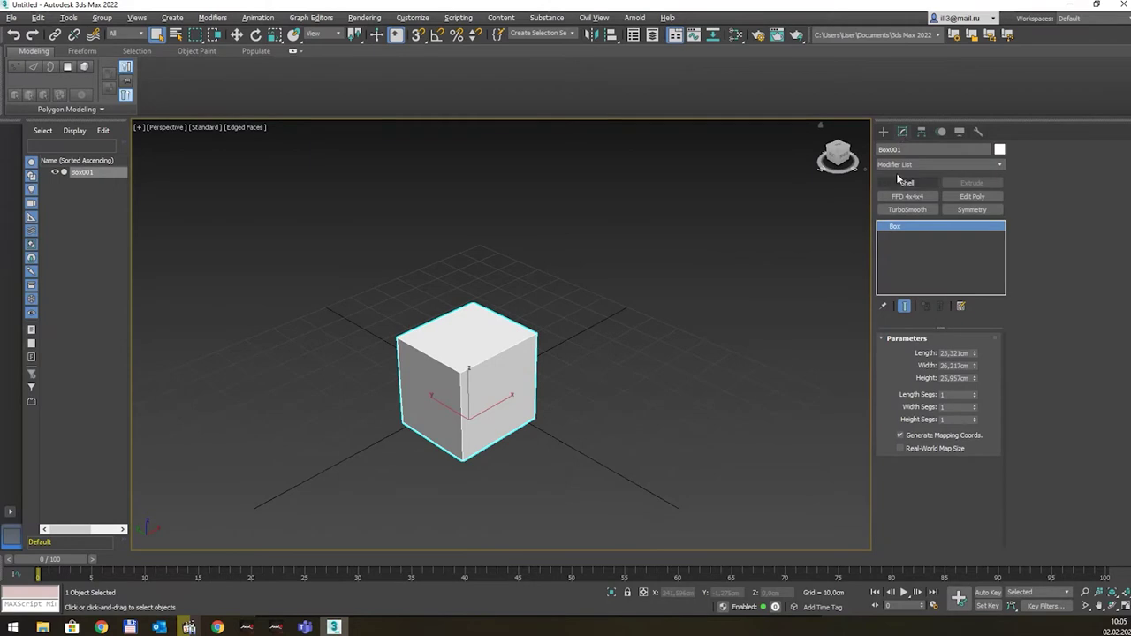
{"action": "double_click", "coordinate": [954, 353]}
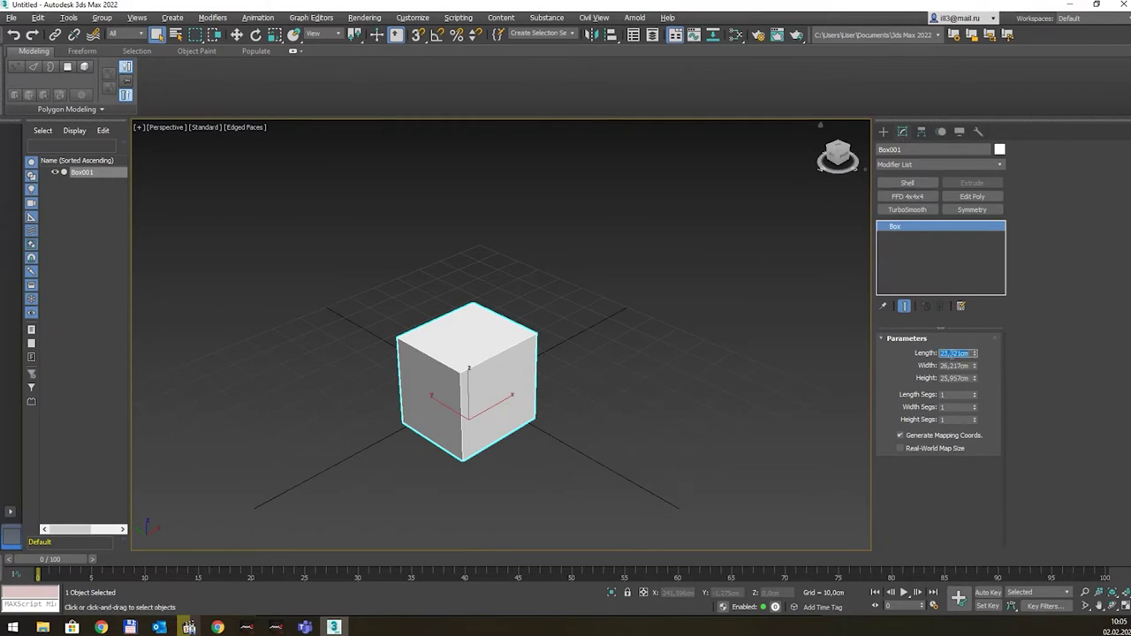
{"action": "type", "text": "10"}
{"action": "key", "text": "Tab"}
{"action": "type", "text": "10"}
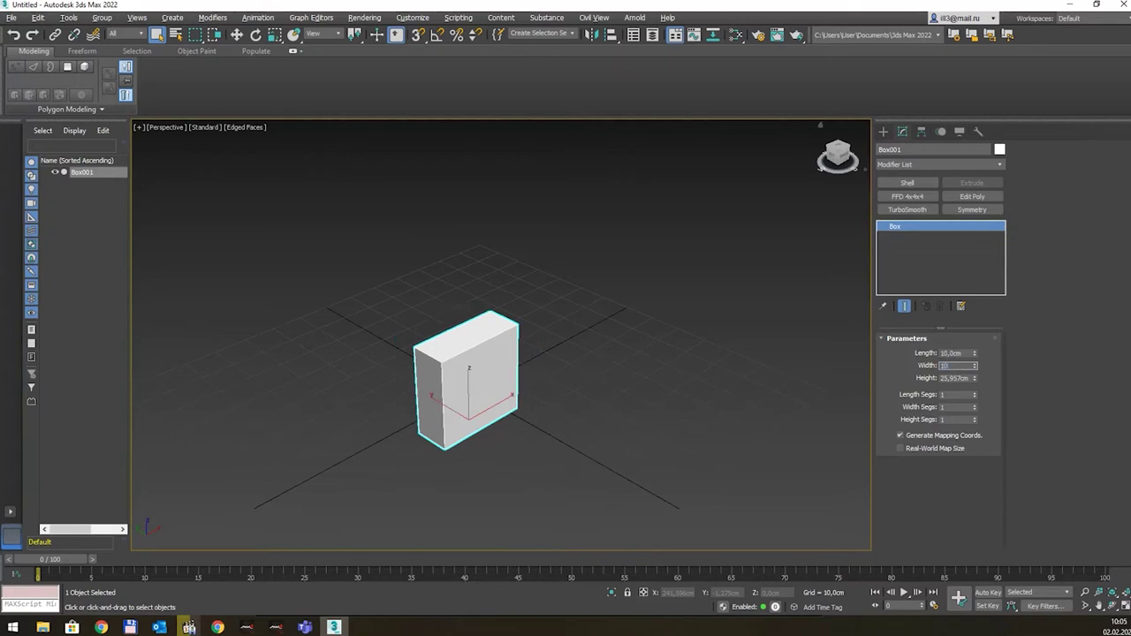
{"action": "key", "text": "Tab"}
{"action": "type", "text": "10"}
{"action": "key", "text": "Return"}
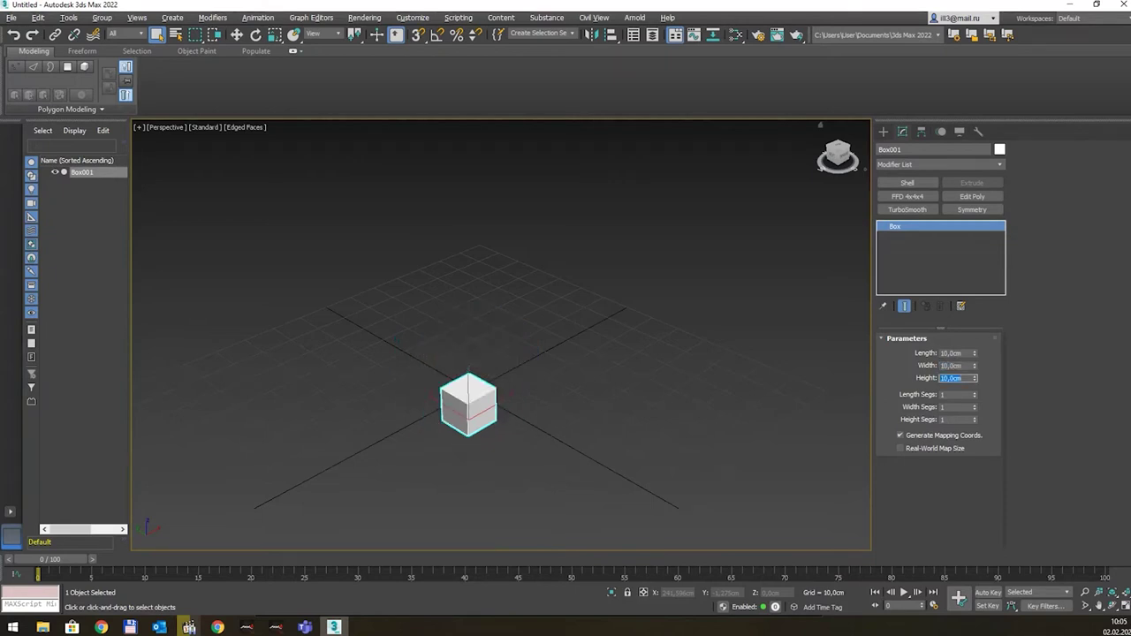
{"action": "key", "text": "z"}
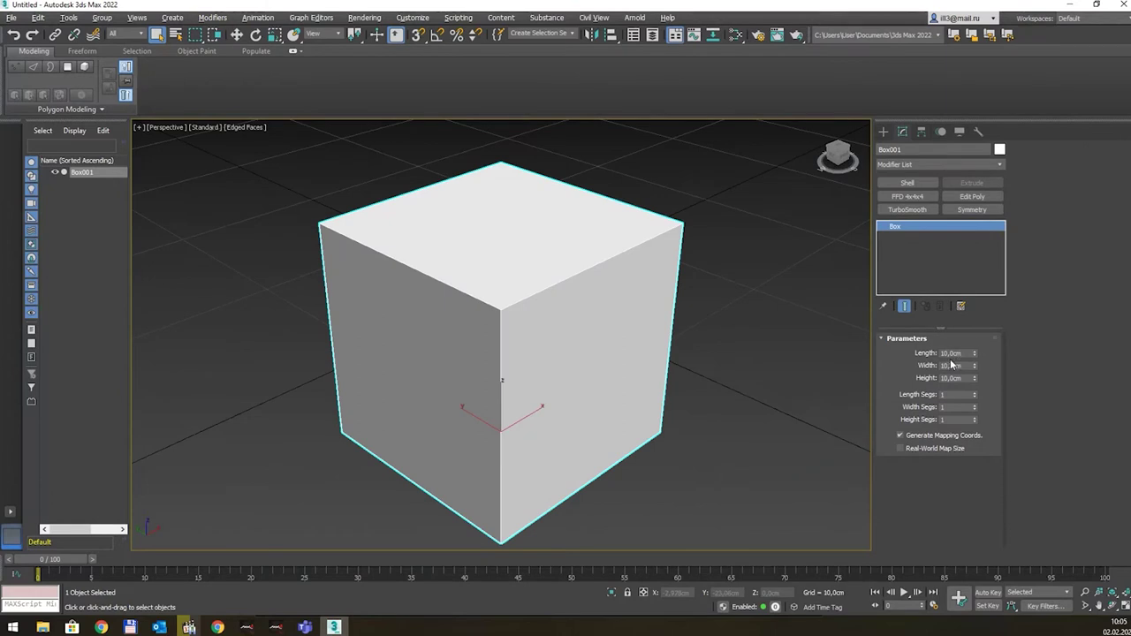
{"action": "mouse_move", "coordinate": [636, 324]}
{"action": "middle_mouse_down", "text": "alt"}
{"action": "mouse_move", "coordinate": [614, 282]}
{"action": "mouse_move", "coordinate": [561, 304]}
{"action": "mouse_move", "coordinate": [503, 297]}
{"action": "middle_mouse_up", "text": "alt"}
{"action": "scroll", "coordinate": [561, 305], "scroll_direction": "down", "scroll_amount": 3}
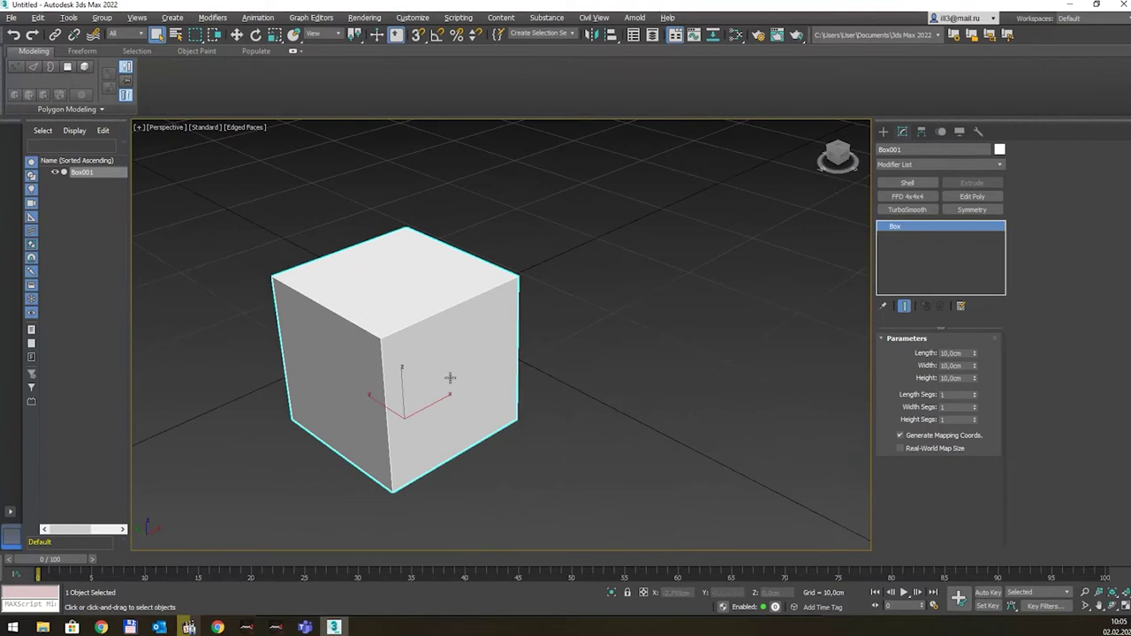
{"action": "scroll", "coordinate": [454, 286], "scroll_direction": "down", "scroll_amount": 1}
{"action": "scroll", "coordinate": [456, 288], "scroll_direction": "down", "scroll_amount": 2}
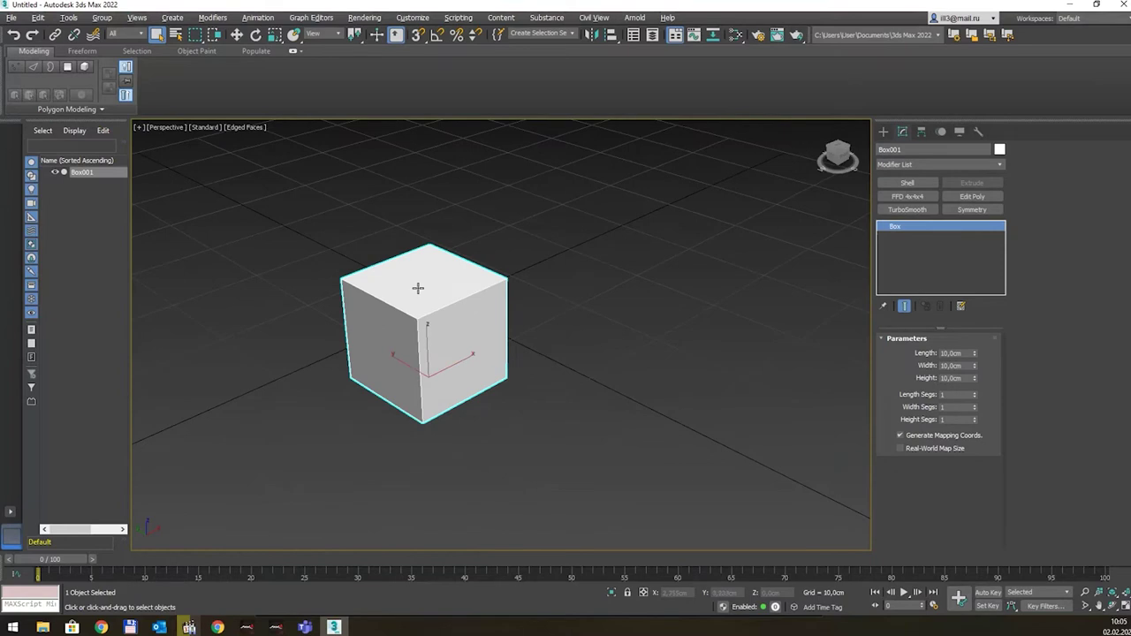
Add Edit Poly and convert Box001 to an Editable Poly.
{"action": "left_click", "coordinate": [67, 66]}
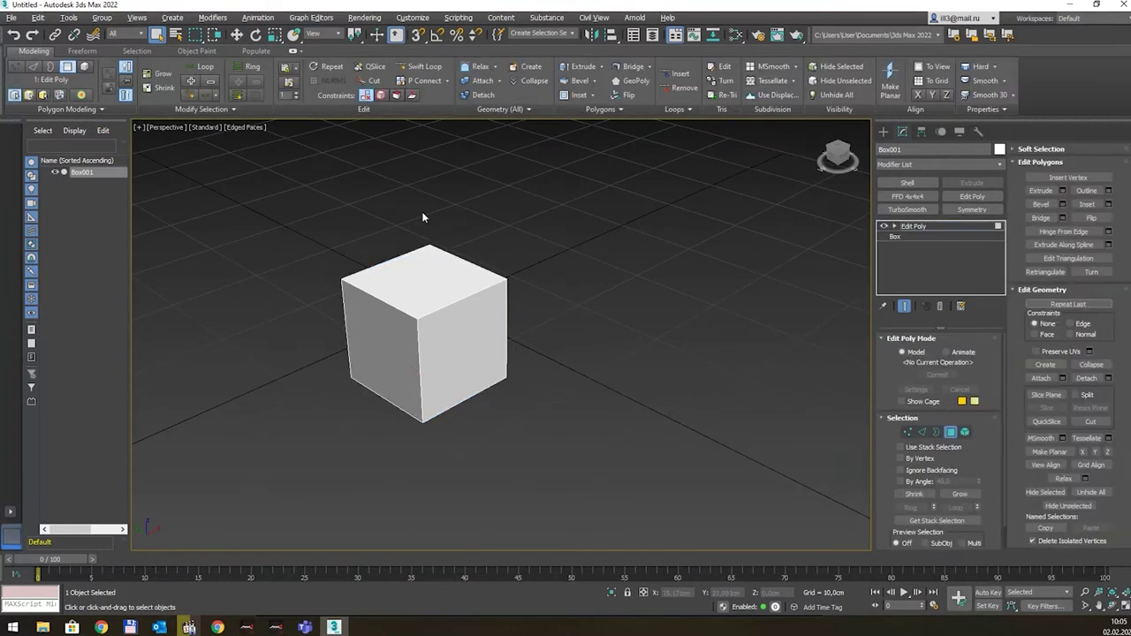
{"action": "middle_click_drag", "start_coordinate": [394, 263], "coordinate": [410, 283]}
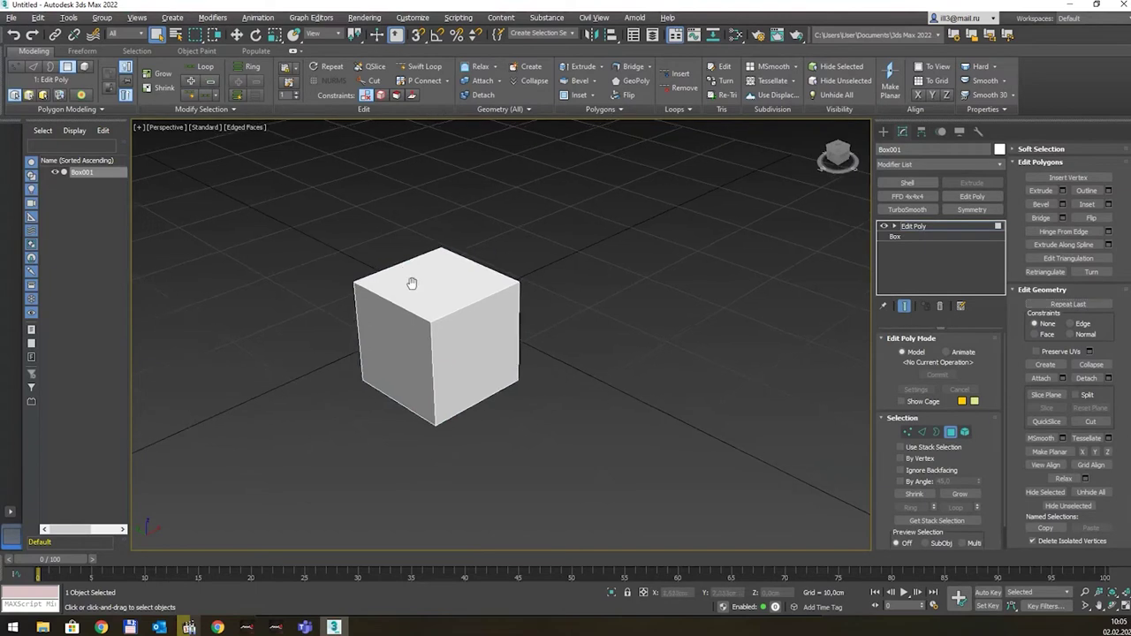
{"action": "right_click", "coordinate": [433, 281]}
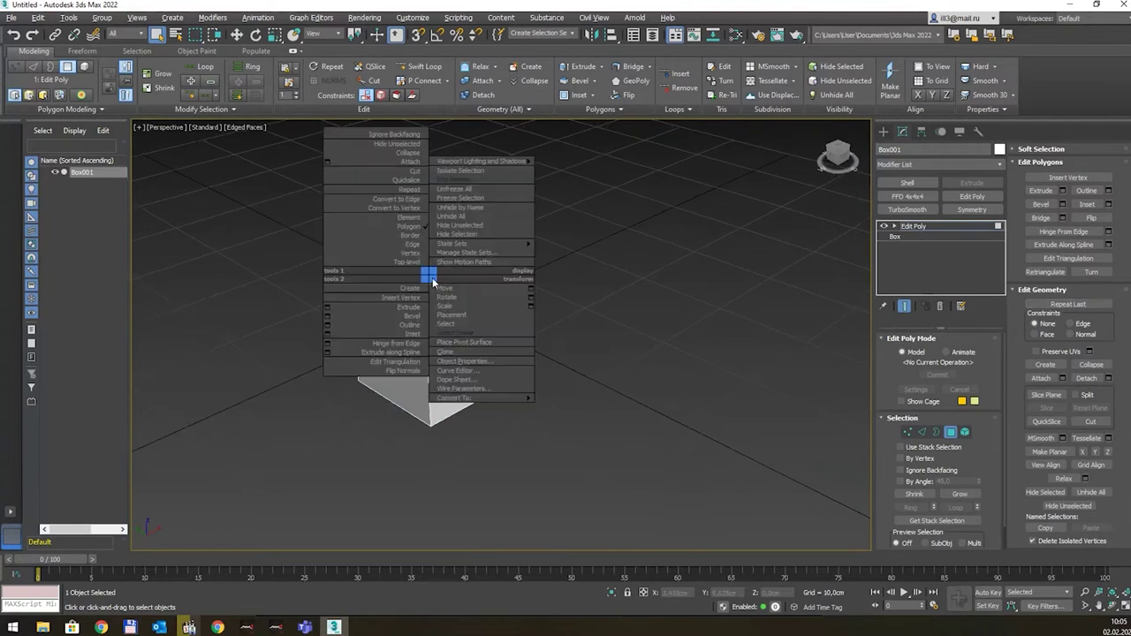
{"action": "left_click", "coordinate": [548, 402]}
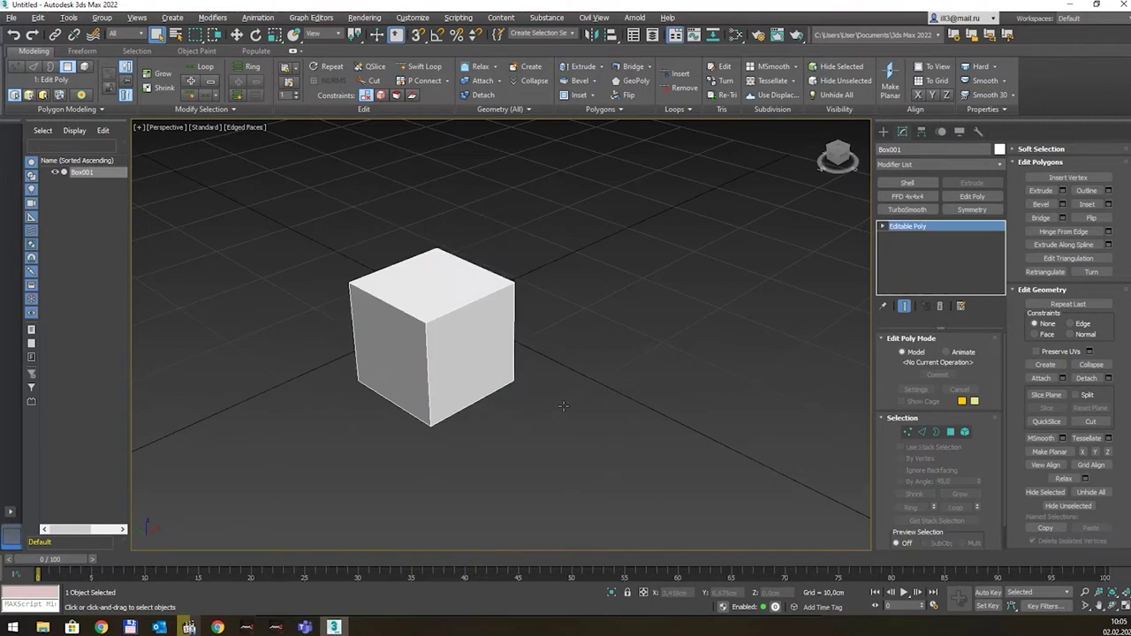
{"action": "middle_click_drag", "start_coordinate": [469, 265], "coordinate": [463, 273]}
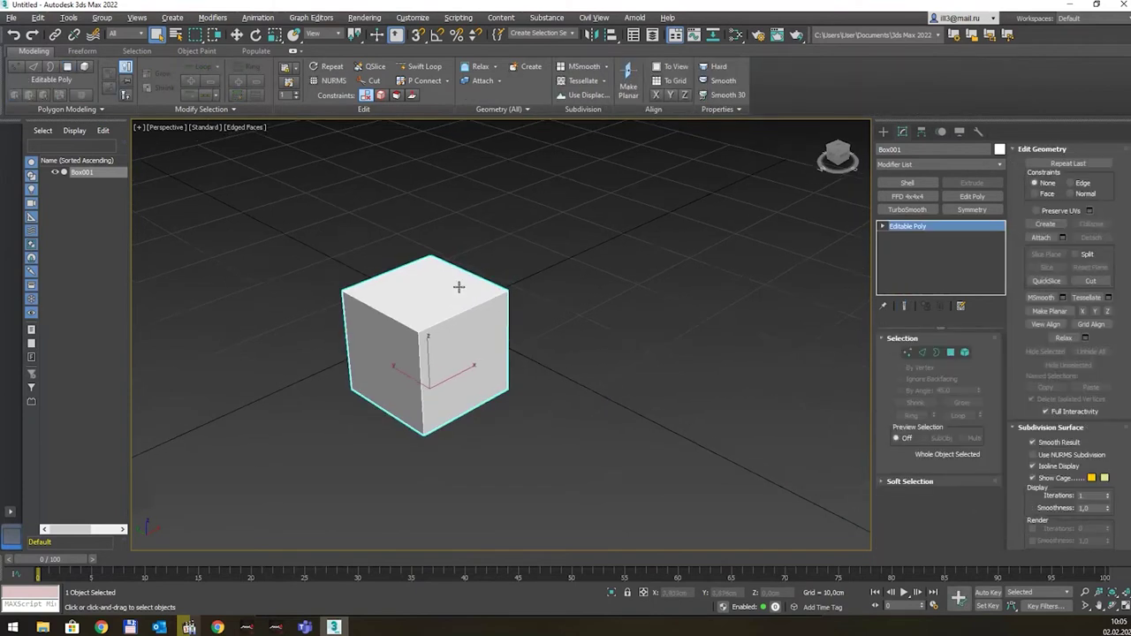
In Polygon mode, delete the cube's top face to leave an open box.
{"action": "key", "text": "4"}
{"action": "left_click", "coordinate": [443, 297]}
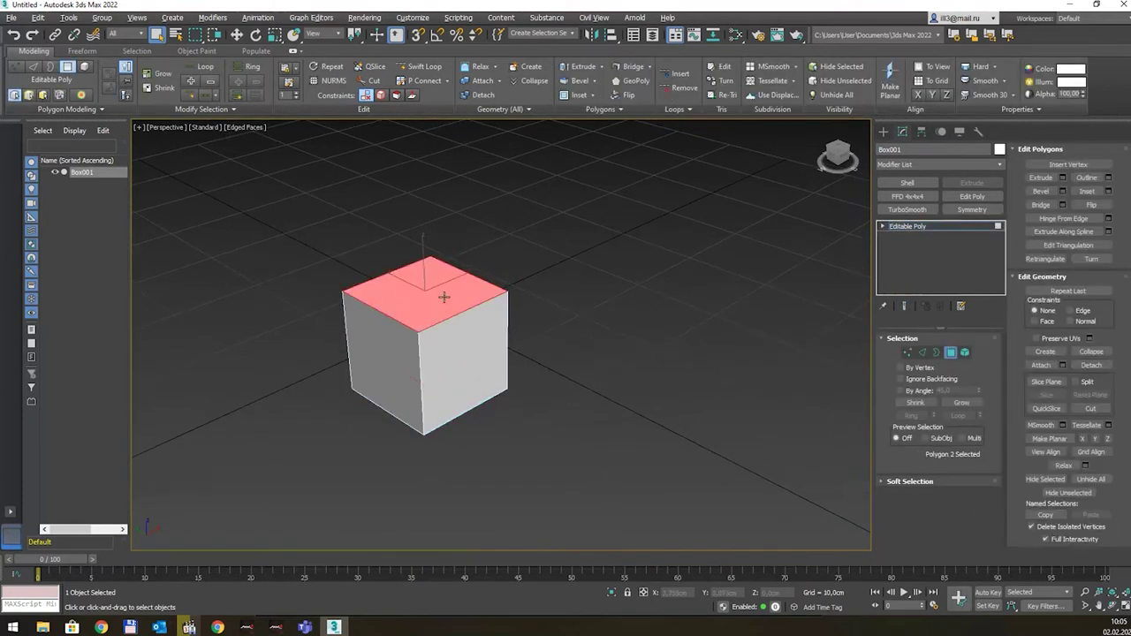
{"action": "key", "text": "Delete"}
{"action": "key", "text": "w"}
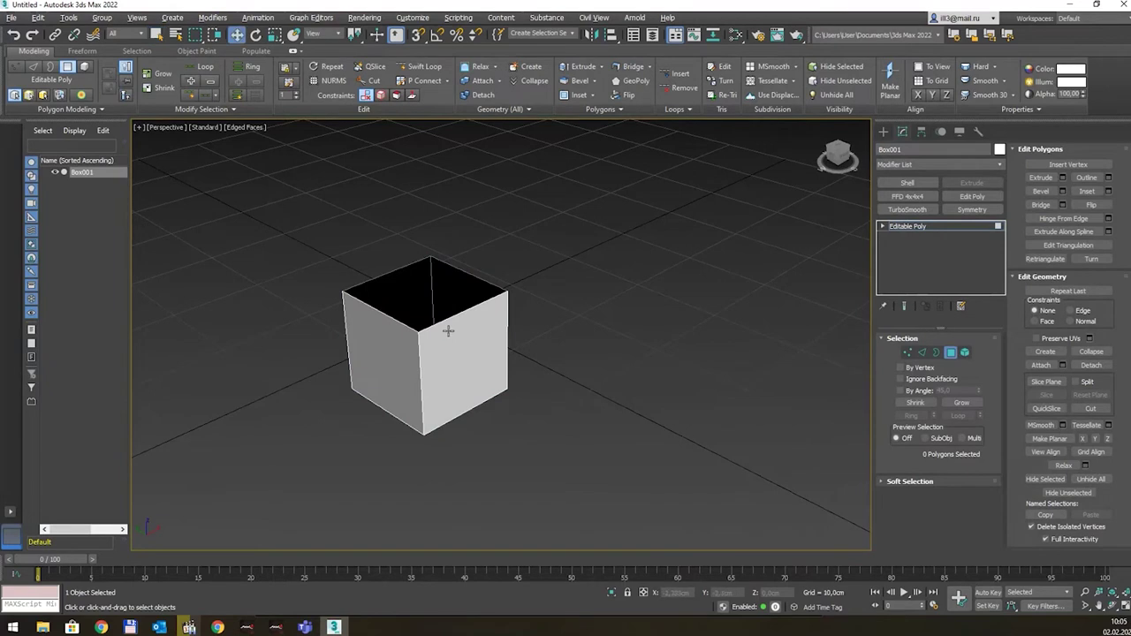
{"action": "left_click", "coordinate": [445, 316]}
Lower the top border rim, then Shift-drag it up to add a new edge ring.
{"action": "key", "text": "3"}
{"action": "left_click", "coordinate": [432, 267]}
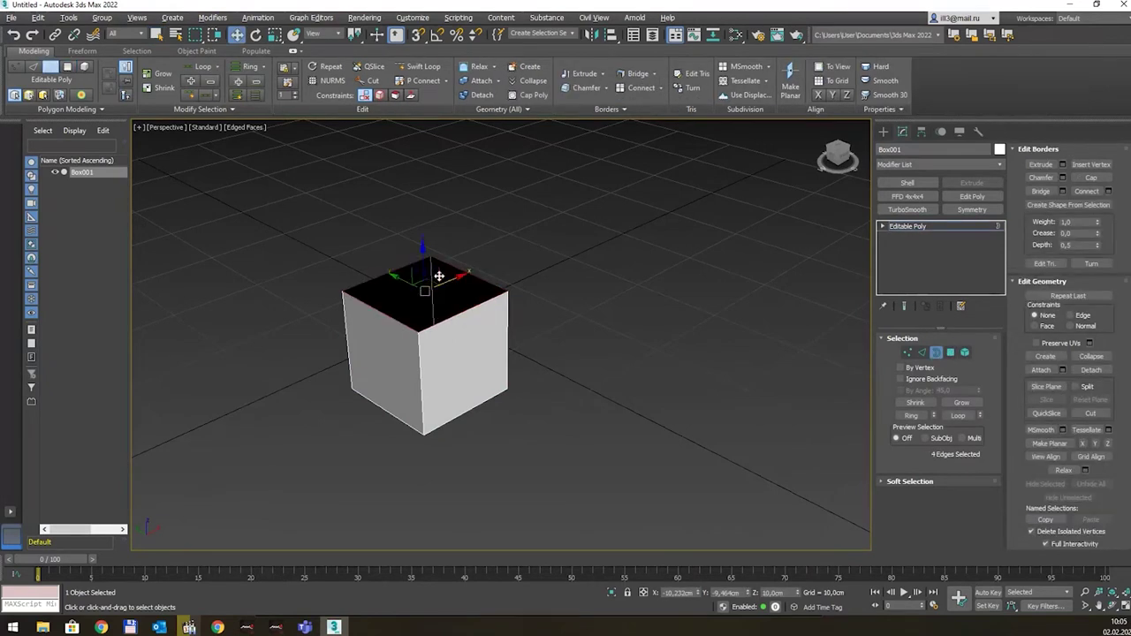
{"action": "left_click_drag", "start_coordinate": [424, 254], "coordinate": [423, 333]}
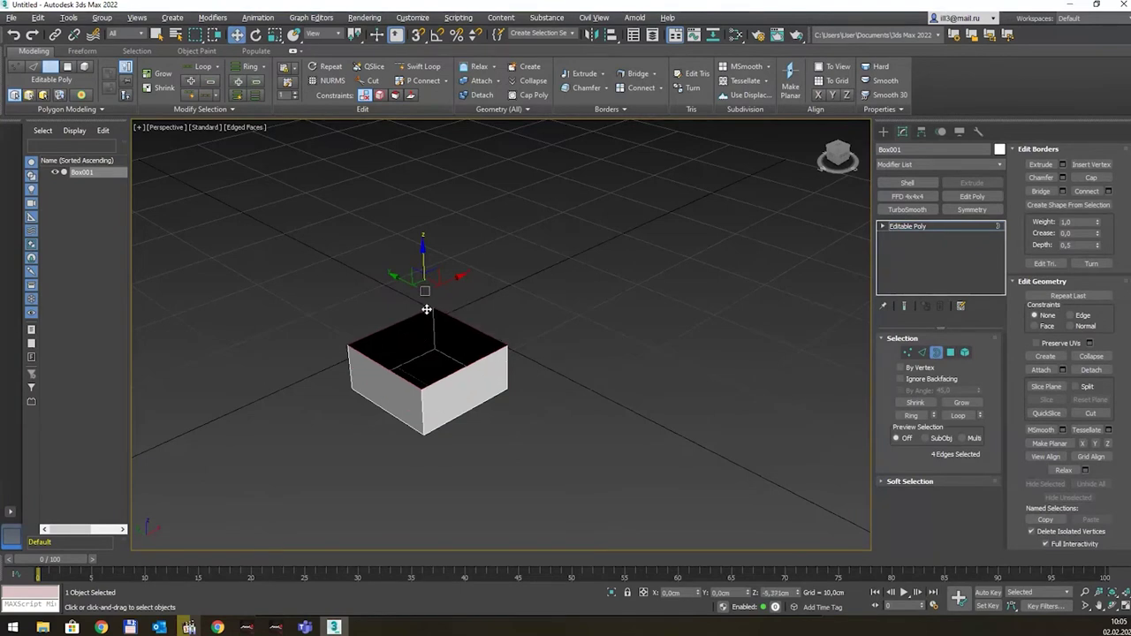
{"action": "left_click_drag", "start_coordinate": [422, 334], "coordinate": [425, 314], "text": "shift"}
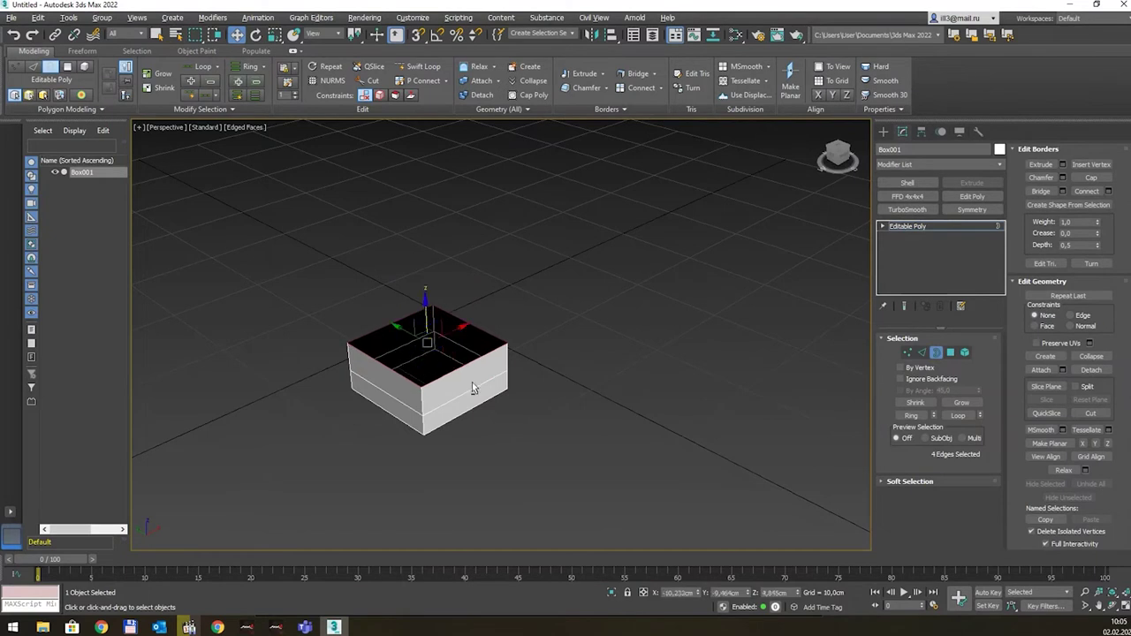
Orbit beneath the box and select its bottom polygon.
{"action": "middle_click_drag", "start_coordinate": [472, 382], "coordinate": [469, 405], "text": "alt"}
{"action": "left_click", "coordinate": [454, 418]}
{"action": "key", "text": "2"}
{"action": "left_click", "coordinate": [451, 414]}
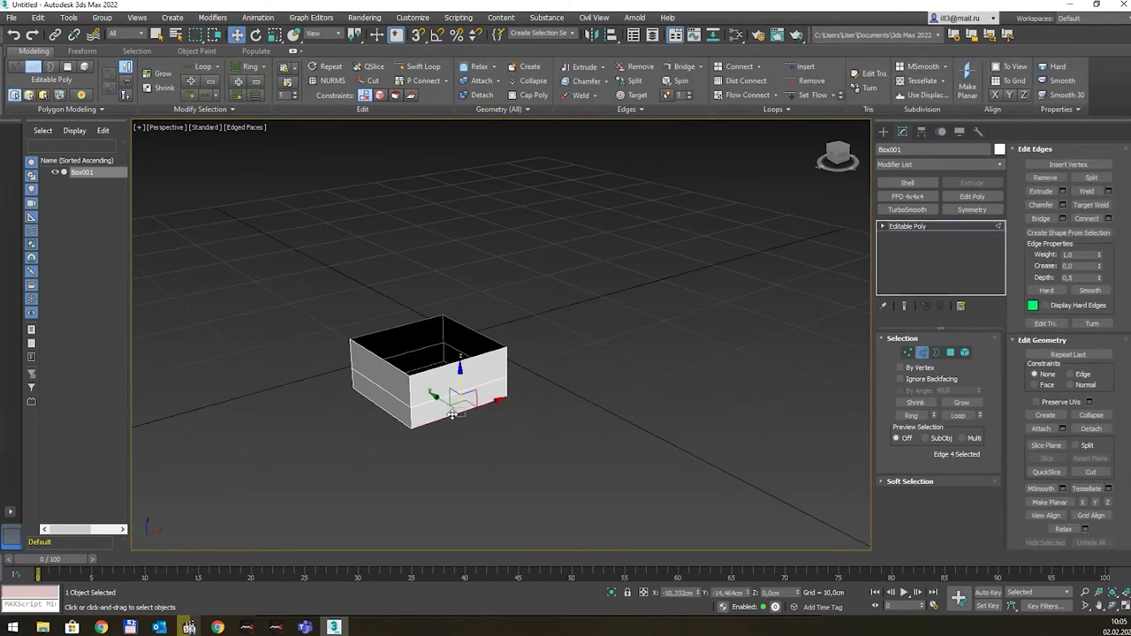
{"action": "middle_click_drag", "start_coordinate": [451, 413], "coordinate": [466, 315], "text": "alt"}
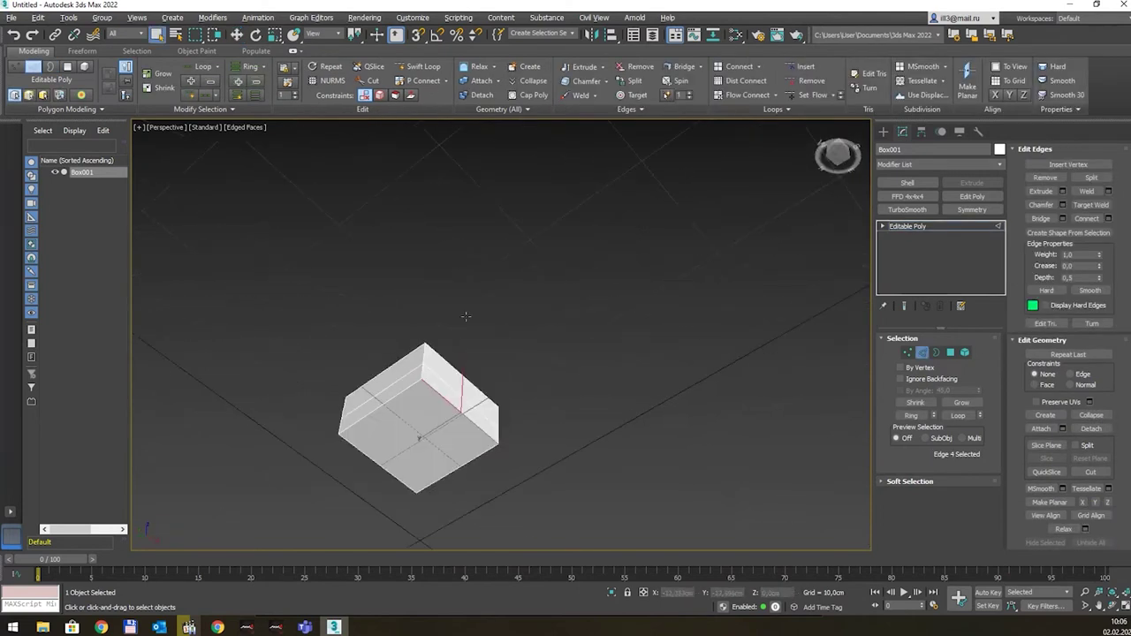
{"action": "key", "text": "4"}
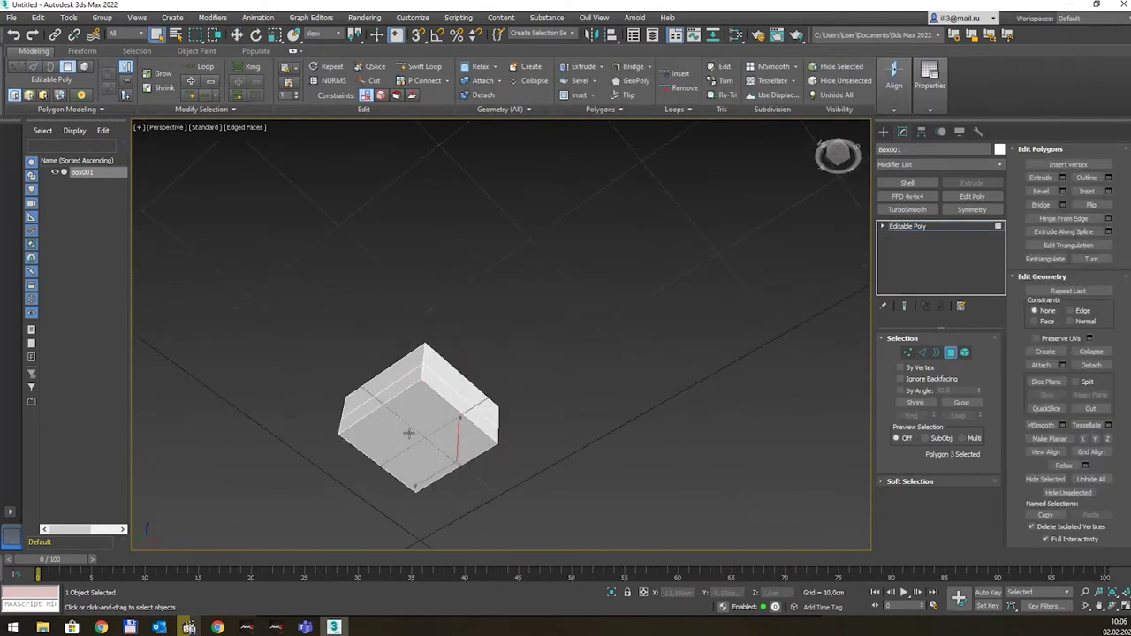
{"action": "left_click", "coordinate": [409, 432]}
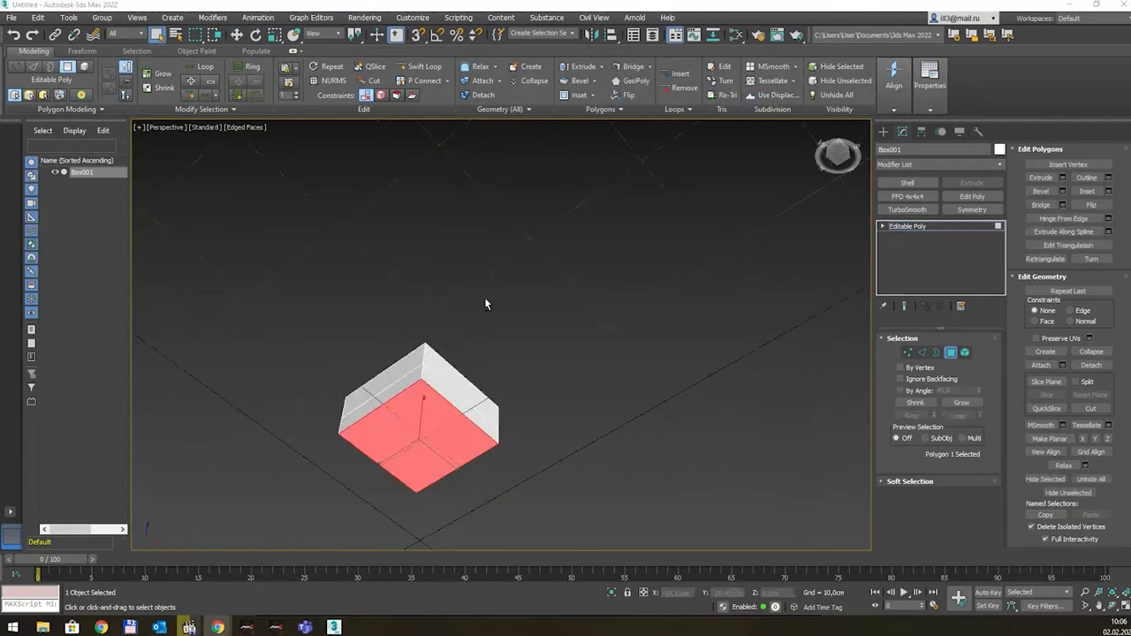
Scale the bottom face down uniformly and nudge it along Z so the base tapers inward.
{"action": "middle_click_drag", "start_coordinate": [484, 297], "coordinate": [496, 338], "text": "alt"}
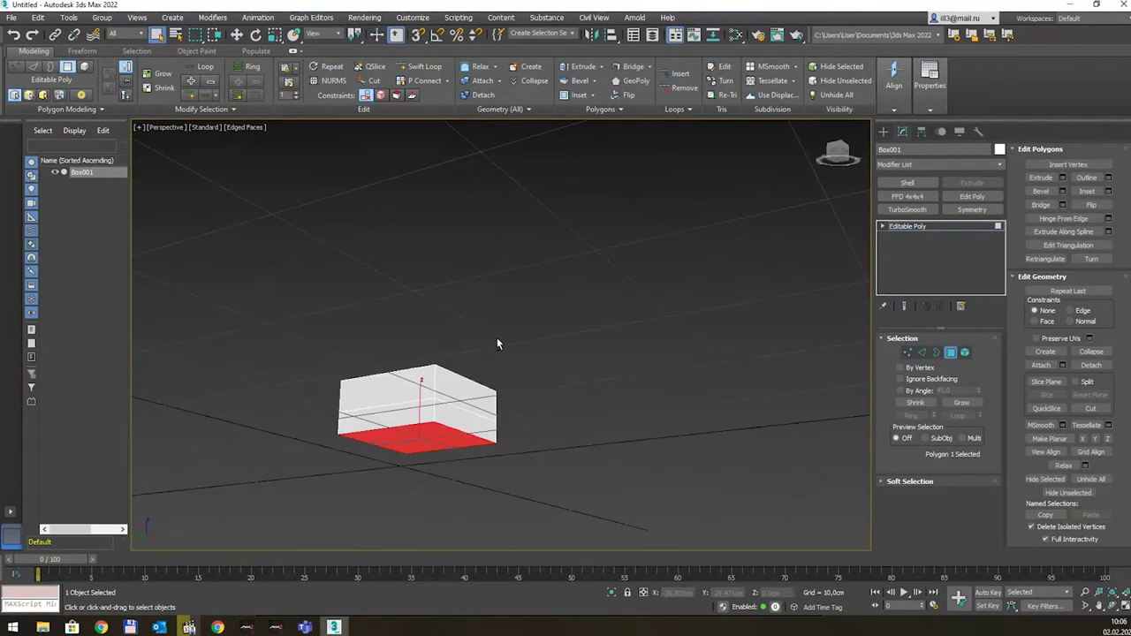
{"action": "key", "text": "r"}
{"action": "left_click_drag", "start_coordinate": [423, 445], "coordinate": [427, 474]}
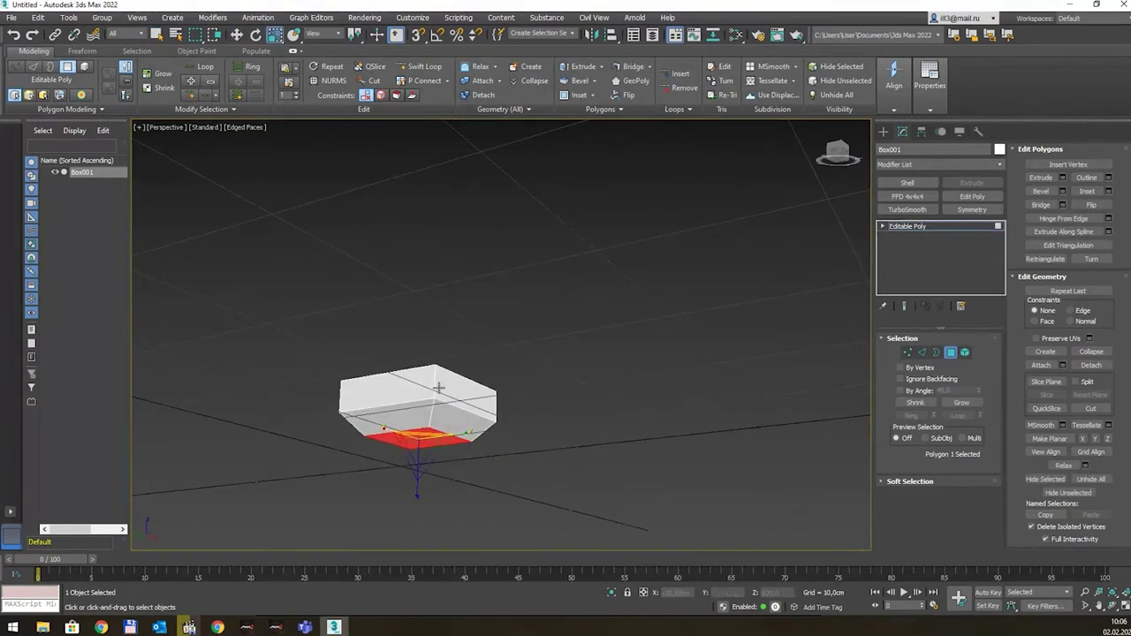
{"action": "middle_click_drag", "start_coordinate": [427, 474], "coordinate": [406, 409], "text": "alt"}
{"action": "key", "text": "w"}
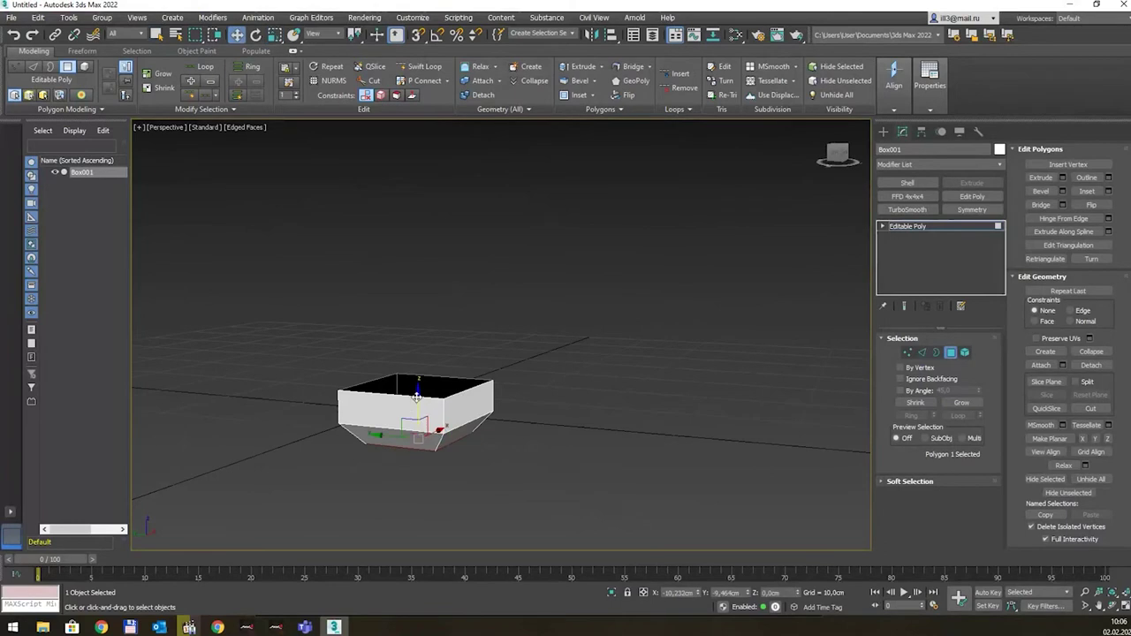
{"action": "left_click_drag", "start_coordinate": [417, 398], "coordinate": [420, 395]}
{"action": "middle_click_drag", "start_coordinate": [491, 376], "coordinate": [480, 396], "text": "alt"}
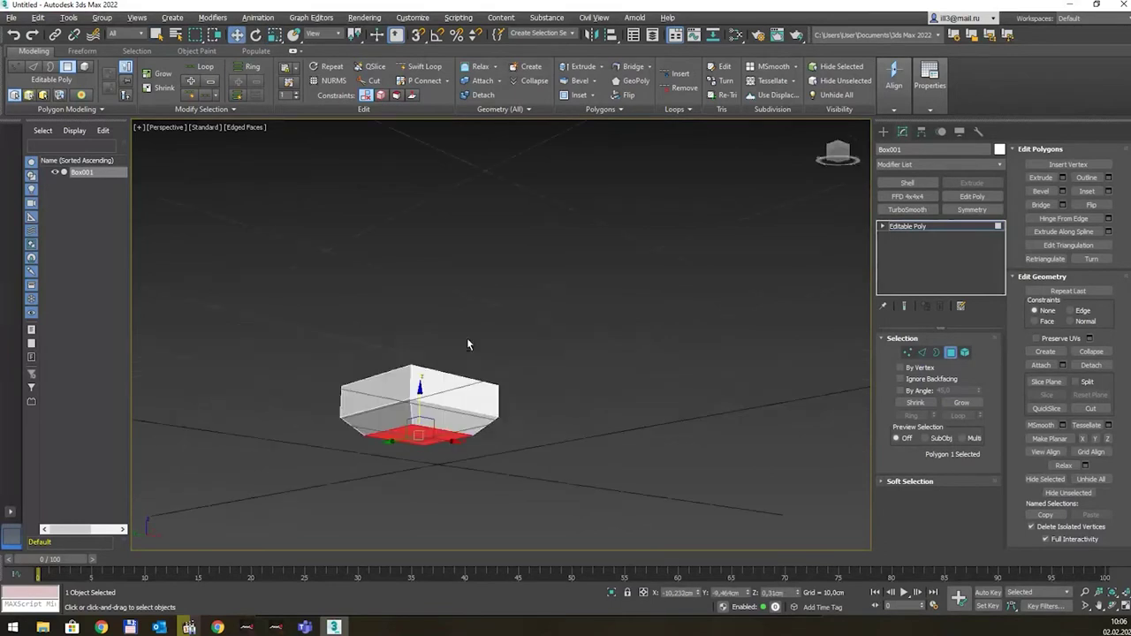
Select the top border and Shift-drag it upward to extrude a tall column.
{"action": "key", "text": "3"}
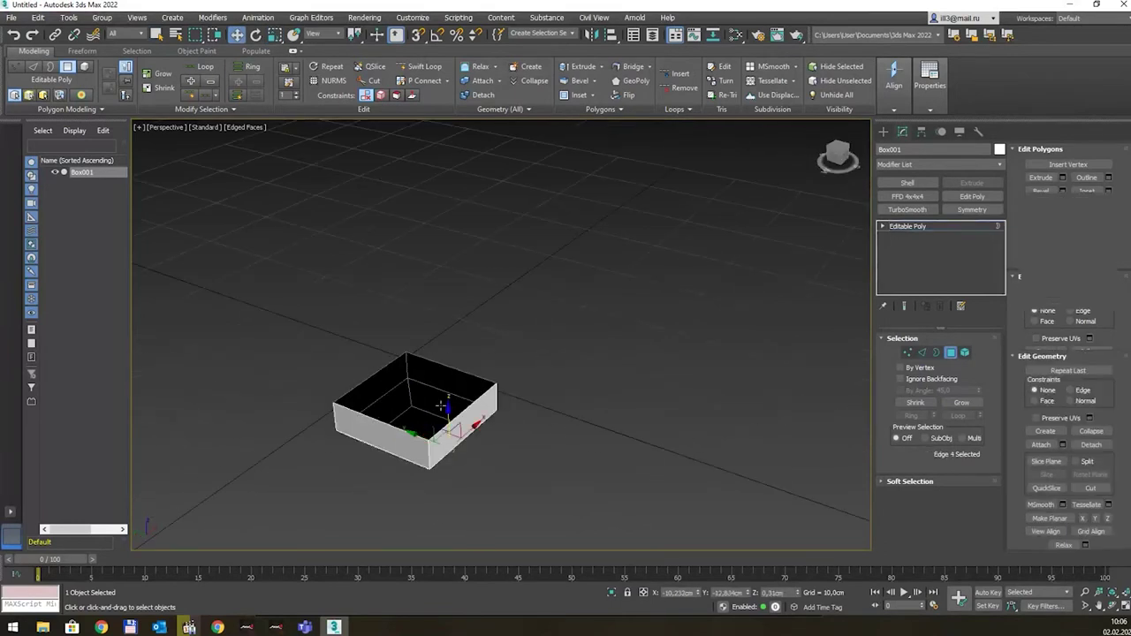
{"action": "middle_click_drag", "start_coordinate": [481, 396], "coordinate": [425, 362], "text": "alt"}
{"action": "left_click", "coordinate": [395, 403]}
{"action": "middle_click_drag", "start_coordinate": [538, 336], "coordinate": [537, 384]}
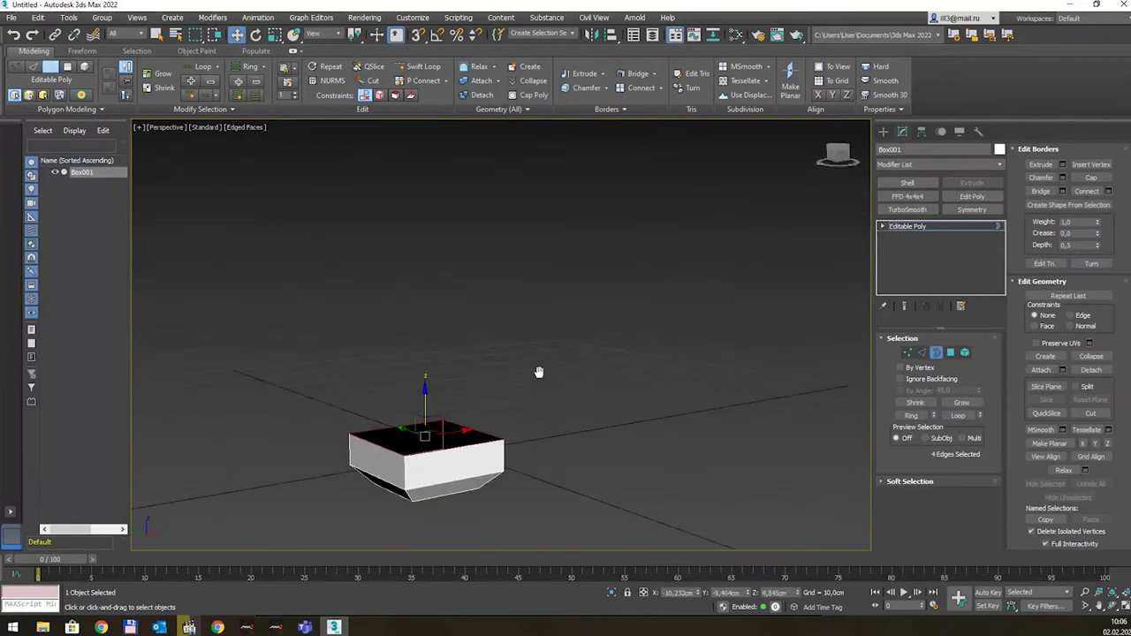
{"action": "left_click_drag", "start_coordinate": [424, 410], "coordinate": [426, 163], "text": "shift"}
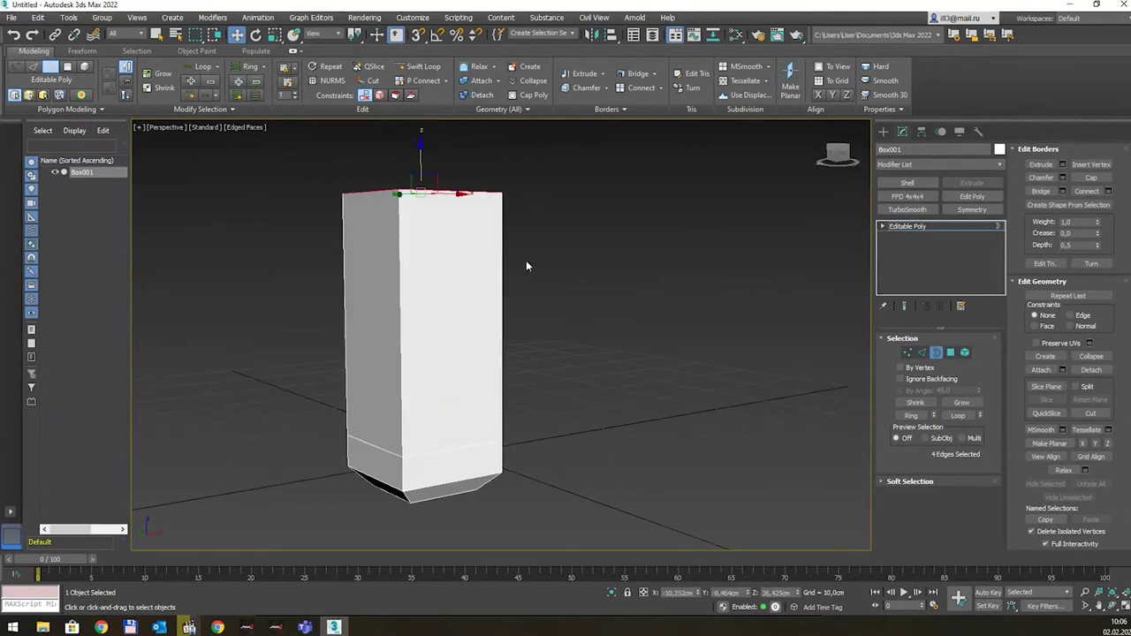
{"action": "scroll", "coordinate": [540, 247], "scroll_direction": "down", "scroll_amount": 2}
{"action": "middle_click_drag", "start_coordinate": [555, 221], "coordinate": [463, 303], "text": "alt"}
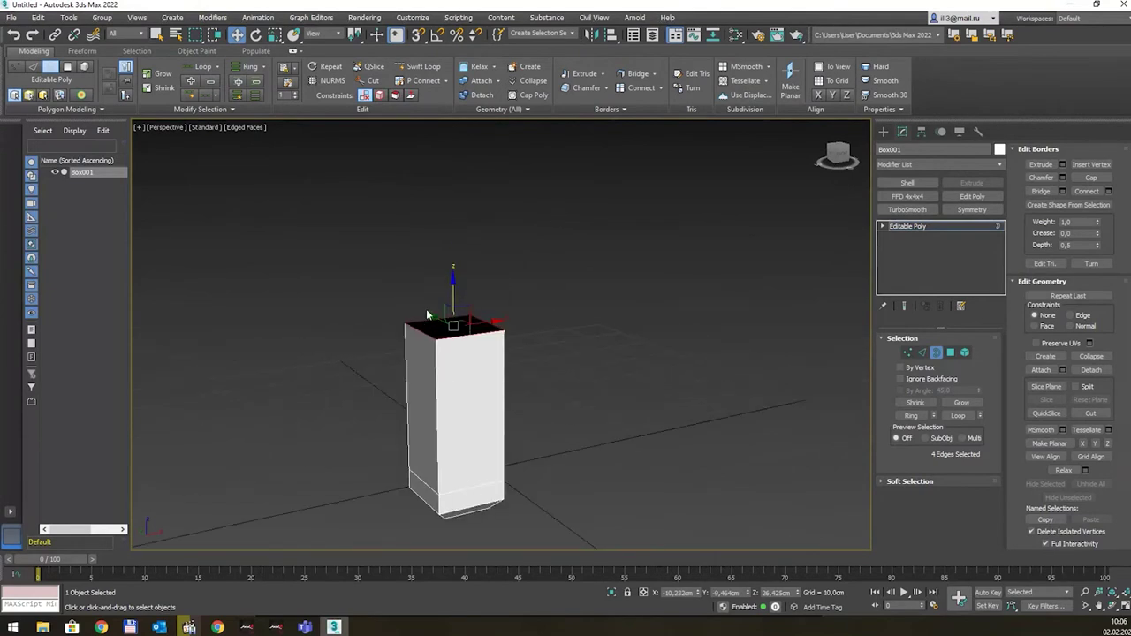
{"action": "left_click_drag", "start_coordinate": [453, 300], "coordinate": [453, 286]}
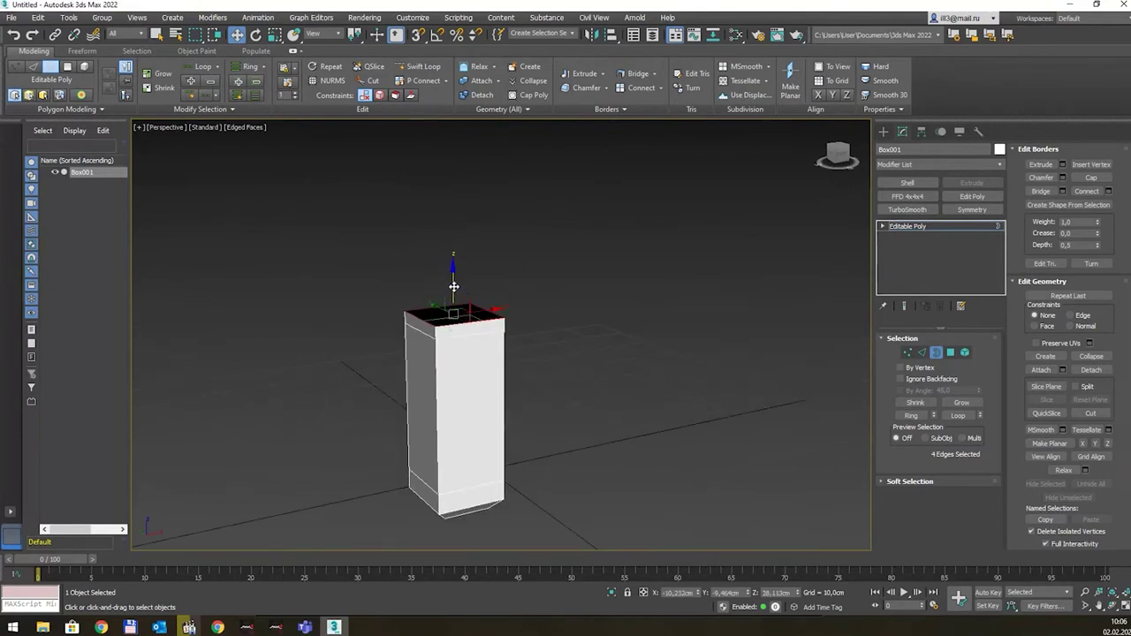
Scale the top rim inward to form a sloping shoulder.
{"action": "key", "text": "r"}
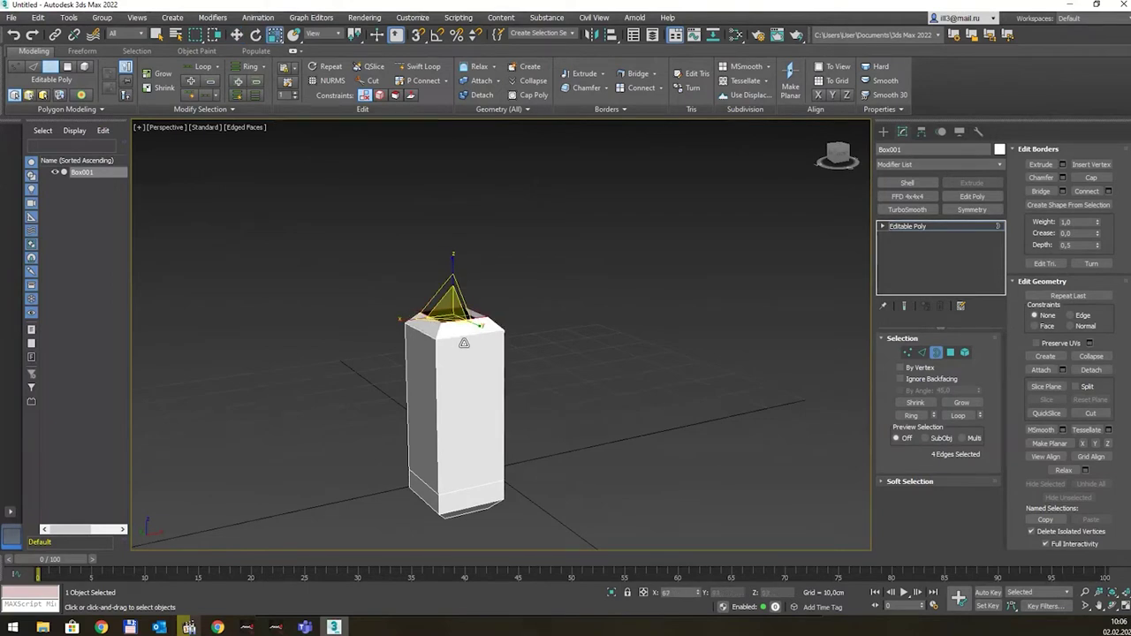
{"action": "mouse_move", "coordinate": [504, 320]}
{"action": "middle_mouse_down", "text": "alt"}
{"action": "mouse_move", "coordinate": [506, 304]}
{"action": "mouse_move", "coordinate": [478, 285]}
{"action": "middle_mouse_up", "text": "alt"}
{"action": "key", "text": "q"}
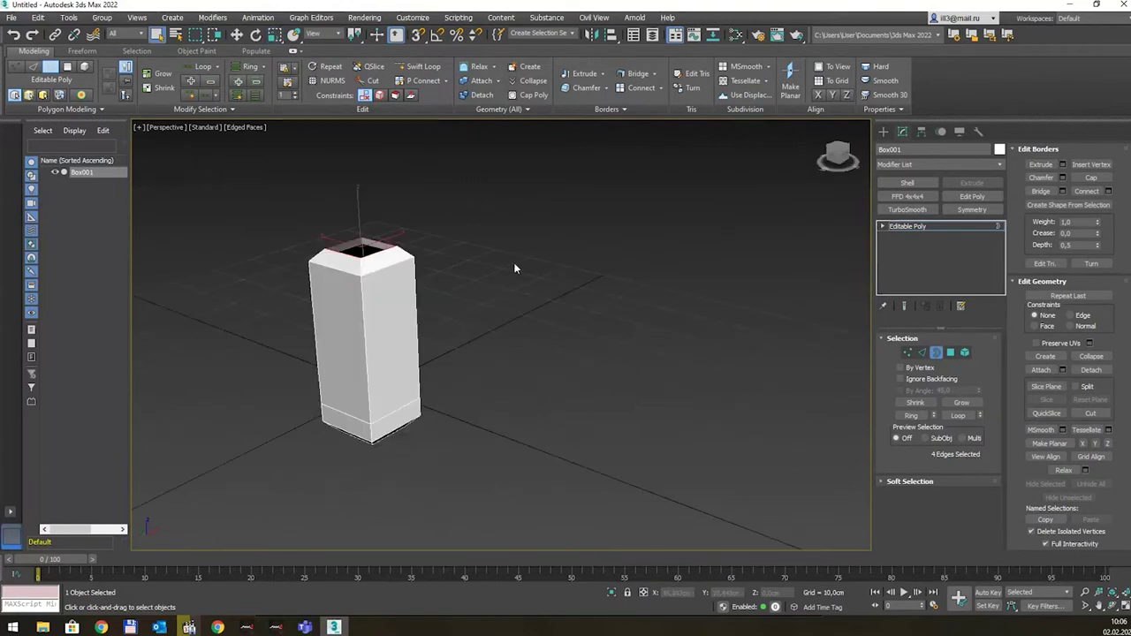
{"action": "mouse_move", "coordinate": [513, 251]}
{"action": "middle_mouse_down", "text": "alt"}
{"action": "mouse_move", "coordinate": [472, 203]}
{"action": "mouse_move", "coordinate": [483, 221]}
{"action": "mouse_move", "coordinate": [304, 264]}
{"action": "middle_mouse_up", "text": "alt"}
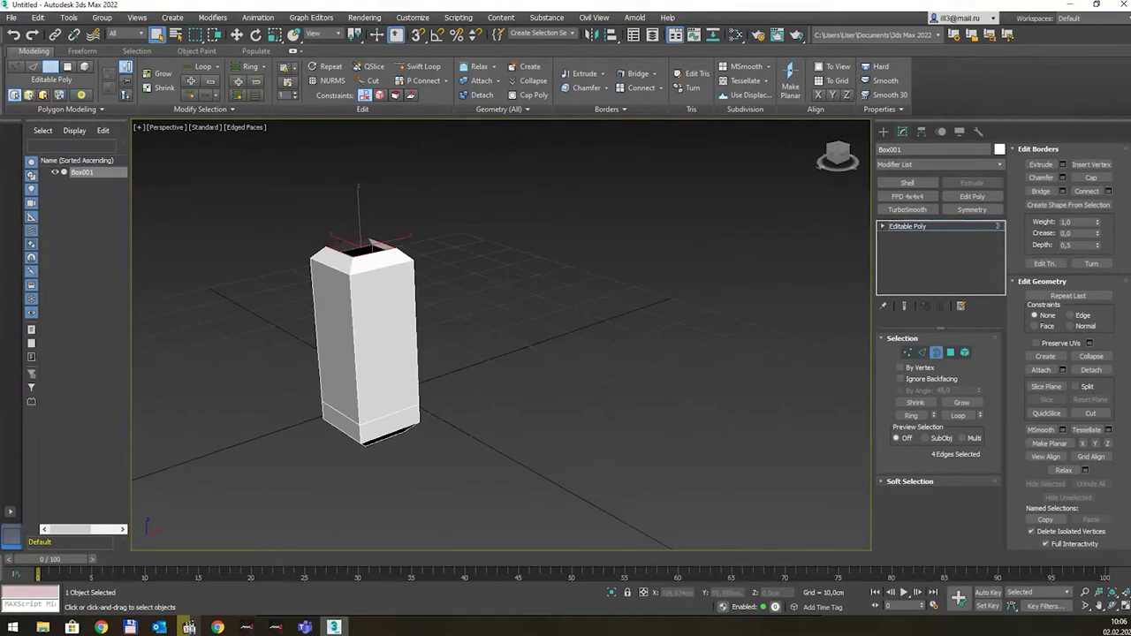
{"action": "left_click", "coordinate": [218, 627]}
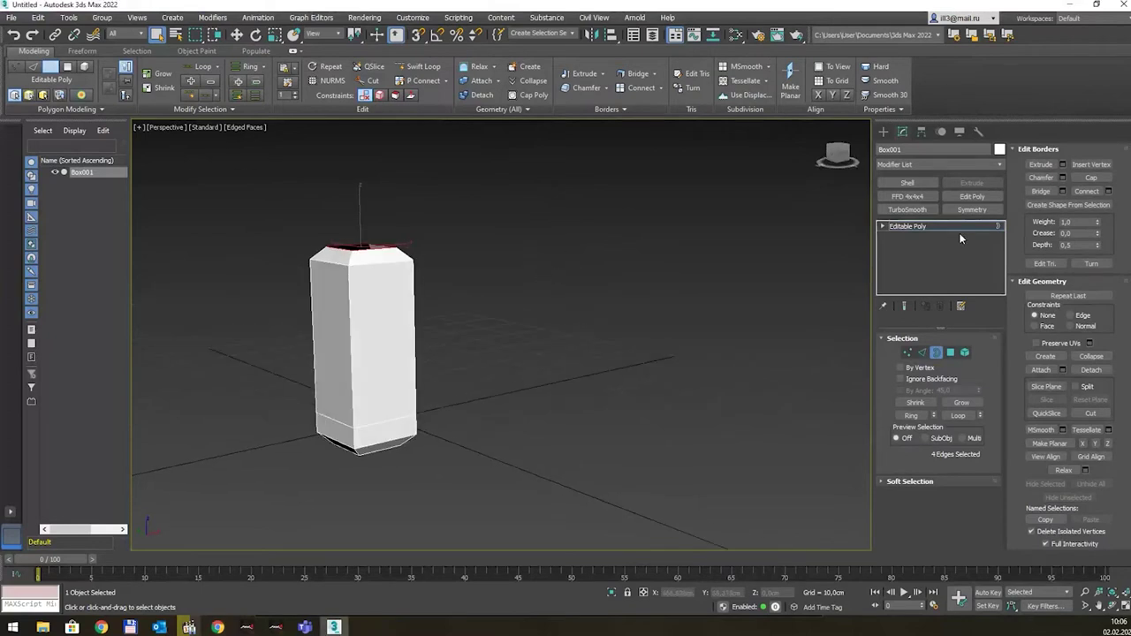
Clone the box to the right, then delete that copy and reselect the original.
{"action": "left_click", "coordinate": [954, 228]}
{"action": "key", "text": "w"}
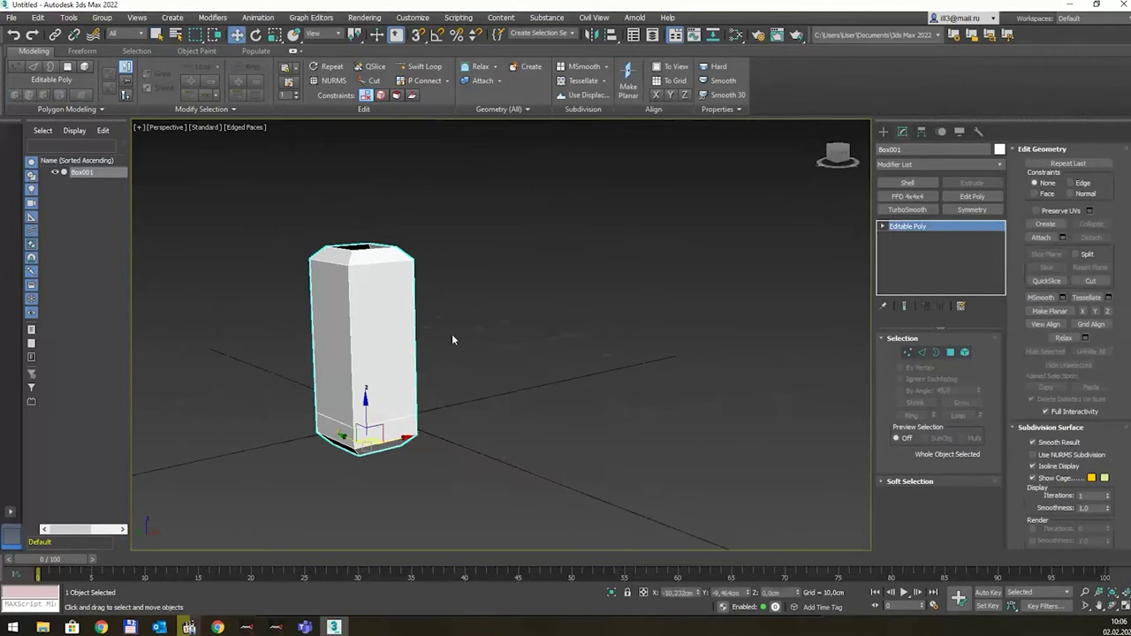
{"action": "middle_click_drag", "start_coordinate": [451, 334], "coordinate": [455, 341], "text": "alt"}
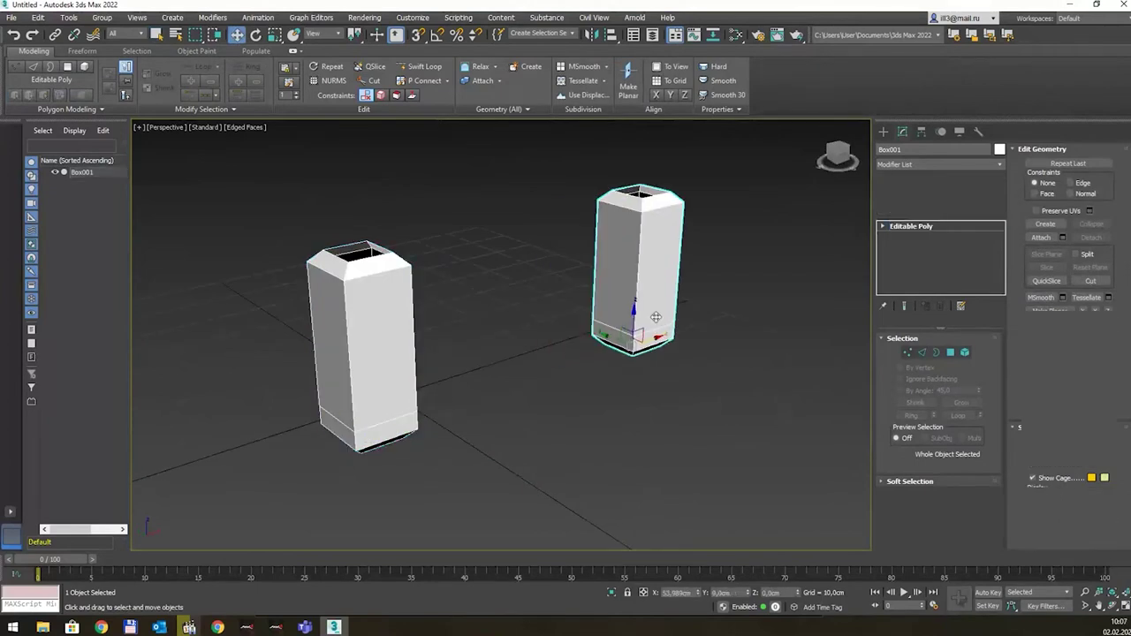
{"action": "left_click_drag", "start_coordinate": [656, 316], "coordinate": [655, 318], "text": "shift"}
{"action": "left_click", "coordinate": [576, 362]}
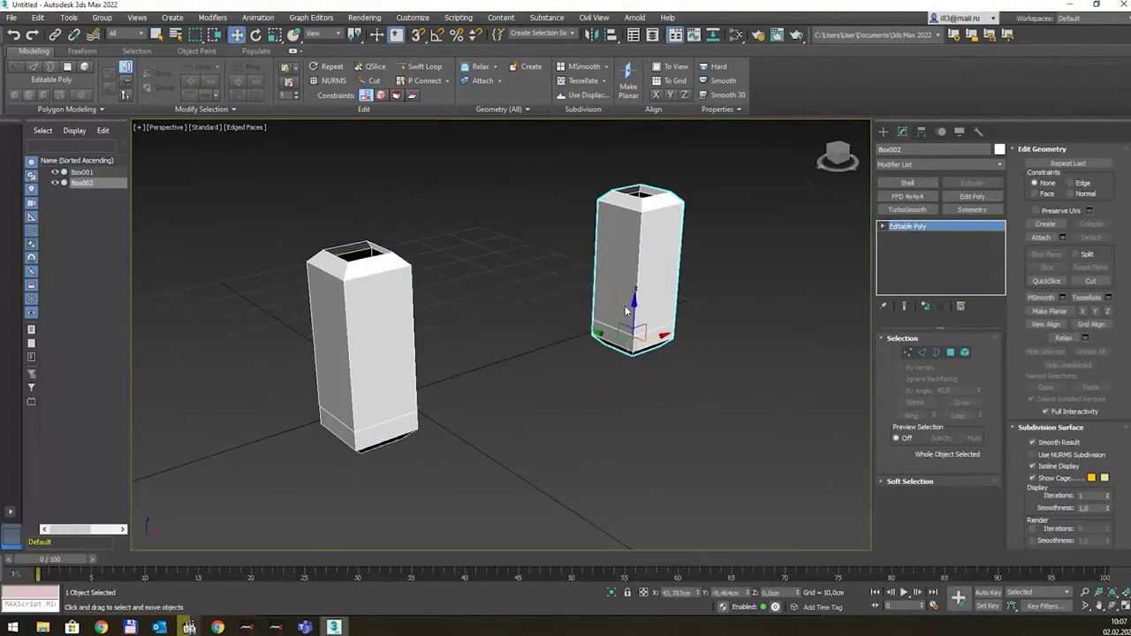
{"action": "middle_click_drag", "start_coordinate": [632, 296], "coordinate": [565, 380]}
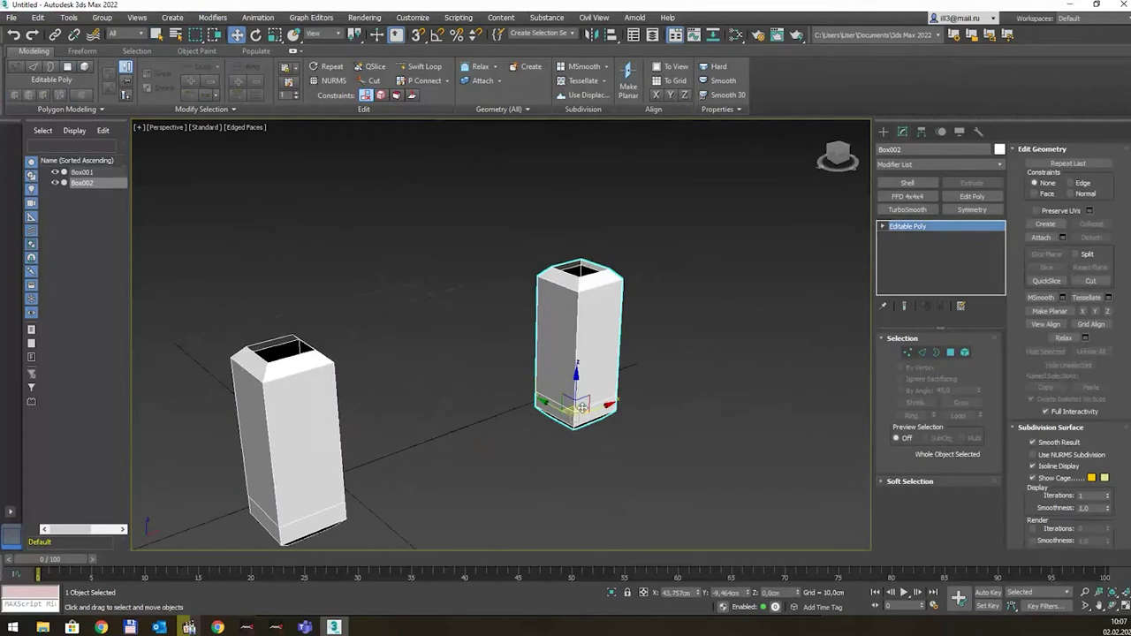
{"action": "key", "text": "Delete"}
{"action": "left_click", "coordinate": [321, 457]}
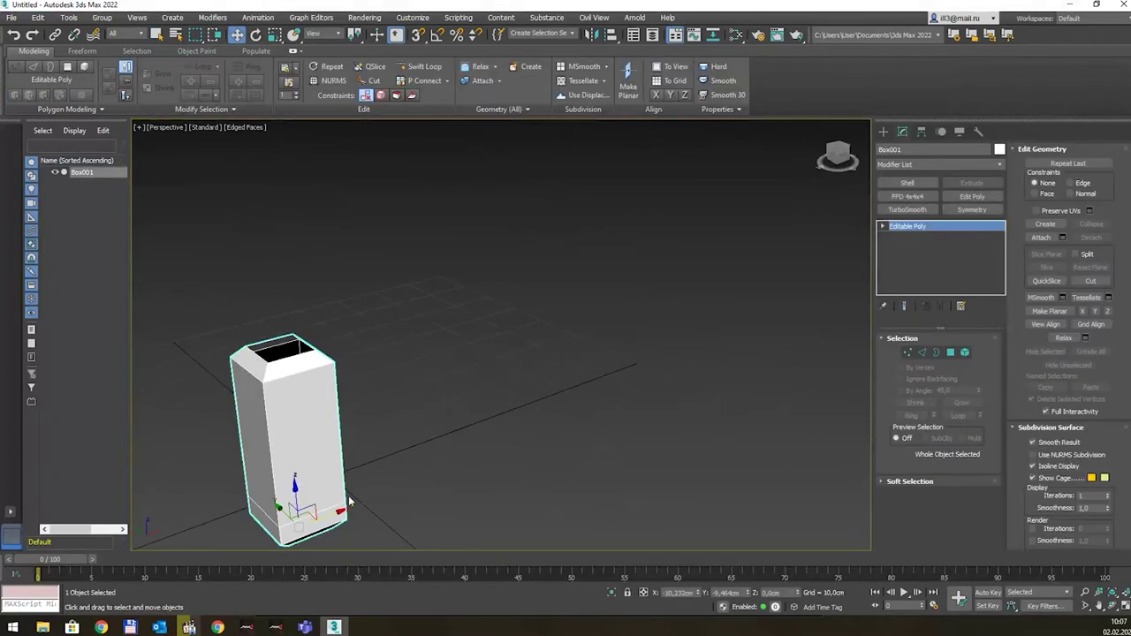
Shift-drag a Reference clone, Box002, beside the original blockout.
{"action": "left_click_drag", "start_coordinate": [321, 469], "coordinate": [616, 389], "text": "shift"}
{"action": "left_click", "coordinate": [509, 299]}
{"action": "left_click", "coordinate": [571, 363]}
{"action": "mouse_move", "coordinate": [581, 389]}
{"action": "middle_mouse_down", "text": "alt"}
{"action": "mouse_move", "coordinate": [607, 353]}
{"action": "mouse_move", "coordinate": [669, 328]}
{"action": "mouse_move", "coordinate": [652, 331]}
{"action": "middle_mouse_up", "text": "alt"}
{"action": "key", "text": "q"}
{"action": "scroll", "coordinate": [668, 316], "scroll_direction": "up", "scroll_amount": 4}
{"action": "scroll", "coordinate": [664, 308], "scroll_direction": "down", "scroll_amount": 4}
{"action": "mouse_move", "coordinate": [639, 306]}
{"action": "middle_mouse_down"}
{"action": "mouse_move", "coordinate": [626, 312]}
{"action": "mouse_move", "coordinate": [662, 285]}
{"action": "mouse_move", "coordinate": [658, 311]}
{"action": "middle_mouse_up"}
Add TurboSmooth at 1 iteration to Box002, then select Box001's top border.
{"action": "left_click", "coordinate": [907, 210]}
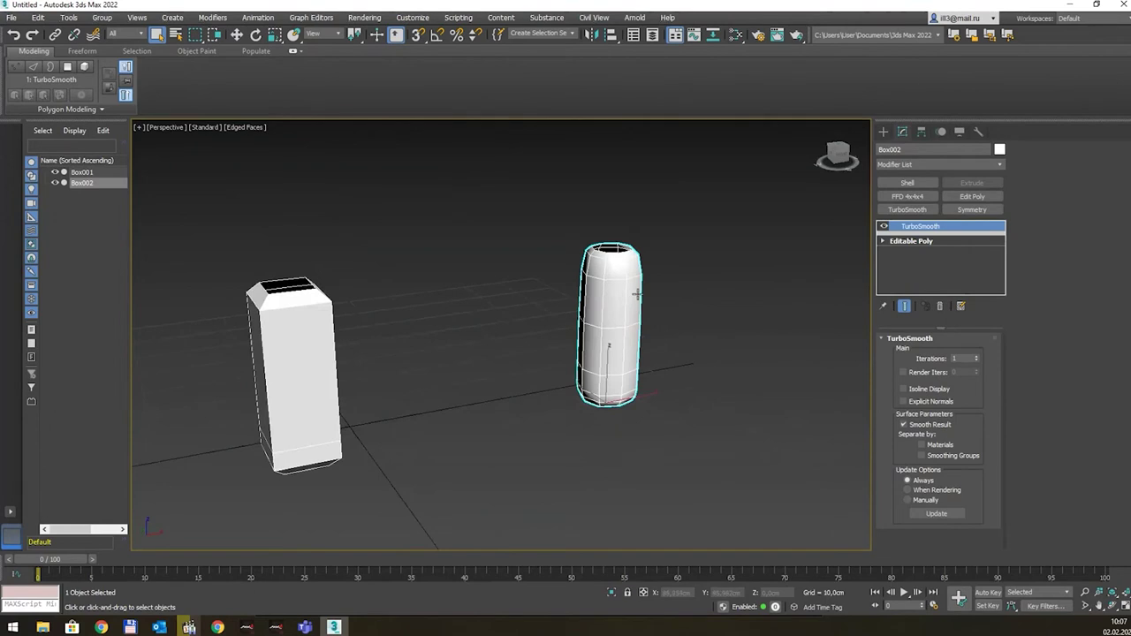
{"action": "middle_click_drag", "start_coordinate": [636, 295], "coordinate": [627, 277], "text": "alt"}
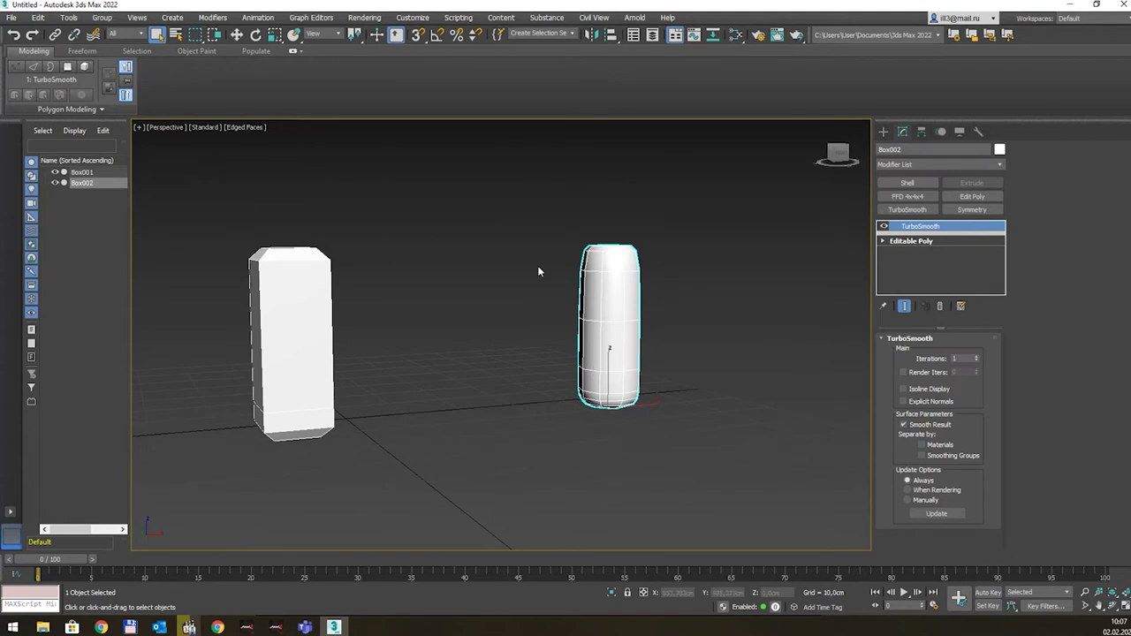
{"action": "middle_click_drag", "start_coordinate": [537, 265], "coordinate": [351, 273], "text": "alt"}
{"action": "left_click", "coordinate": [269, 281]}
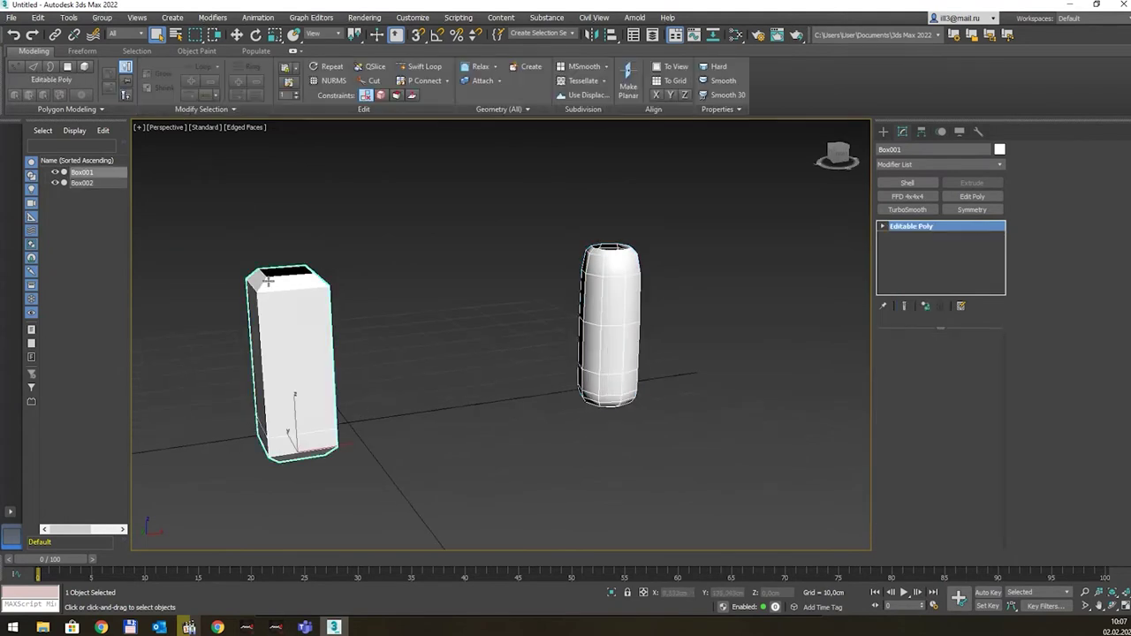
{"action": "key", "text": "3"}
{"action": "left_click", "coordinate": [294, 277]}
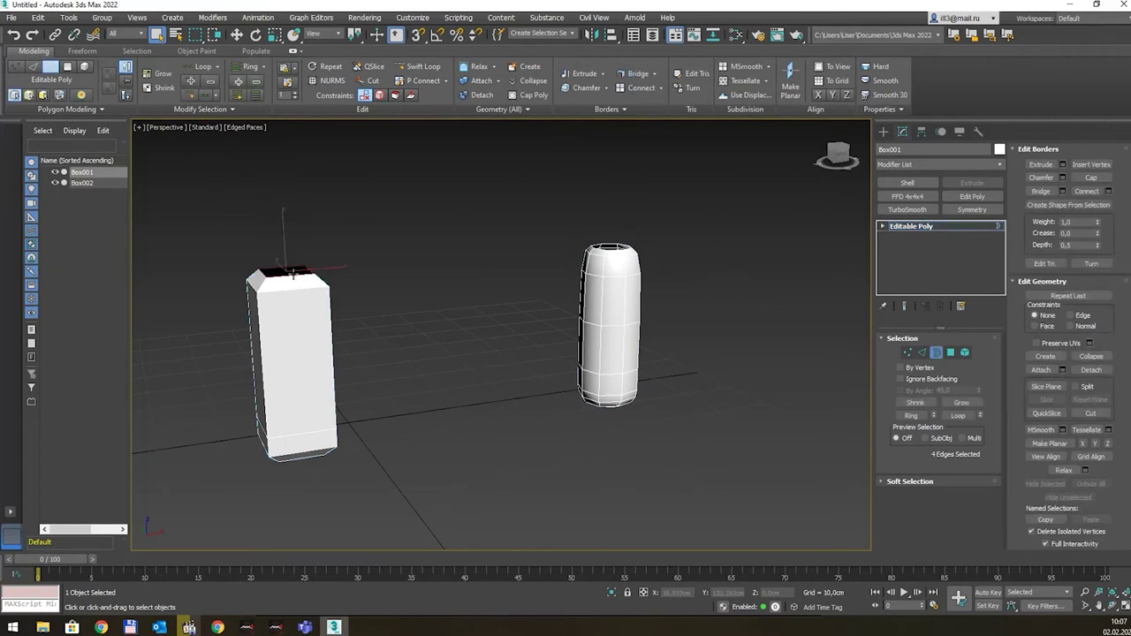
Move Box001's top border up along Z to raise a short neck.
{"action": "middle_click_drag", "start_coordinate": [294, 274], "coordinate": [321, 247], "text": "alt"}
{"action": "key", "text": "w"}
{"action": "left_click_drag", "start_coordinate": [283, 240], "coordinate": [286, 227]}
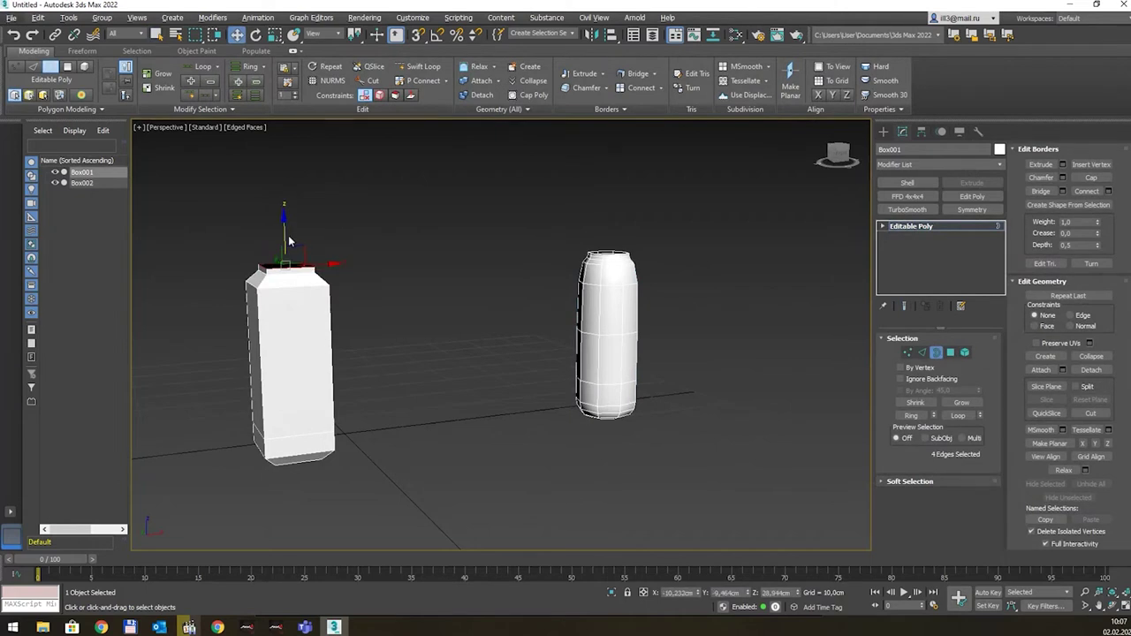
{"action": "left_click_drag", "start_coordinate": [286, 237], "coordinate": [287, 236]}
{"action": "scroll", "coordinate": [303, 245], "scroll_direction": "up", "scroll_amount": 3}
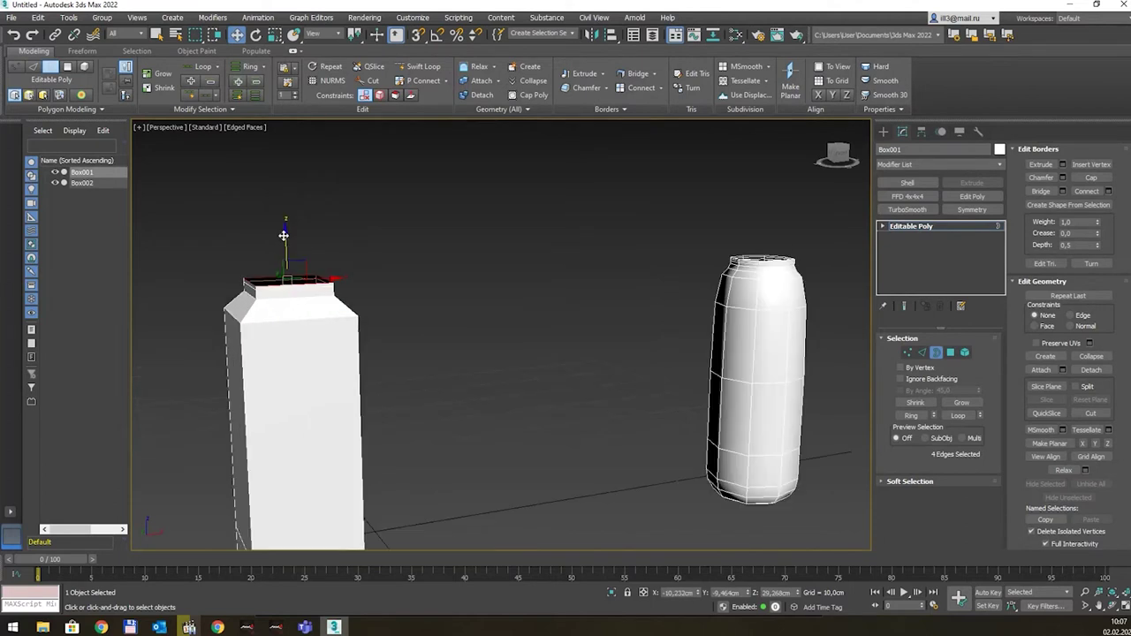
{"action": "scroll", "coordinate": [285, 248], "scroll_direction": "up", "scroll_amount": 3}
{"action": "middle_click_drag", "start_coordinate": [266, 328], "coordinate": [309, 350]}
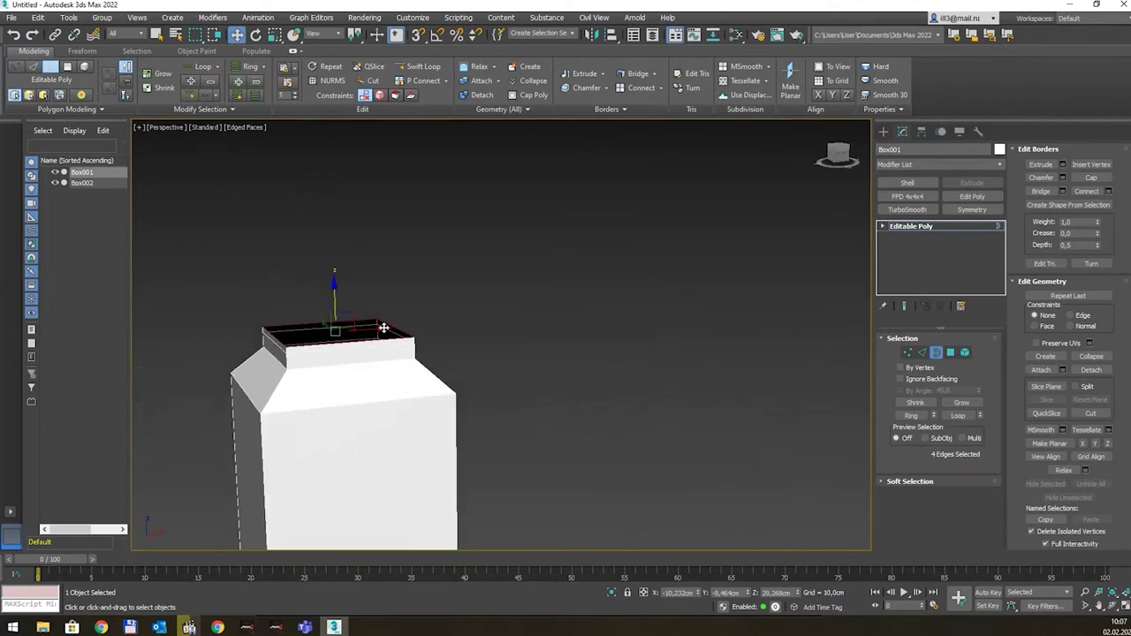
Scale the neck opening inward and clear the border selection.
{"action": "key", "text": "r"}
{"action": "left_click_drag", "start_coordinate": [319, 333], "coordinate": [354, 397]}
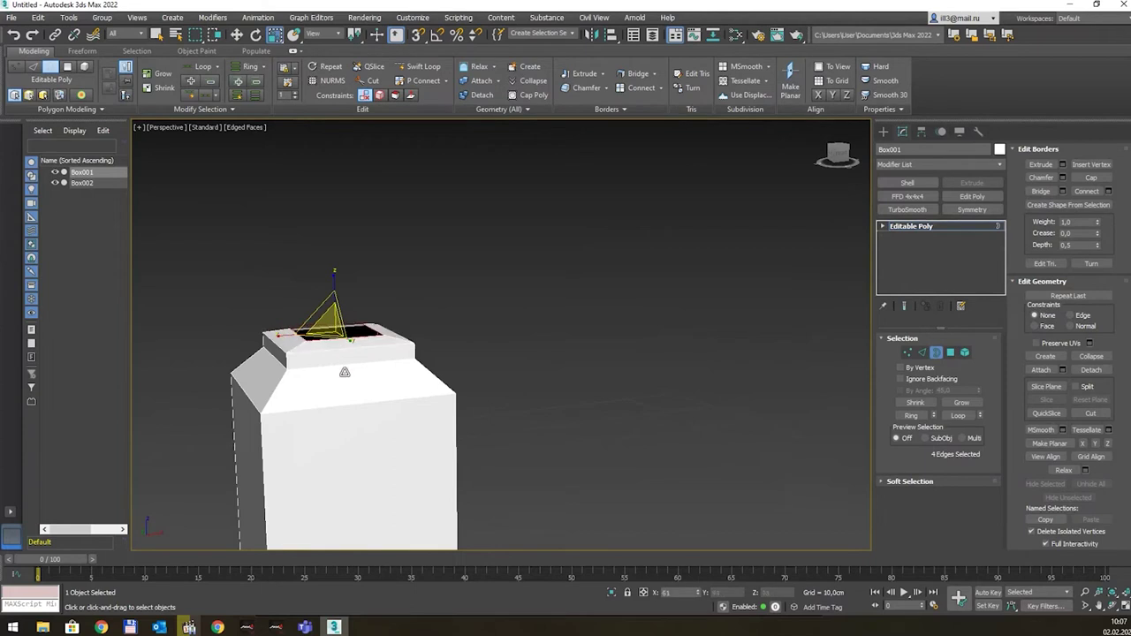
{"action": "scroll", "coordinate": [406, 327], "scroll_direction": "down", "scroll_amount": 5}
{"action": "middle_click_drag", "start_coordinate": [465, 285], "coordinate": [590, 287], "text": "alt"}
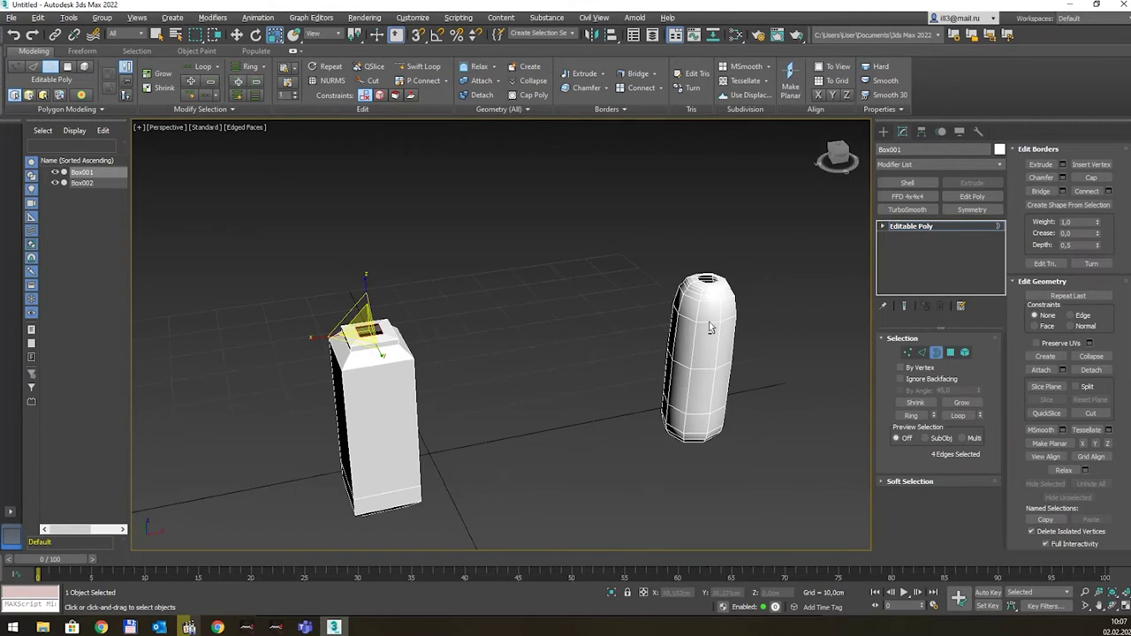
{"action": "middle_click_drag", "start_coordinate": [711, 329], "coordinate": [683, 333], "text": "alt"}
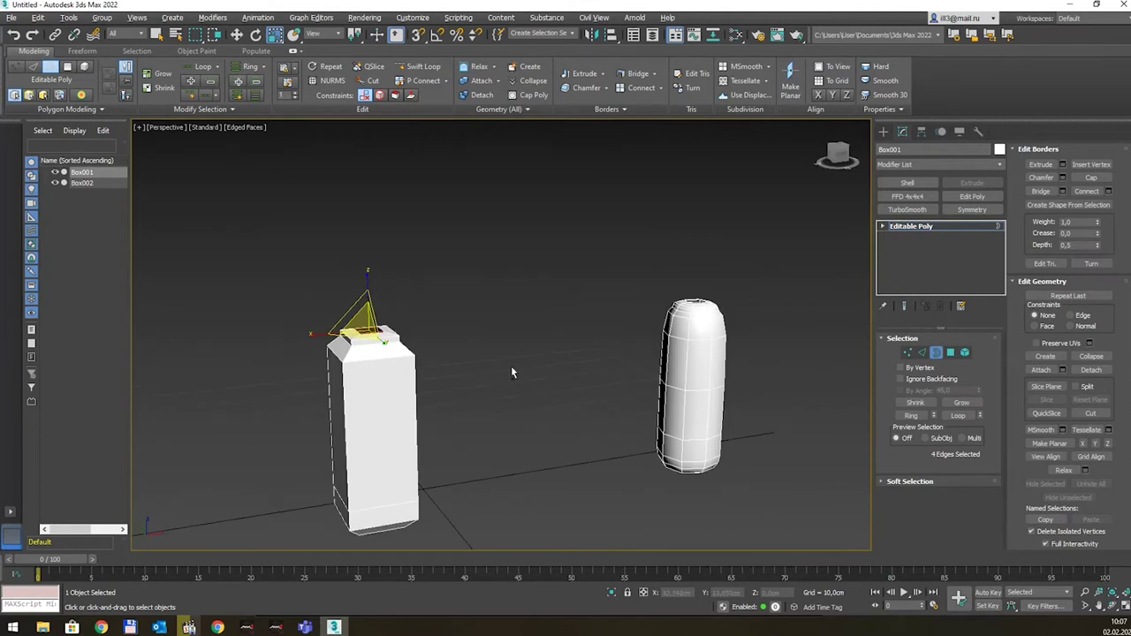
{"action": "middle_click_drag", "start_coordinate": [511, 372], "coordinate": [514, 354], "text": "alt"}
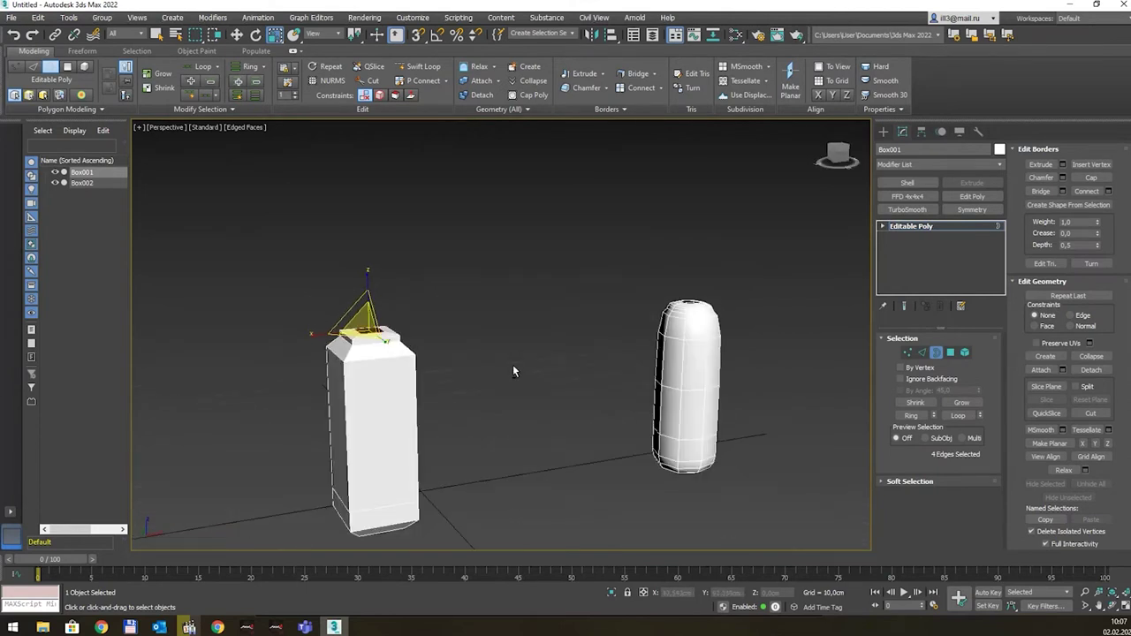
{"action": "left_click", "coordinate": [373, 363]}
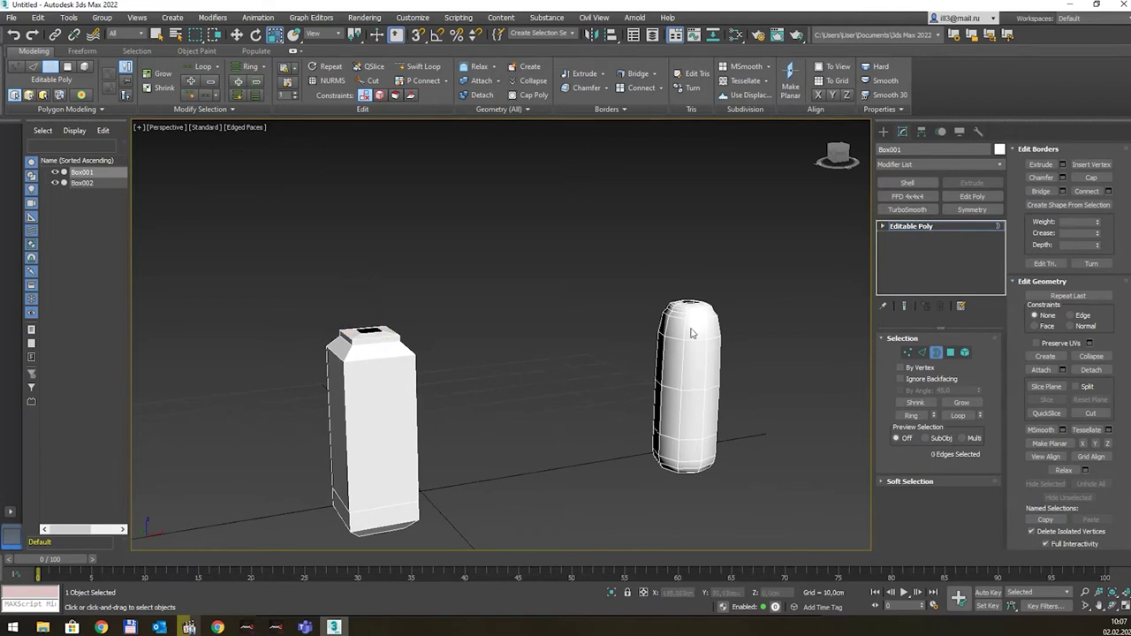
Use Swift Loop to add edge loops on Box001 just below the shoulder and near the base.
{"action": "scroll", "coordinate": [367, 369], "scroll_direction": "up", "scroll_amount": 2}
{"action": "scroll", "coordinate": [371, 369], "scroll_direction": "up", "scroll_amount": 1}
{"action": "scroll", "coordinate": [406, 353], "scroll_direction": "down", "scroll_amount": 1}
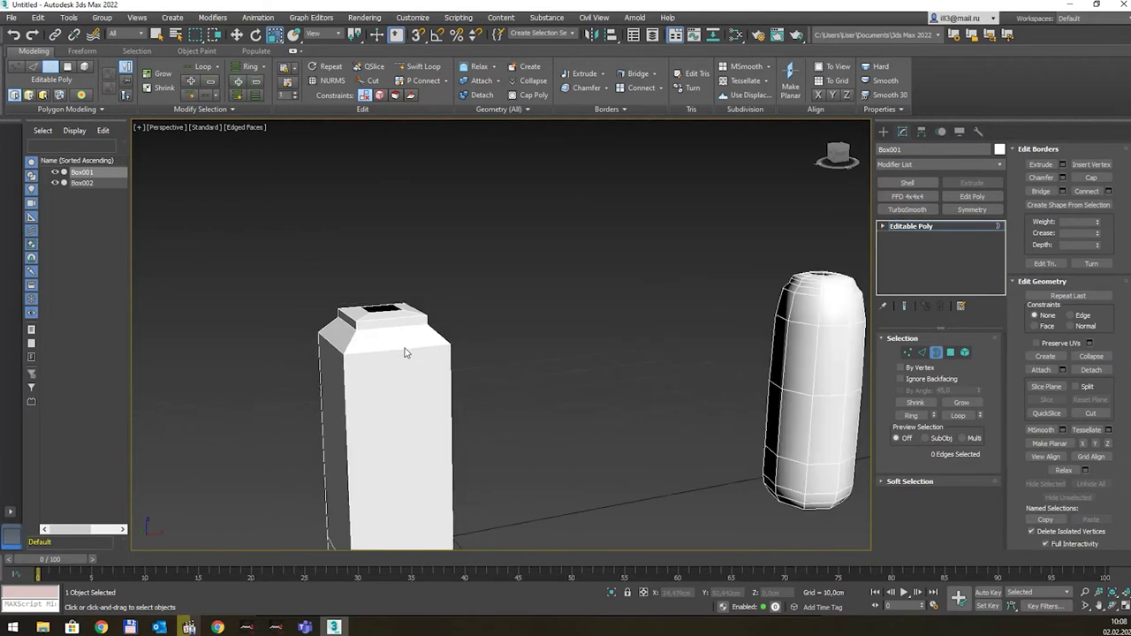
{"action": "middle_click_drag", "start_coordinate": [570, 357], "coordinate": [548, 316]}
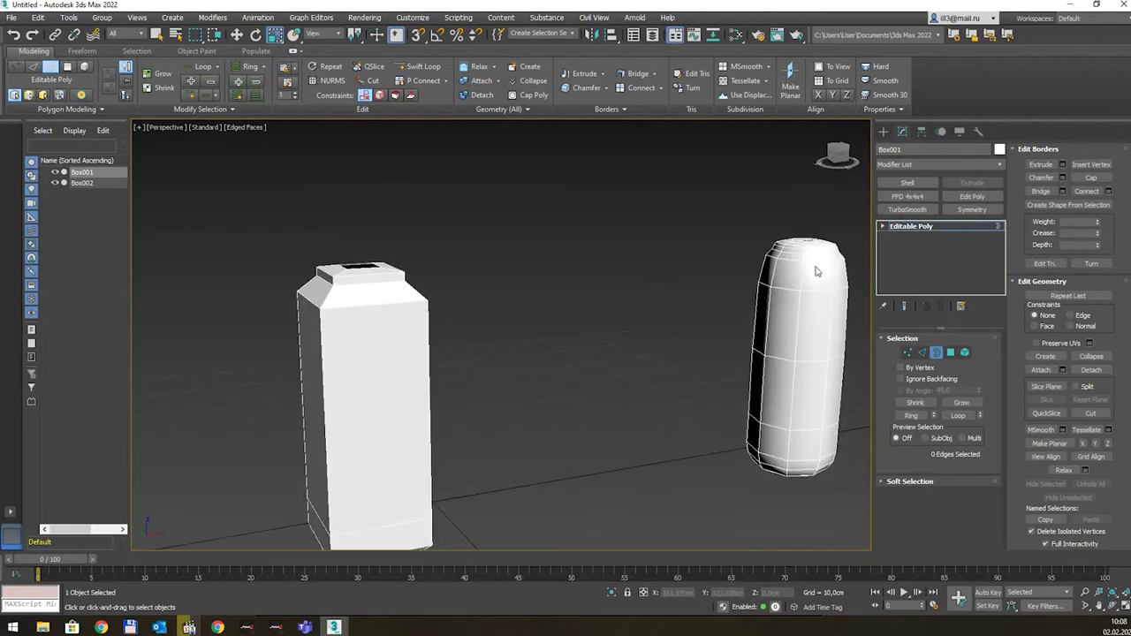
{"action": "middle_click_drag", "start_coordinate": [820, 286], "coordinate": [619, 311]}
{"action": "left_click", "coordinate": [419, 68]}
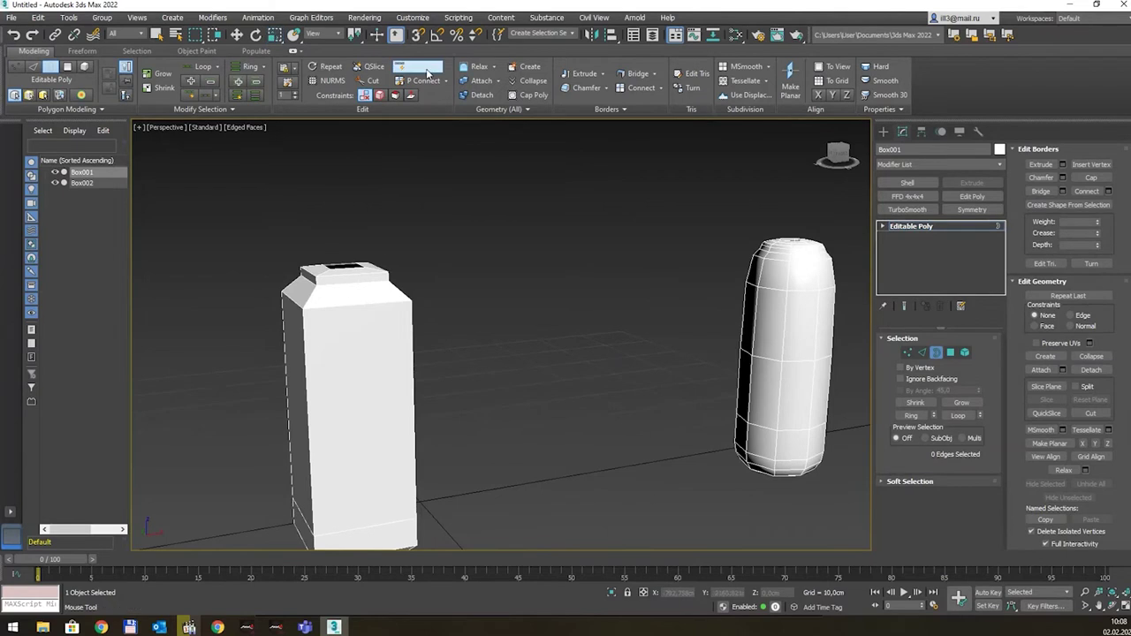
{"action": "left_click", "coordinate": [305, 315]}
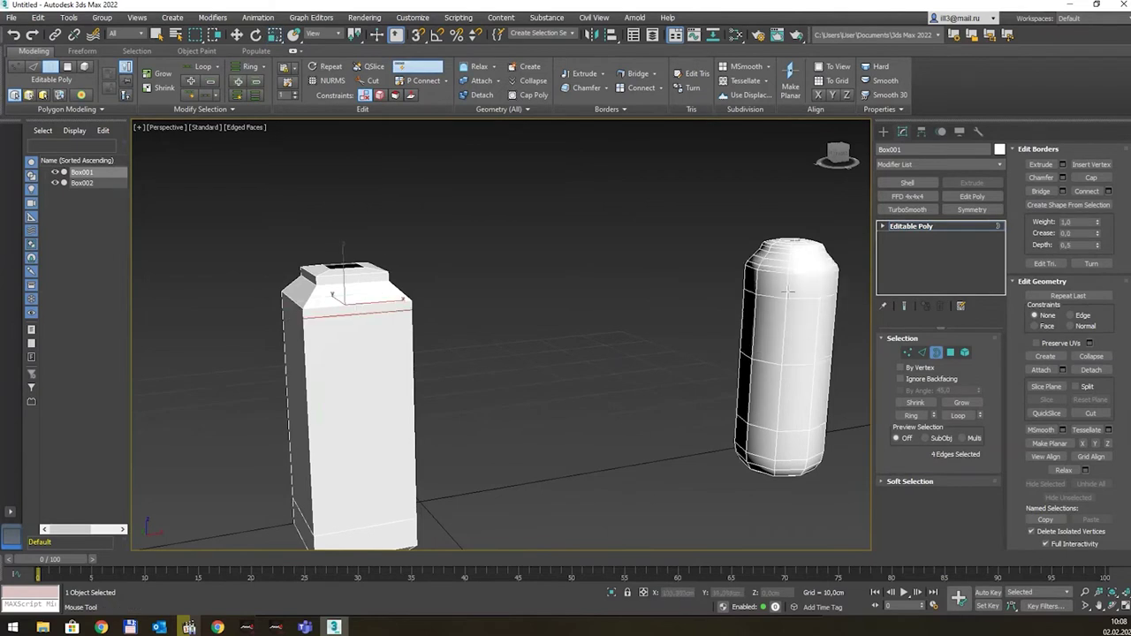
{"action": "middle_click_drag", "start_coordinate": [769, 276], "coordinate": [732, 255]}
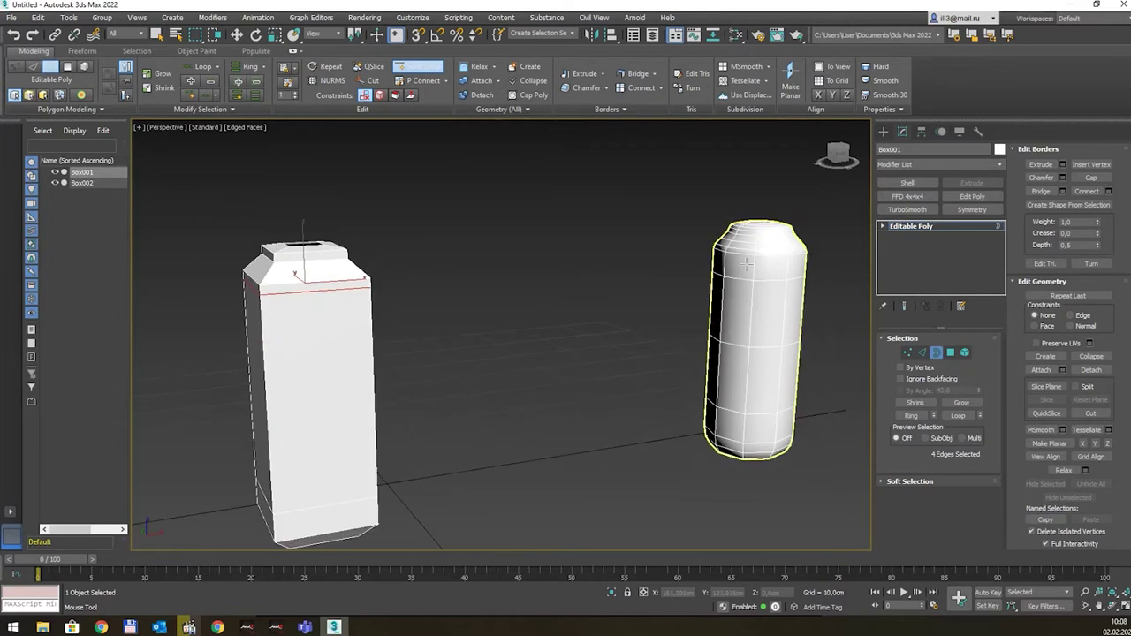
{"action": "mouse_move", "coordinate": [383, 427]}
{"action": "middle_mouse_down", "text": "alt"}
{"action": "mouse_move", "coordinate": [371, 449]}
{"action": "mouse_move", "coordinate": [399, 371]}
{"action": "middle_mouse_up", "text": "alt"}
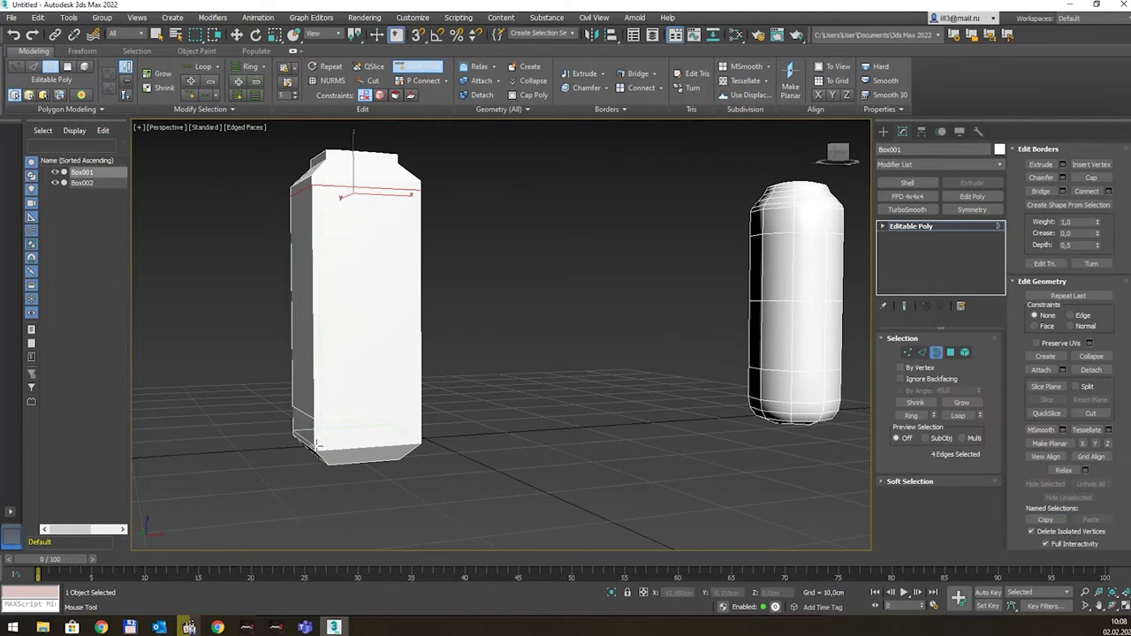
{"action": "left_click", "coordinate": [316, 446]}
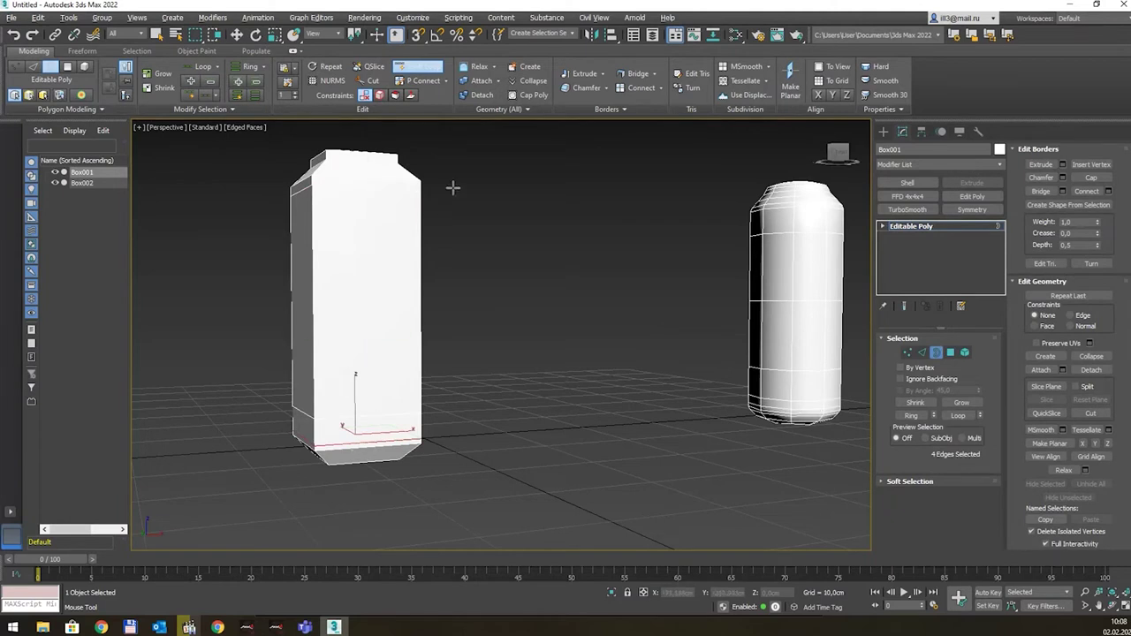
{"action": "middle_click_drag", "start_coordinate": [454, 187], "coordinate": [449, 221], "text": "alt"}
Reselect the border around Box001's top opening in Border mode.
{"action": "key", "text": "3"}
{"action": "key", "text": "w"}
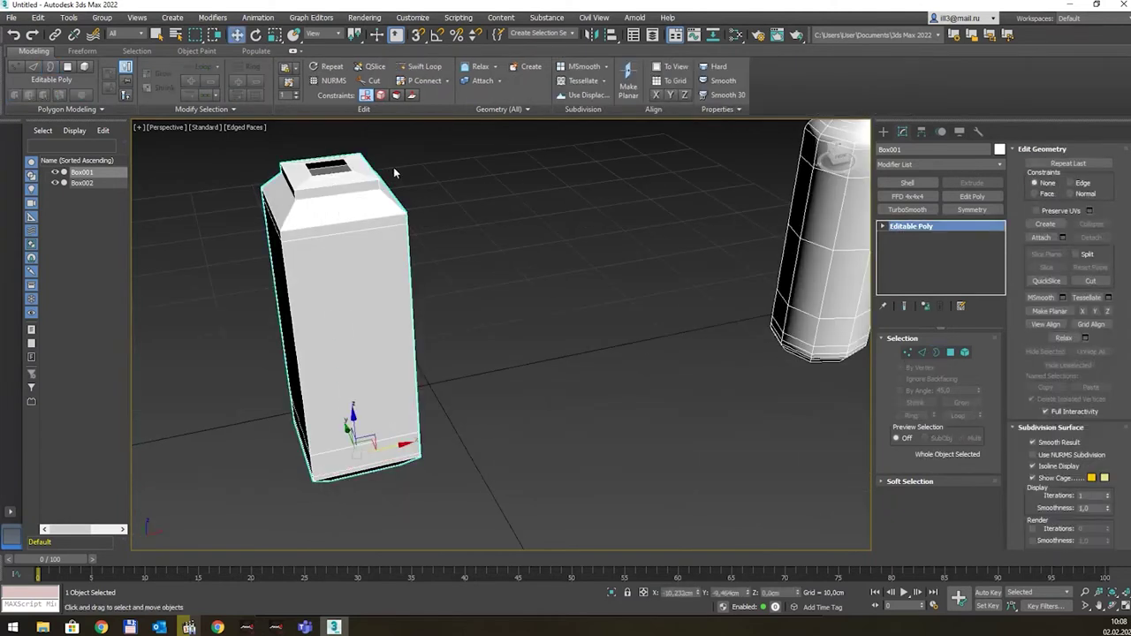
{"action": "mouse_move", "coordinate": [402, 176]}
{"action": "middle_mouse_down", "text": "alt"}
{"action": "mouse_move", "coordinate": [388, 251]}
{"action": "mouse_move", "coordinate": [431, 264]}
{"action": "middle_mouse_up", "text": "alt"}
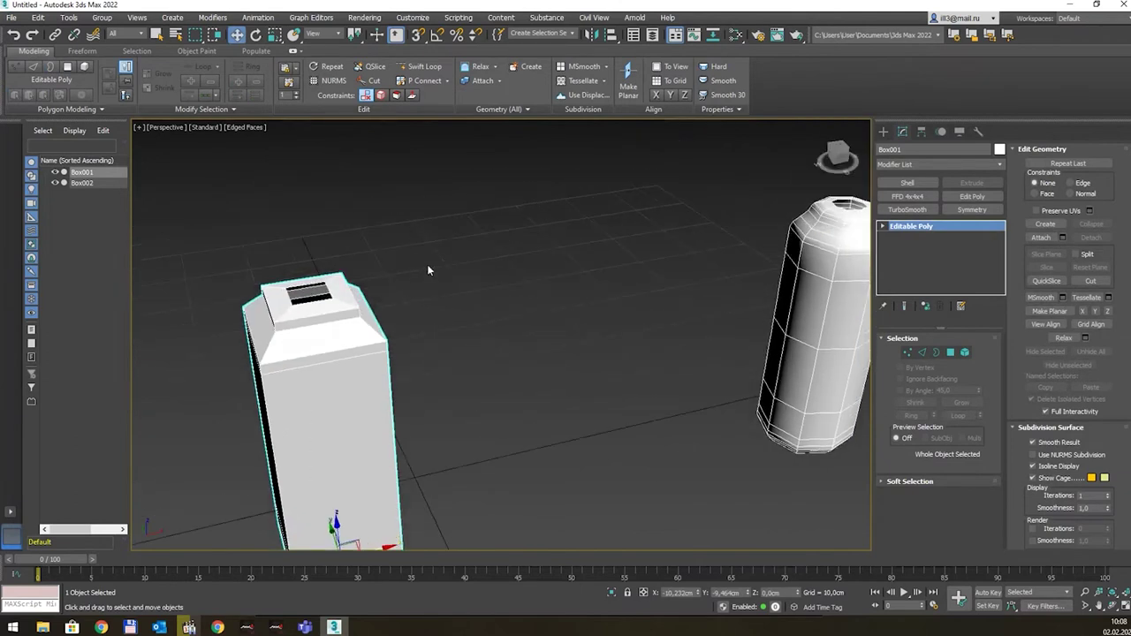
{"action": "key", "text": "3"}
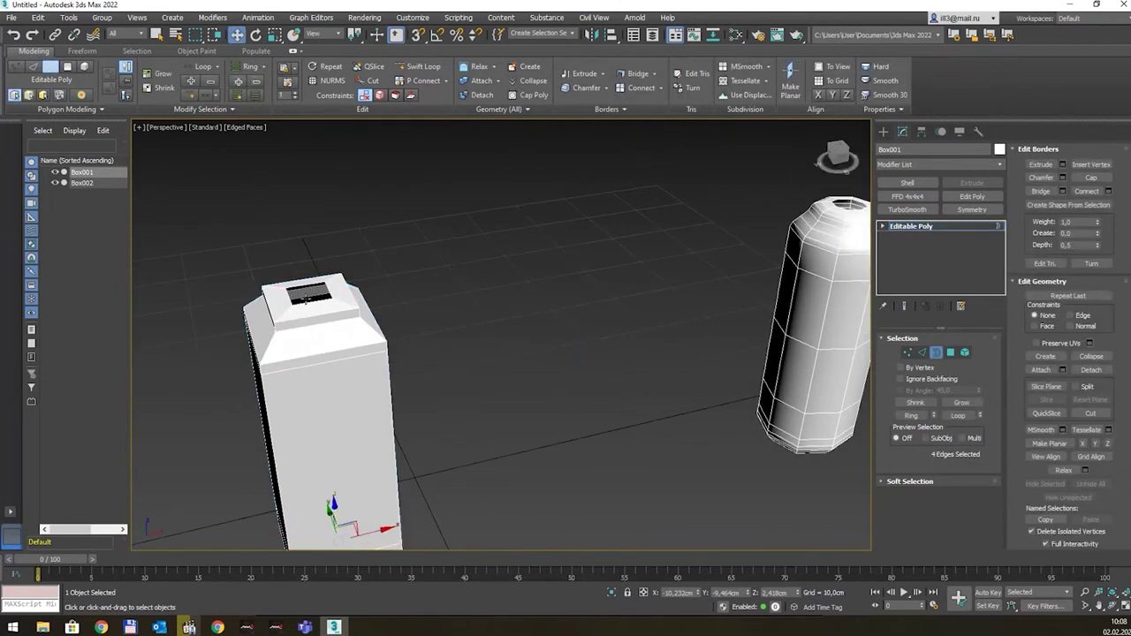
{"action": "middle_click_drag", "start_coordinate": [466, 273], "coordinate": [449, 281], "text": "alt"}
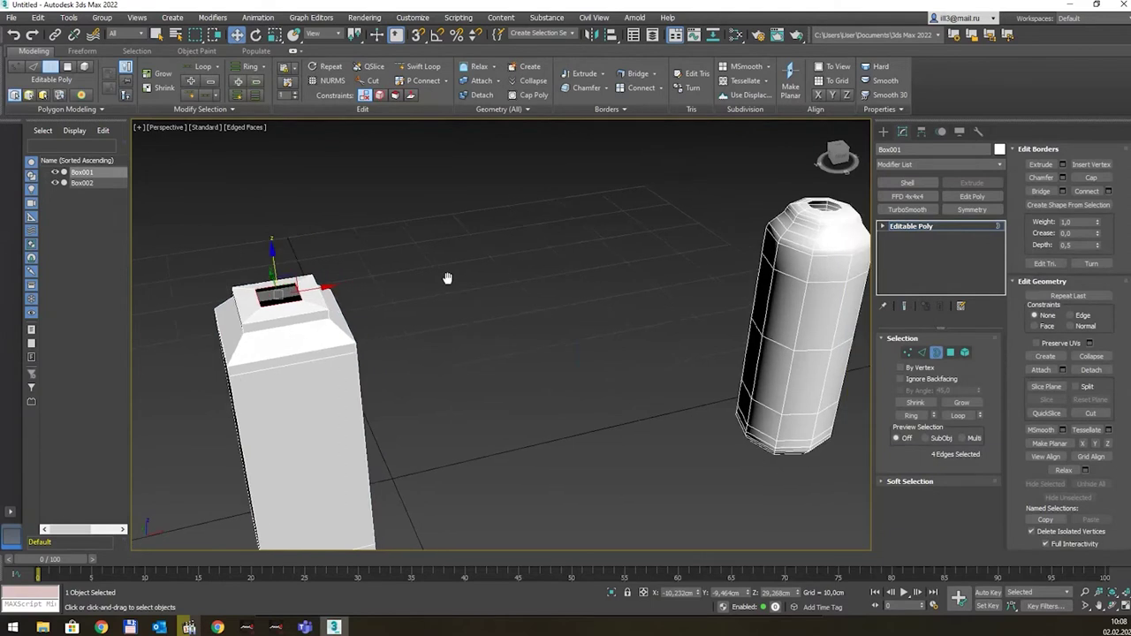
Shift-drag the border upward into a taller neck spout and compare with the reference photos.
{"action": "scroll", "coordinate": [469, 267], "scroll_direction": "down", "scroll_amount": 2}
{"action": "scroll", "coordinate": [366, 288], "scroll_direction": "up", "scroll_amount": 3}
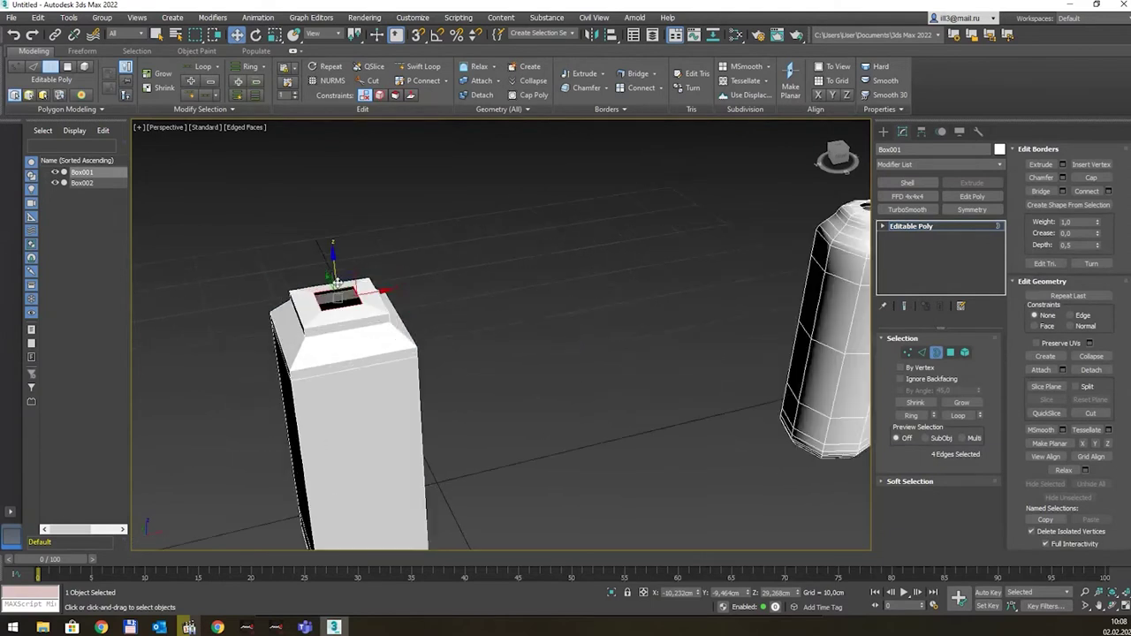
{"action": "scroll", "coordinate": [365, 288], "scroll_direction": "down", "scroll_amount": 2}
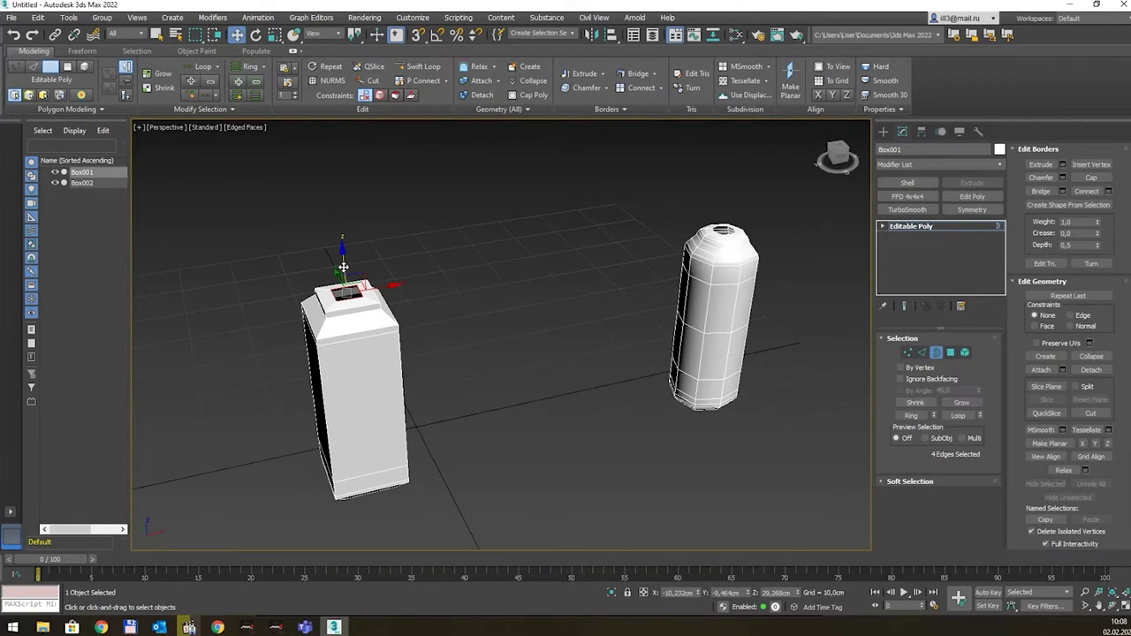
{"action": "left_click_drag", "start_coordinate": [343, 267], "coordinate": [345, 247]}
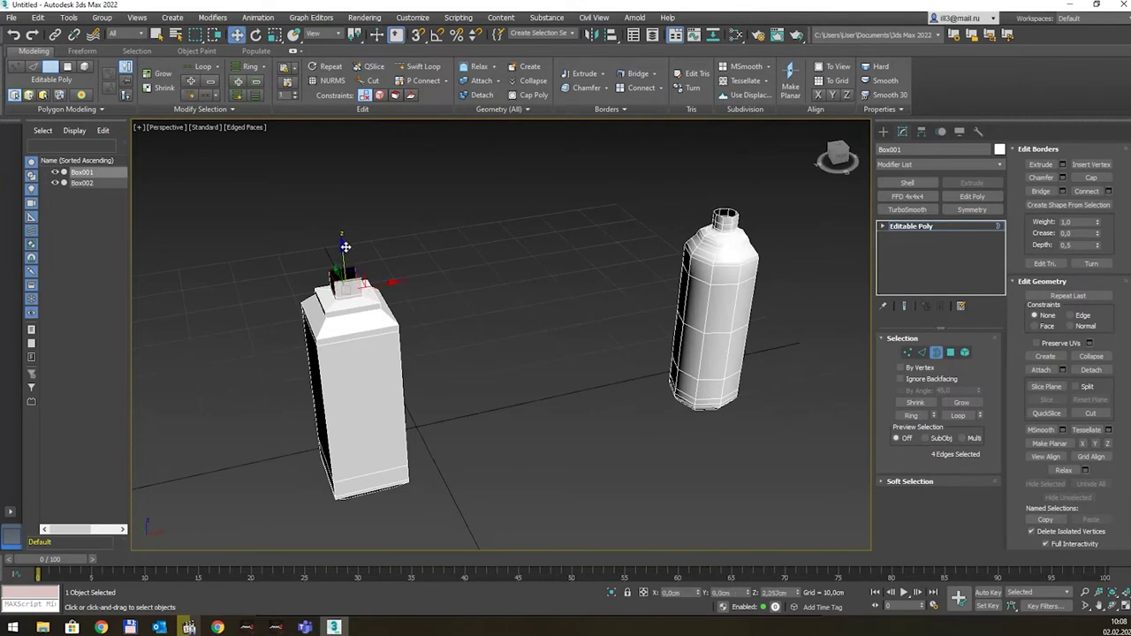
{"action": "left_click_drag", "start_coordinate": [346, 247], "coordinate": [347, 272], "text": "shift"}
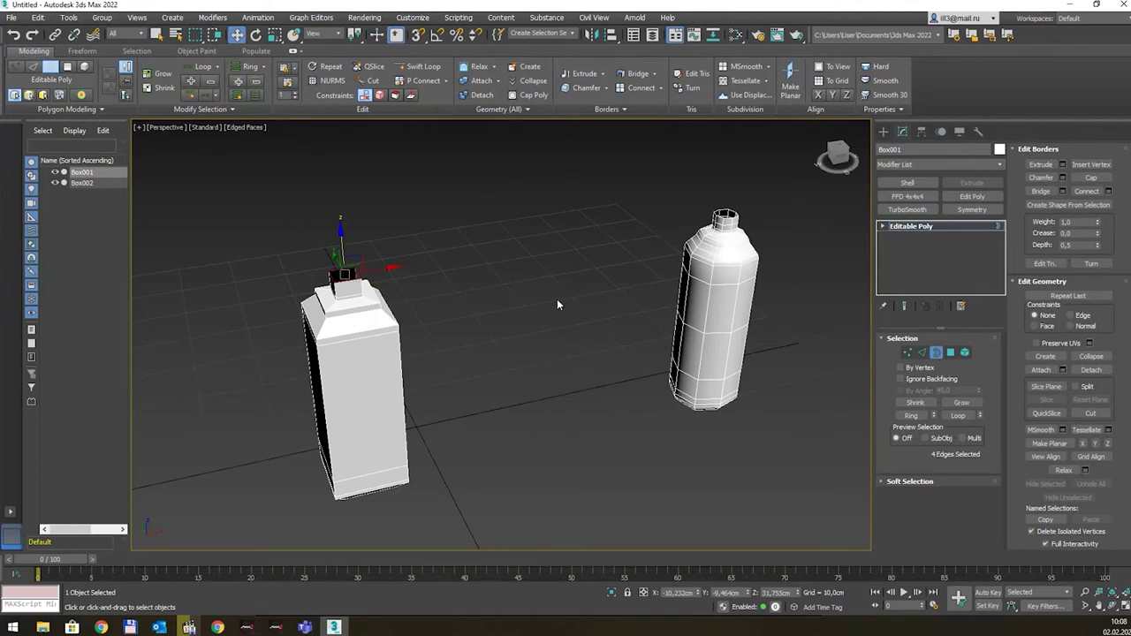
{"action": "key", "text": "alt+Tab"}
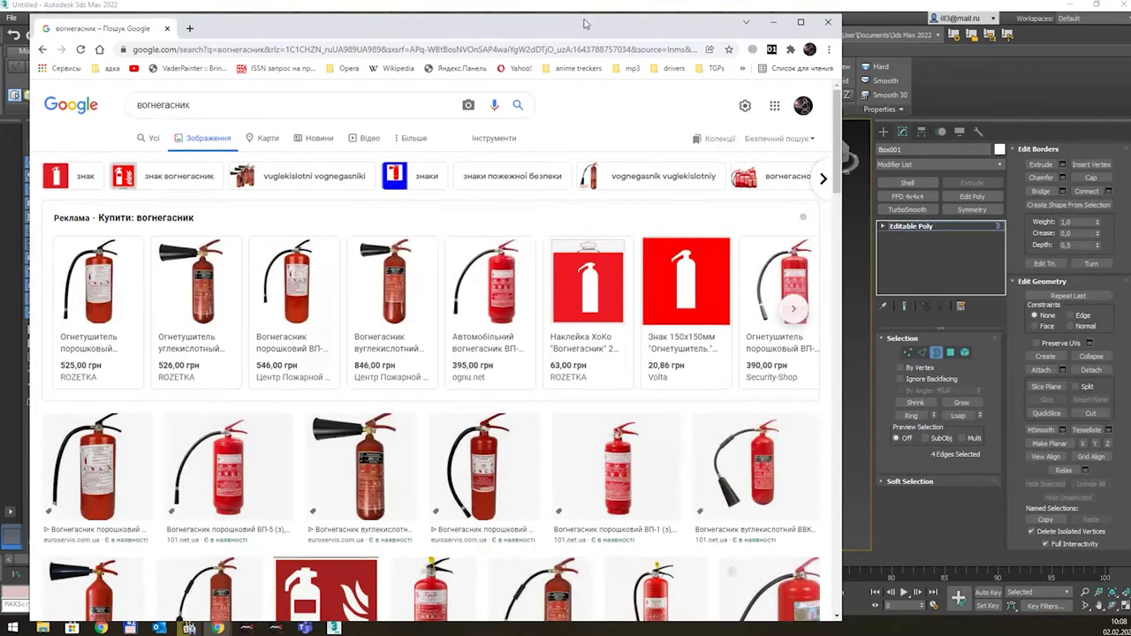
{"action": "key", "text": "alt+Tab"}
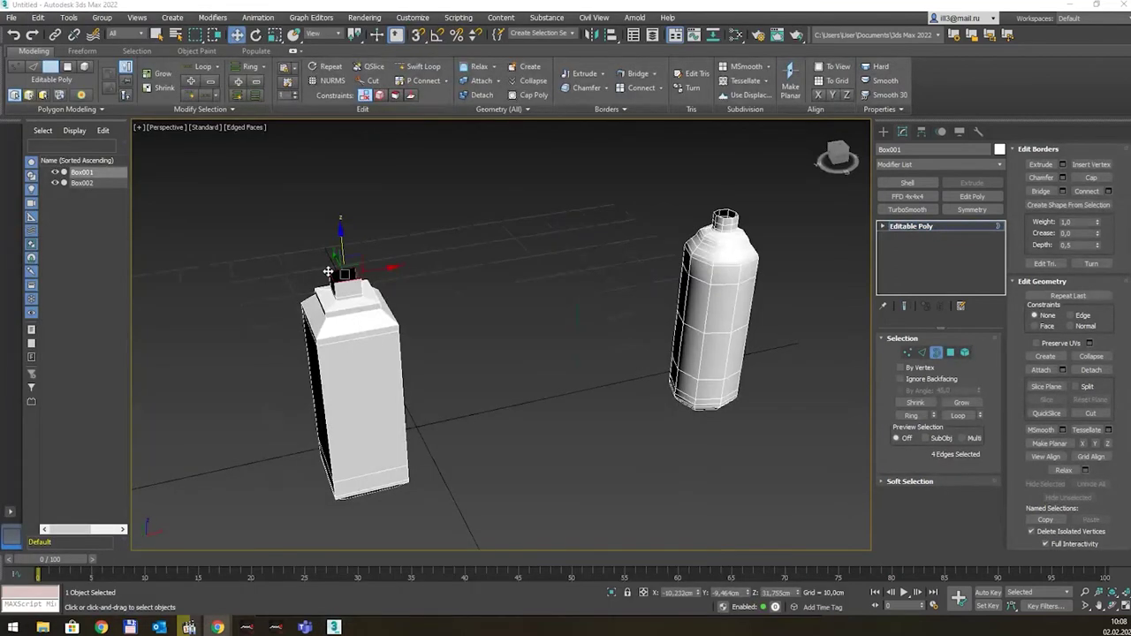
Drag the neck's top border up along Z to make the neck noticeably taller.
{"action": "scroll", "coordinate": [329, 271], "scroll_direction": "up", "scroll_amount": 4}
{"action": "scroll", "coordinate": [491, 276], "scroll_direction": "down", "scroll_amount": 3}
{"action": "middle_click_drag", "start_coordinate": [492, 276], "coordinate": [470, 276]}
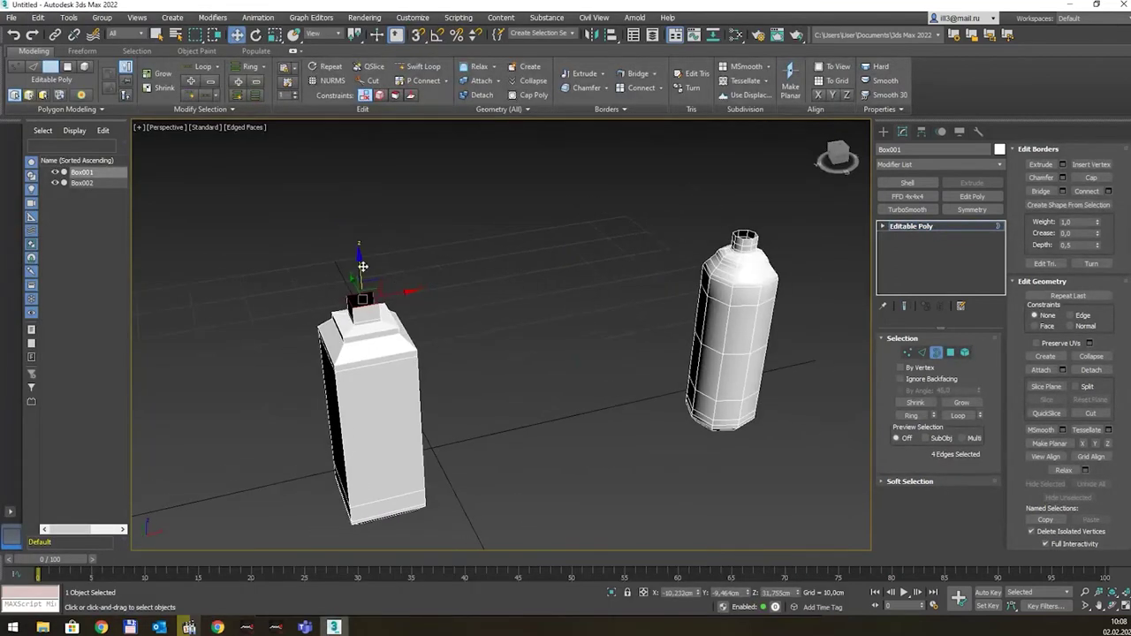
{"action": "left_click_drag", "start_coordinate": [363, 265], "coordinate": [361, 250]}
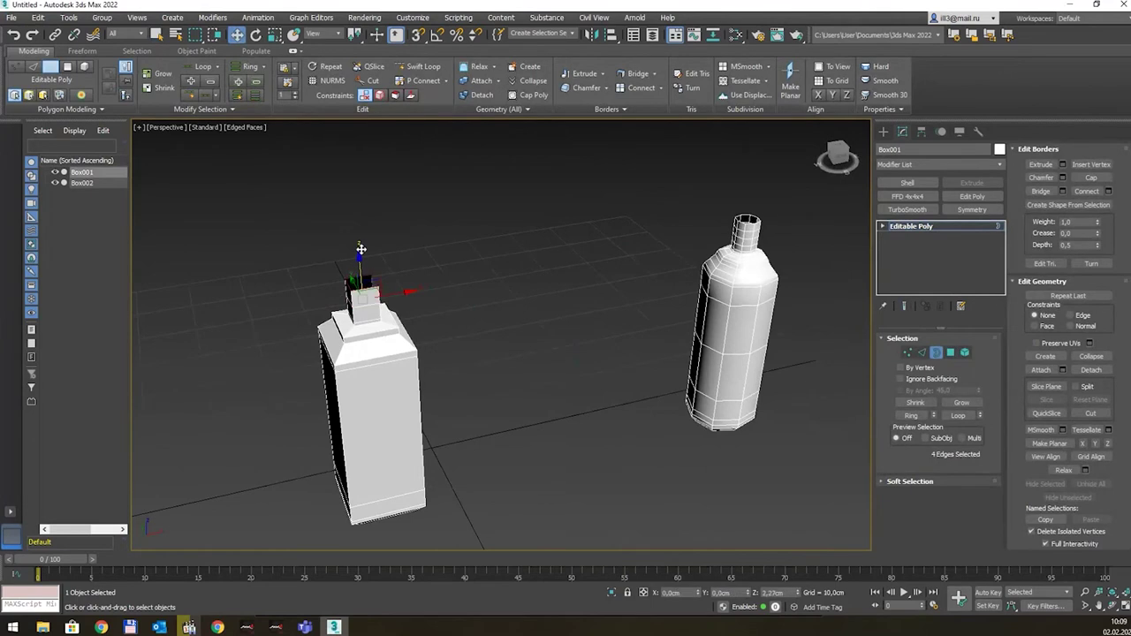
{"action": "middle_click_drag", "start_coordinate": [448, 312], "coordinate": [430, 288], "text": "alt"}
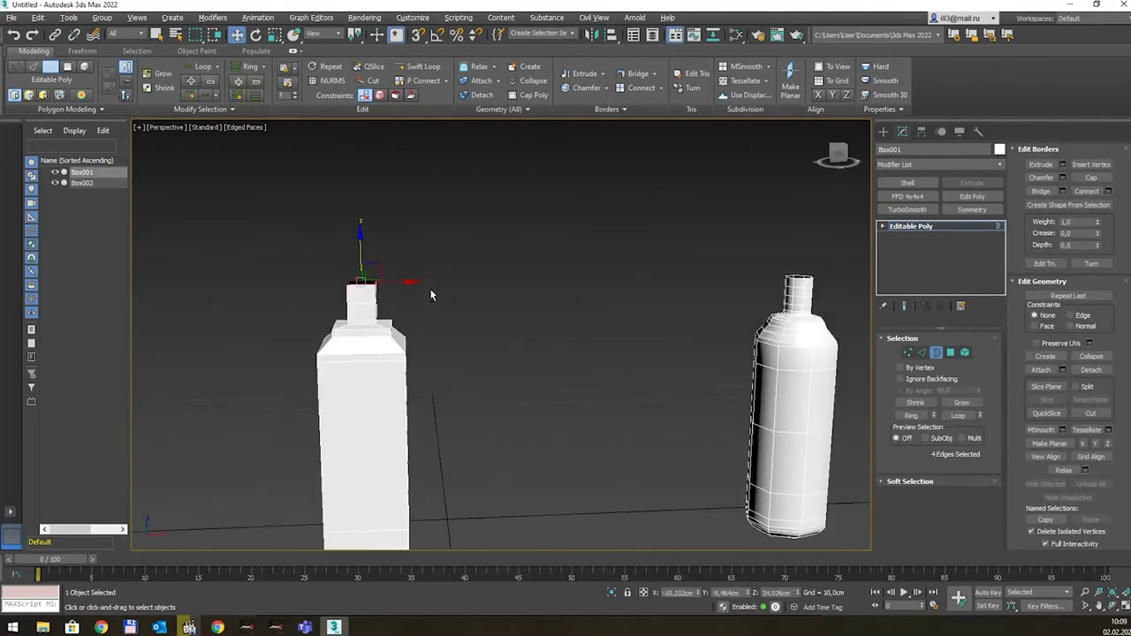
{"action": "scroll", "coordinate": [381, 290], "scroll_direction": "up", "scroll_amount": 3}
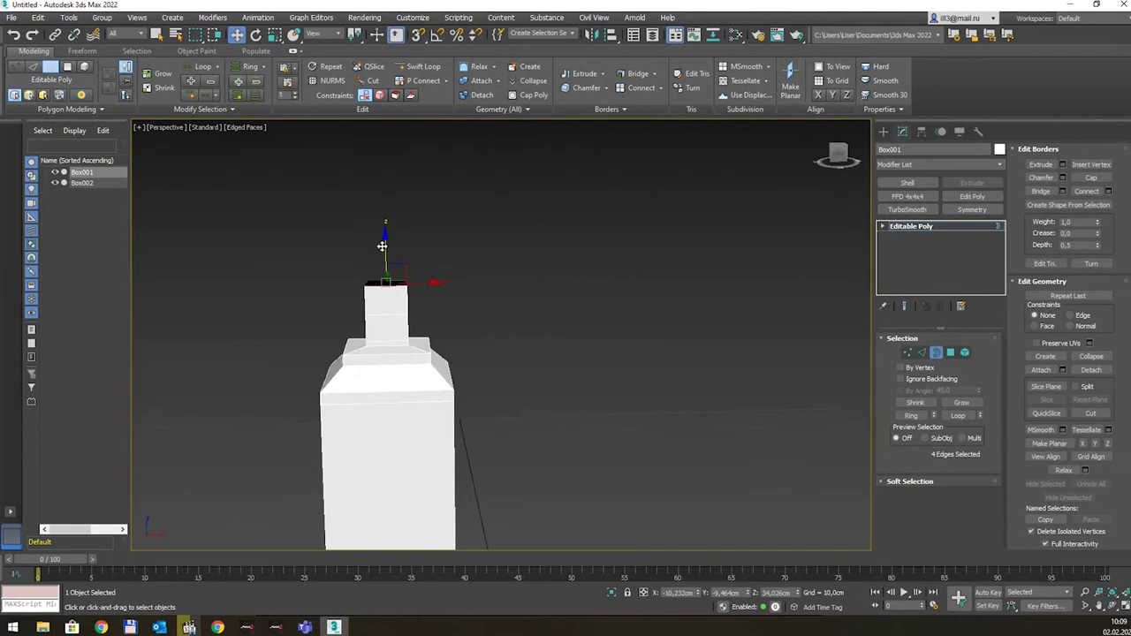
{"action": "left_click_drag", "start_coordinate": [386, 253], "coordinate": [388, 255]}
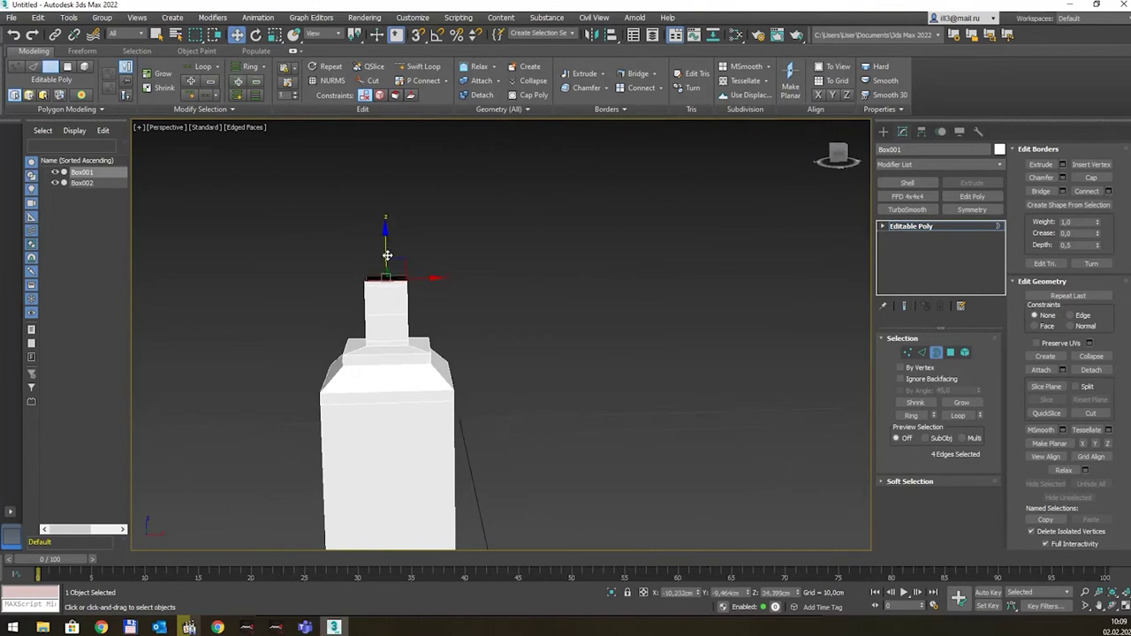
{"action": "middle_click_drag", "start_coordinate": [400, 245], "coordinate": [443, 251], "text": "alt"}
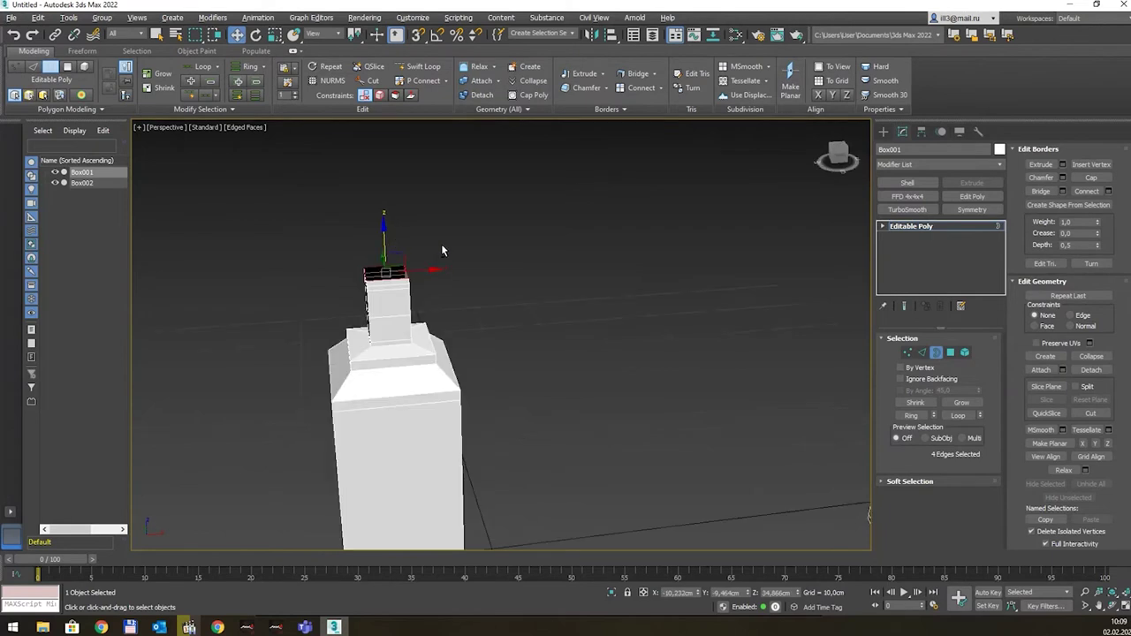
Switch to Scale and inspect the neck top, now tapering inward to a smaller opening.
{"action": "key", "text": "r"}
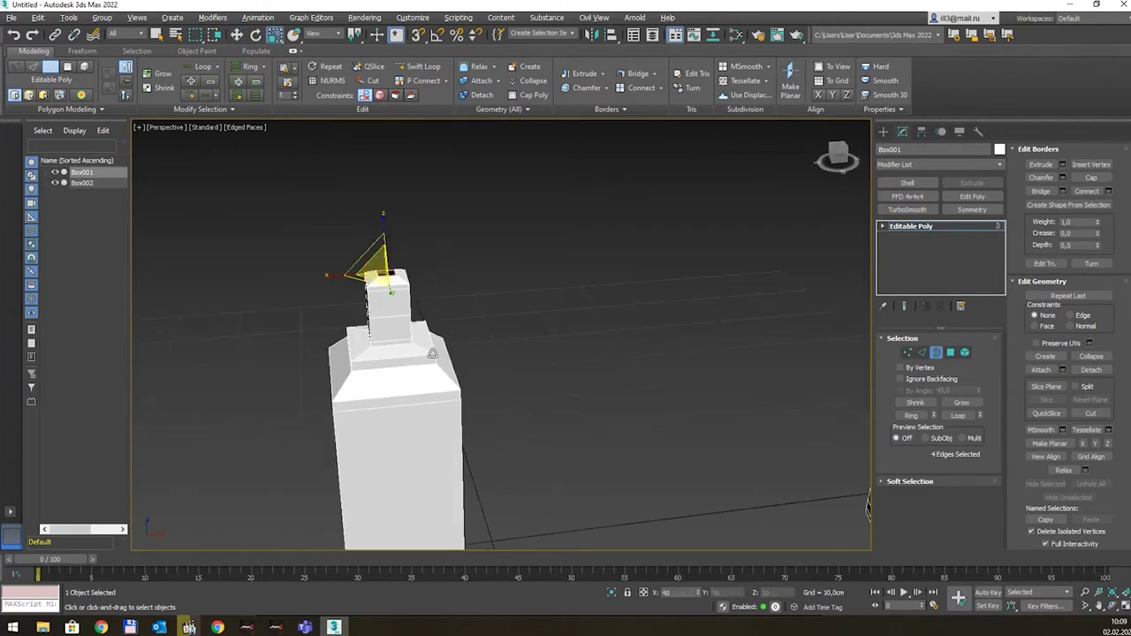
{"action": "scroll", "coordinate": [513, 318], "scroll_direction": "down", "scroll_amount": 3}
{"action": "scroll", "coordinate": [654, 285], "scroll_direction": "up", "scroll_amount": 5}
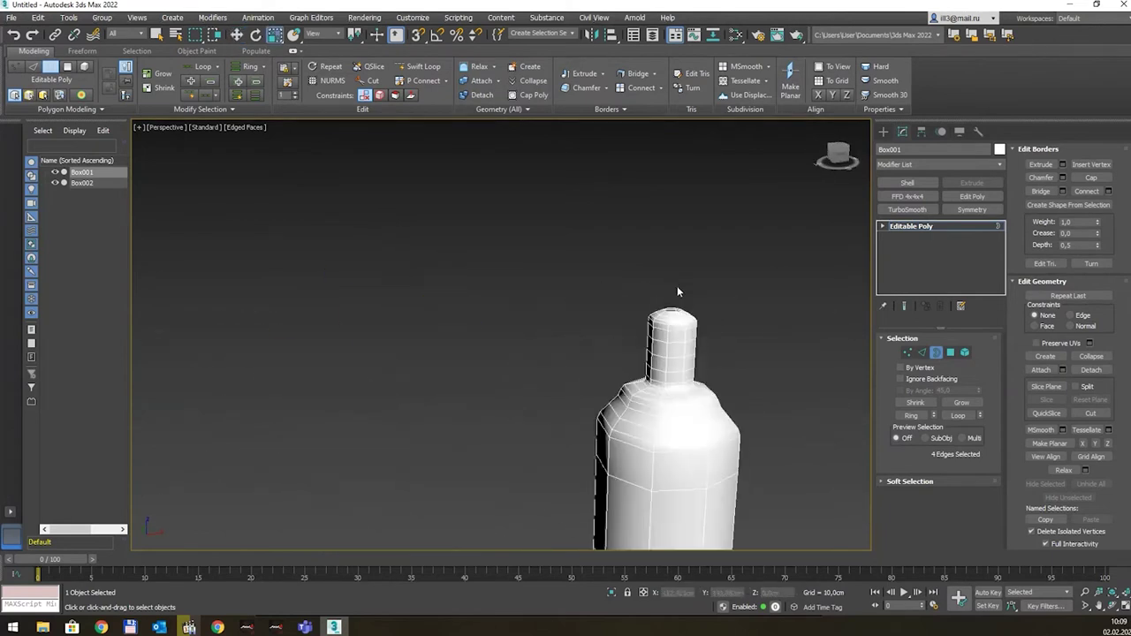
{"action": "mouse_move", "coordinate": [686, 353]}
{"action": "middle_mouse_down", "text": "alt"}
{"action": "mouse_move", "coordinate": [657, 320]}
{"action": "mouse_move", "coordinate": [707, 344]}
{"action": "middle_mouse_up", "text": "alt"}
{"action": "scroll", "coordinate": [405, 306], "scroll_direction": "down", "scroll_amount": 3}
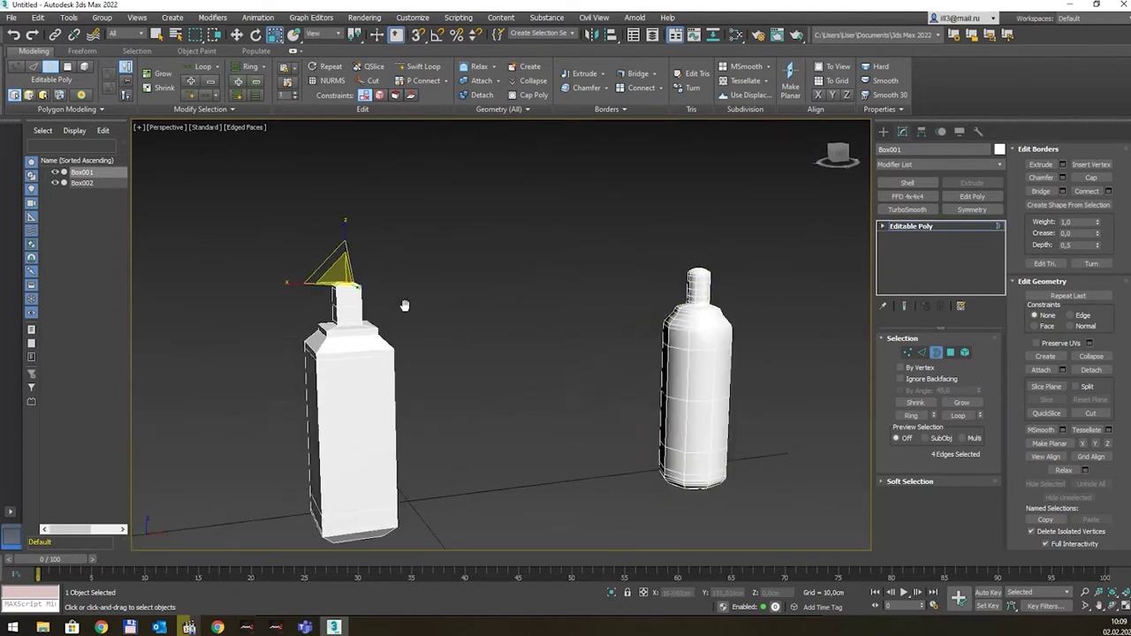
{"action": "scroll", "coordinate": [405, 306], "scroll_direction": "up", "scroll_amount": 5}
{"action": "scroll", "coordinate": [503, 284], "scroll_direction": "down", "scroll_amount": 2}
{"action": "scroll", "coordinate": [503, 284], "scroll_direction": "up", "scroll_amount": 2}
{"action": "scroll", "coordinate": [484, 302], "scroll_direction": "up", "scroll_amount": 1}
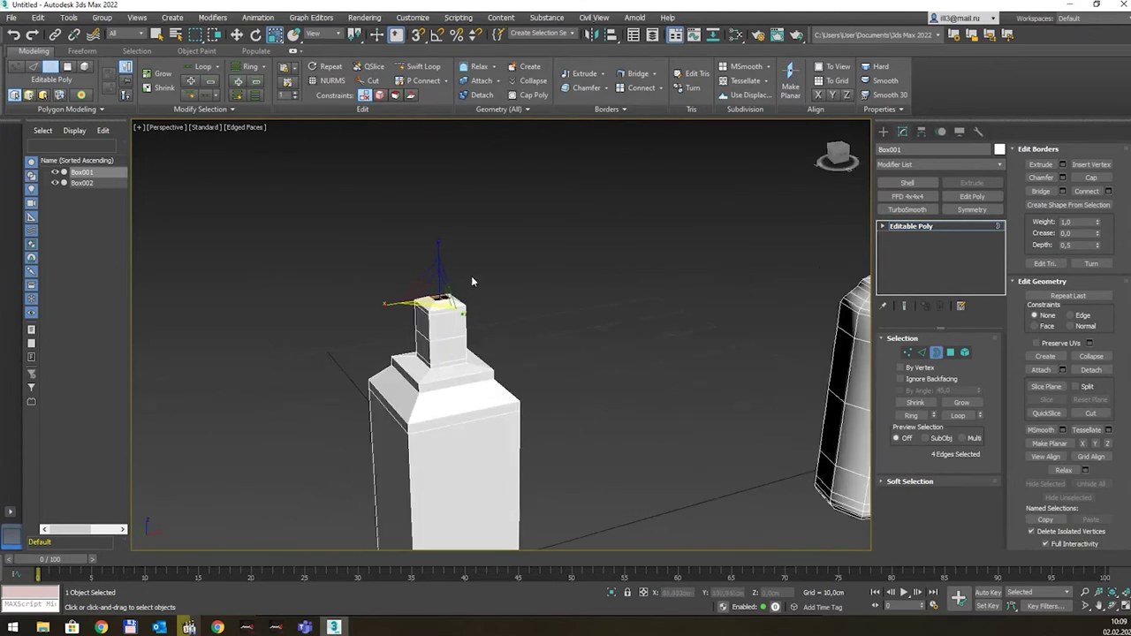
{"action": "middle_click_drag", "start_coordinate": [472, 275], "coordinate": [483, 287], "text": "alt"}
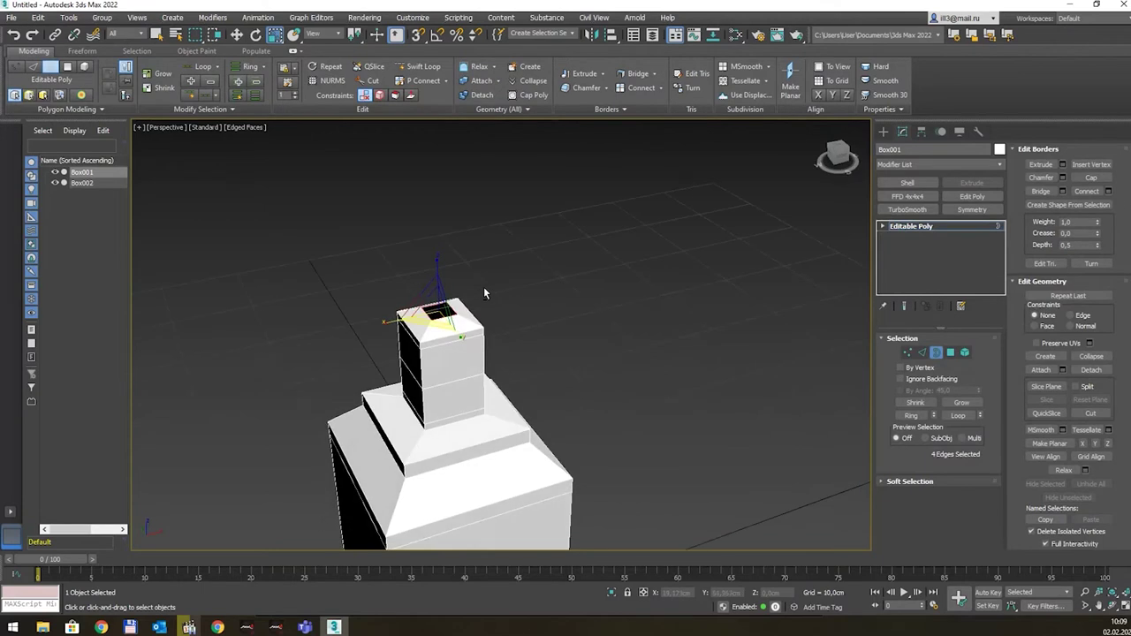
{"action": "scroll", "coordinate": [484, 286], "scroll_direction": "up", "scroll_amount": 2}
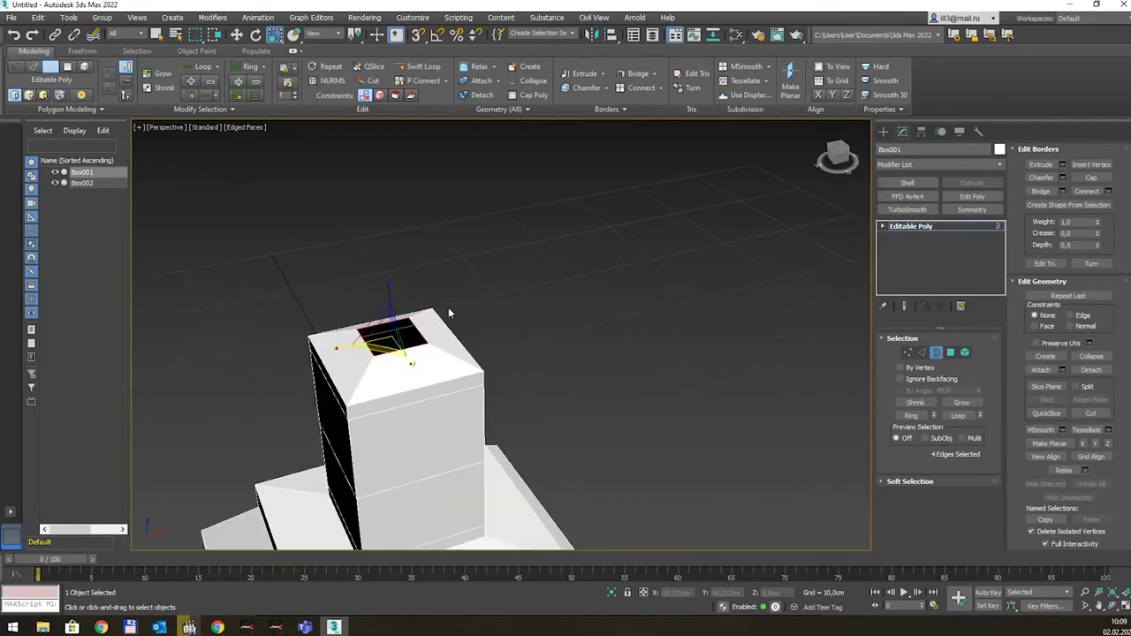
In Vertex mode, Collapse the neck's four top vertices into one point.
{"action": "left_click", "coordinate": [909, 352]}
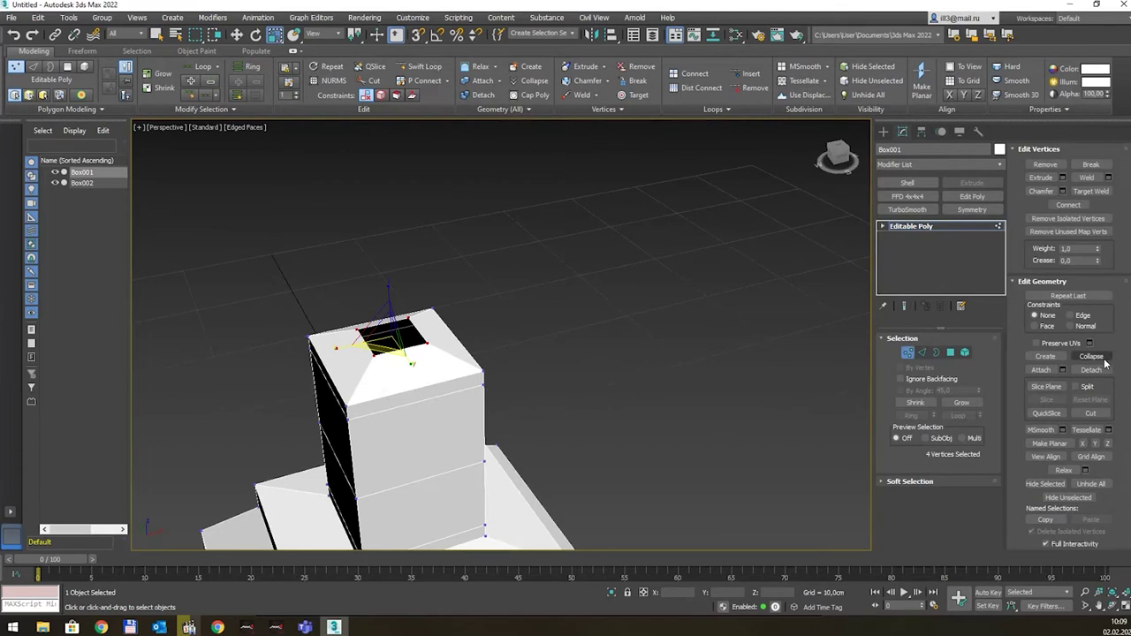
{"action": "left_click", "coordinate": [1091, 356]}
{"action": "scroll", "coordinate": [731, 271], "scroll_direction": "down", "scroll_amount": 2}
{"action": "scroll", "coordinate": [724, 274], "scroll_direction": "down", "scroll_amount": 2}
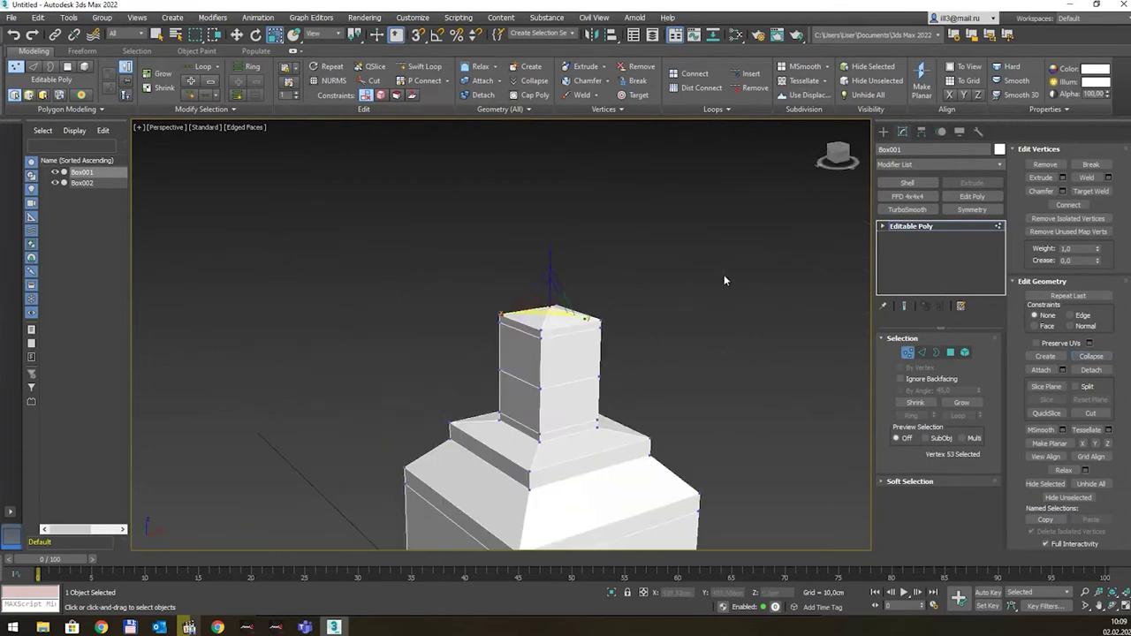
{"action": "middle_click_drag", "start_coordinate": [748, 271], "coordinate": [478, 288]}
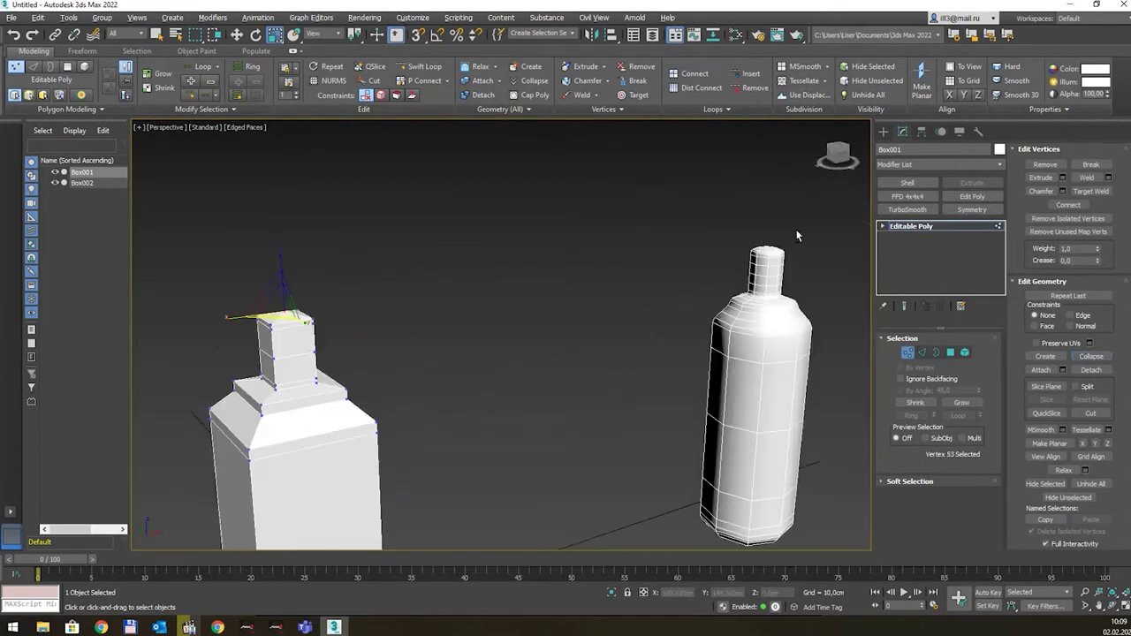
{"action": "middle_click_drag", "start_coordinate": [761, 253], "coordinate": [792, 252], "text": "alt"}
{"action": "middle_click_drag", "start_coordinate": [420, 279], "coordinate": [527, 230]}
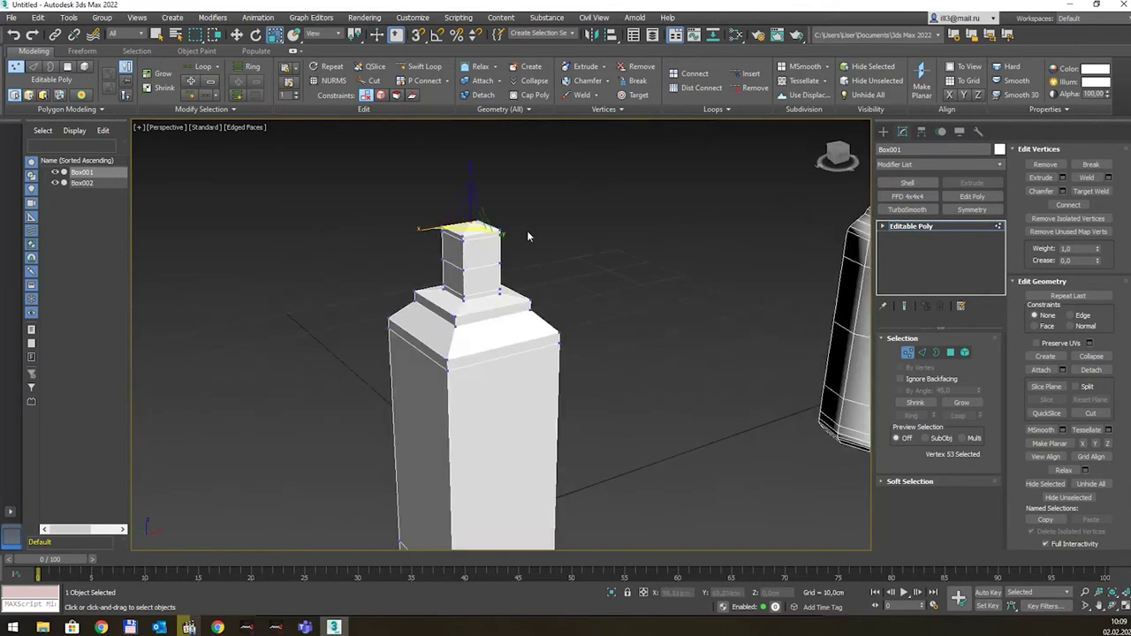
Check the closed neck top in Polygon mode, selecting then clearing a top polygon.
{"action": "left_click", "coordinate": [952, 353]}
{"action": "left_click", "coordinate": [451, 249]}
{"action": "scroll", "coordinate": [641, 278], "scroll_direction": "down", "scroll_amount": 3}
{"action": "left_click", "coordinate": [615, 281]}
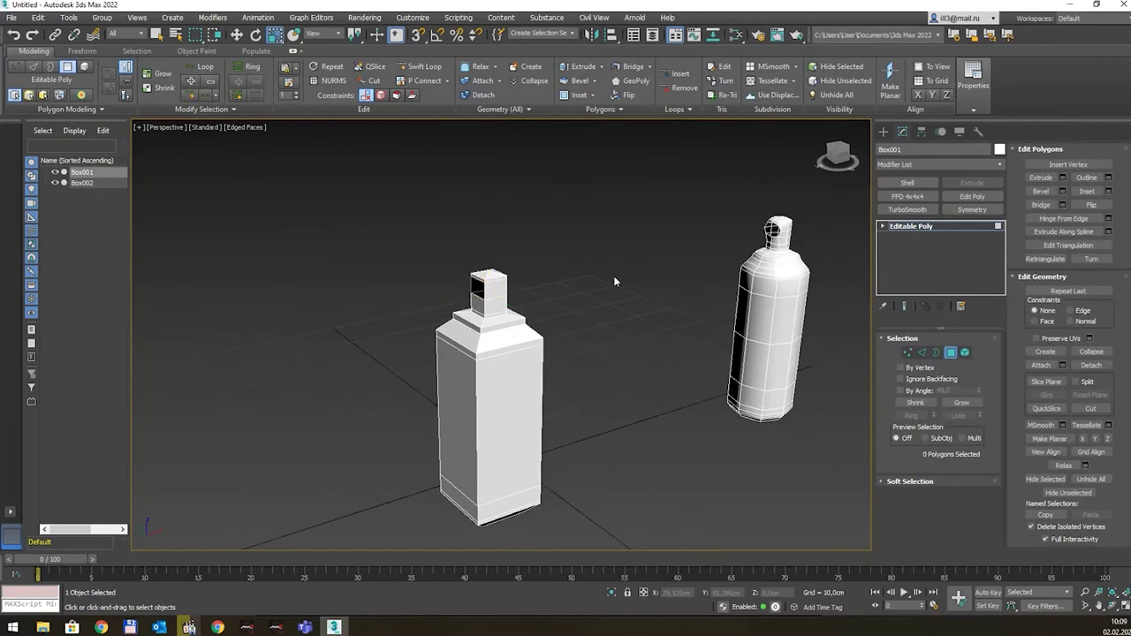
Select the neck-top border in Border mode and fine-tune its position with Move.
{"action": "key", "text": "3"}
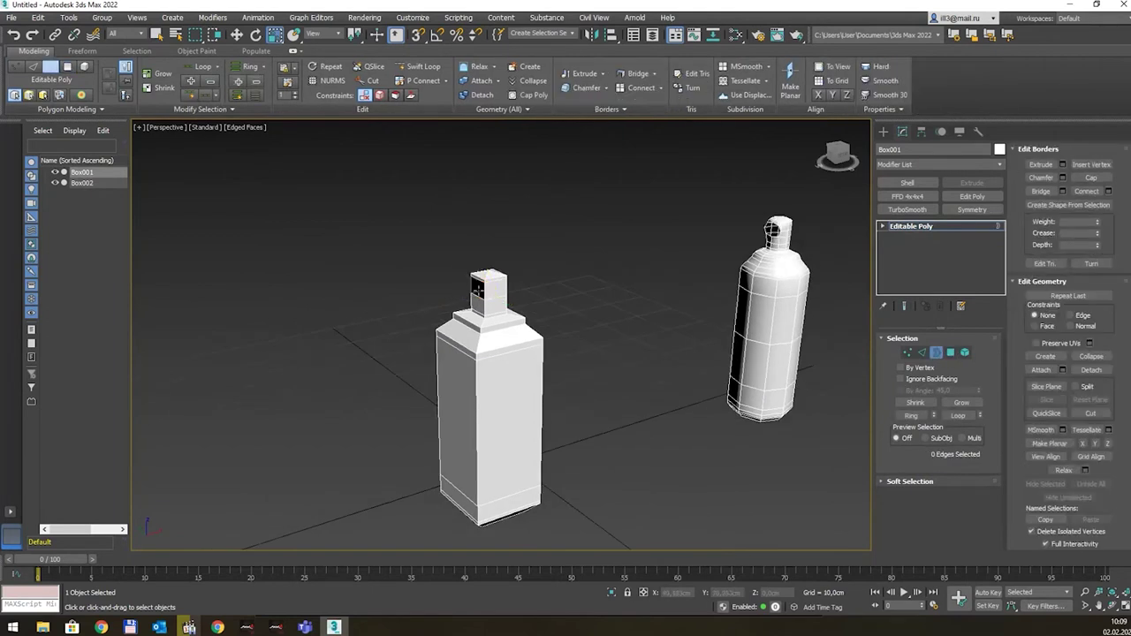
{"action": "left_click", "coordinate": [482, 280]}
{"action": "key", "text": "w"}
{"action": "left_click_drag", "start_coordinate": [509, 281], "coordinate": [504, 281]}
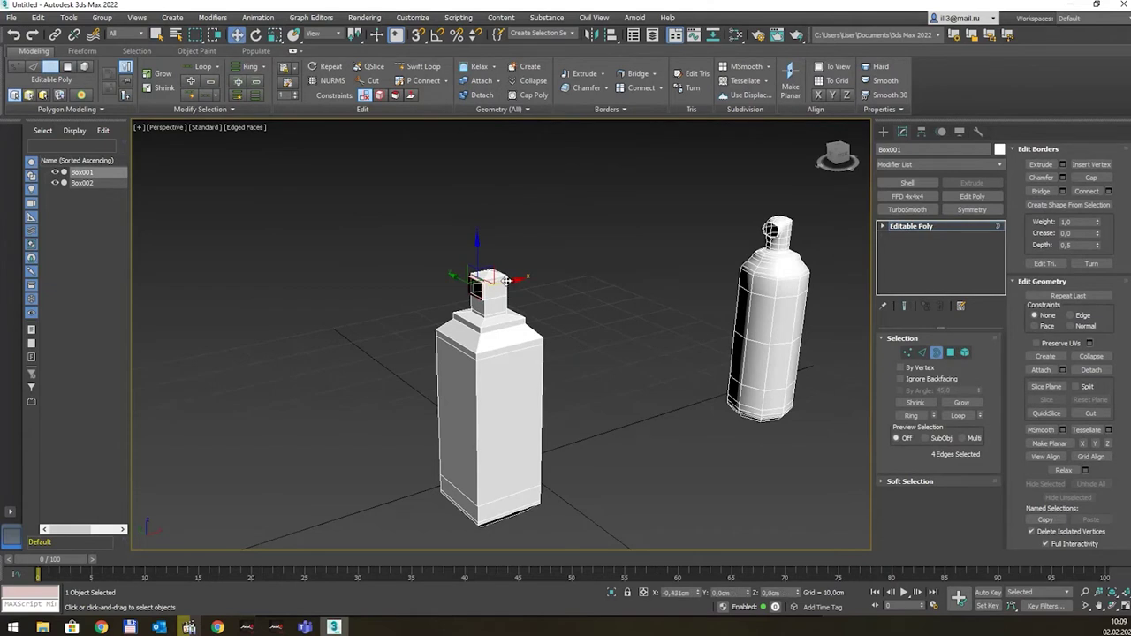
{"action": "left_click_drag", "start_coordinate": [505, 280], "coordinate": [497, 283]}
{"action": "middle_click_drag", "start_coordinate": [497, 282], "coordinate": [741, 284], "text": "alt"}
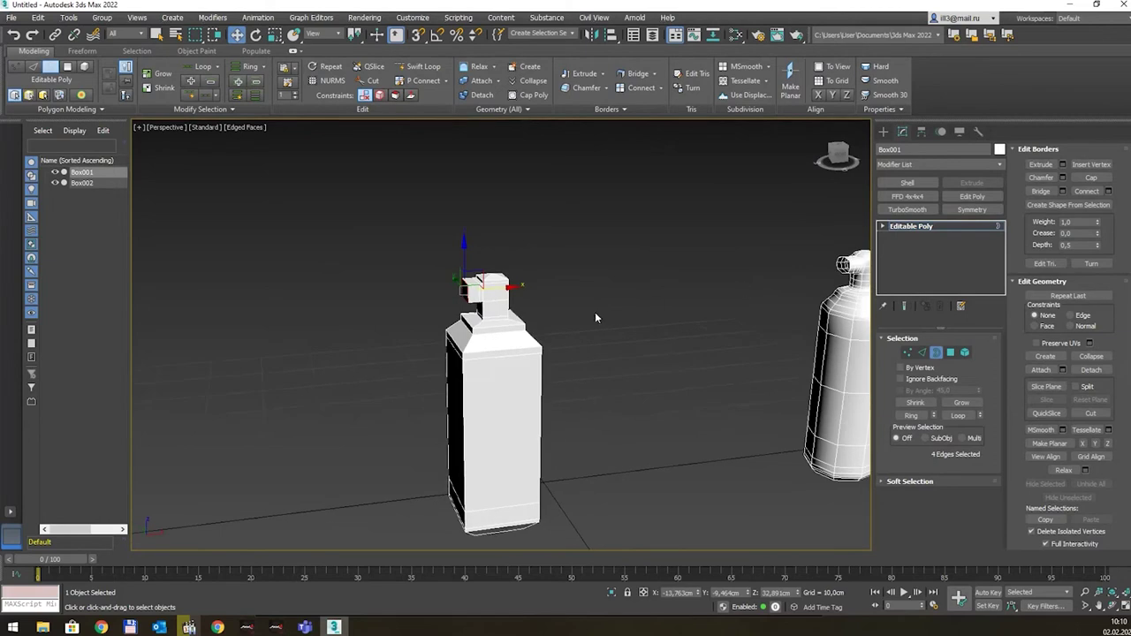
{"action": "mouse_move", "coordinate": [715, 321]}
{"action": "middle_mouse_down", "text": "alt"}
{"action": "mouse_move", "coordinate": [586, 309]}
{"action": "mouse_move", "coordinate": [425, 333]}
{"action": "middle_mouse_up", "text": "alt"}
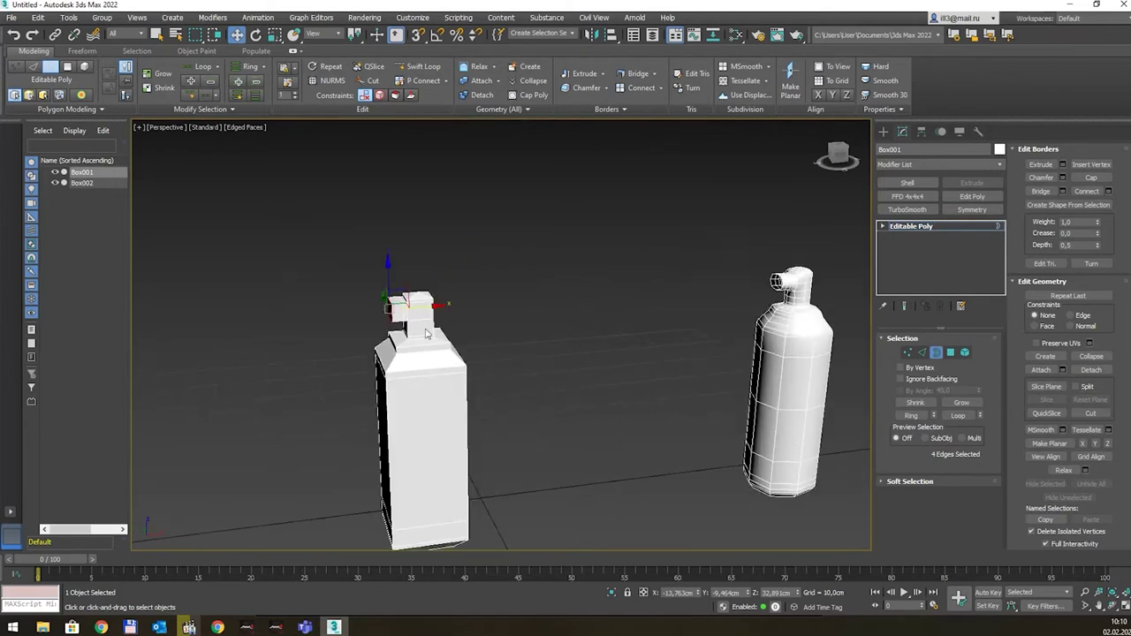
Shift-drag the border sideways into a nozzle arm, then scale its end up into a wide cone.
{"action": "left_click_drag", "start_coordinate": [433, 304], "coordinate": [382, 306], "text": "shift"}
{"action": "middle_click_drag", "start_coordinate": [395, 338], "coordinate": [450, 341], "text": "alt"}
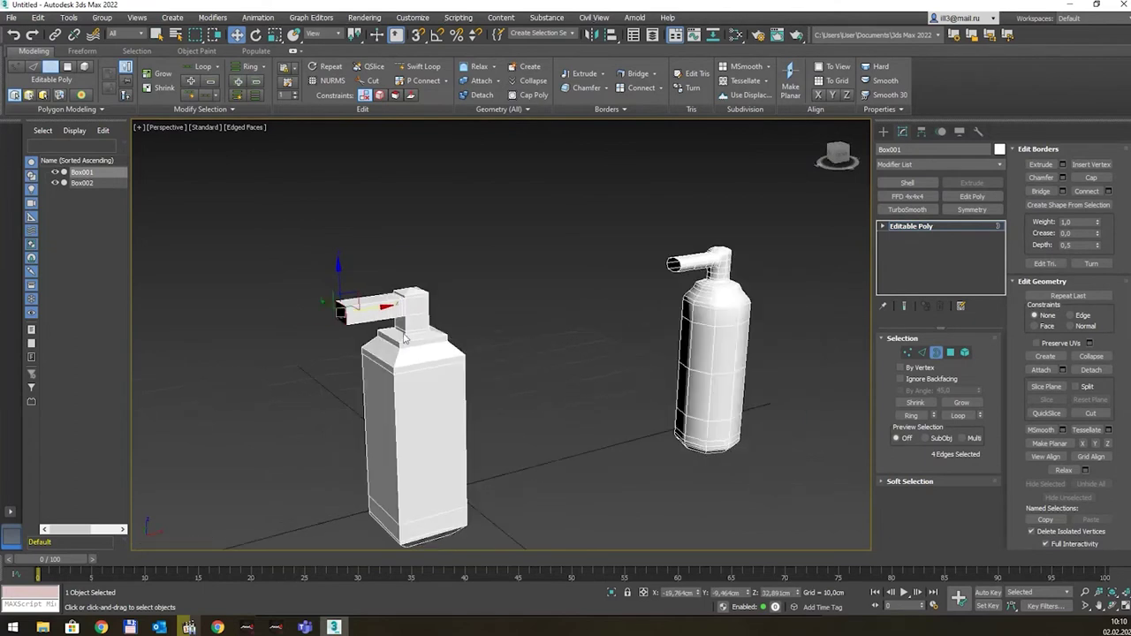
{"action": "left_click_drag", "start_coordinate": [336, 308], "coordinate": [350, 290]}
{"action": "mouse_move", "coordinate": [368, 204]}
{"action": "middle_mouse_down", "text": "alt"}
{"action": "mouse_move", "coordinate": [563, 286]}
{"action": "mouse_move", "coordinate": [530, 280]}
{"action": "mouse_move", "coordinate": [696, 314]}
{"action": "mouse_move", "coordinate": [447, 303]}
{"action": "middle_mouse_up", "text": "alt"}
{"action": "key", "text": "w"}
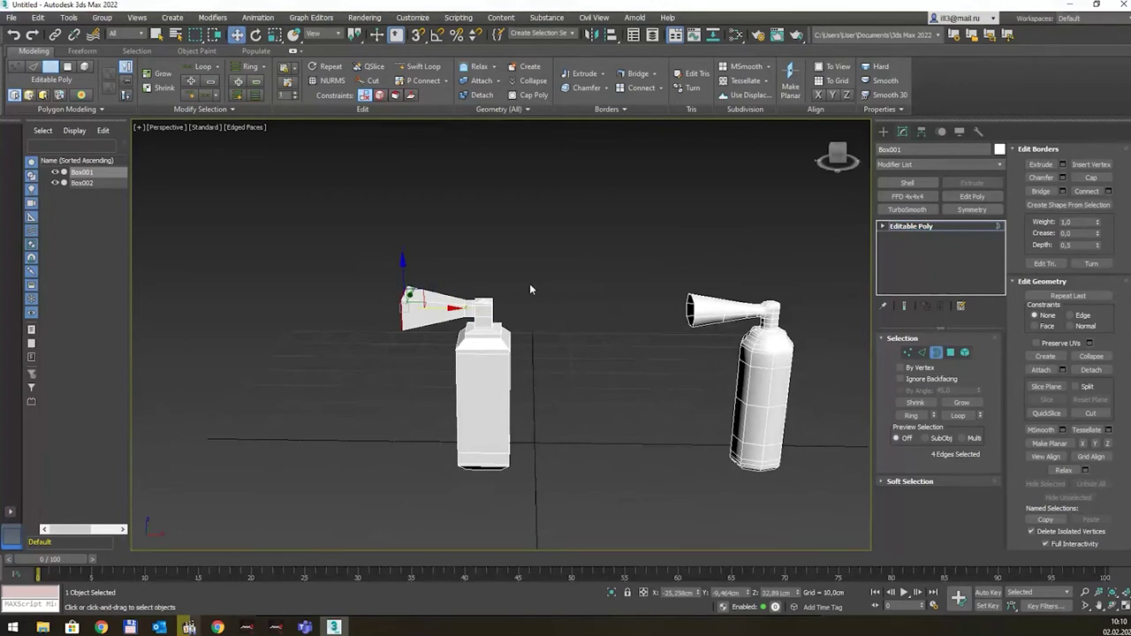
{"action": "middle_click_drag", "start_coordinate": [530, 289], "coordinate": [530, 269], "text": "alt"}
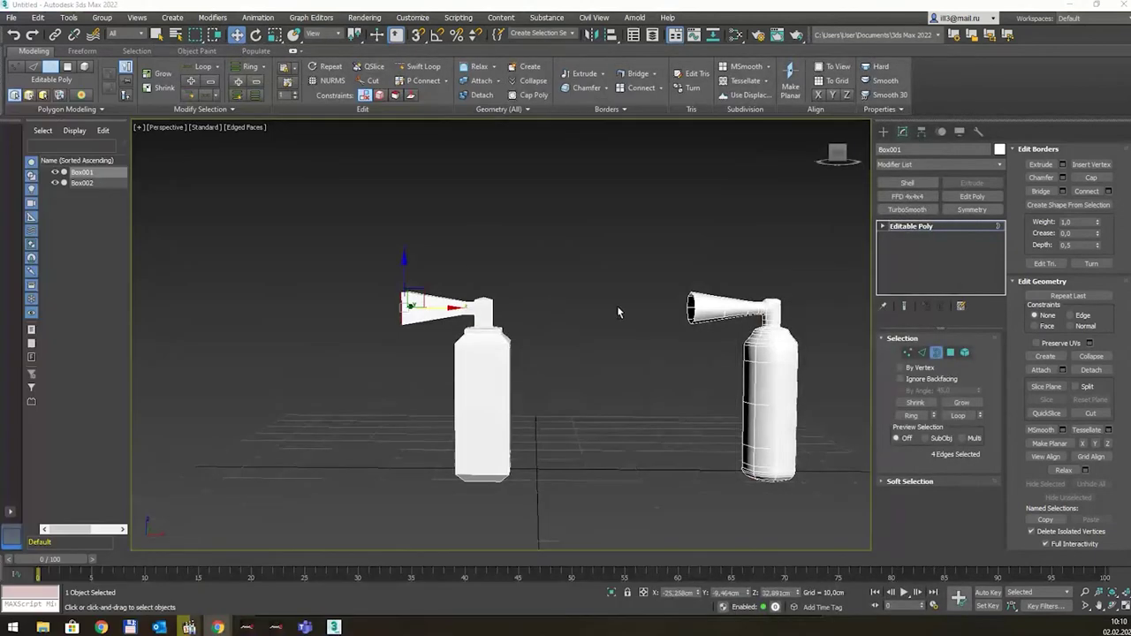
{"action": "middle_click_drag", "start_coordinate": [617, 306], "coordinate": [603, 302], "text": "alt"}
{"action": "mouse_move", "coordinate": [461, 266]}
{"action": "middle_mouse_down", "text": "alt"}
{"action": "mouse_move", "coordinate": [498, 287]}
{"action": "mouse_move", "coordinate": [446, 311]}
{"action": "middle_mouse_up", "text": "alt"}
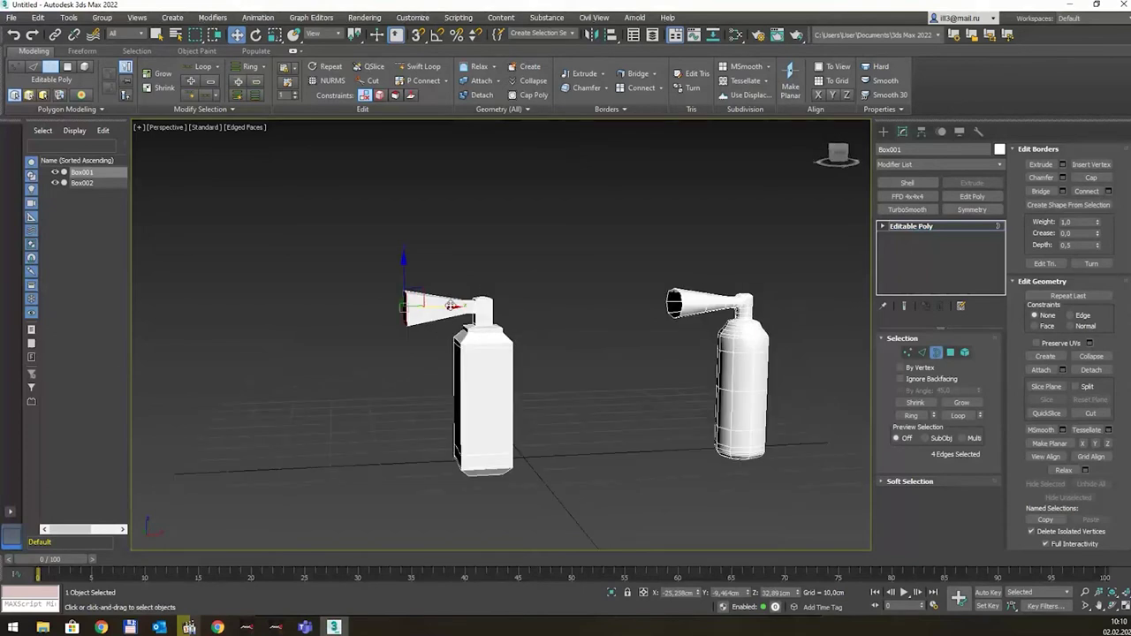
Scale the horn opening's border down slightly to leave a thin rim.
{"action": "left_click_drag", "start_coordinate": [440, 306], "coordinate": [438, 305]}
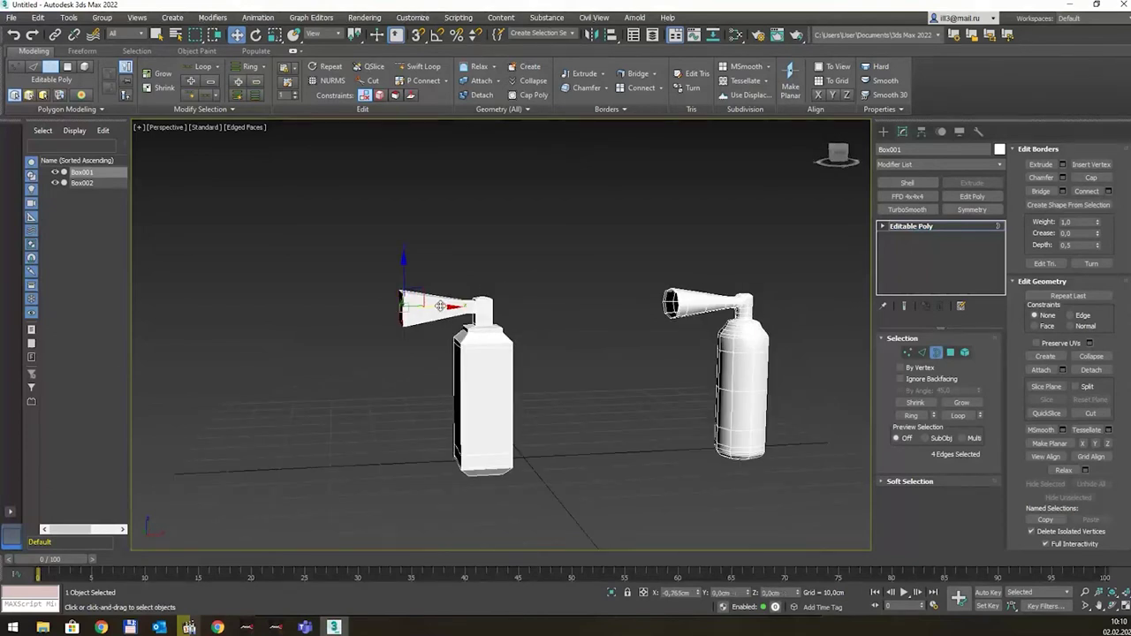
{"action": "middle_click_drag", "start_coordinate": [440, 306], "coordinate": [389, 281], "text": "alt"}
{"action": "scroll", "coordinate": [388, 281], "scroll_direction": "up", "scroll_amount": 2}
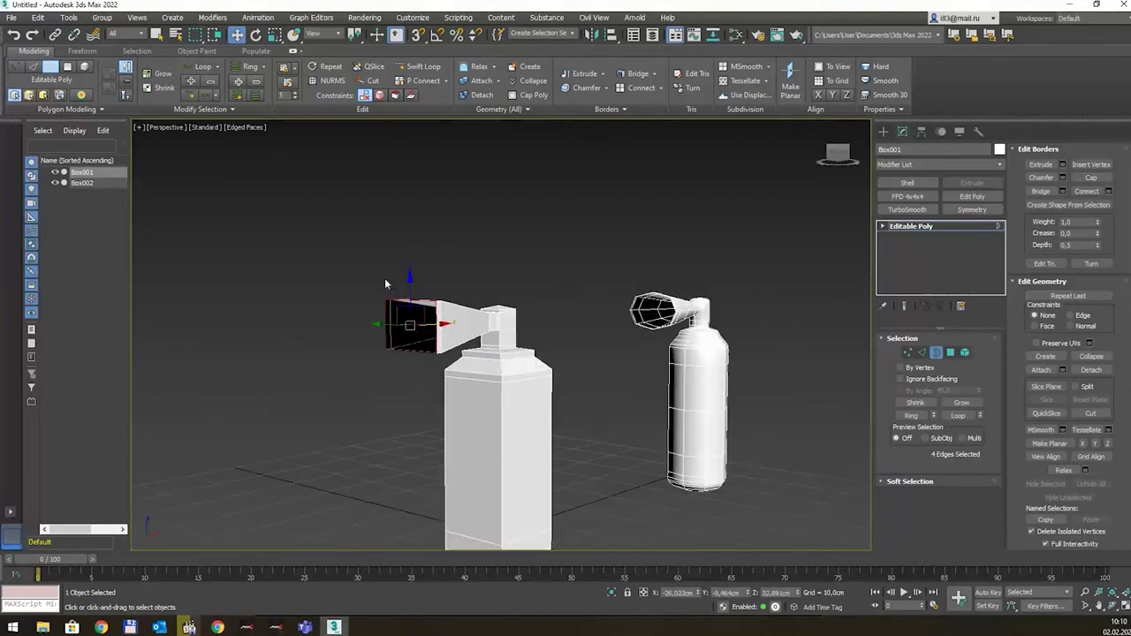
{"action": "scroll", "coordinate": [435, 316], "scroll_direction": "up", "scroll_amount": 2}
{"action": "key", "text": "r"}
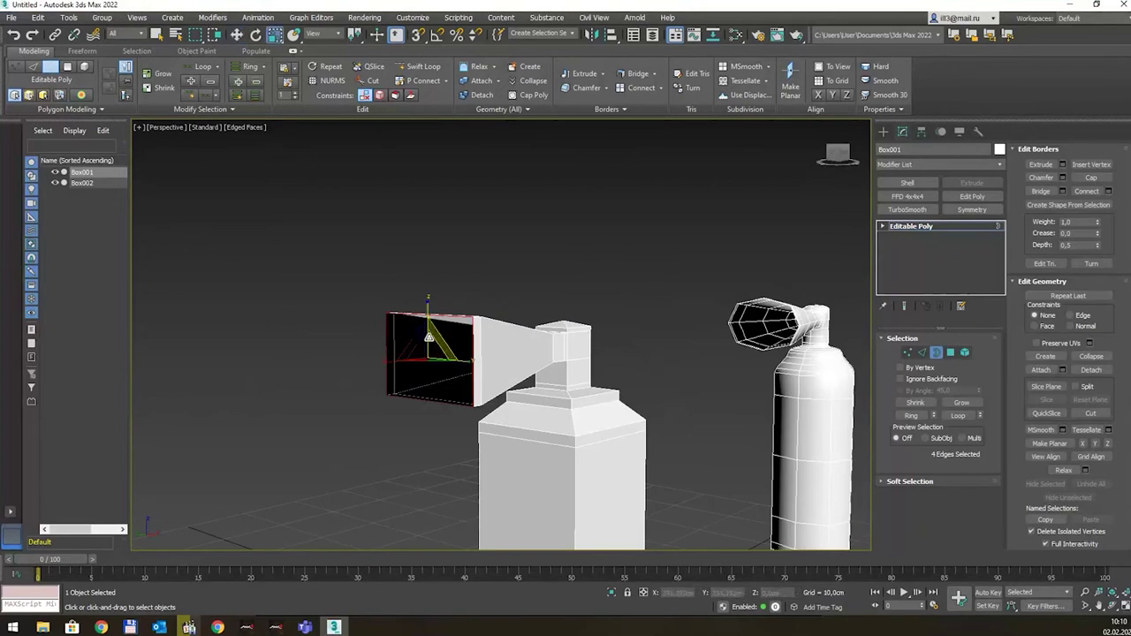
{"action": "left_click_drag", "start_coordinate": [423, 344], "coordinate": [433, 354]}
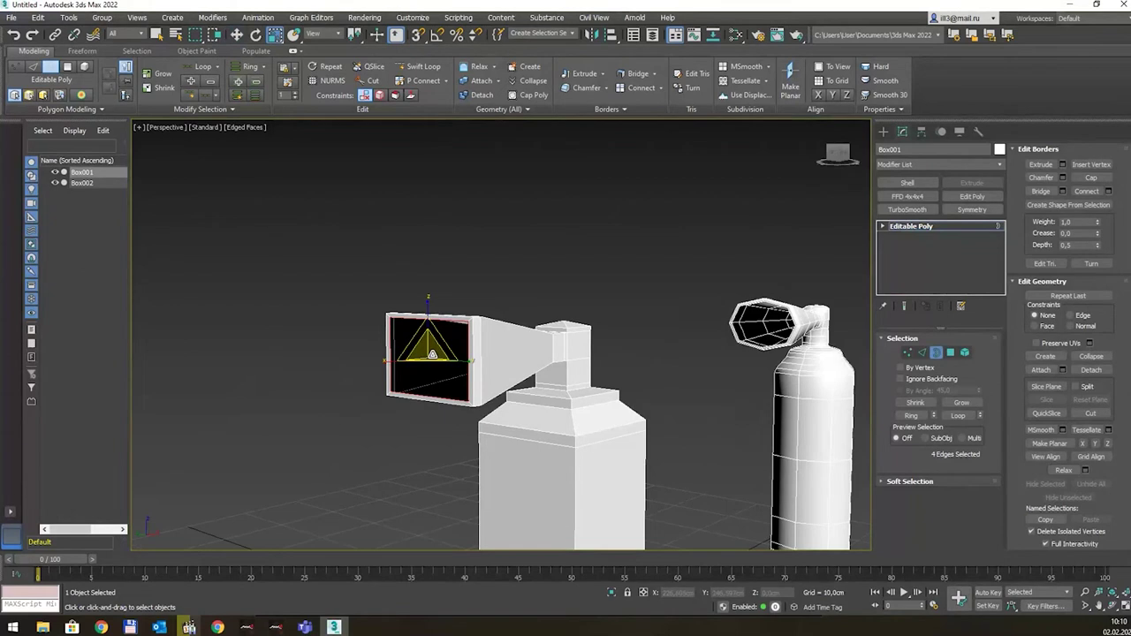
Push the border deep into the horn and scale the inner loop smaller.
{"action": "mouse_move", "coordinate": [463, 327]}
{"action": "middle_mouse_down", "text": "alt"}
{"action": "mouse_move", "coordinate": [493, 336]}
{"action": "mouse_move", "coordinate": [456, 352]}
{"action": "middle_mouse_up", "text": "alt"}
{"action": "key", "text": "w"}
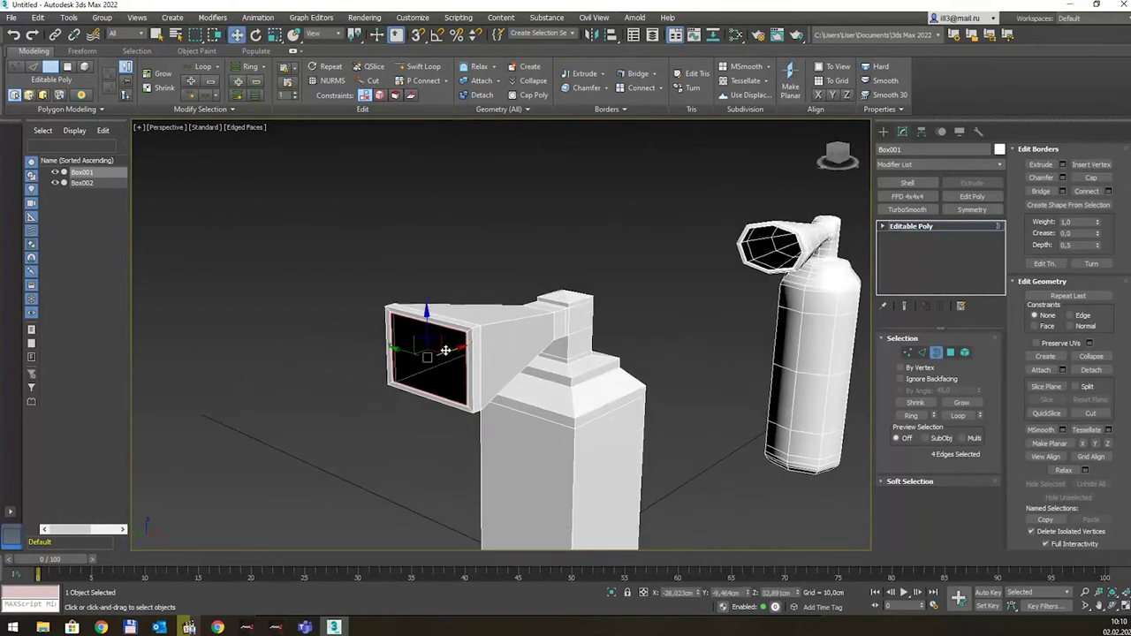
{"action": "left_click_drag", "start_coordinate": [457, 351], "coordinate": [483, 332], "text": "shift"}
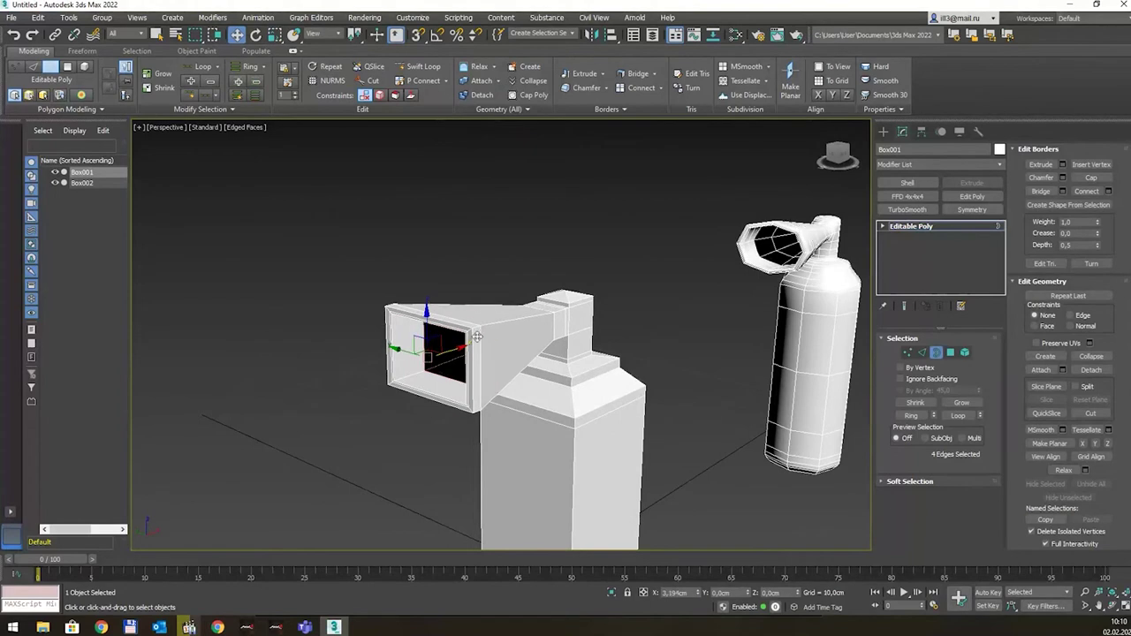
{"action": "middle_click_drag", "start_coordinate": [483, 332], "coordinate": [504, 324], "text": "alt"}
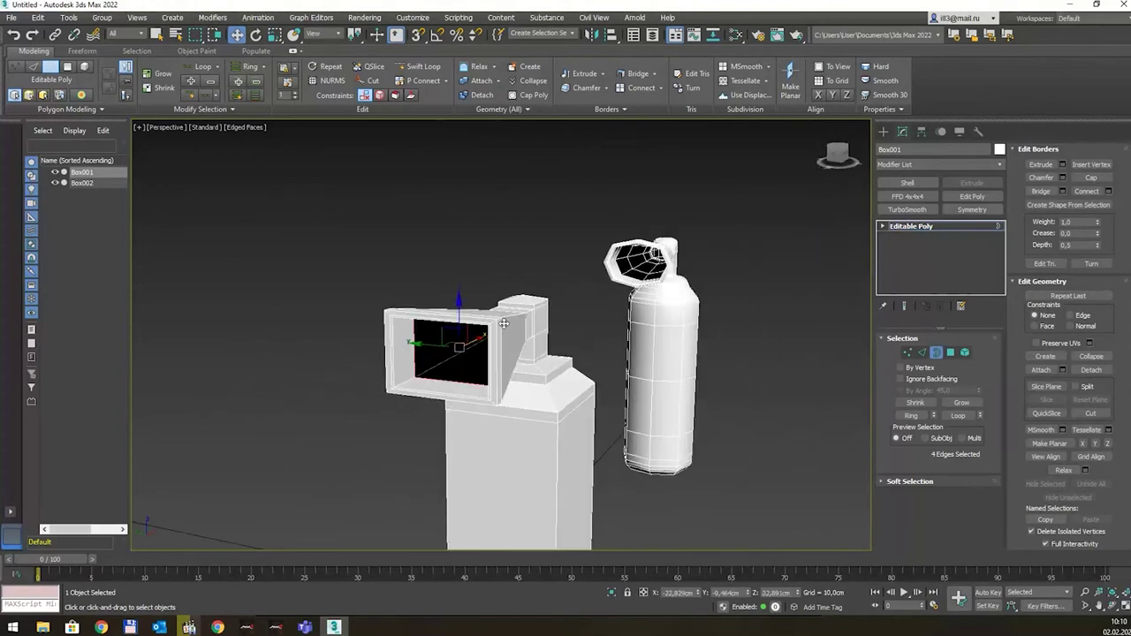
{"action": "key", "text": "r"}
{"action": "left_click_drag", "start_coordinate": [464, 343], "coordinate": [488, 409]}
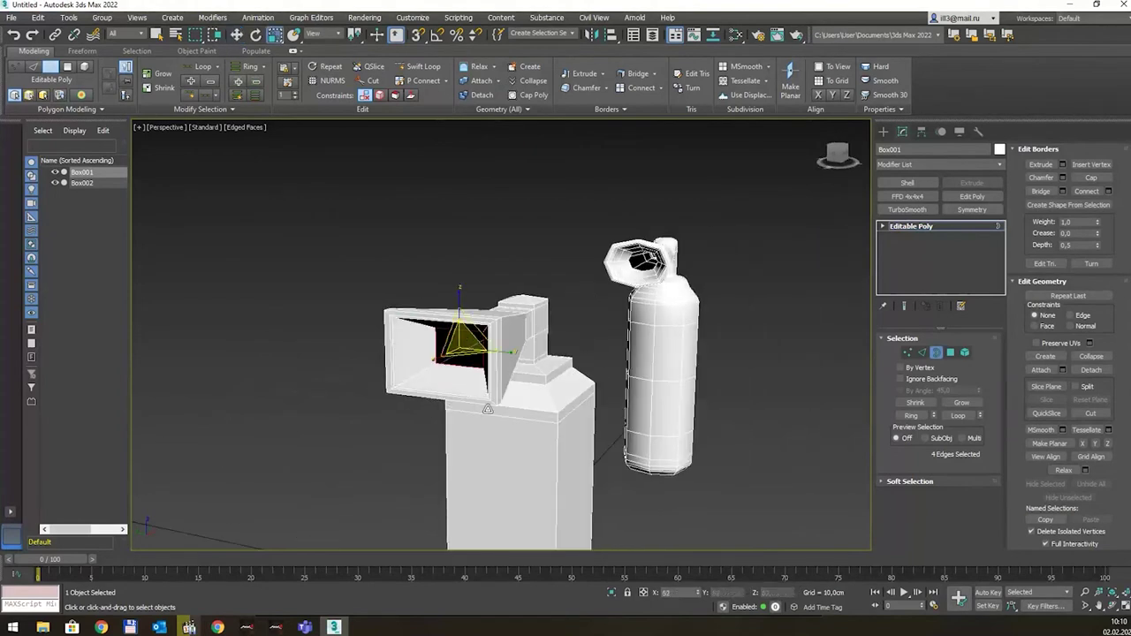
{"action": "mouse_move", "coordinate": [536, 380]}
{"action": "middle_mouse_down", "text": "alt"}
{"action": "mouse_move", "coordinate": [467, 381]}
{"action": "mouse_move", "coordinate": [487, 358]}
{"action": "mouse_move", "coordinate": [630, 357]}
{"action": "mouse_move", "coordinate": [551, 354]}
{"action": "mouse_move", "coordinate": [547, 386]}
{"action": "middle_mouse_up", "text": "alt"}
{"action": "key", "text": "w"}
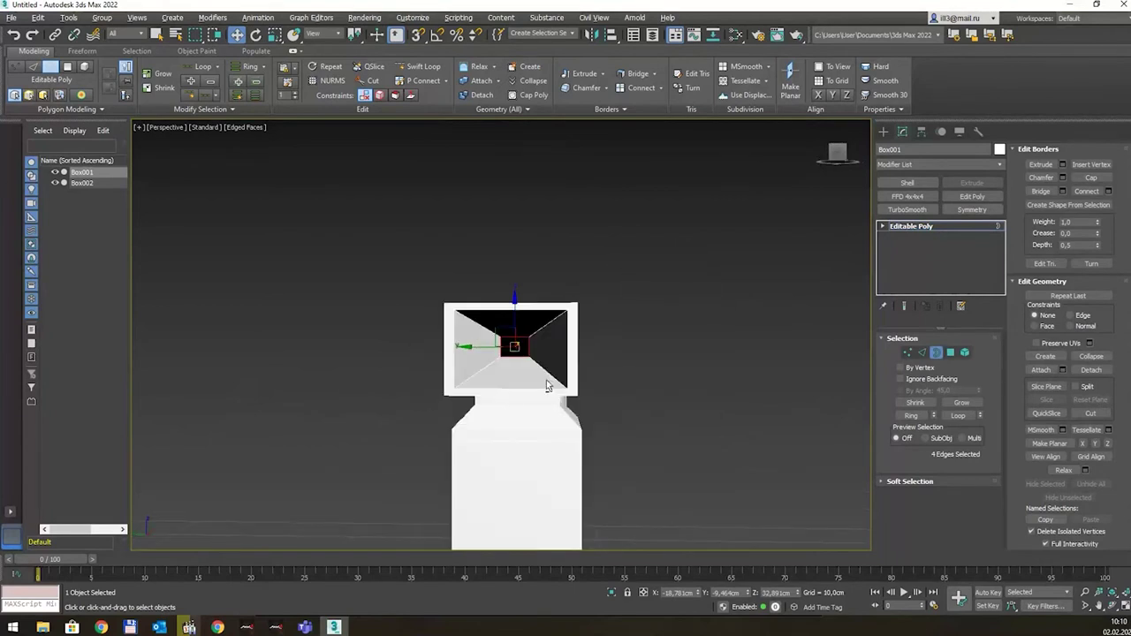
{"action": "key", "text": "r"}
{"action": "left_click_drag", "start_coordinate": [539, 336], "coordinate": [477, 390]}
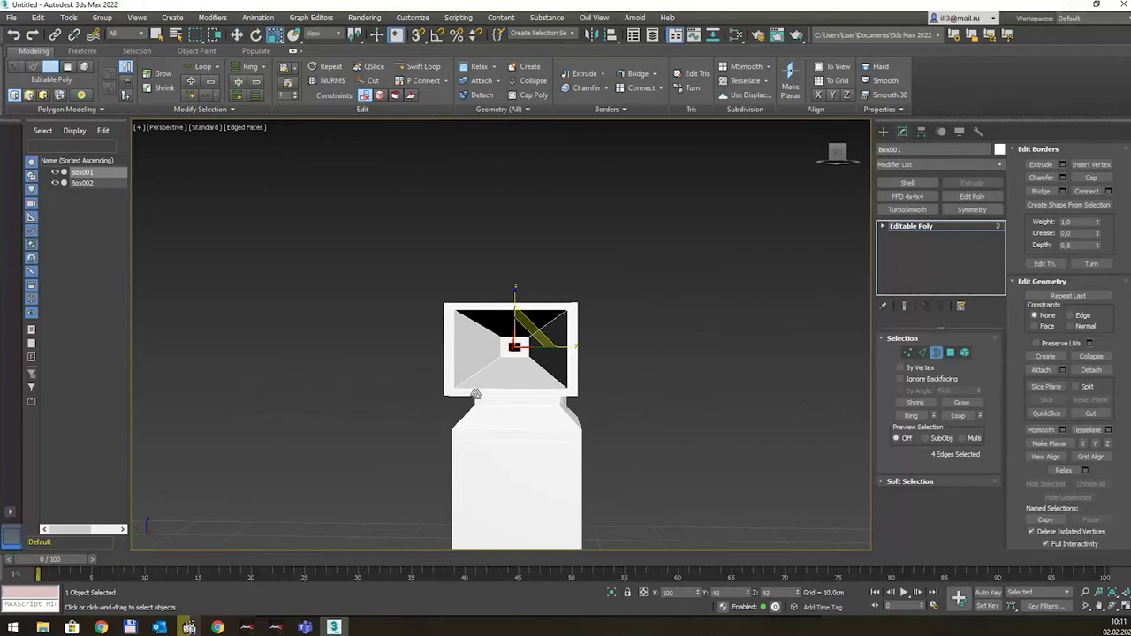
In Vertex mode, Collapse the horn's four inner corner vertices into one point.
{"action": "left_click", "coordinate": [910, 353]}
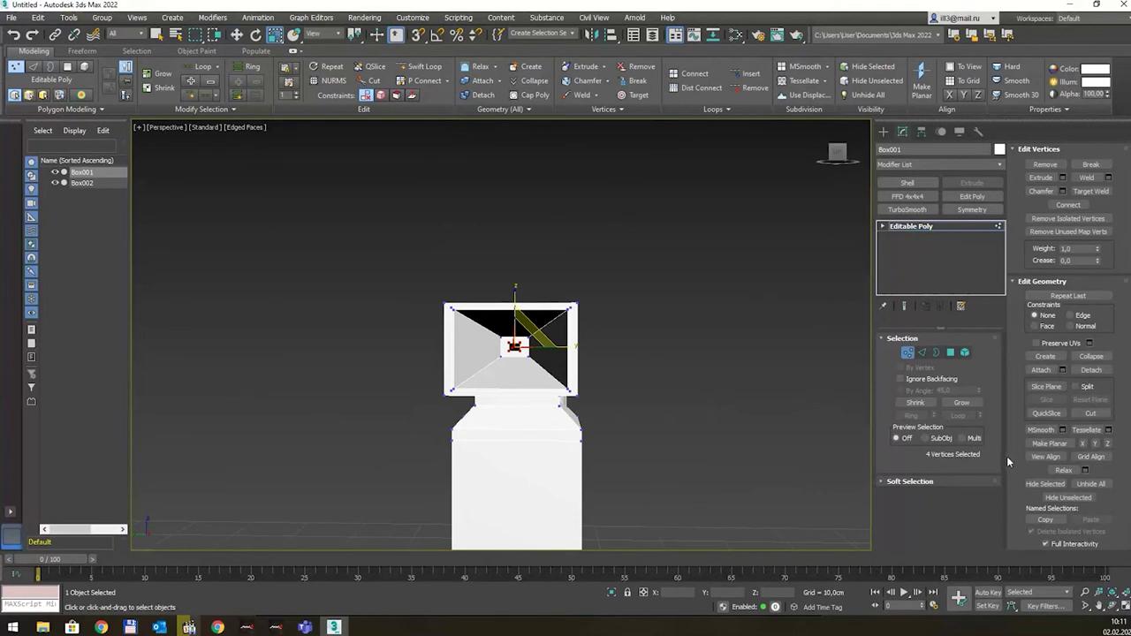
{"action": "left_click", "coordinate": [1091, 356]}
{"action": "mouse_move", "coordinate": [660, 281]}
{"action": "middle_mouse_down", "text": "alt"}
{"action": "mouse_move", "coordinate": [645, 283]}
{"action": "mouse_move", "coordinate": [677, 270]}
{"action": "mouse_move", "coordinate": [675, 260]}
{"action": "mouse_move", "coordinate": [536, 244]}
{"action": "mouse_move", "coordinate": [446, 198]}
{"action": "middle_mouse_up", "text": "alt"}
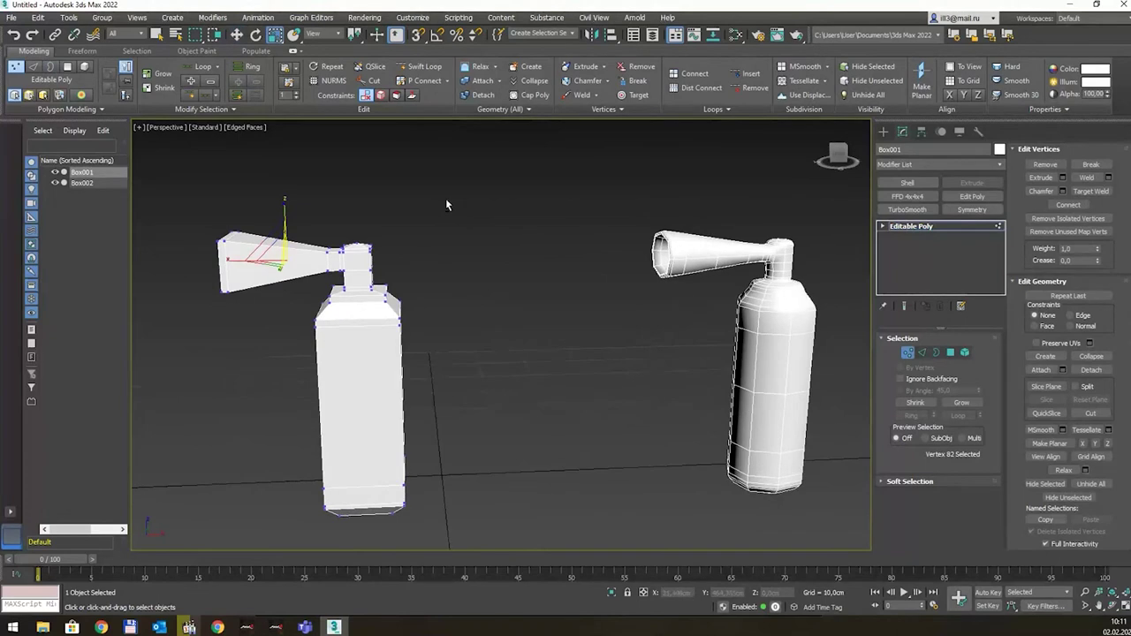
Compare the model with the fire extinguisher reference photos and reframe the left extinguisher.
{"action": "key", "text": "alt+Tab"}
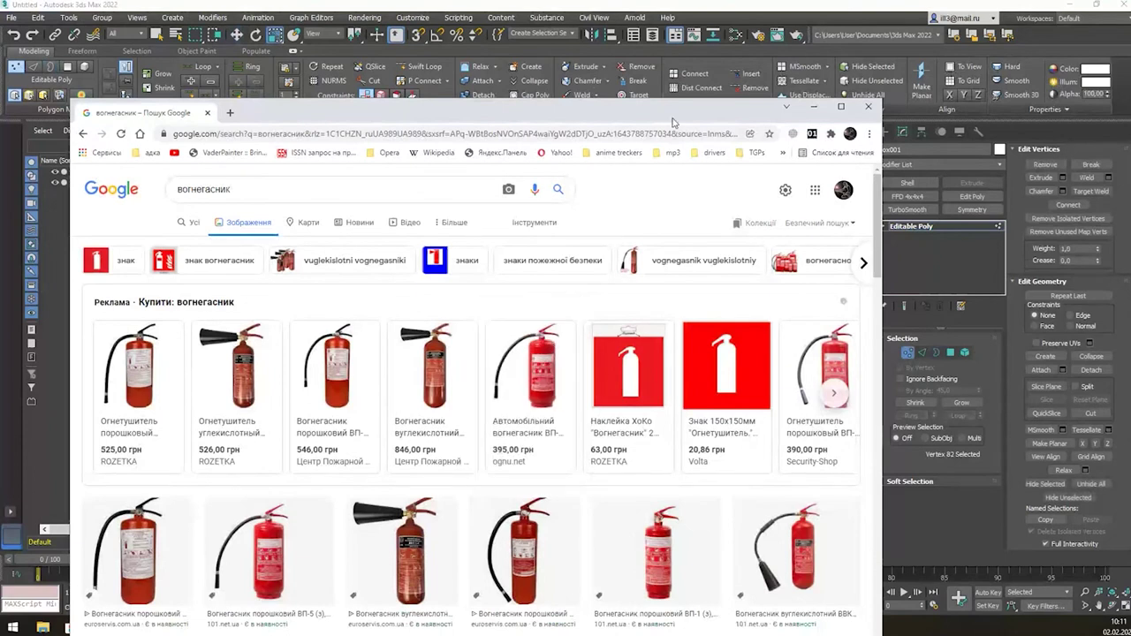
{"action": "key", "text": "alt+Tab"}
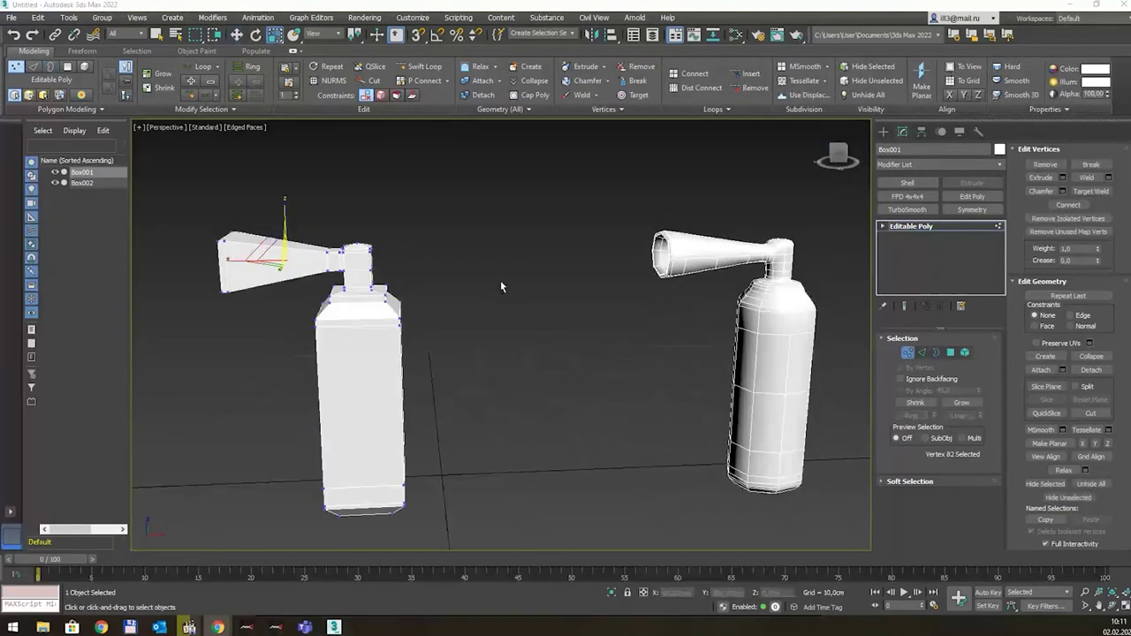
{"action": "mouse_move", "coordinate": [463, 262]}
{"action": "middle_mouse_down", "text": "alt"}
{"action": "mouse_move", "coordinate": [455, 252]}
{"action": "mouse_move", "coordinate": [449, 267]}
{"action": "middle_mouse_up", "text": "alt"}
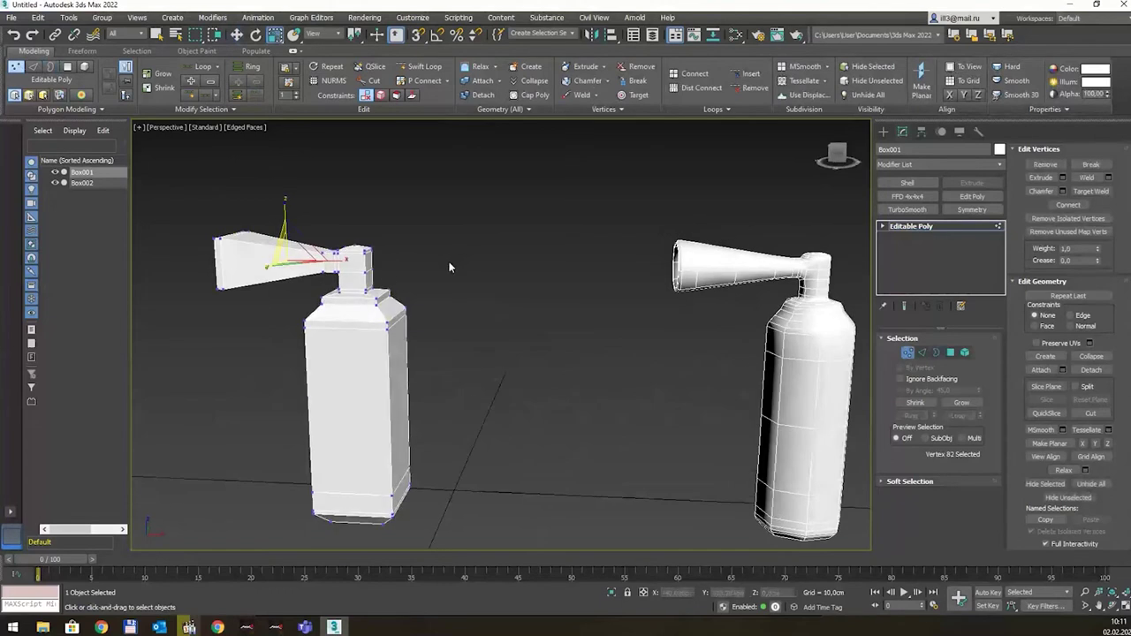
{"action": "scroll", "coordinate": [382, 272], "scroll_direction": "up", "scroll_amount": 2}
{"action": "scroll", "coordinate": [392, 276], "scroll_direction": "down", "scroll_amount": 3}
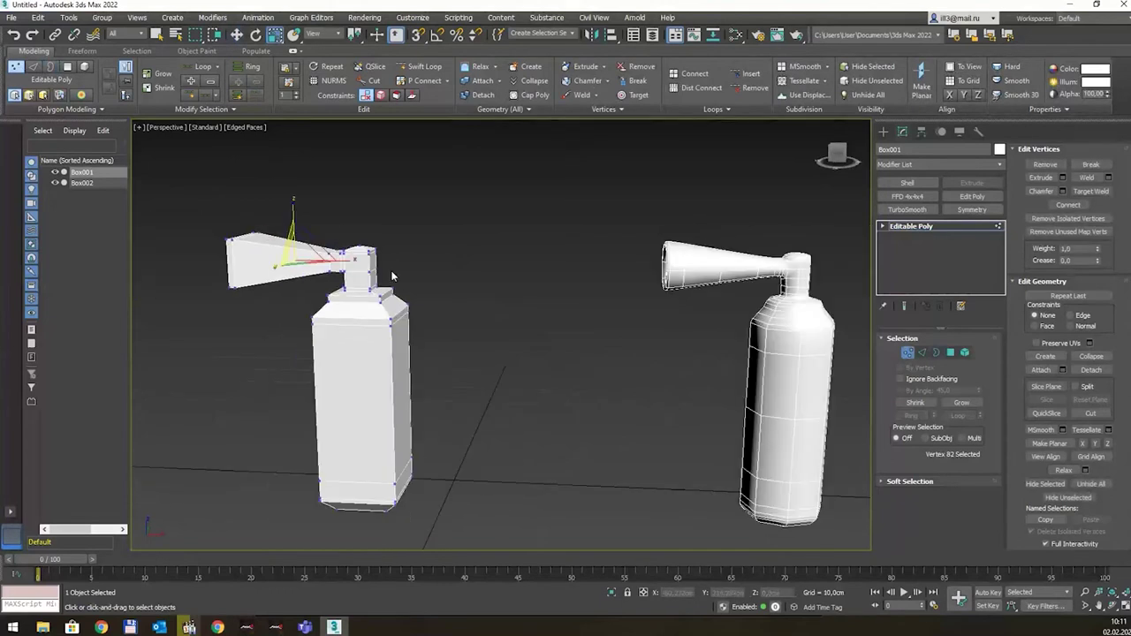
{"action": "middle_click_drag", "start_coordinate": [494, 256], "coordinate": [464, 273]}
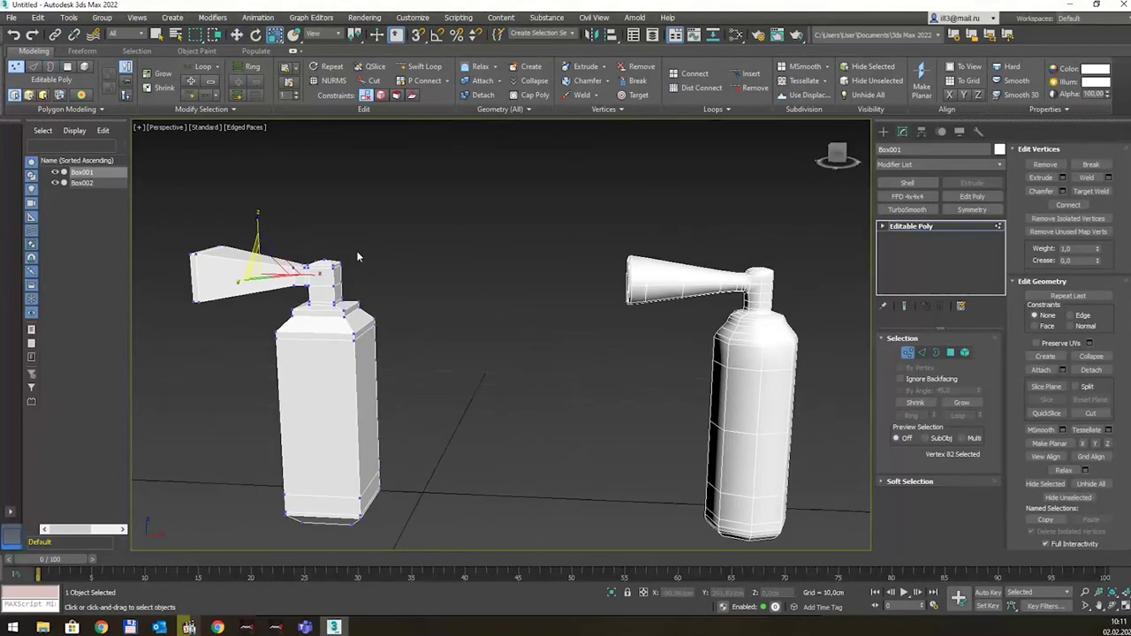
{"action": "scroll", "coordinate": [358, 257], "scroll_direction": "up", "scroll_amount": 2}
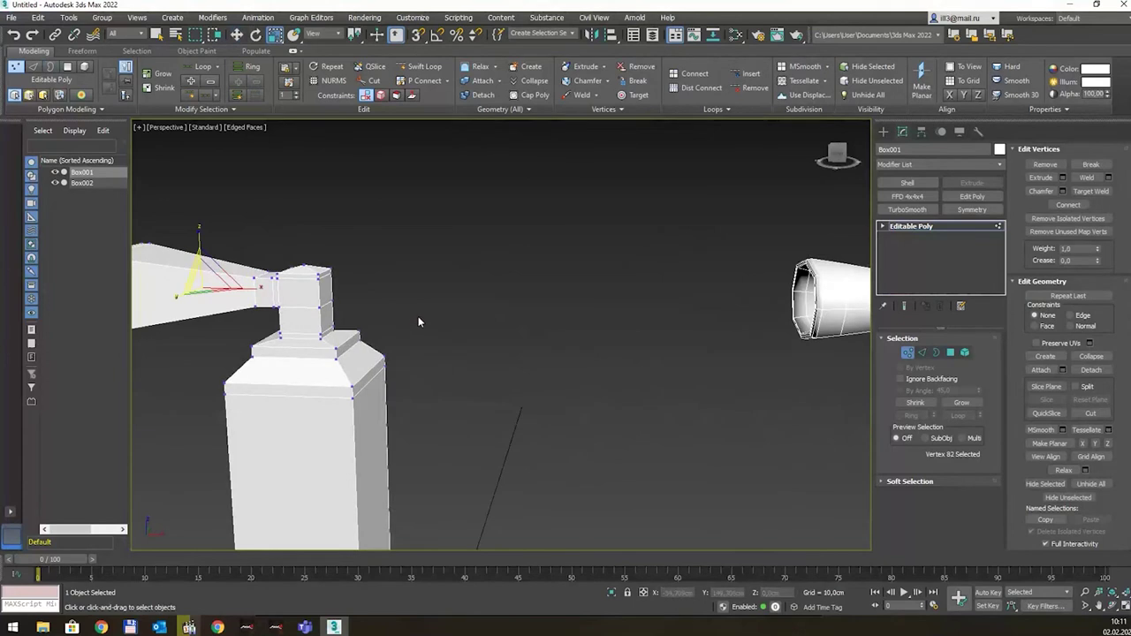
Use Swift Loop to insert an edge loop across the nozzle's upright neck.
{"action": "left_click", "coordinate": [420, 67]}
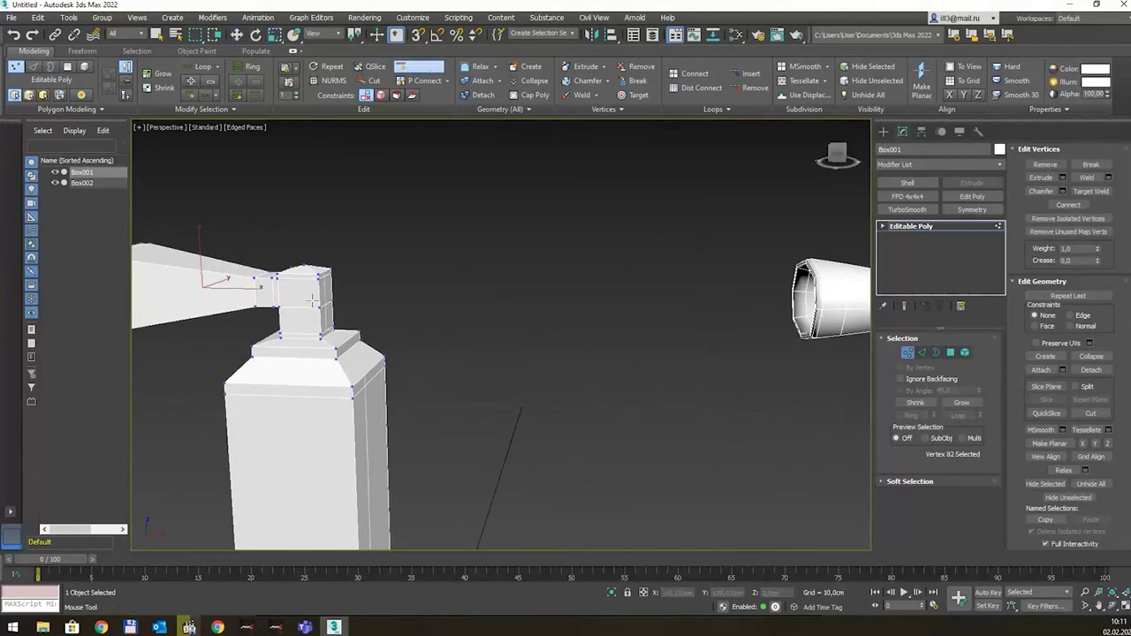
{"action": "scroll", "coordinate": [312, 300], "scroll_direction": "up", "scroll_amount": 2}
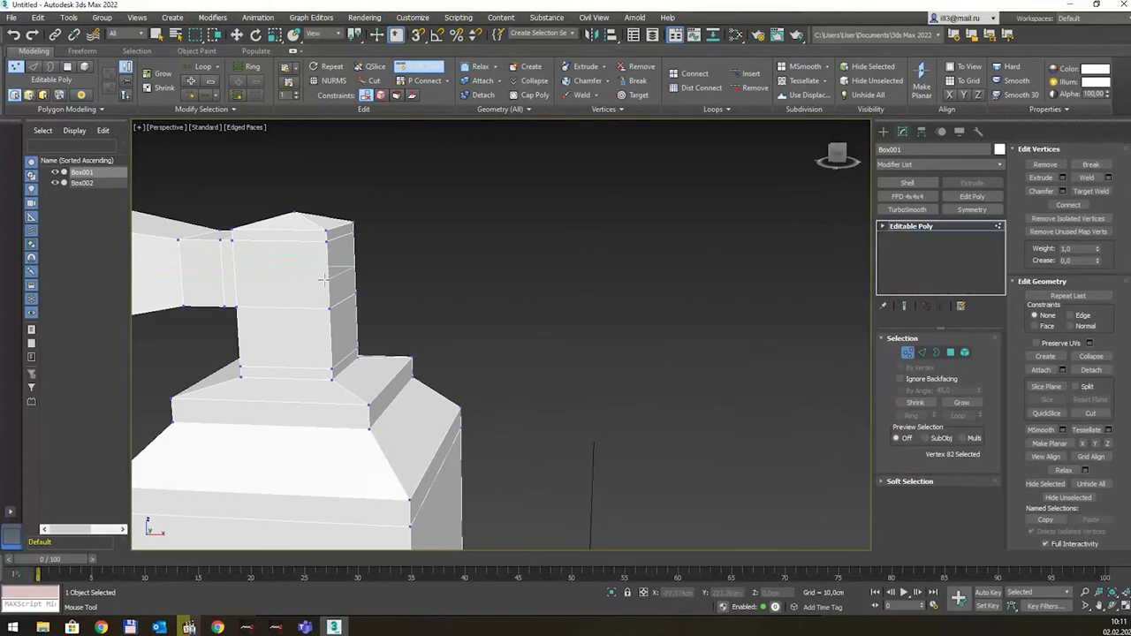
{"action": "left_click", "coordinate": [324, 279]}
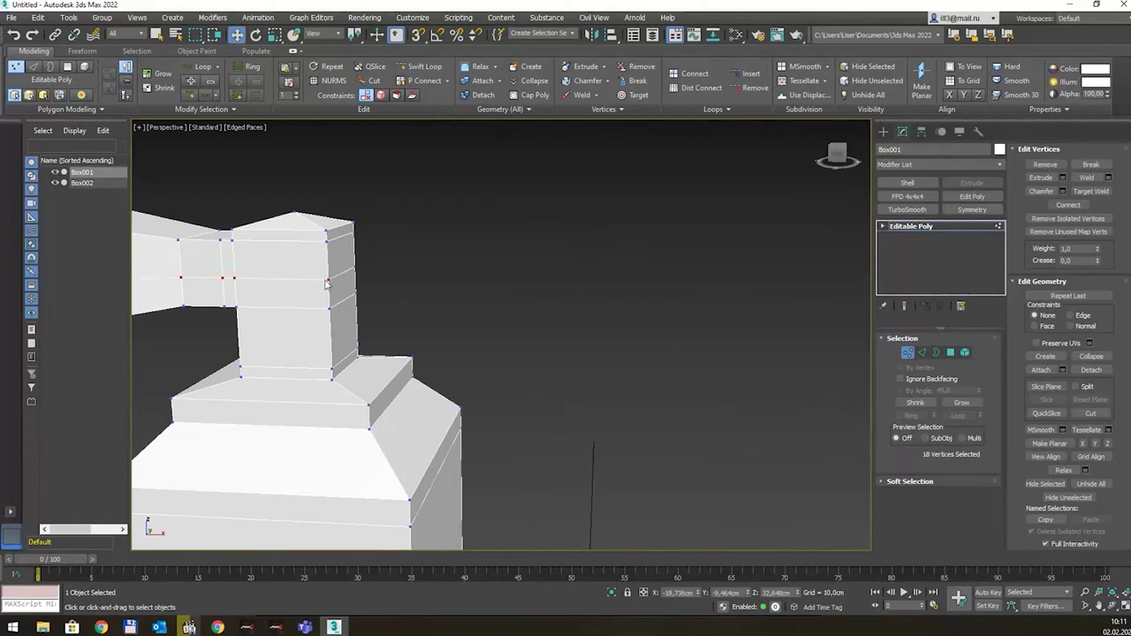
Return to Move and select a side polygon on the nozzle neck in Polygon mode.
{"action": "key", "text": "w"}
{"action": "scroll", "coordinate": [446, 264], "scroll_direction": "down", "scroll_amount": 3}
{"action": "scroll", "coordinate": [446, 264], "scroll_direction": "down", "scroll_amount": 2}
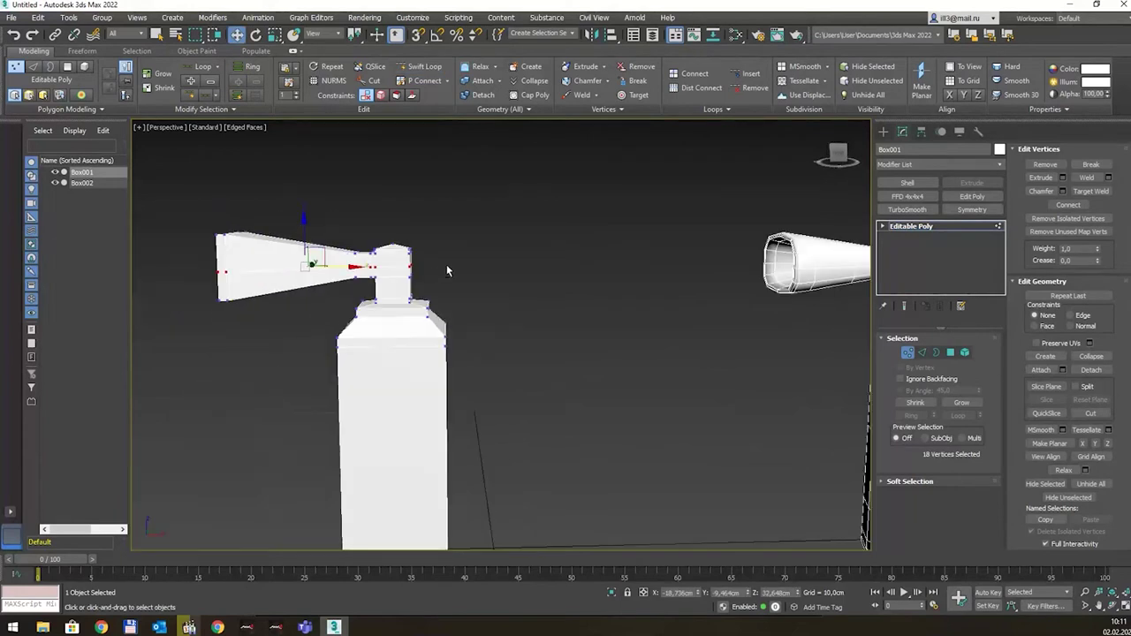
{"action": "scroll", "coordinate": [446, 270], "scroll_direction": "up", "scroll_amount": 3}
{"action": "scroll", "coordinate": [434, 260], "scroll_direction": "up", "scroll_amount": 2}
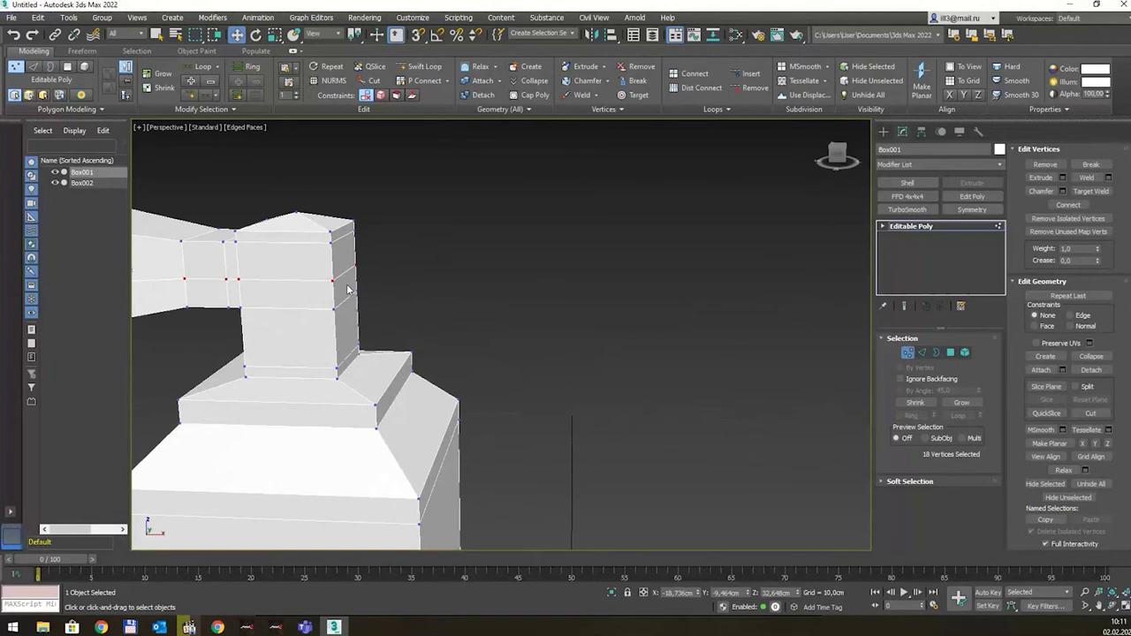
{"action": "left_click", "coordinate": [952, 353]}
{"action": "left_click", "coordinate": [338, 283]}
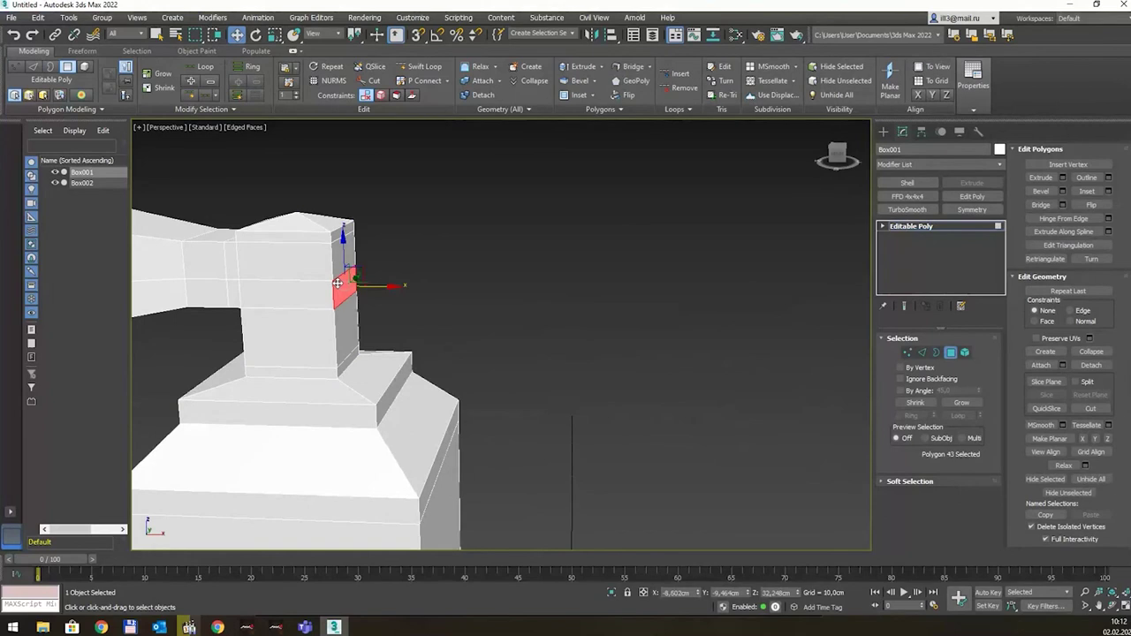
Delete the side polygon, then select the hole's border and scale it slightly smaller.
{"action": "key", "text": "Delete"}
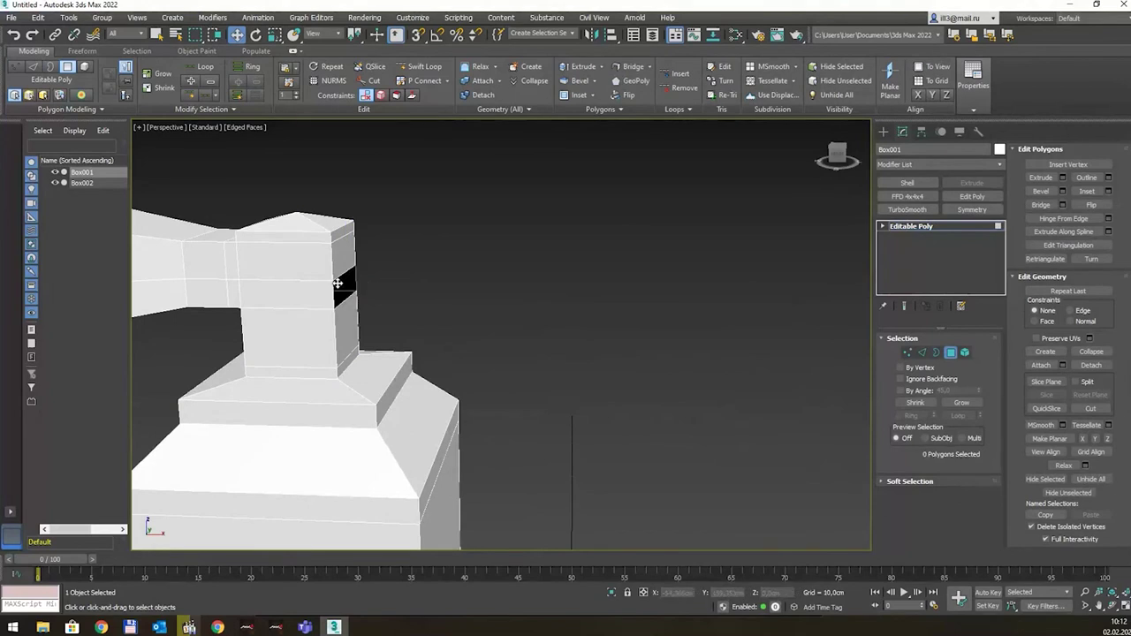
{"action": "key", "text": "3"}
{"action": "left_click", "coordinate": [338, 283]}
{"action": "scroll", "coordinate": [403, 288], "scroll_direction": "up", "scroll_amount": 1}
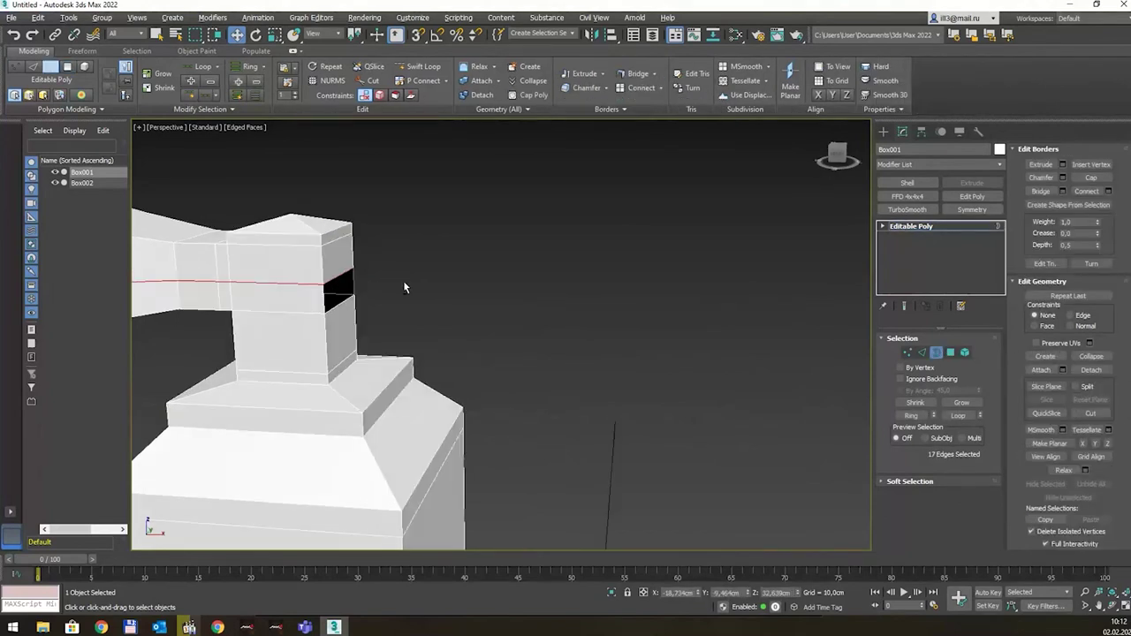
{"action": "middle_click_drag", "start_coordinate": [403, 287], "coordinate": [346, 304], "text": "alt"}
{"action": "left_click", "coordinate": [292, 319]}
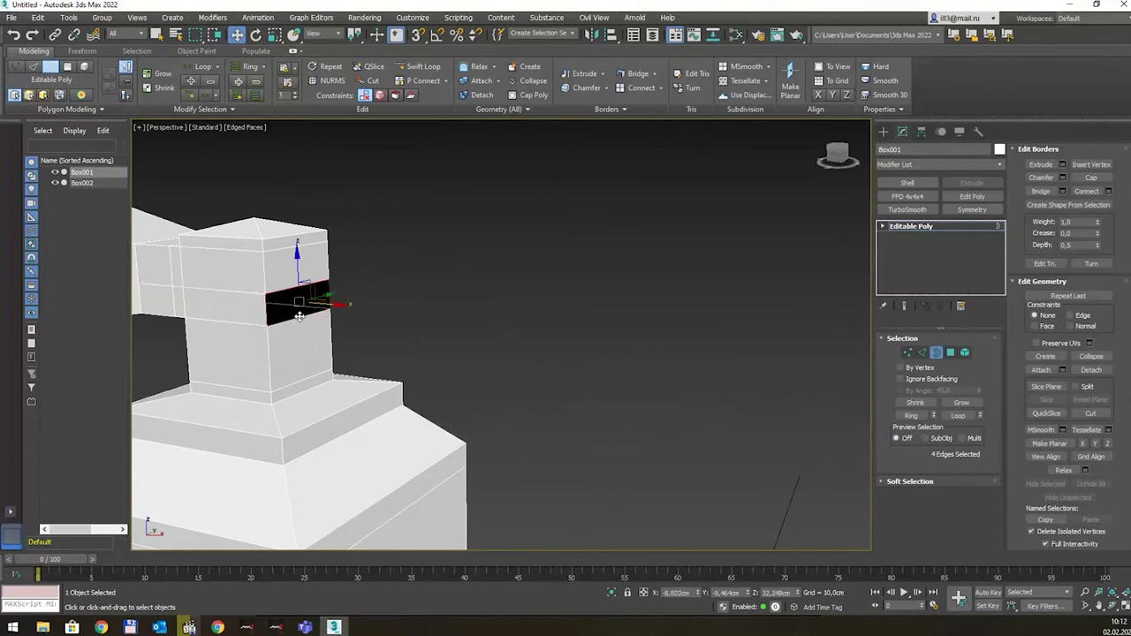
{"action": "key", "text": "r"}
{"action": "left_click_drag", "start_coordinate": [305, 303], "coordinate": [309, 305]}
Shift-drag the border along X to extrude a long rectangular handle.
{"action": "middle_click_drag", "start_coordinate": [308, 305], "coordinate": [368, 310], "text": "alt"}
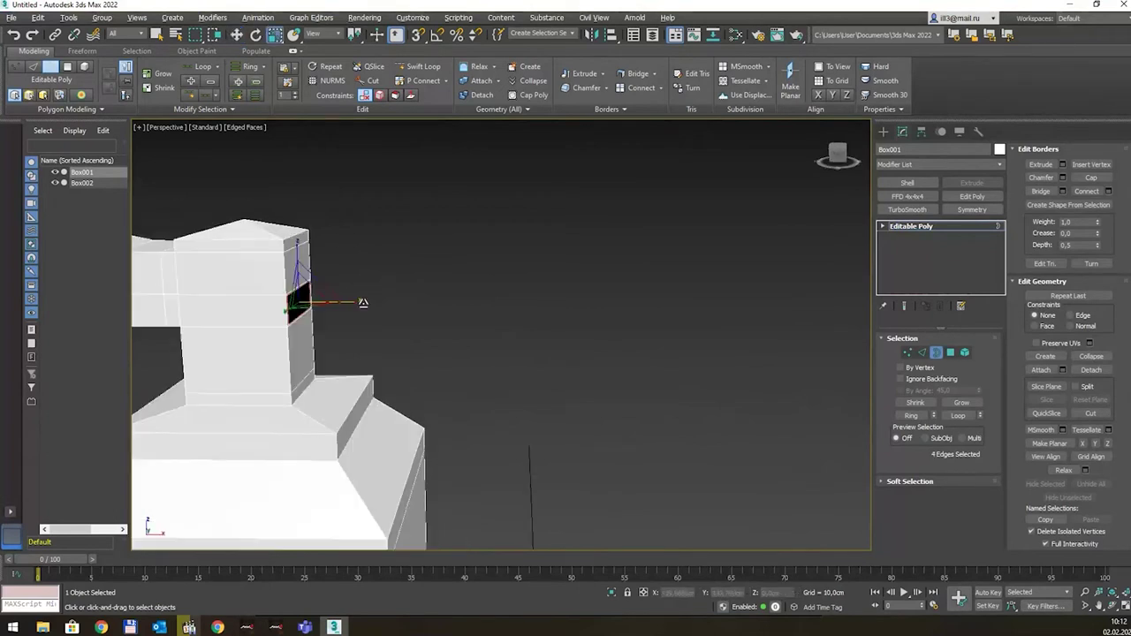
{"action": "key", "text": "w"}
{"action": "middle_click_drag", "start_coordinate": [425, 285], "coordinate": [360, 354], "text": "alt"}
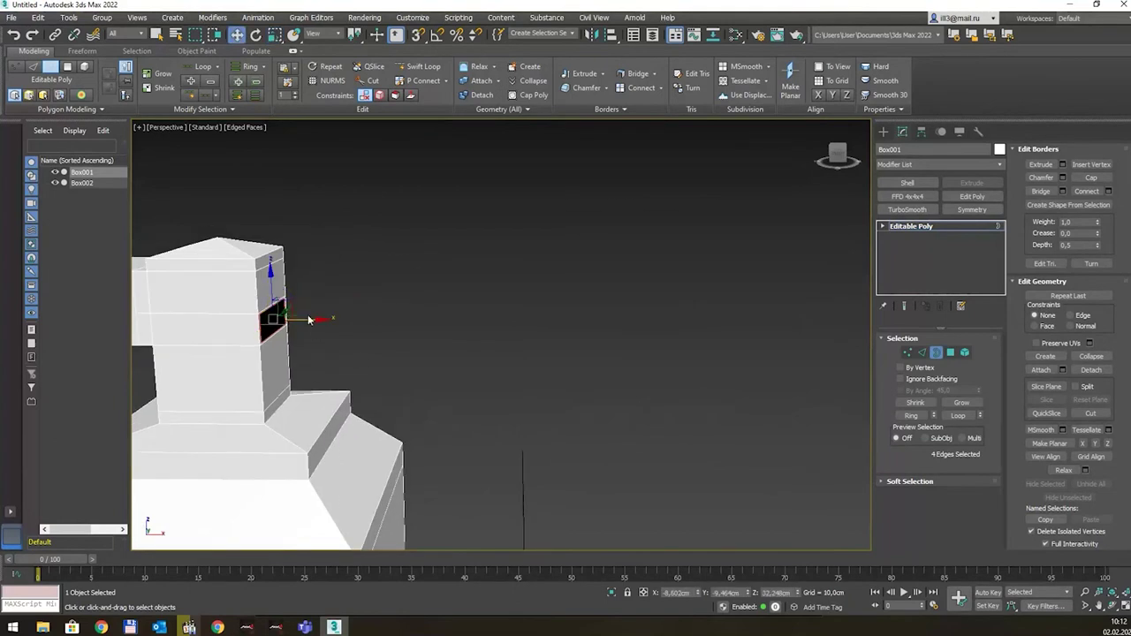
{"action": "left_click_drag", "start_coordinate": [308, 318], "coordinate": [324, 318], "text": "shift"}
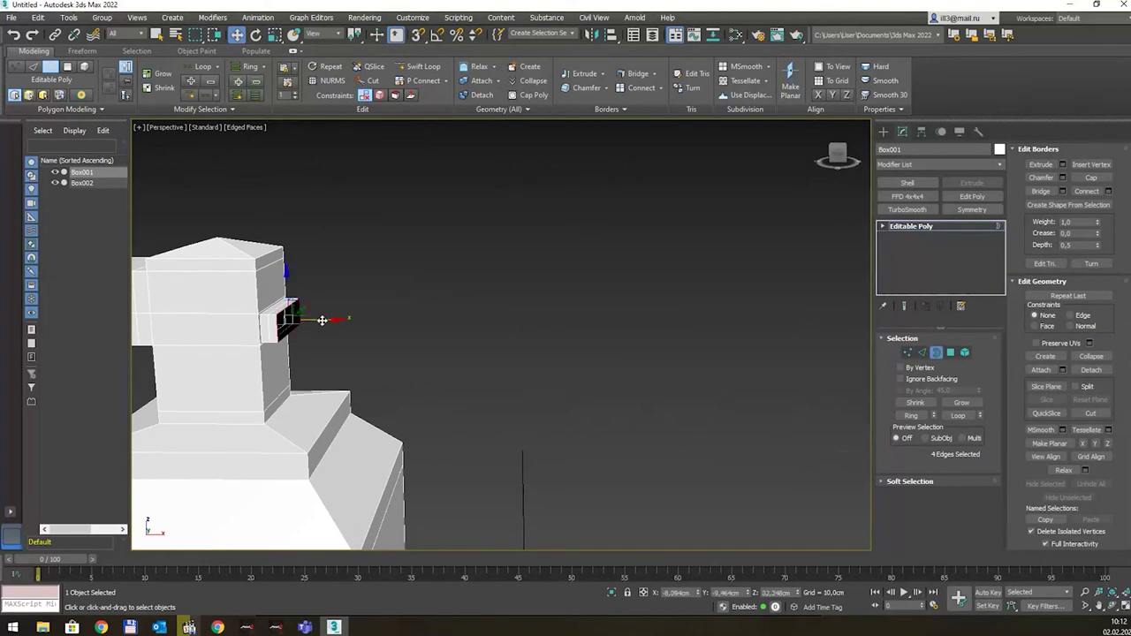
{"action": "left_click_drag", "start_coordinate": [323, 320], "coordinate": [500, 339], "text": "shift"}
Push the handle-end edges outward along X to lengthen the handle.
{"action": "scroll", "coordinate": [501, 338], "scroll_direction": "down", "scroll_amount": 3}
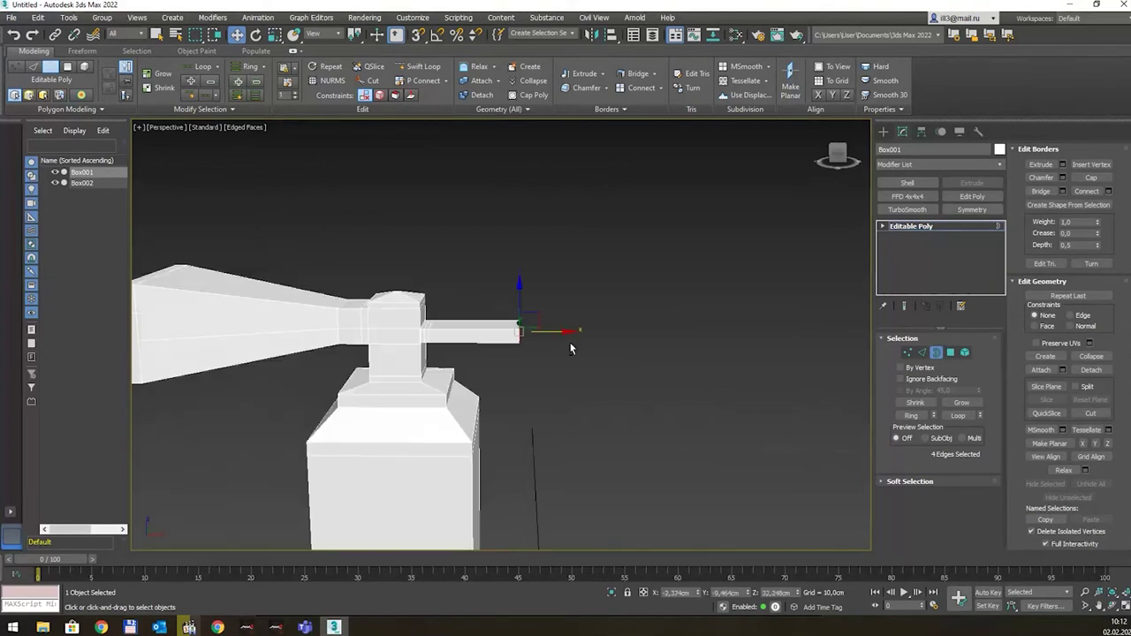
{"action": "scroll", "coordinate": [659, 327], "scroll_direction": "down", "scroll_amount": 2}
{"action": "mouse_move", "coordinate": [659, 327]}
{"action": "middle_mouse_down"}
{"action": "mouse_move", "coordinate": [661, 315]}
{"action": "mouse_move", "coordinate": [427, 317]}
{"action": "middle_mouse_up"}
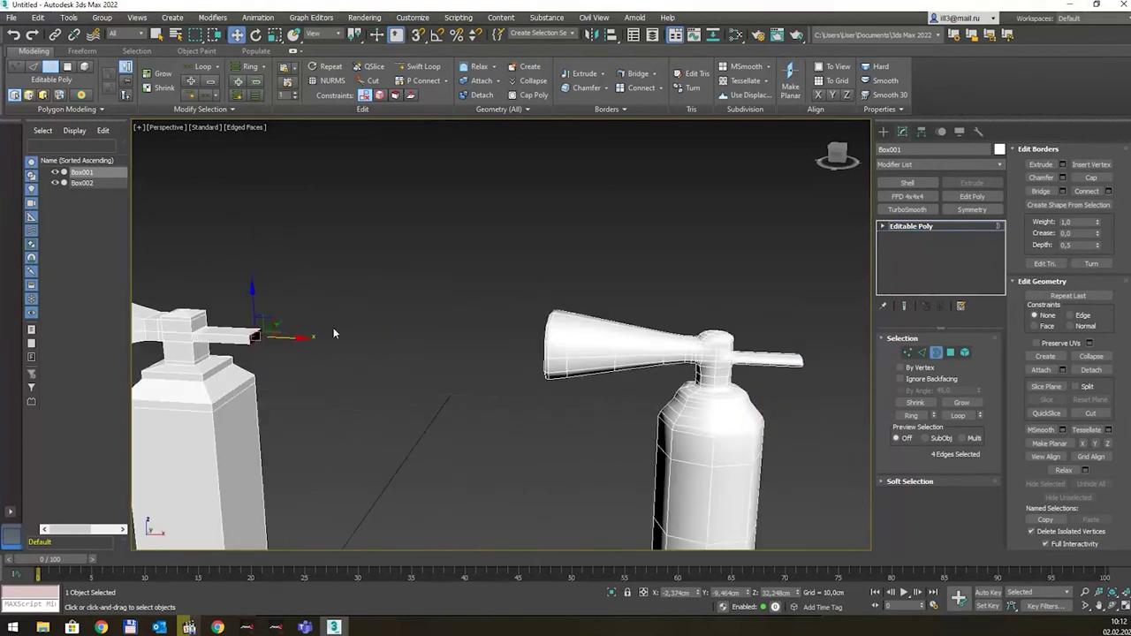
{"action": "middle_click_drag", "start_coordinate": [334, 335], "coordinate": [391, 349]}
{"action": "key", "text": "r"}
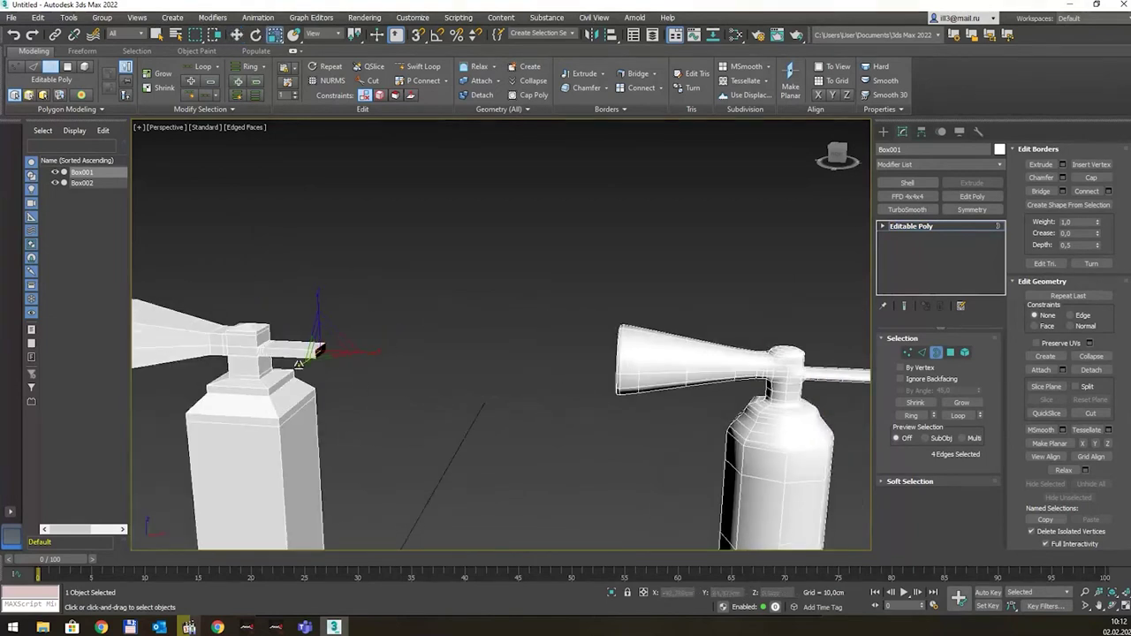
{"action": "scroll", "coordinate": [368, 371], "scroll_direction": "down", "scroll_amount": 2}
{"action": "middle_click_drag", "start_coordinate": [367, 369], "coordinate": [417, 343], "text": "alt"}
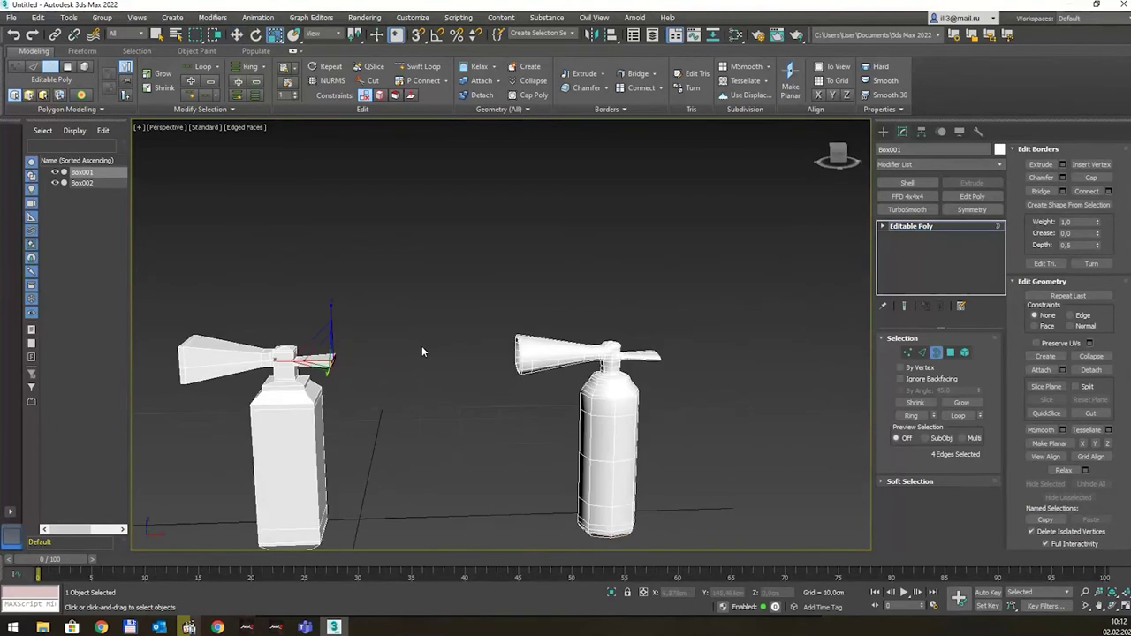
{"action": "key", "text": "w"}
{"action": "left_click_drag", "start_coordinate": [365, 359], "coordinate": [382, 359]}
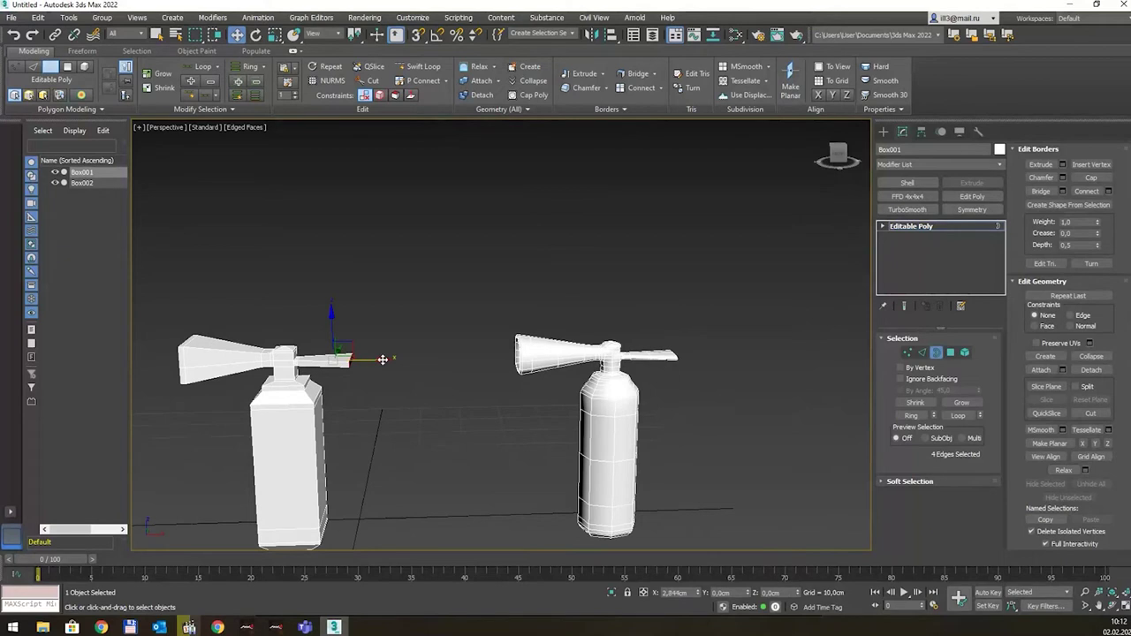
Scale the handle end along Z so the tip tapers, then orbit to check it.
{"action": "middle_click_drag", "start_coordinate": [382, 359], "coordinate": [377, 355], "text": "alt"}
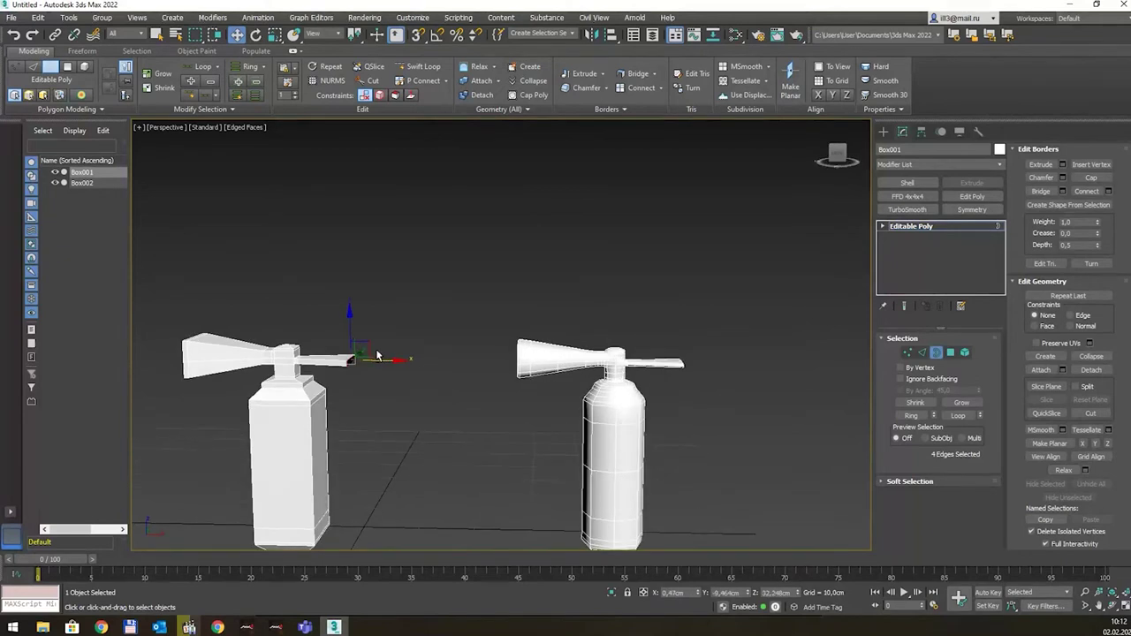
{"action": "key", "text": "r"}
{"action": "left_click_drag", "start_coordinate": [347, 325], "coordinate": [359, 283]}
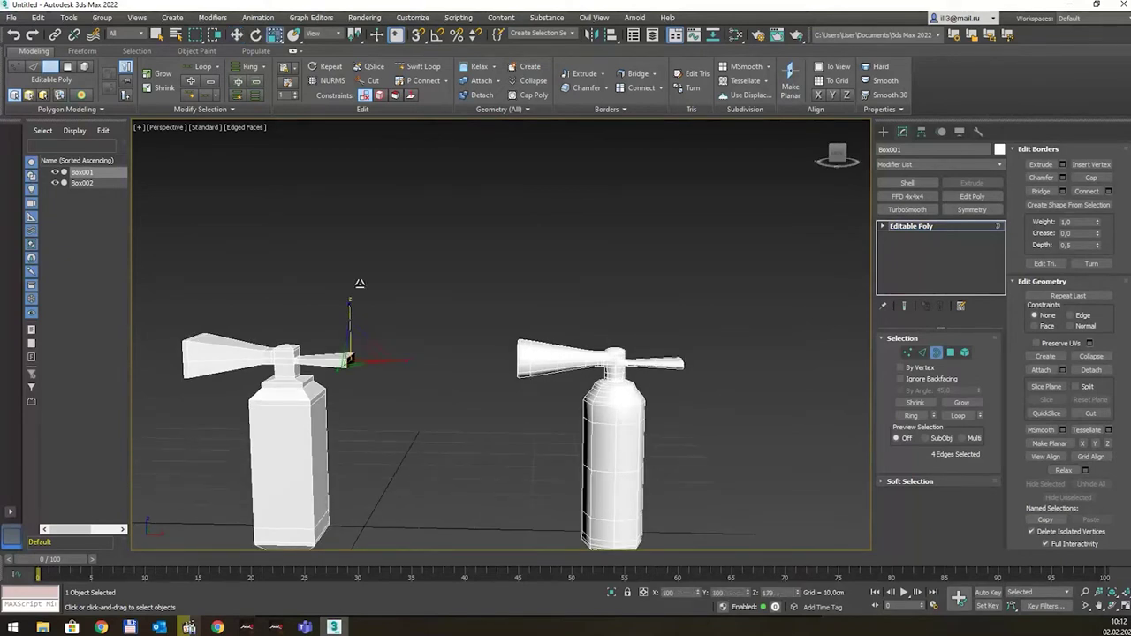
{"action": "mouse_move", "coordinate": [369, 292]}
{"action": "middle_mouse_down", "text": "alt"}
{"action": "mouse_move", "coordinate": [412, 336]}
{"action": "mouse_move", "coordinate": [426, 334]}
{"action": "mouse_move", "coordinate": [399, 362]}
{"action": "mouse_move", "coordinate": [440, 326]}
{"action": "middle_mouse_up", "text": "alt"}
{"action": "scroll", "coordinate": [358, 336], "scroll_direction": "up", "scroll_amount": 3}
{"action": "middle_click_drag", "start_coordinate": [358, 335], "coordinate": [343, 362], "text": "alt"}
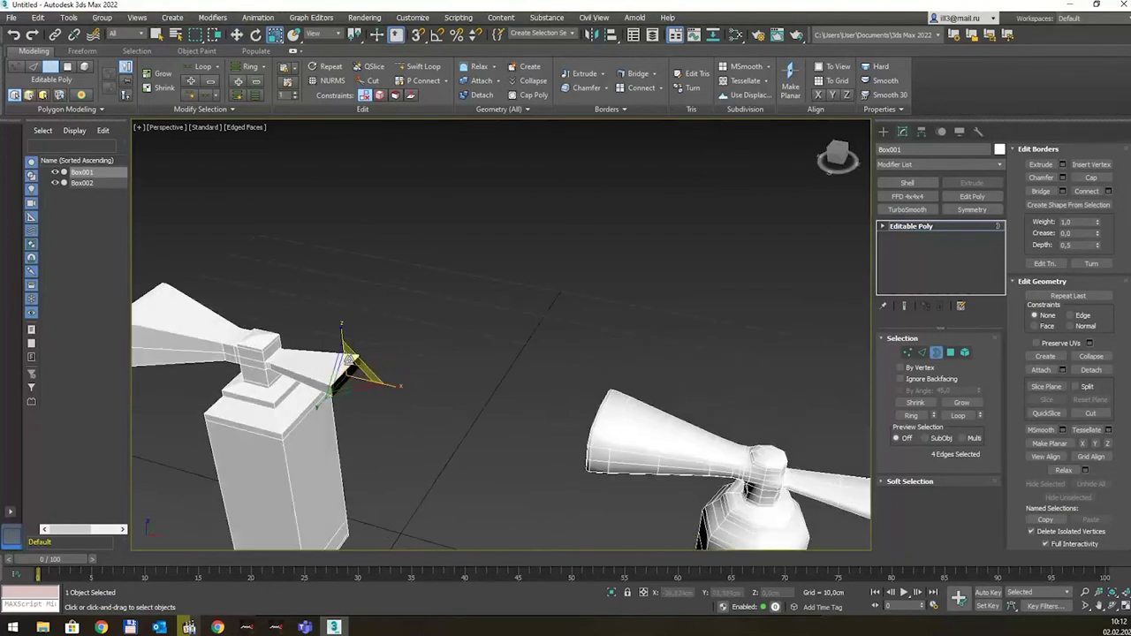
Shrink the handle's end border in a different scale mode and push it further out.
{"action": "scroll", "coordinate": [369, 364], "scroll_direction": "up", "scroll_amount": 2}
{"action": "key", "text": "w"}
{"action": "scroll", "coordinate": [349, 383], "scroll_direction": "up", "scroll_amount": 3}
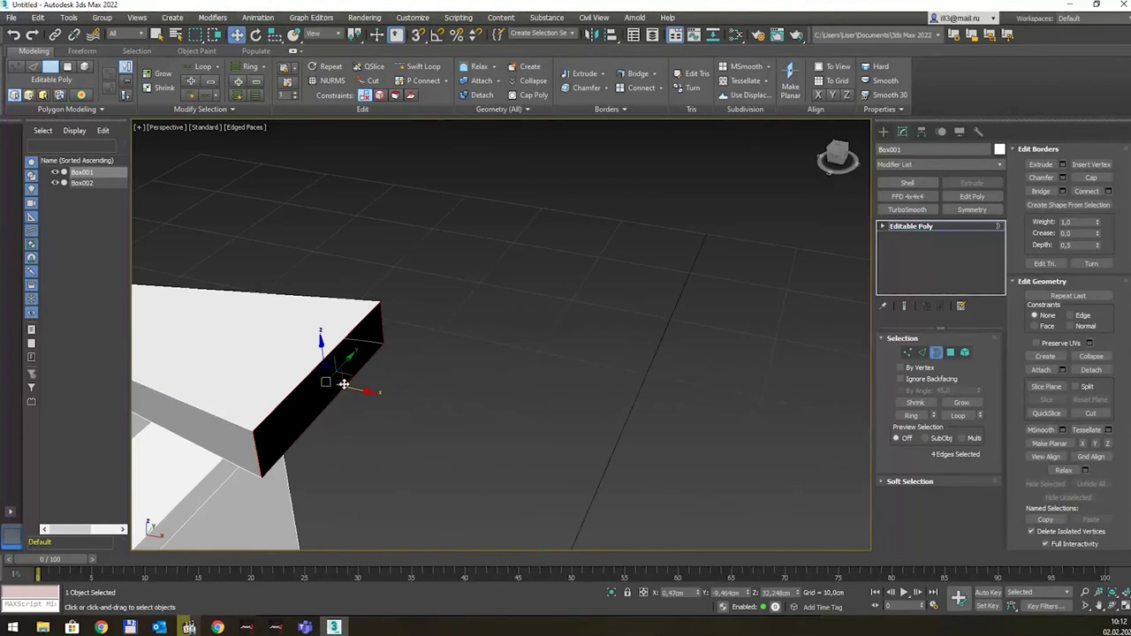
{"action": "left_click_drag", "start_coordinate": [344, 384], "coordinate": [354, 389]}
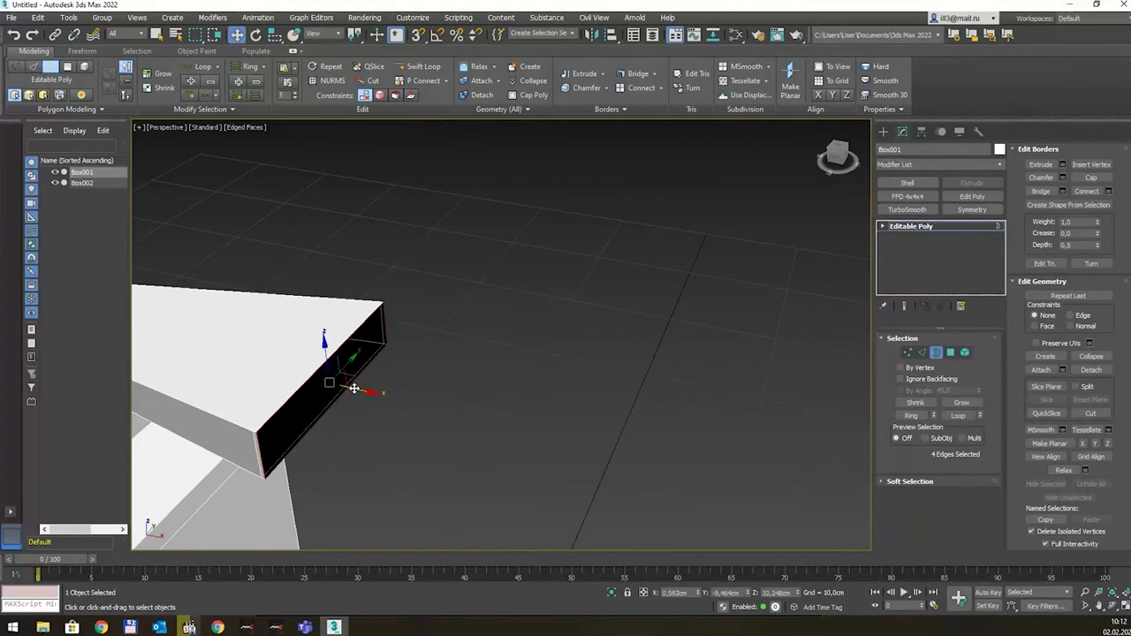
{"action": "key", "text": "r"}
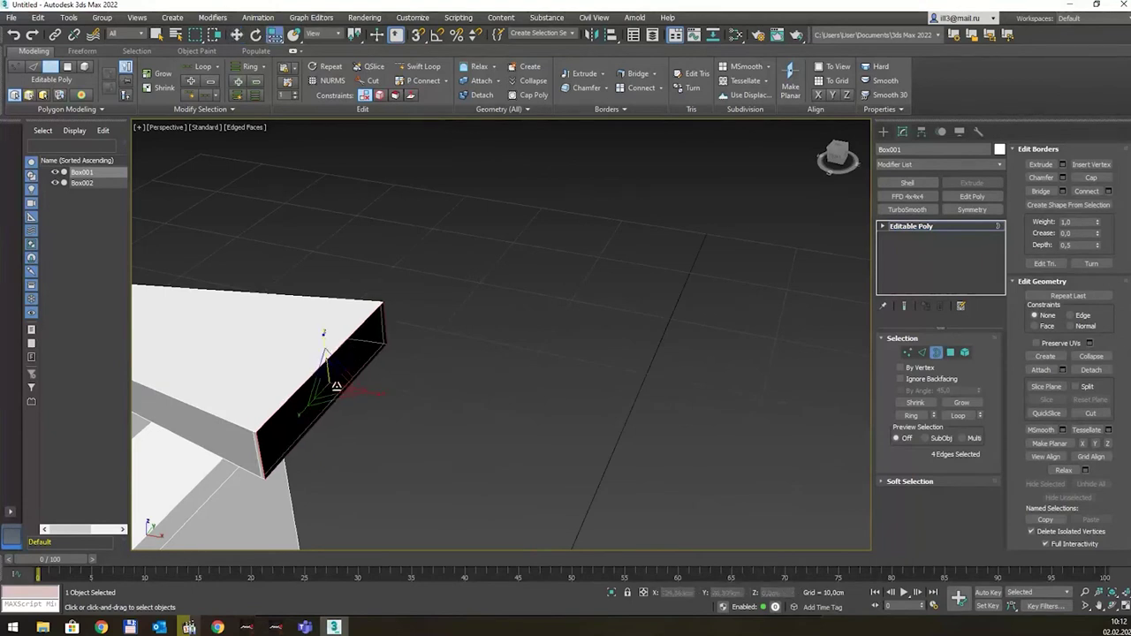
{"action": "middle_click_drag", "start_coordinate": [324, 384], "coordinate": [336, 374], "text": "alt"}
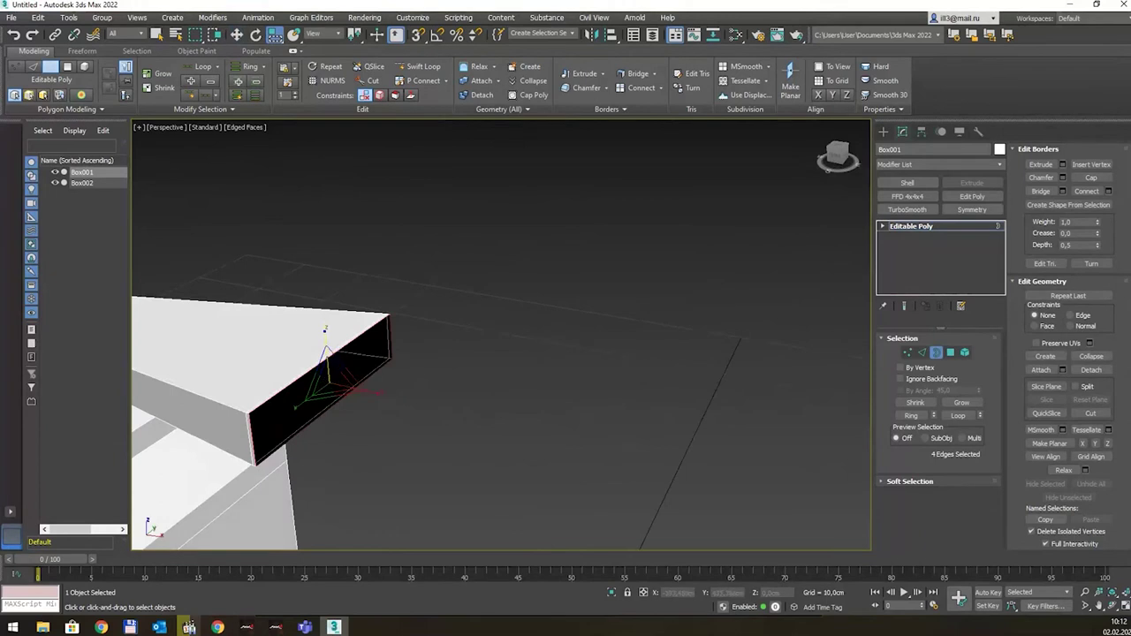
{"action": "left_click", "coordinate": [275, 35]}
{"action": "left_click", "coordinate": [274, 55]}
{"action": "left_click_drag", "start_coordinate": [332, 380], "coordinate": [359, 475]}
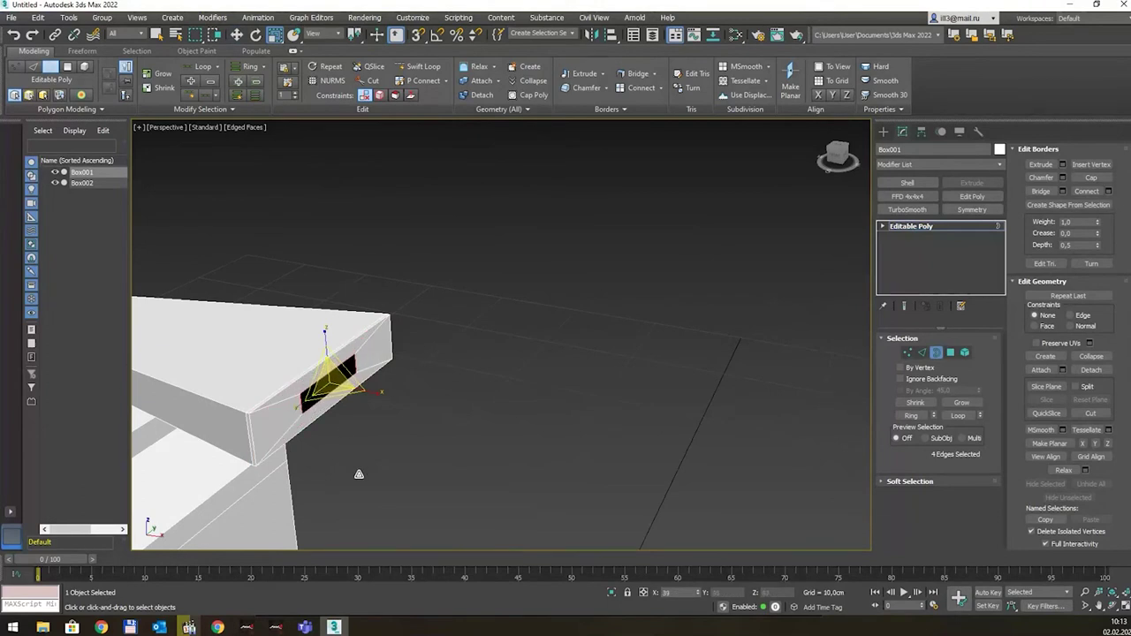
{"action": "mouse_move", "coordinate": [359, 475]}
{"action": "middle_mouse_down", "text": "alt"}
{"action": "mouse_move", "coordinate": [388, 397]}
{"action": "mouse_move", "coordinate": [394, 408]}
{"action": "middle_mouse_up", "text": "alt"}
{"action": "key", "text": "w"}
{"action": "left_click_drag", "start_coordinate": [360, 383], "coordinate": [377, 384]}
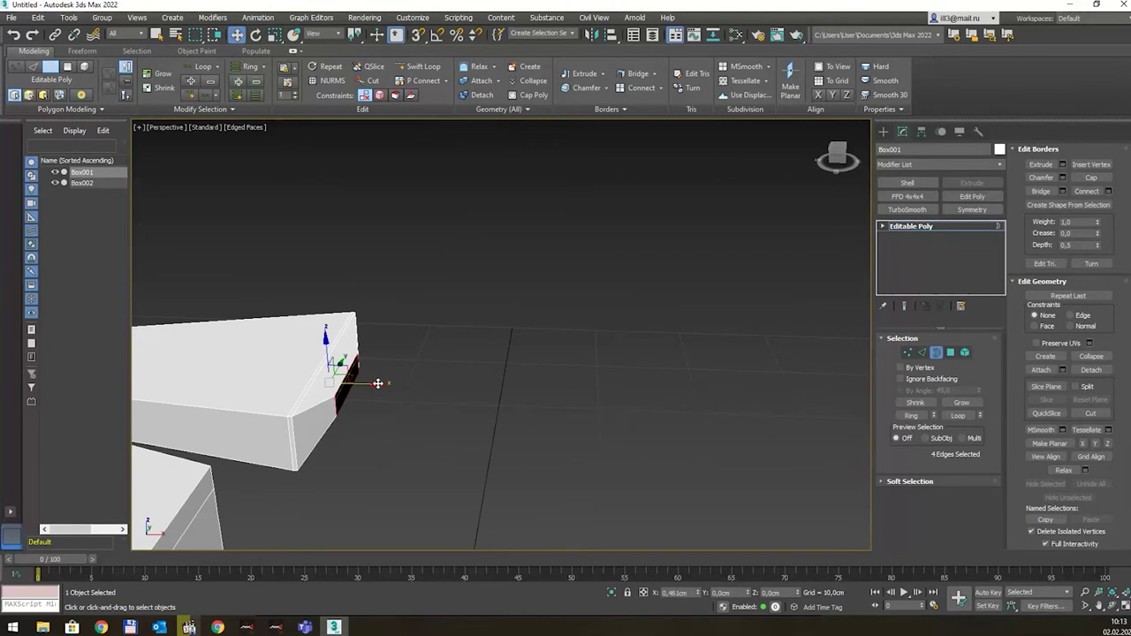
Collapse the four end vertices into one point to close the handle tip.
{"action": "left_click", "coordinate": [908, 353]}
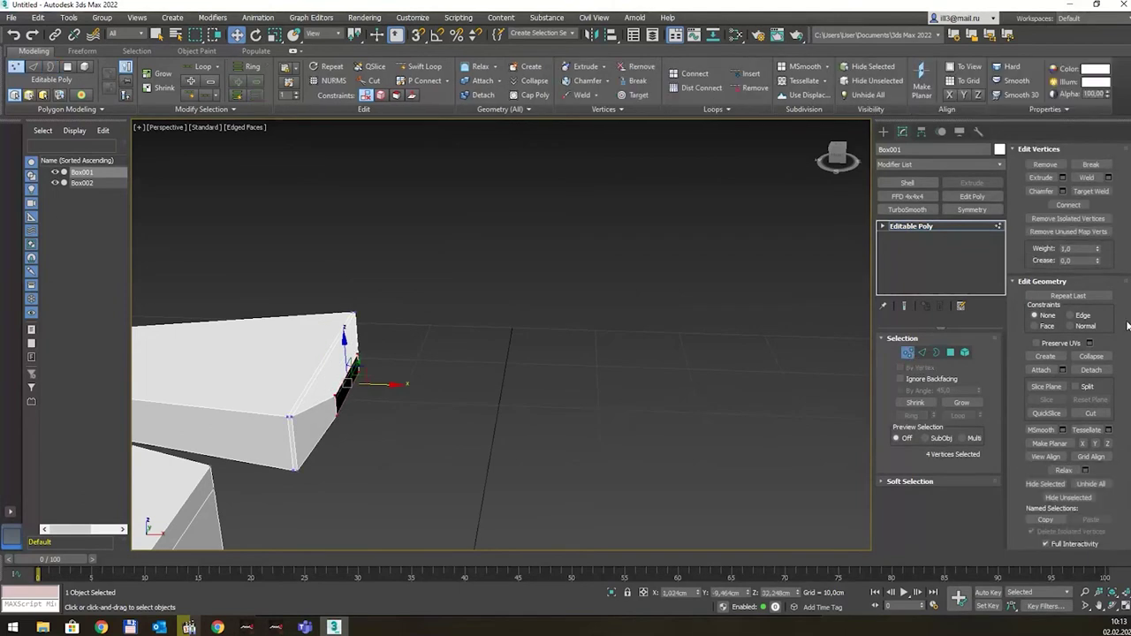
{"action": "left_click", "coordinate": [1090, 356]}
{"action": "mouse_move", "coordinate": [599, 339]}
{"action": "middle_mouse_down", "text": "alt"}
{"action": "mouse_move", "coordinate": [522, 283]}
{"action": "mouse_move", "coordinate": [568, 316]}
{"action": "middle_mouse_up", "text": "alt"}
{"action": "scroll", "coordinate": [619, 314], "scroll_direction": "down", "scroll_amount": 3}
{"action": "mouse_move", "coordinate": [669, 309]}
{"action": "middle_mouse_down", "text": "alt"}
{"action": "mouse_move", "coordinate": [434, 313]}
{"action": "mouse_move", "coordinate": [625, 275]}
{"action": "mouse_move", "coordinate": [567, 254]}
{"action": "mouse_move", "coordinate": [621, 281]}
{"action": "middle_mouse_up", "text": "alt"}
{"action": "middle_click_drag", "start_coordinate": [282, 283], "coordinate": [365, 271]}
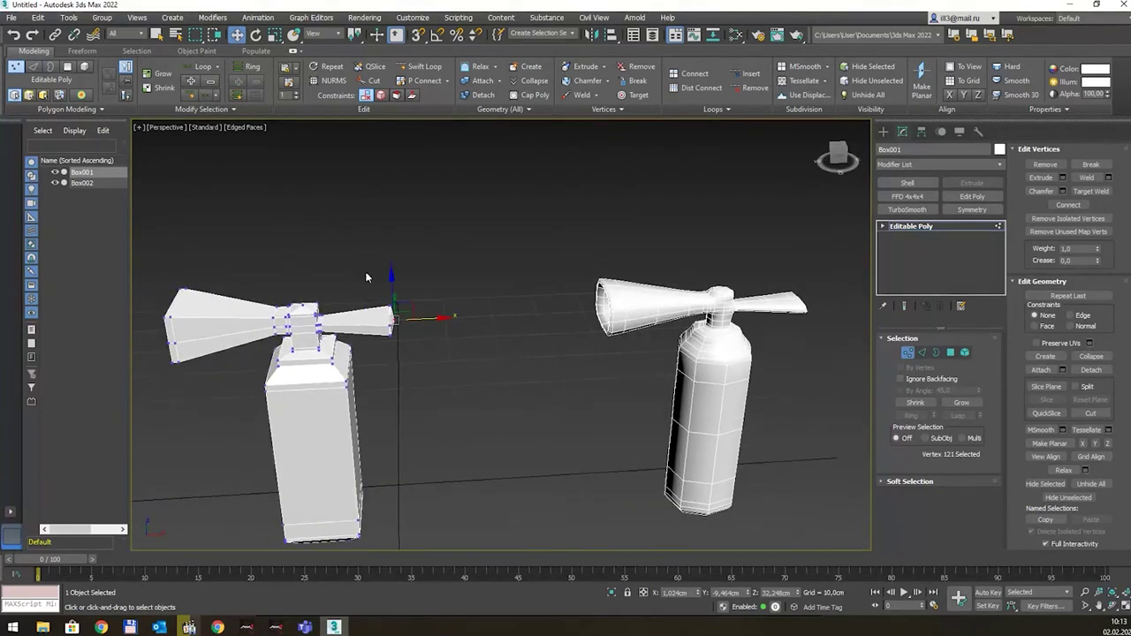
{"action": "middle_click_drag", "start_coordinate": [366, 277], "coordinate": [396, 277], "text": "alt"}
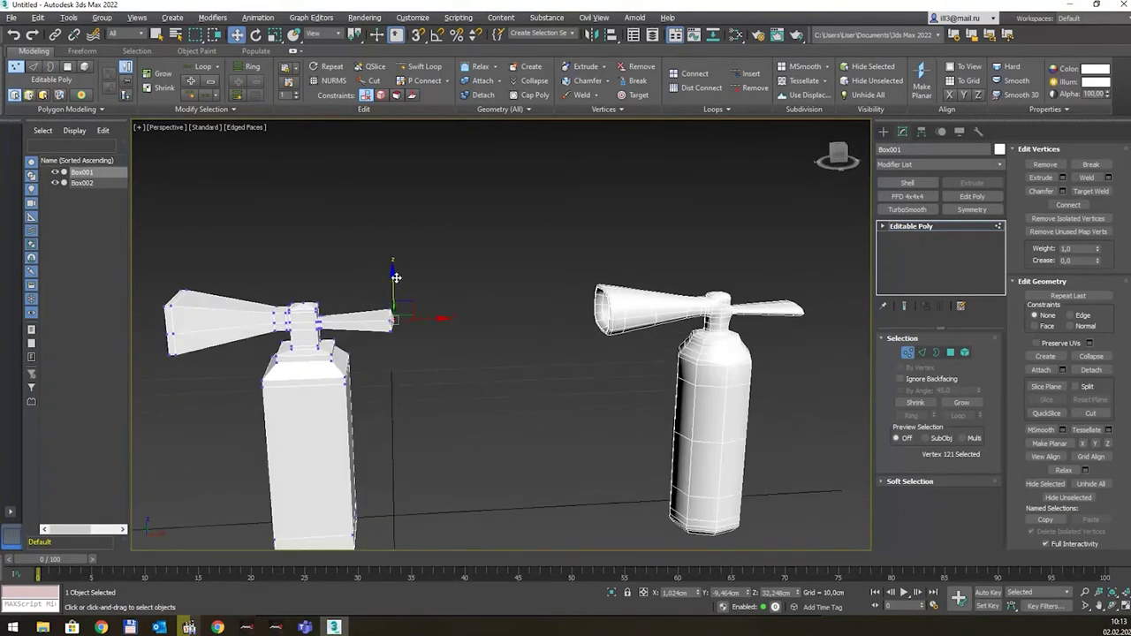
{"action": "scroll", "coordinate": [357, 310], "scroll_direction": "up", "scroll_amount": 3}
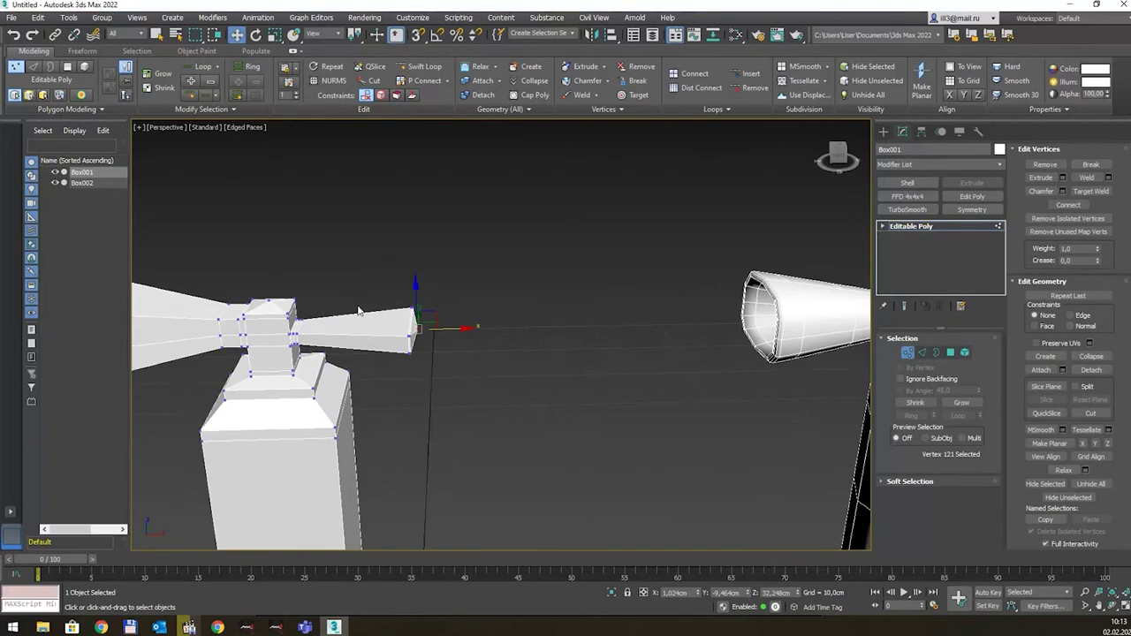
{"action": "scroll", "coordinate": [357, 310], "scroll_direction": "up", "scroll_amount": 2}
Insert a Swift Loop edge loop across the handle.
{"action": "left_click", "coordinate": [420, 66]}
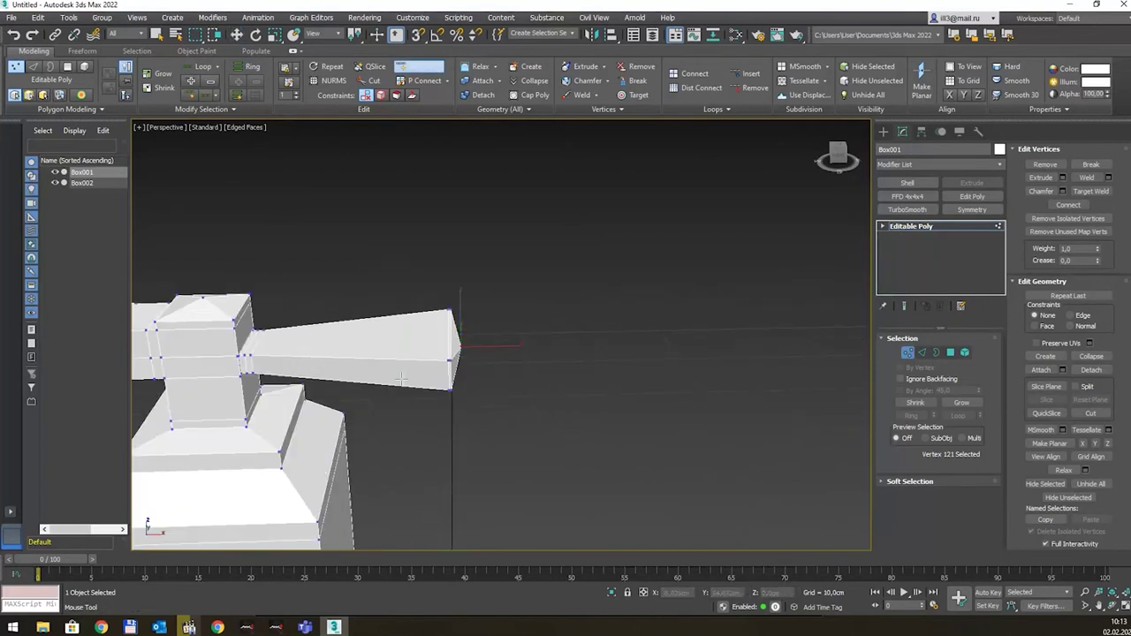
{"action": "left_click", "coordinate": [352, 362]}
{"action": "middle_click_drag", "start_coordinate": [396, 366], "coordinate": [510, 303], "text": "alt"}
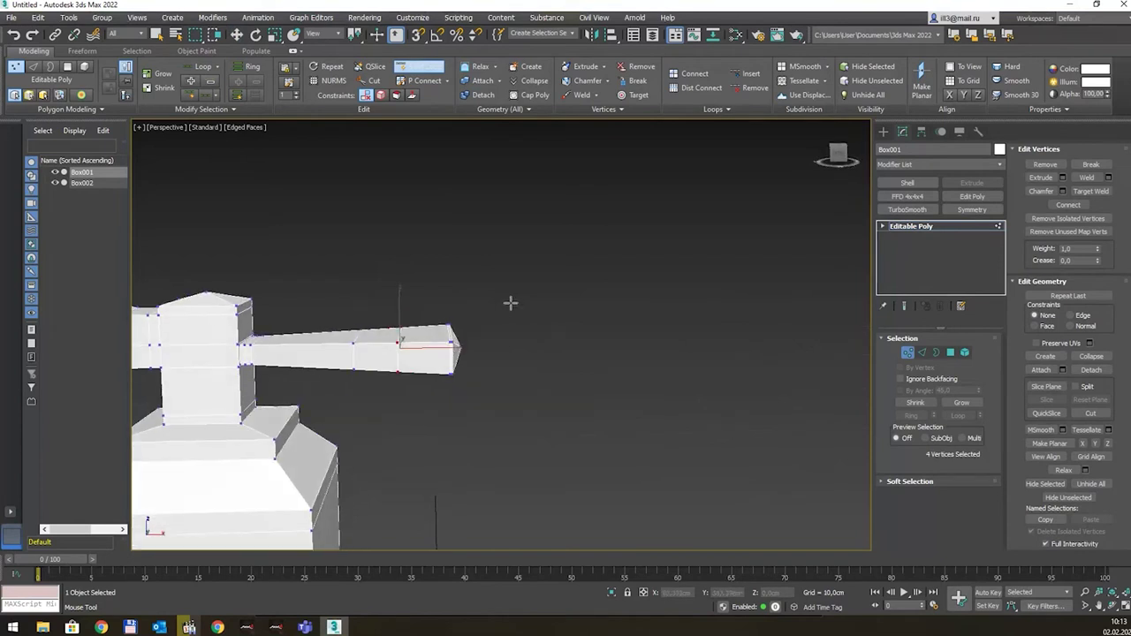
Move the handle's tip and middle vertices upward to bend it into a curved lever.
{"action": "key", "text": "w"}
{"action": "mouse_move", "coordinate": [523, 272]}
{"action": "left_mouse_down"}
{"action": "mouse_move", "coordinate": [368, 439]}
{"action": "mouse_move", "coordinate": [346, 434]}
{"action": "left_mouse_up"}
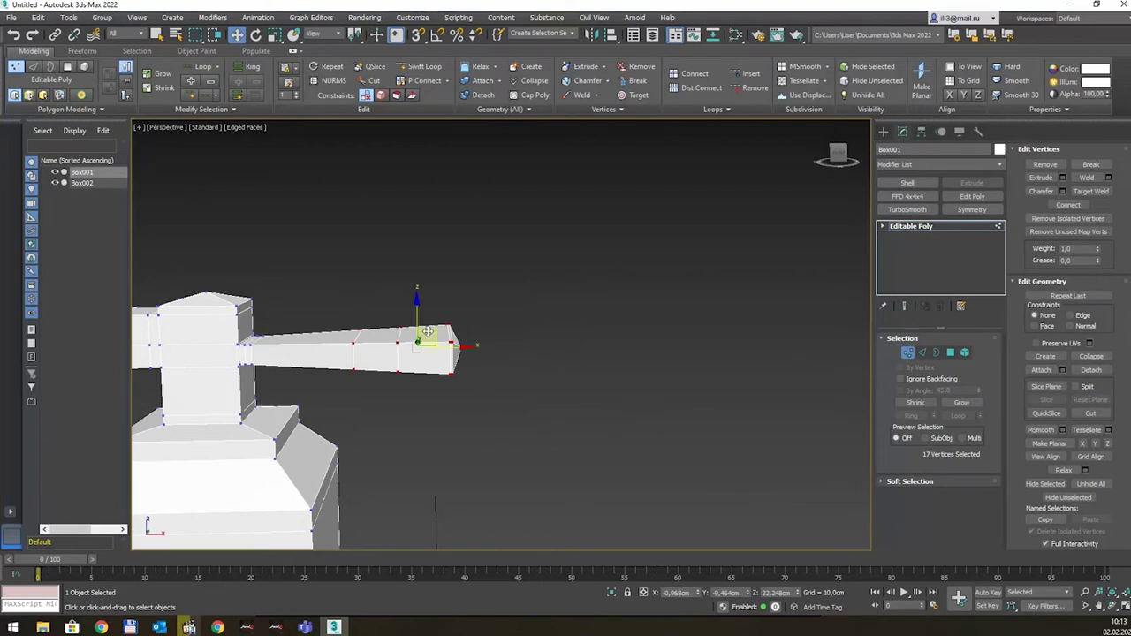
{"action": "left_click_drag", "start_coordinate": [442, 331], "coordinate": [424, 303]}
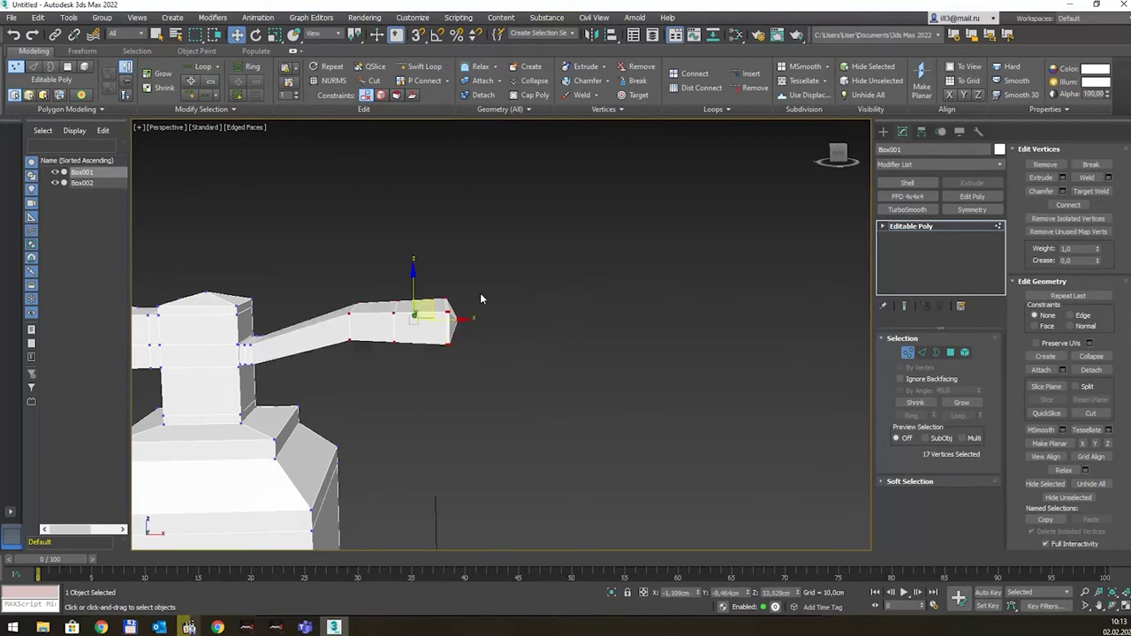
{"action": "left_click_drag", "start_coordinate": [418, 353], "coordinate": [416, 368]}
{"action": "left_click_drag", "start_coordinate": [404, 305], "coordinate": [404, 294]}
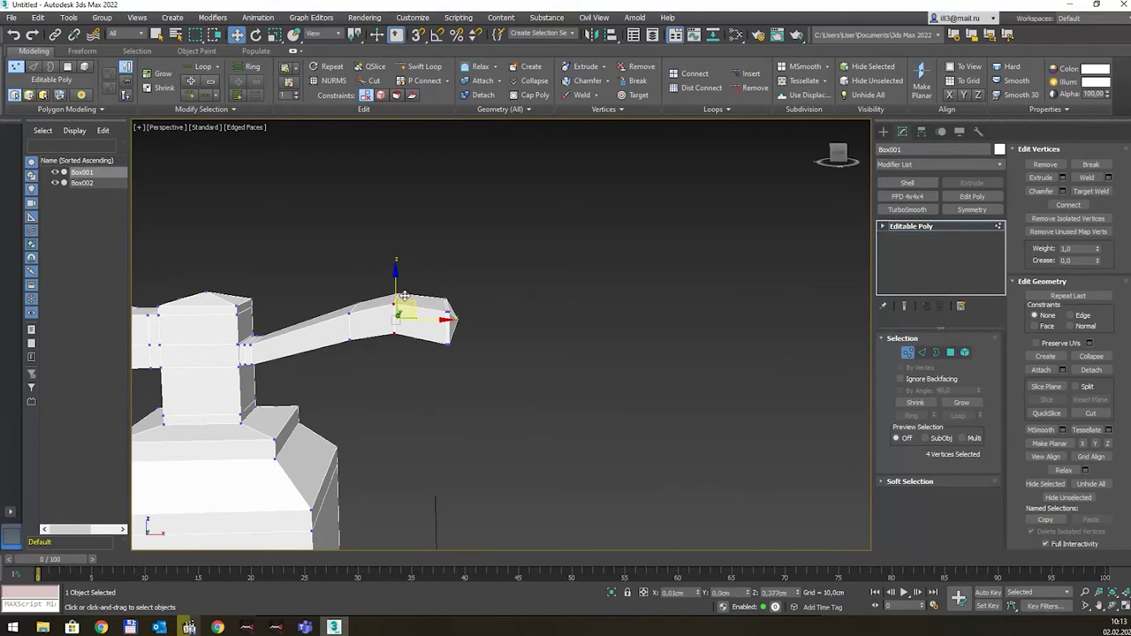
{"action": "left_click_drag", "start_coordinate": [531, 272], "coordinate": [448, 363]}
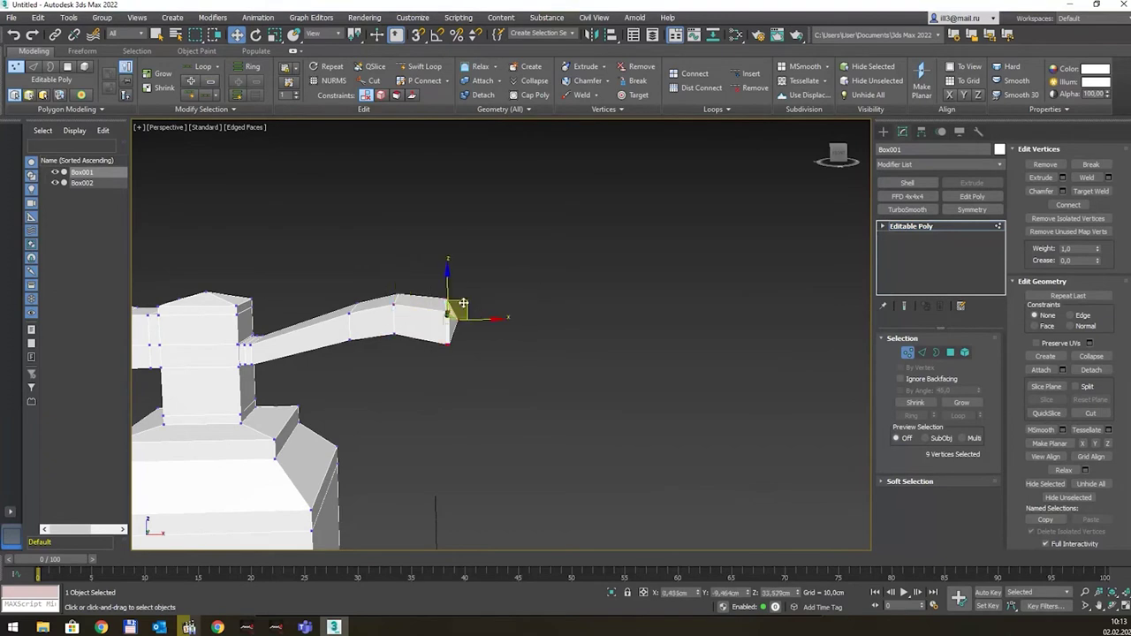
{"action": "left_click_drag", "start_coordinate": [465, 301], "coordinate": [476, 291]}
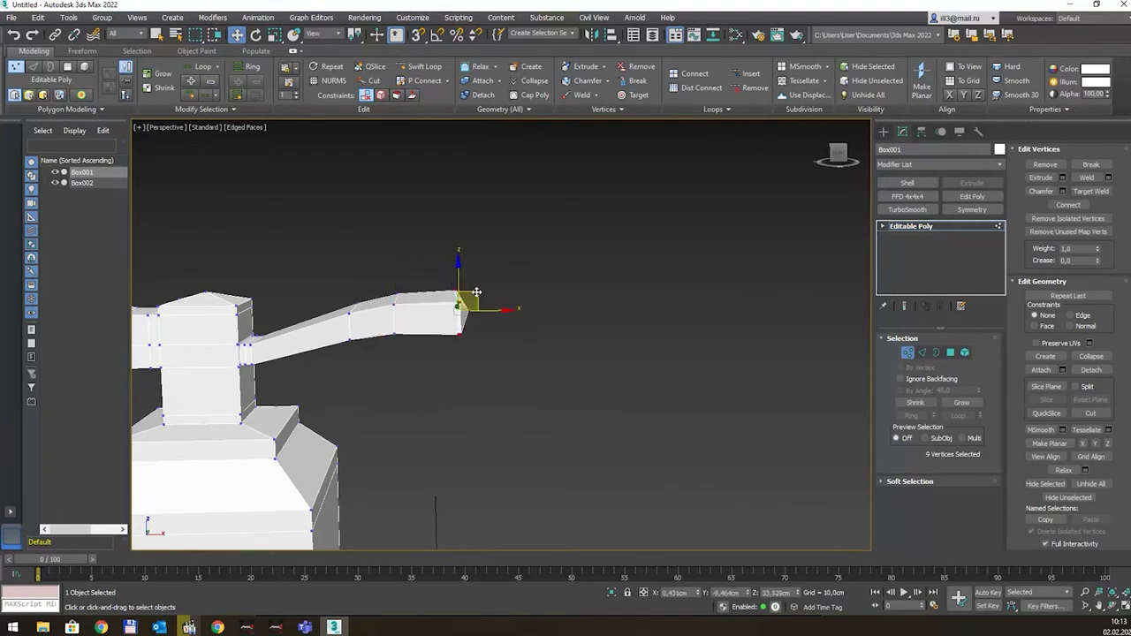
{"action": "scroll", "coordinate": [481, 296], "scroll_direction": "down", "scroll_amount": 2}
{"action": "scroll", "coordinate": [607, 313], "scroll_direction": "down", "scroll_amount": 2}
{"action": "scroll", "coordinate": [630, 311], "scroll_direction": "down", "scroll_amount": 2}
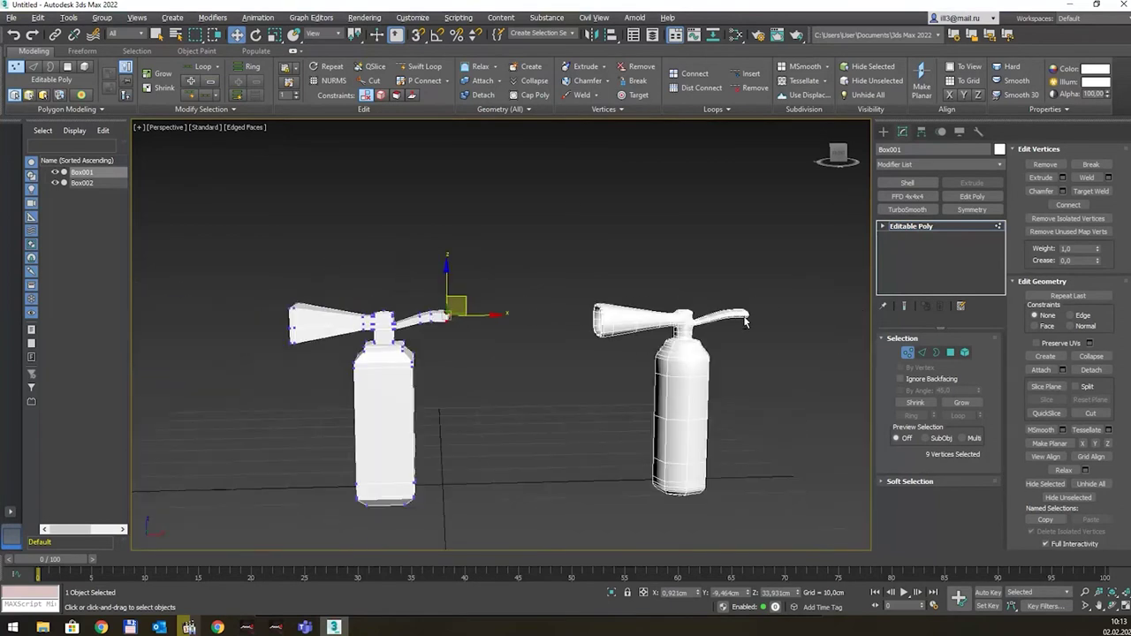
Select more vertices at the handle tip and rotate them to angle the lever end.
{"action": "middle_click_drag", "start_coordinate": [740, 321], "coordinate": [741, 326], "text": "alt"}
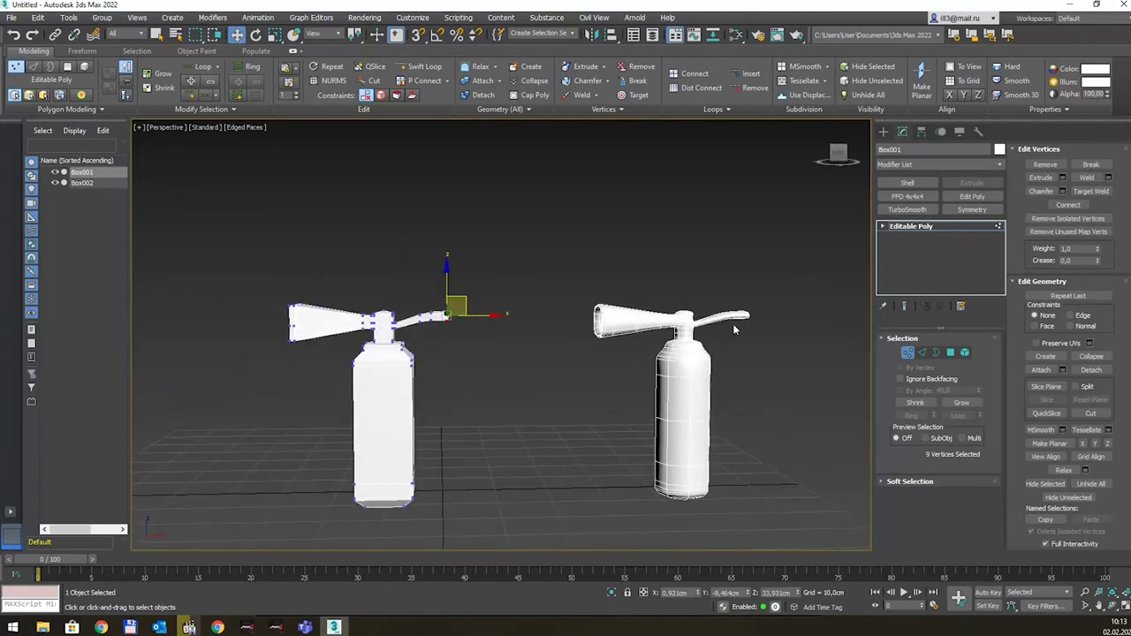
{"action": "middle_click_drag", "start_coordinate": [470, 343], "coordinate": [485, 338], "text": "alt"}
{"action": "scroll", "coordinate": [464, 335], "scroll_direction": "up", "scroll_amount": 5}
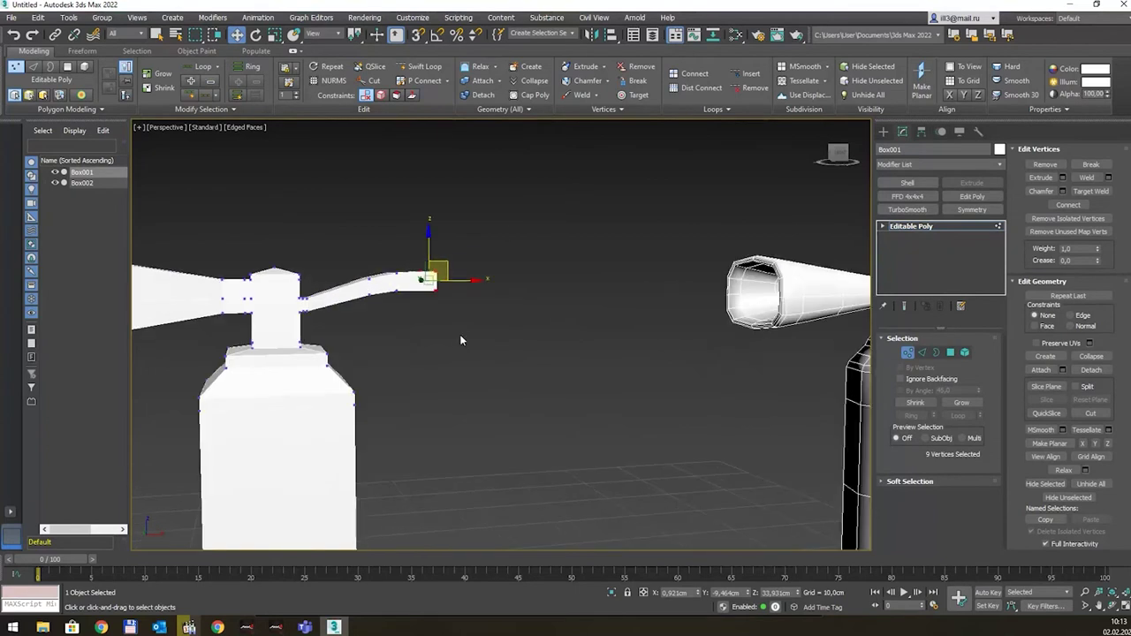
{"action": "left_click_drag", "start_coordinate": [402, 314], "coordinate": [400, 315]}
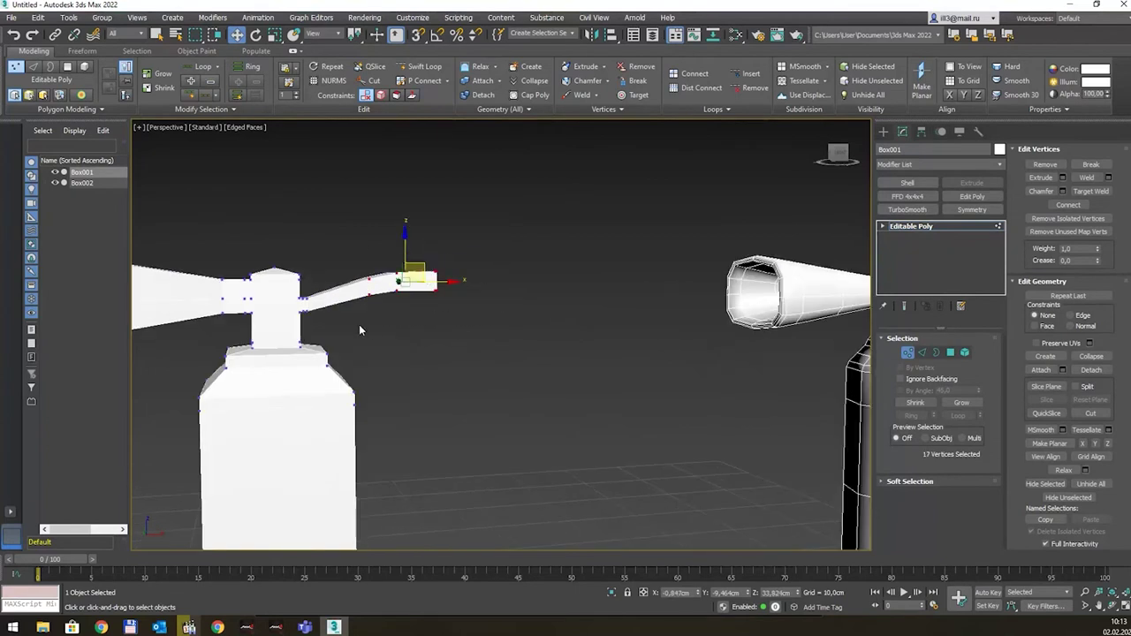
{"action": "key", "text": "e"}
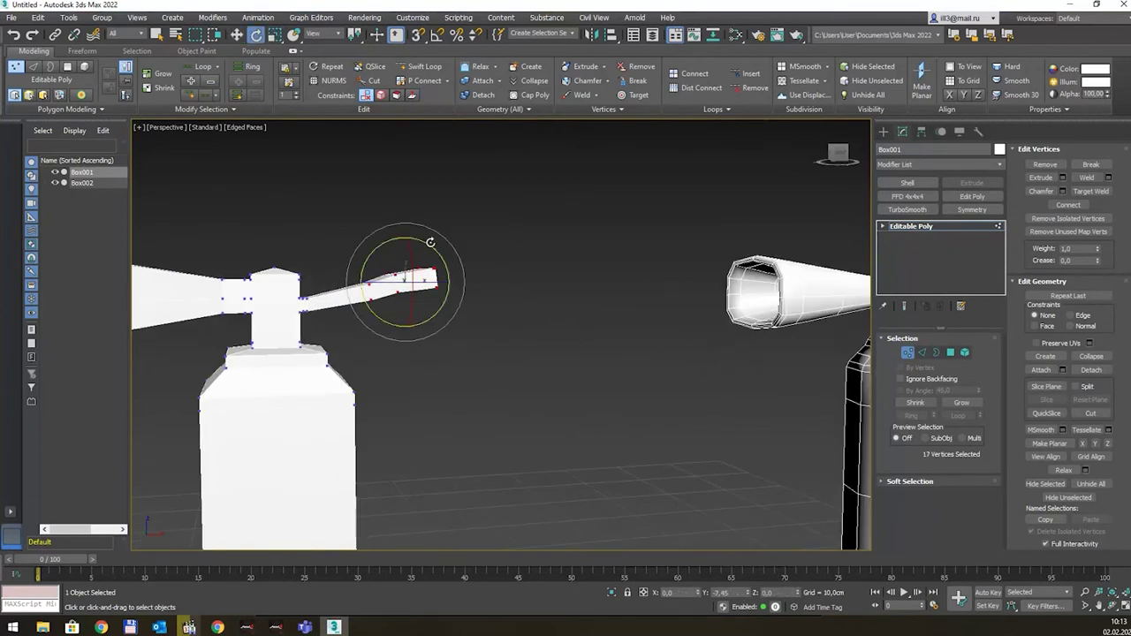
{"action": "mouse_move", "coordinate": [431, 243]}
{"action": "left_mouse_down"}
{"action": "mouse_move", "coordinate": [415, 233]}
{"action": "mouse_move", "coordinate": [406, 250]}
{"action": "mouse_move", "coordinate": [402, 240]}
{"action": "left_mouse_up"}
{"action": "key", "text": "w"}
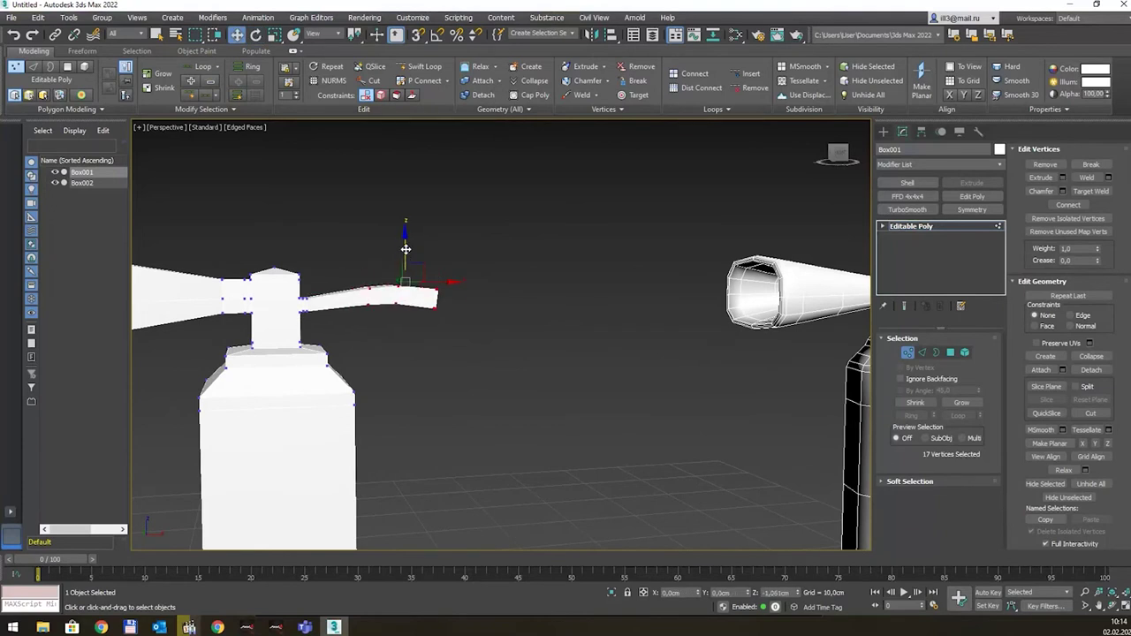
Undo the stray vertex move, then tilt the arm-tip vertices downward.
{"action": "scroll", "coordinate": [505, 304], "scroll_direction": "down", "scroll_amount": 3}
{"action": "scroll", "coordinate": [507, 305], "scroll_direction": "down", "scroll_amount": 2}
{"action": "scroll", "coordinate": [508, 306], "scroll_direction": "down", "scroll_amount": 1}
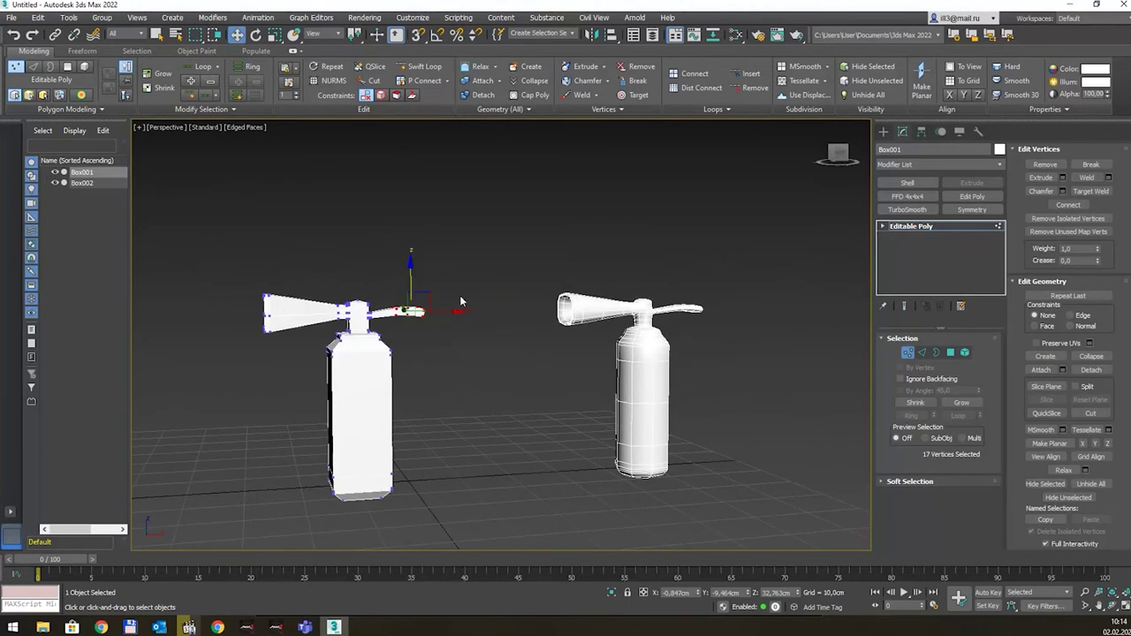
{"action": "scroll", "coordinate": [460, 305], "scroll_direction": "up", "scroll_amount": 3}
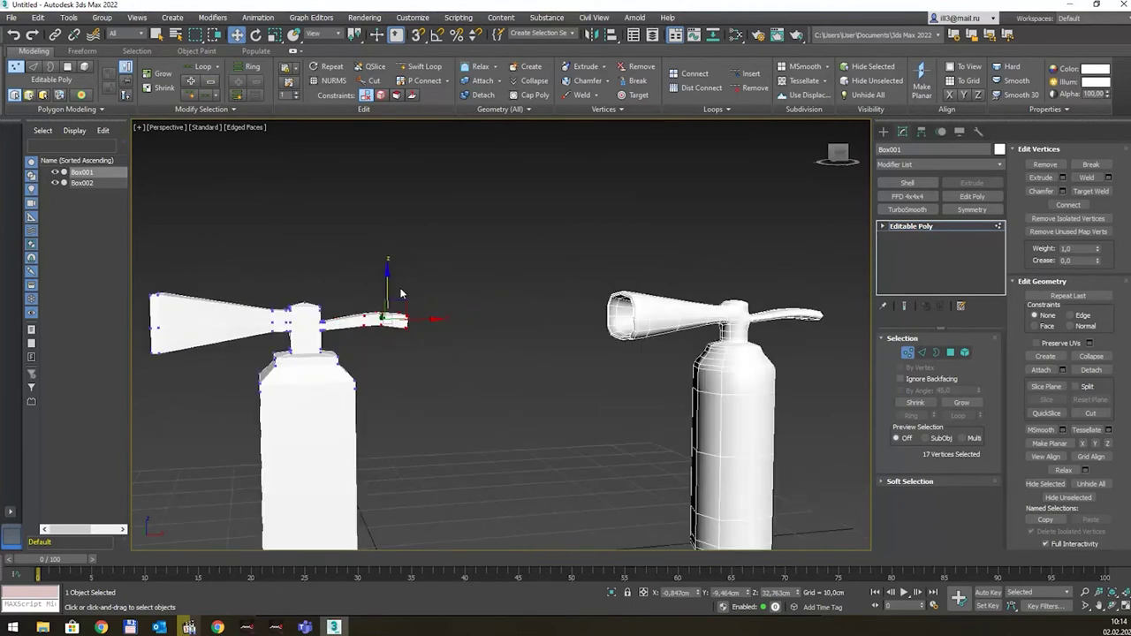
{"action": "key", "text": "ctrl+z"}
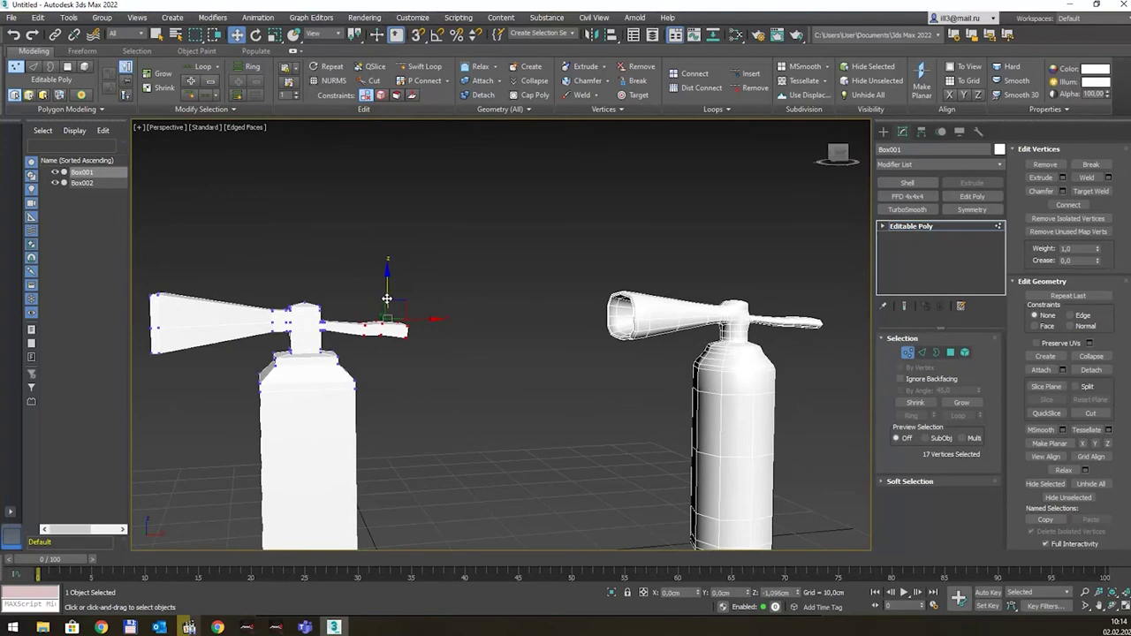
{"action": "key", "text": "e"}
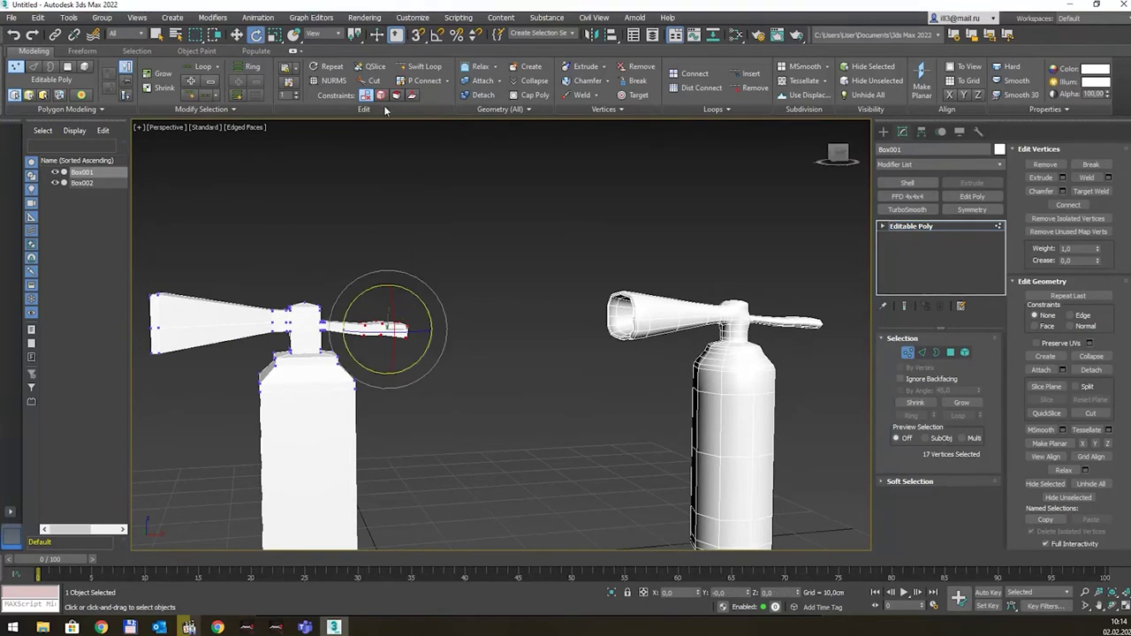
{"action": "left_click_drag", "start_coordinate": [353, 33], "coordinate": [358, 68]}
{"action": "left_click_drag", "start_coordinate": [424, 298], "coordinate": [425, 315]}
{"action": "mouse_move", "coordinate": [482, 313]}
{"action": "middle_mouse_down", "text": "alt"}
{"action": "mouse_move", "coordinate": [432, 324]}
{"action": "mouse_move", "coordinate": [472, 336]}
{"action": "mouse_move", "coordinate": [448, 295]}
{"action": "mouse_move", "coordinate": [488, 315]}
{"action": "mouse_move", "coordinate": [464, 298]}
{"action": "mouse_move", "coordinate": [430, 315]}
{"action": "mouse_move", "coordinate": [476, 314]}
{"action": "mouse_move", "coordinate": [488, 288]}
{"action": "middle_mouse_up", "text": "alt"}
{"action": "mouse_move", "coordinate": [429, 309]}
{"action": "middle_mouse_down", "text": "alt"}
{"action": "mouse_move", "coordinate": [431, 283]}
{"action": "mouse_move", "coordinate": [430, 297]}
{"action": "middle_mouse_up", "text": "alt"}
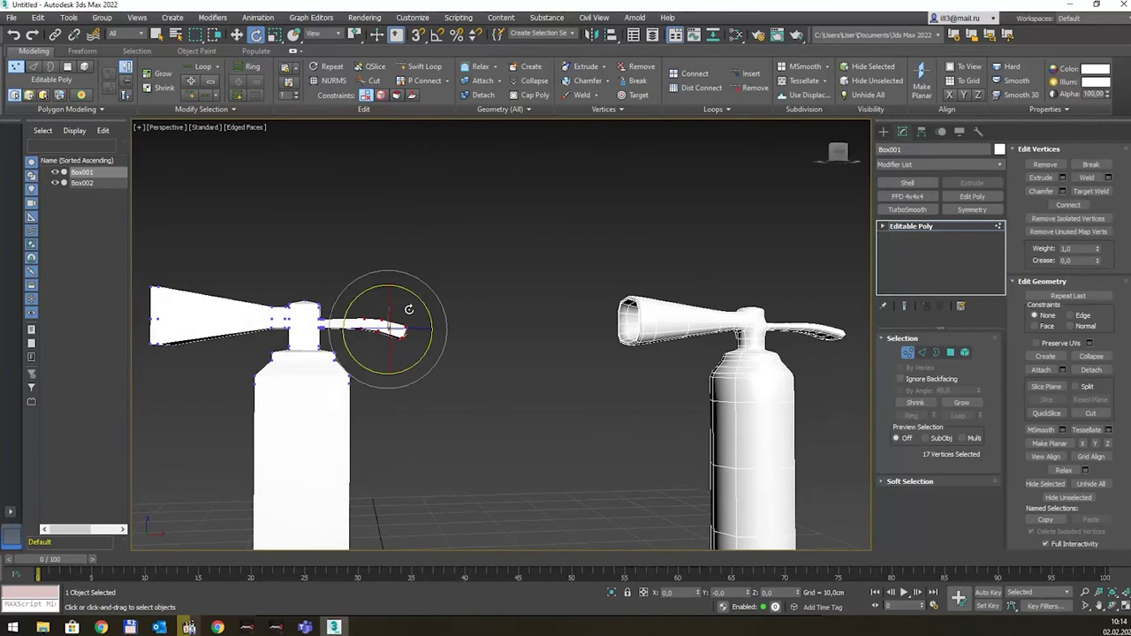
Flatten the arm tip to 85% on Z and compare it with the Chrome reference photos.
{"action": "key", "text": "r"}
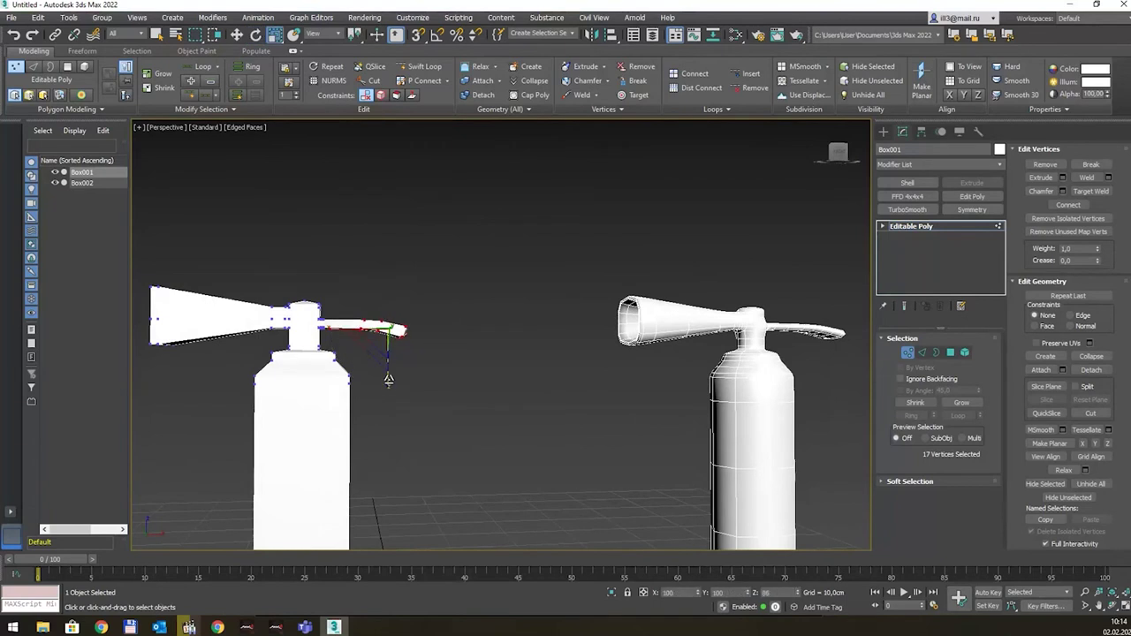
{"action": "mouse_move", "coordinate": [489, 275]}
{"action": "middle_mouse_down", "text": "alt"}
{"action": "mouse_move", "coordinate": [447, 288]}
{"action": "mouse_move", "coordinate": [426, 278]}
{"action": "mouse_move", "coordinate": [508, 287]}
{"action": "middle_mouse_up", "text": "alt"}
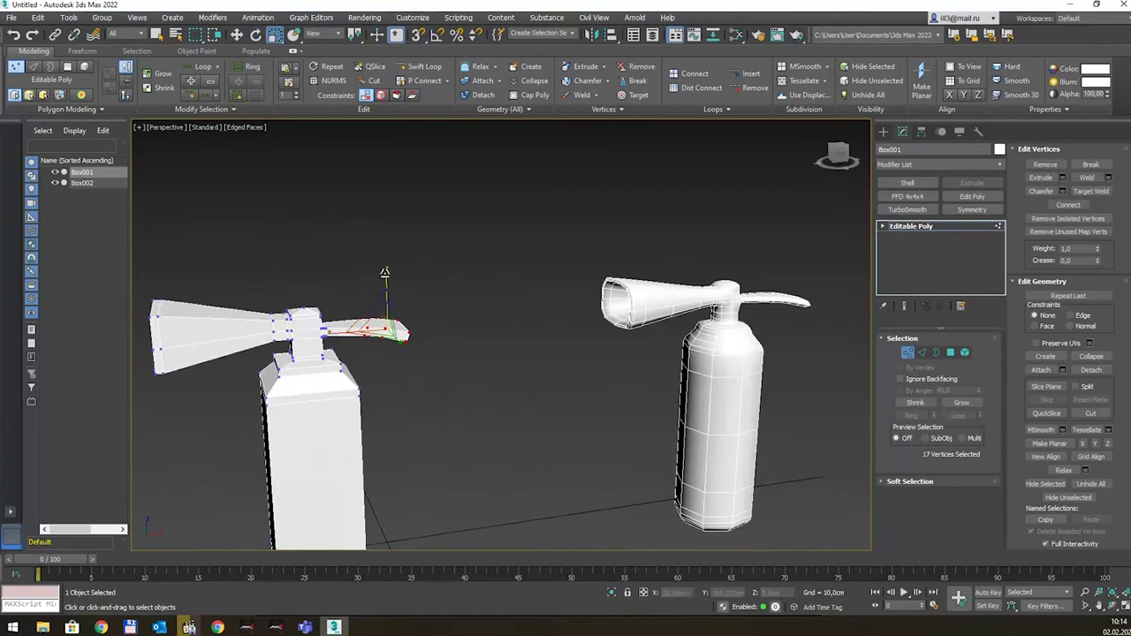
{"action": "left_click_drag", "start_coordinate": [385, 274], "coordinate": [389, 280]}
{"action": "middle_click_drag", "start_coordinate": [389, 275], "coordinate": [397, 299], "text": "alt"}
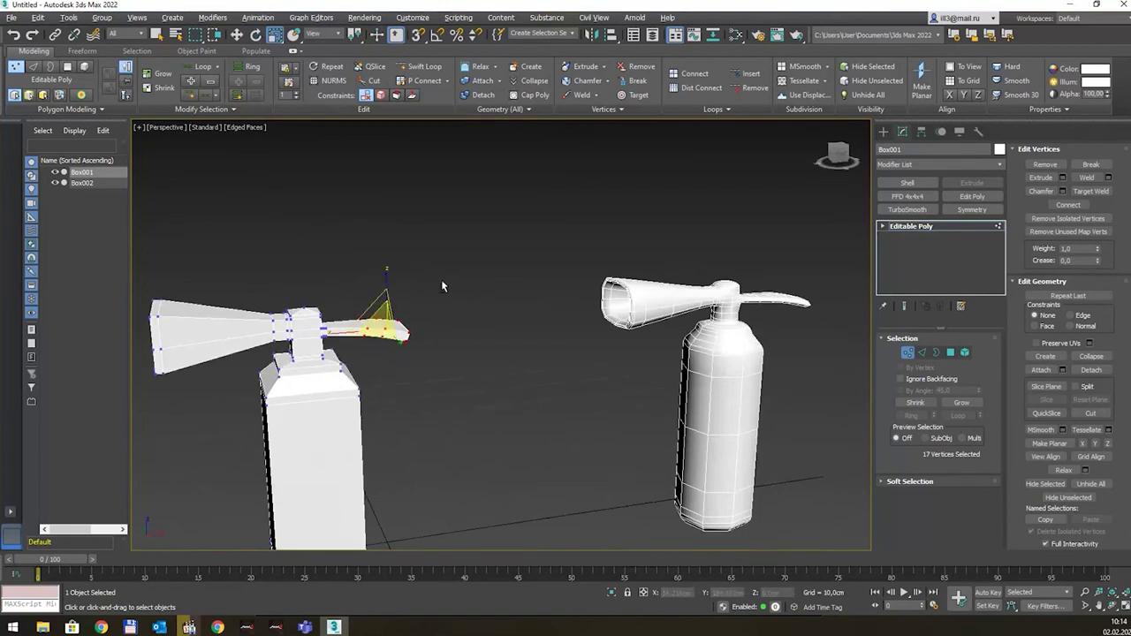
{"action": "scroll", "coordinate": [415, 283], "scroll_direction": "up", "scroll_amount": 5}
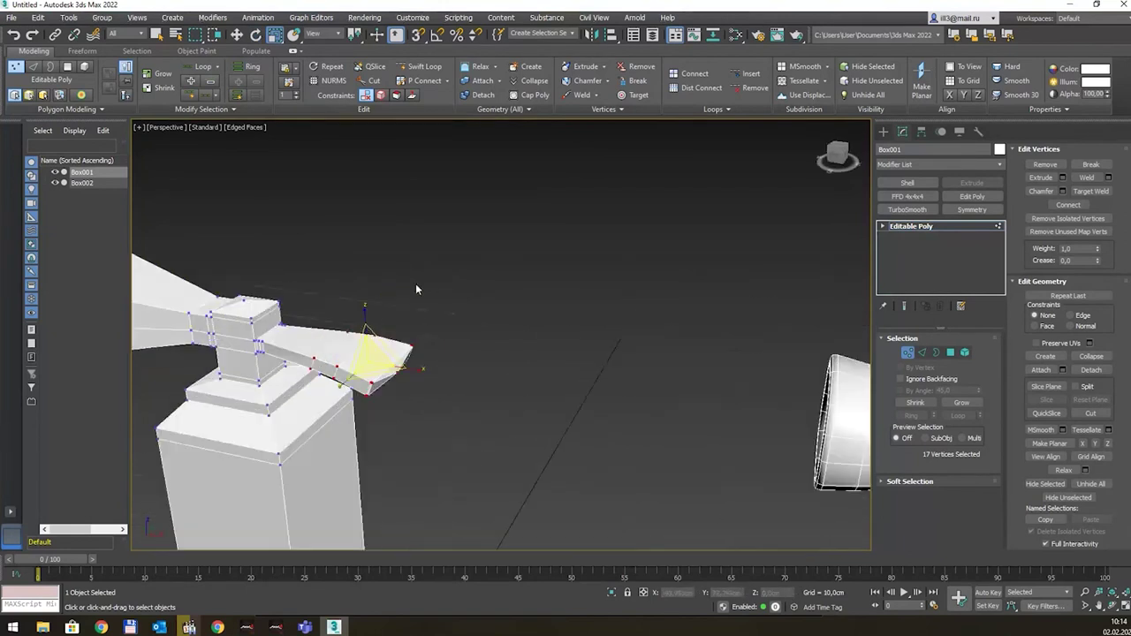
{"action": "mouse_move", "coordinate": [415, 283]}
{"action": "middle_mouse_down", "text": "alt"}
{"action": "mouse_move", "coordinate": [341, 252]}
{"action": "mouse_move", "coordinate": [300, 303]}
{"action": "mouse_move", "coordinate": [321, 298]}
{"action": "mouse_move", "coordinate": [362, 318]}
{"action": "middle_mouse_up", "text": "alt"}
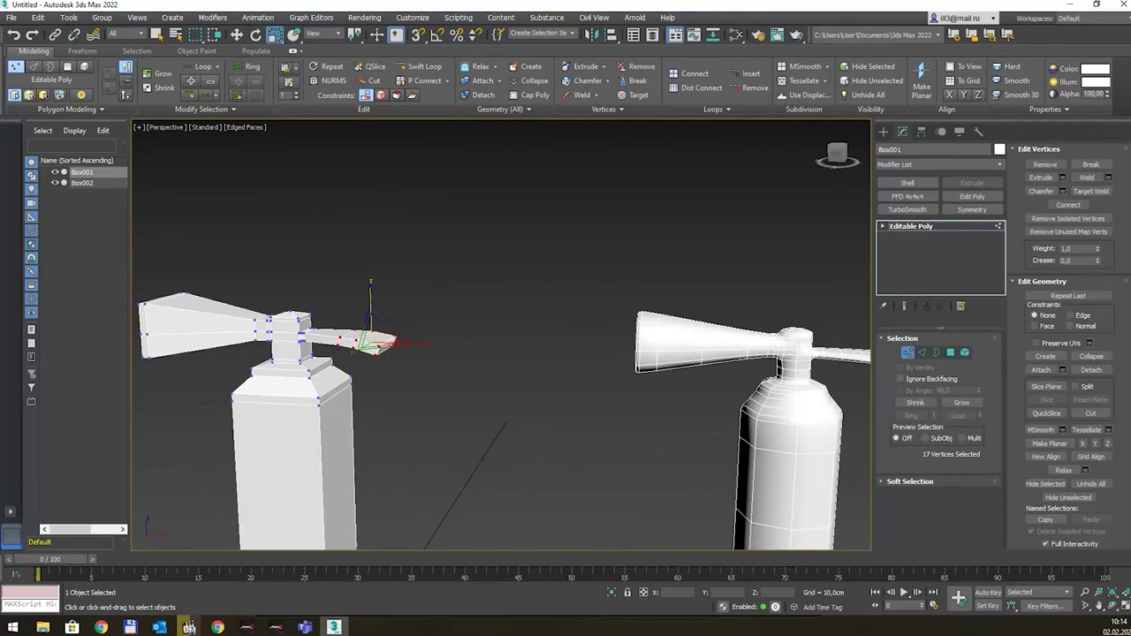
{"action": "key", "text": "alt+Tab"}
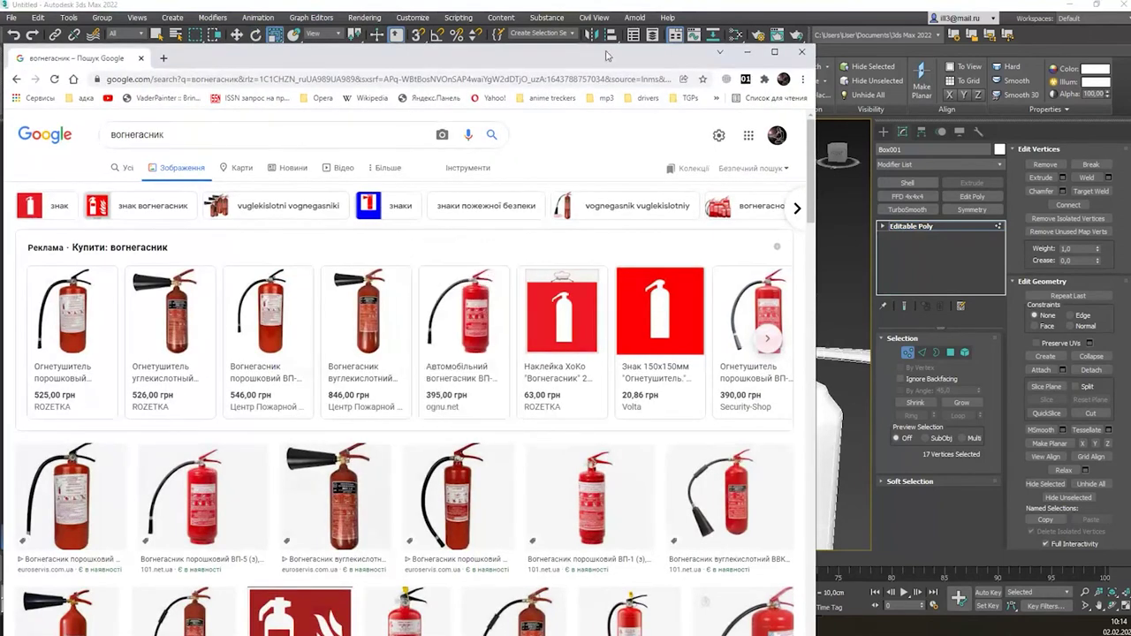
{"action": "key", "text": "alt+Tab"}
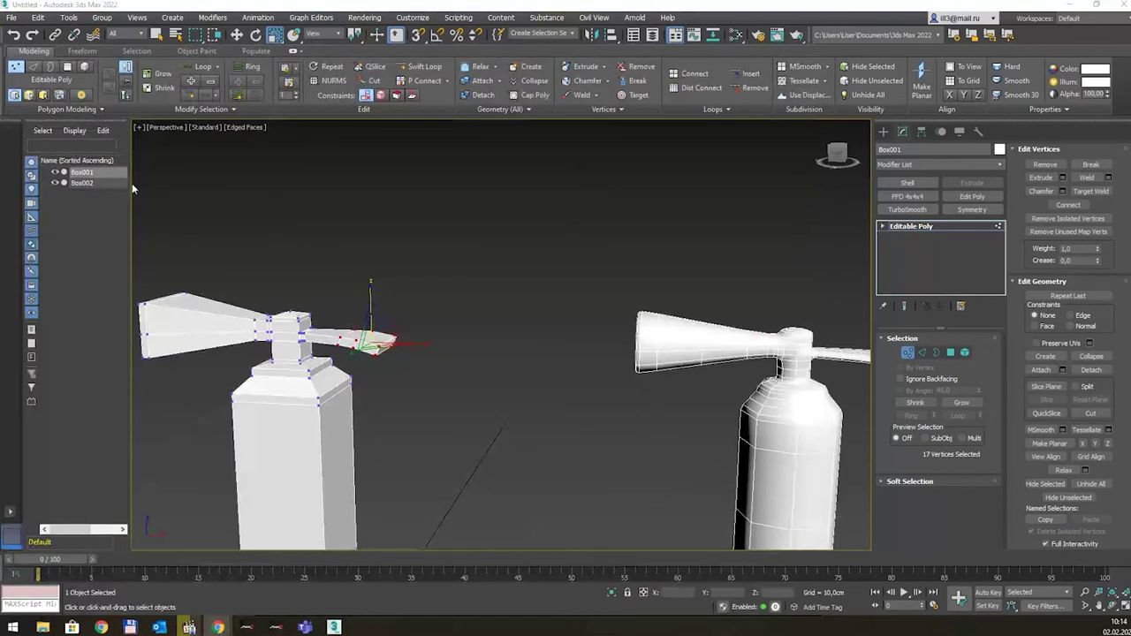
Select the valve block's side face above the lever and inset it into a smaller strip.
{"action": "scroll", "coordinate": [456, 298], "scroll_direction": "up", "scroll_amount": 2}
{"action": "scroll", "coordinate": [477, 320], "scroll_direction": "up", "scroll_amount": 2}
{"action": "scroll", "coordinate": [495, 345], "scroll_direction": "up", "scroll_amount": 2}
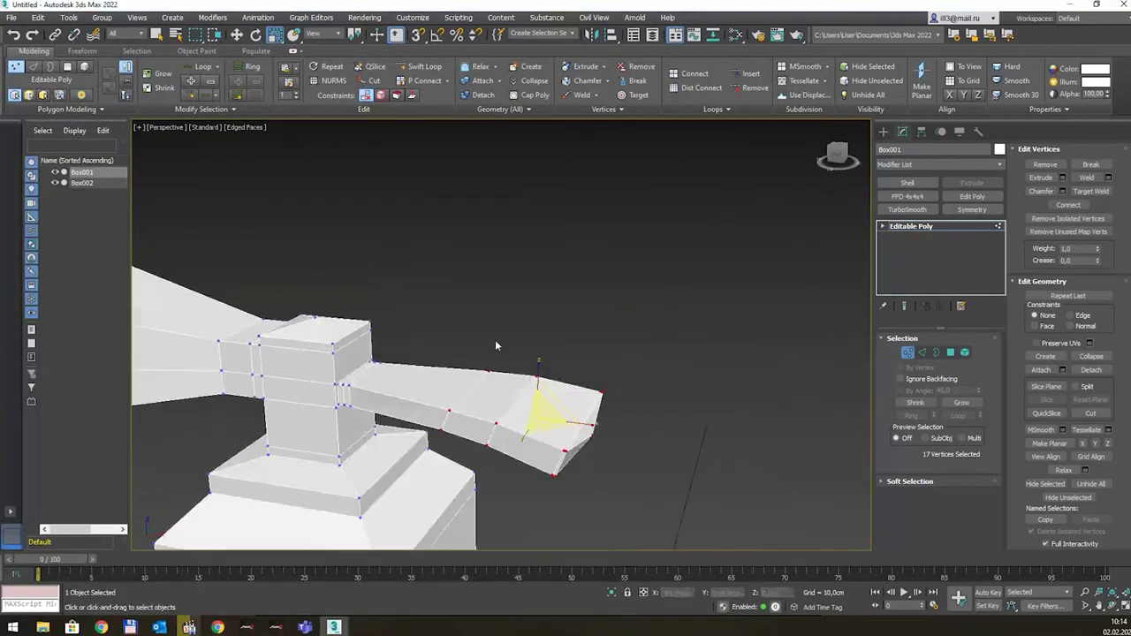
{"action": "left_click", "coordinate": [951, 351]}
{"action": "left_click", "coordinate": [356, 358]}
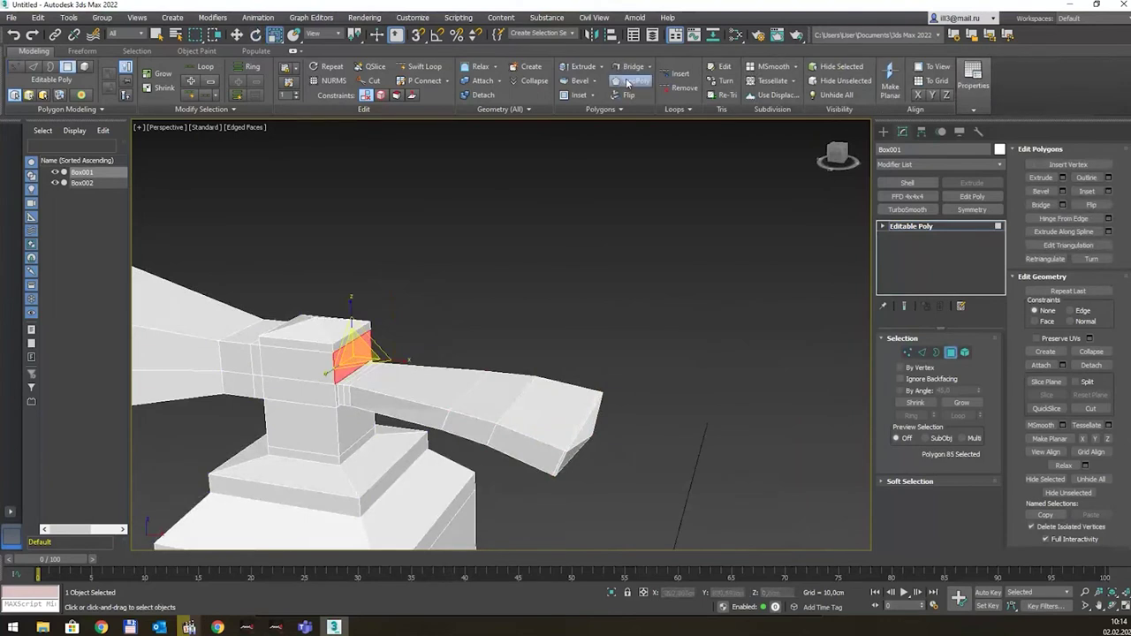
{"action": "left_click", "coordinate": [579, 96]}
{"action": "left_click_drag", "start_coordinate": [356, 358], "coordinate": [360, 356]}
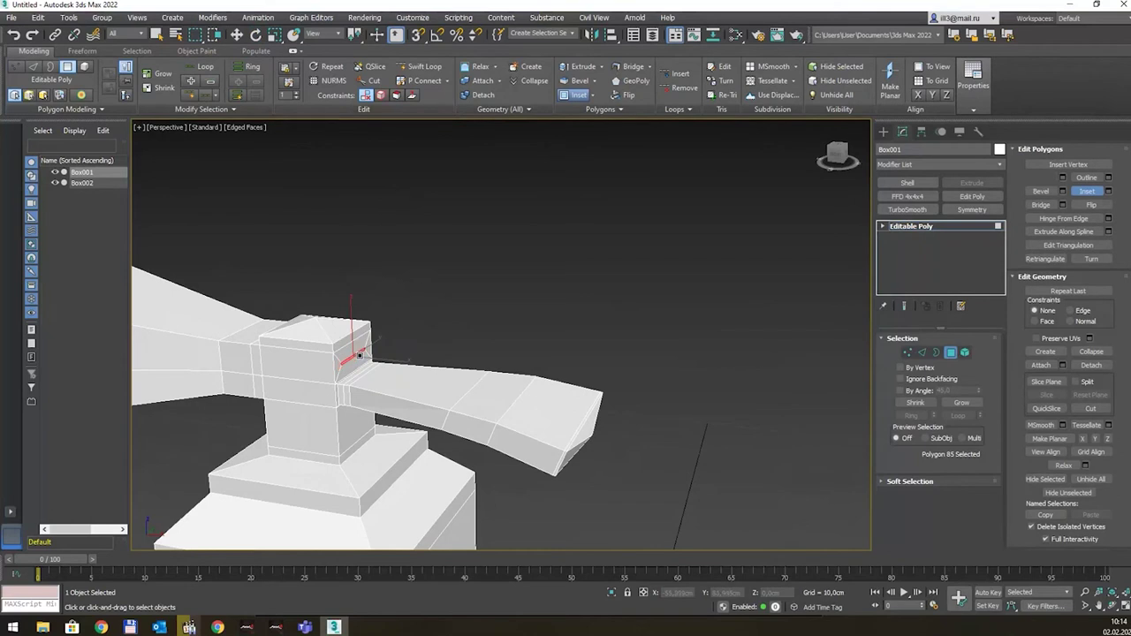
{"action": "mouse_move", "coordinate": [360, 356]}
{"action": "left_mouse_down"}
{"action": "mouse_move", "coordinate": [370, 362]}
{"action": "mouse_move", "coordinate": [360, 354]}
{"action": "left_mouse_up"}
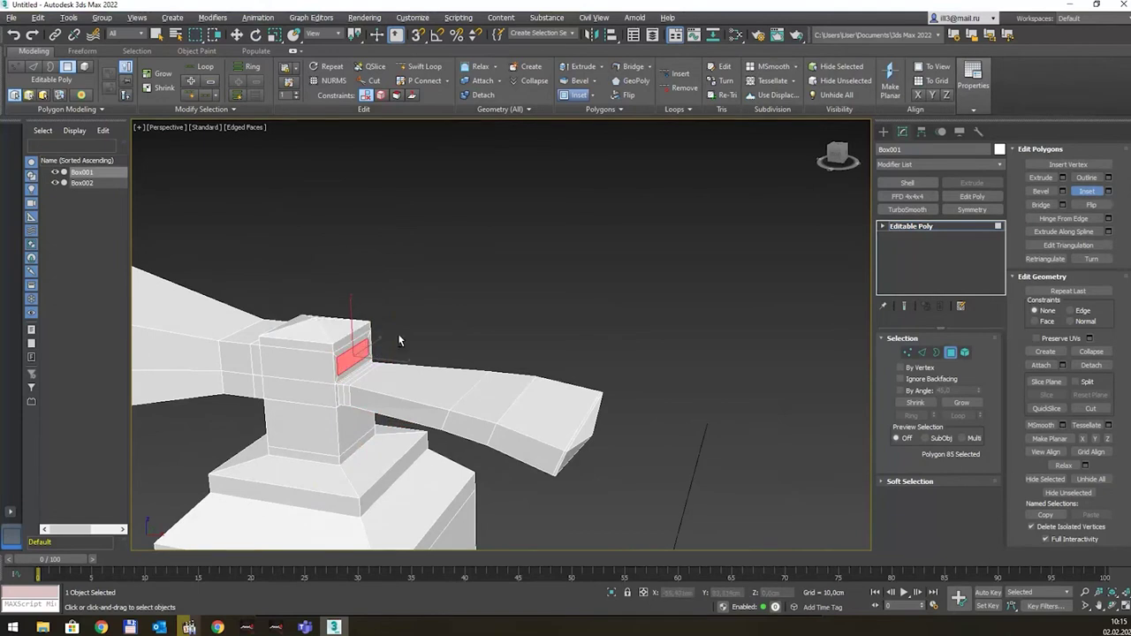
Delete the inset polygon to leave a rectangular hole in the valve block.
{"action": "middle_click_drag", "start_coordinate": [398, 333], "coordinate": [421, 331], "text": "alt"}
{"action": "key", "text": "Delete"}
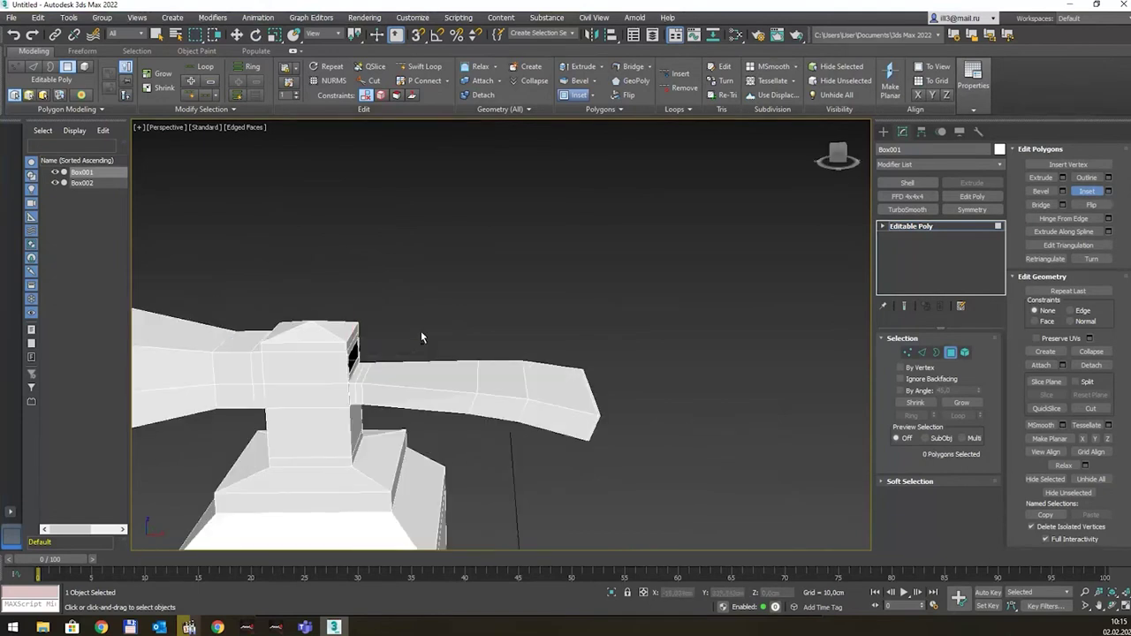
{"action": "key", "text": "3"}
{"action": "middle_click_drag", "start_coordinate": [443, 329], "coordinate": [395, 334], "text": "alt"}
Extrude the hole's border outward and upward into a second, lengthened lever arm.
{"action": "left_click", "coordinate": [364, 341]}
{"action": "key", "text": "e"}
{"action": "key", "text": "w"}
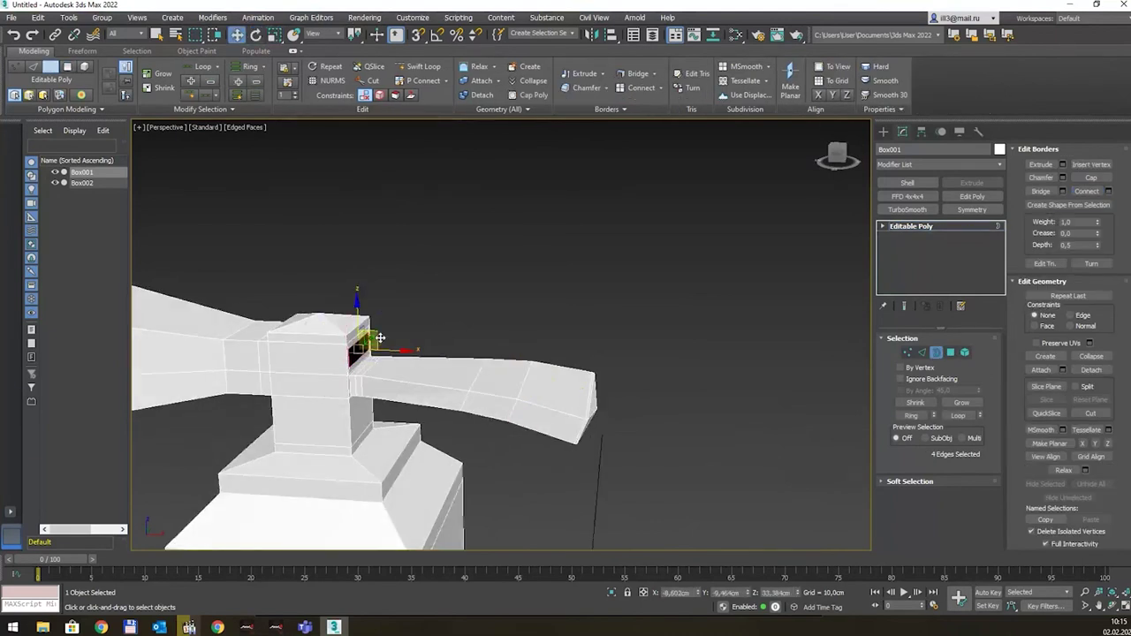
{"action": "left_click_drag", "start_coordinate": [398, 351], "coordinate": [568, 356]}
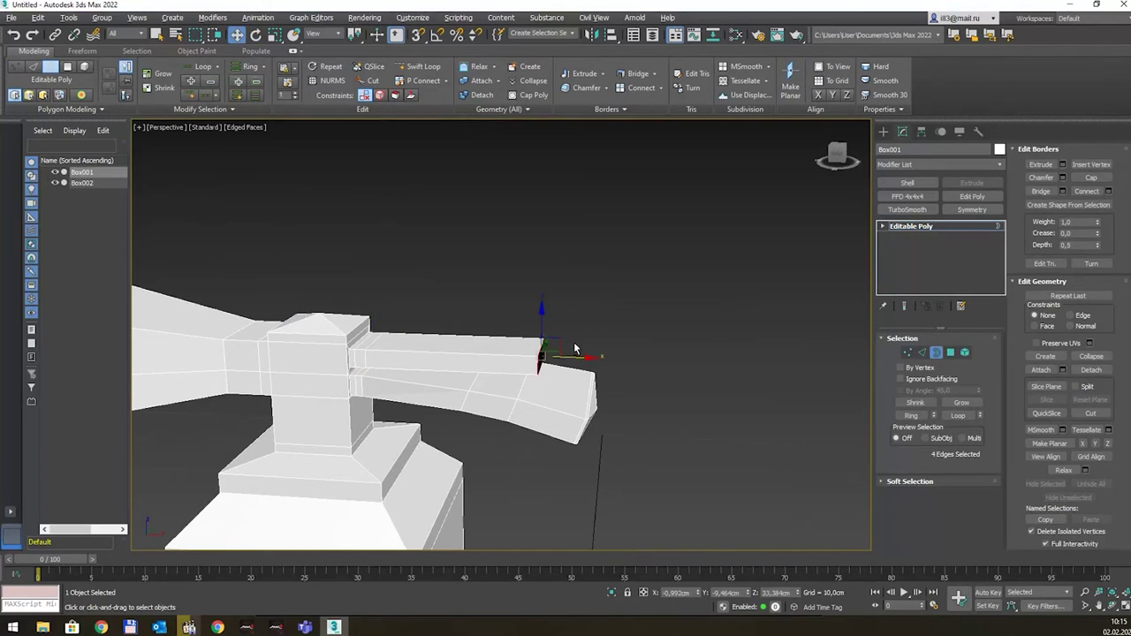
{"action": "middle_click_drag", "start_coordinate": [575, 348], "coordinate": [586, 321], "text": "alt"}
{"action": "left_click_drag", "start_coordinate": [541, 316], "coordinate": [544, 281]}
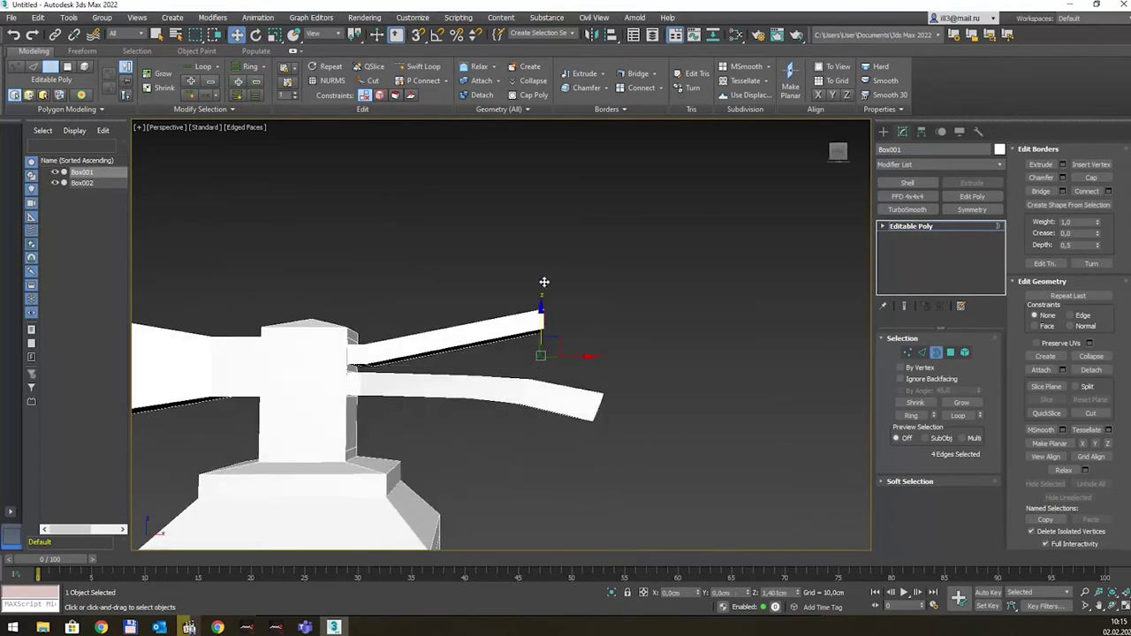
{"action": "mouse_move", "coordinate": [585, 269]}
{"action": "middle_mouse_down", "text": "alt"}
{"action": "mouse_move", "coordinate": [589, 310]}
{"action": "mouse_move", "coordinate": [570, 311]}
{"action": "middle_mouse_up", "text": "alt"}
{"action": "mouse_move", "coordinate": [555, 300]}
{"action": "left_mouse_down"}
{"action": "mouse_move", "coordinate": [503, 306]}
{"action": "mouse_move", "coordinate": [553, 295]}
{"action": "left_mouse_up"}
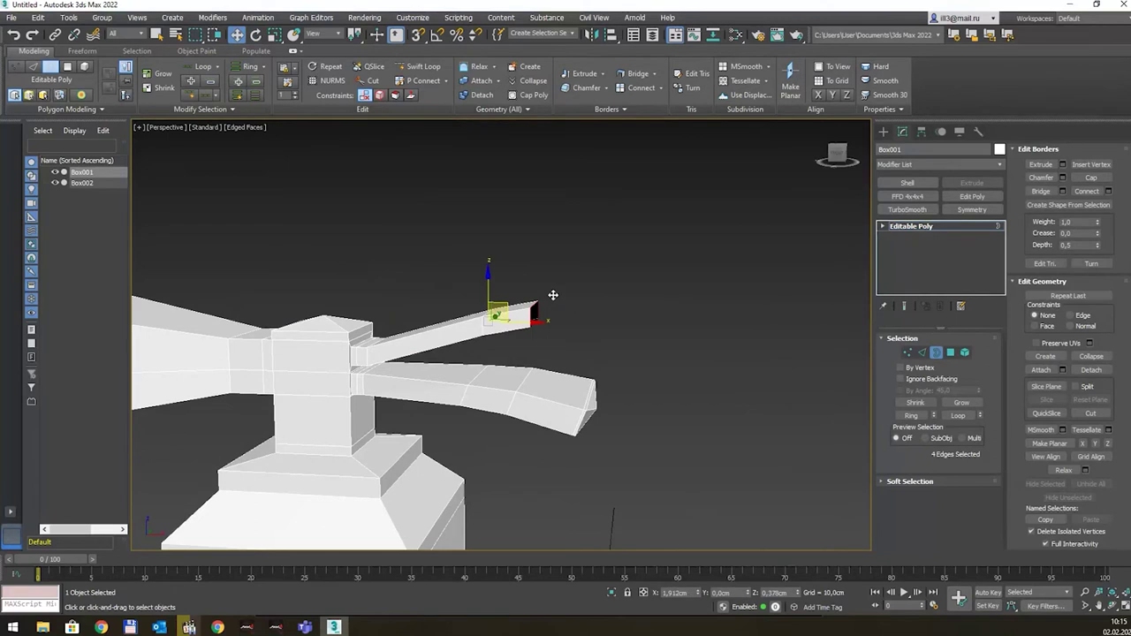
{"action": "left_click_drag", "start_coordinate": [554, 296], "coordinate": [603, 292]}
{"action": "mouse_move", "coordinate": [603, 292]}
{"action": "middle_mouse_down", "text": "alt"}
{"action": "mouse_move", "coordinate": [520, 306]}
{"action": "mouse_move", "coordinate": [590, 304]}
{"action": "middle_mouse_up", "text": "alt"}
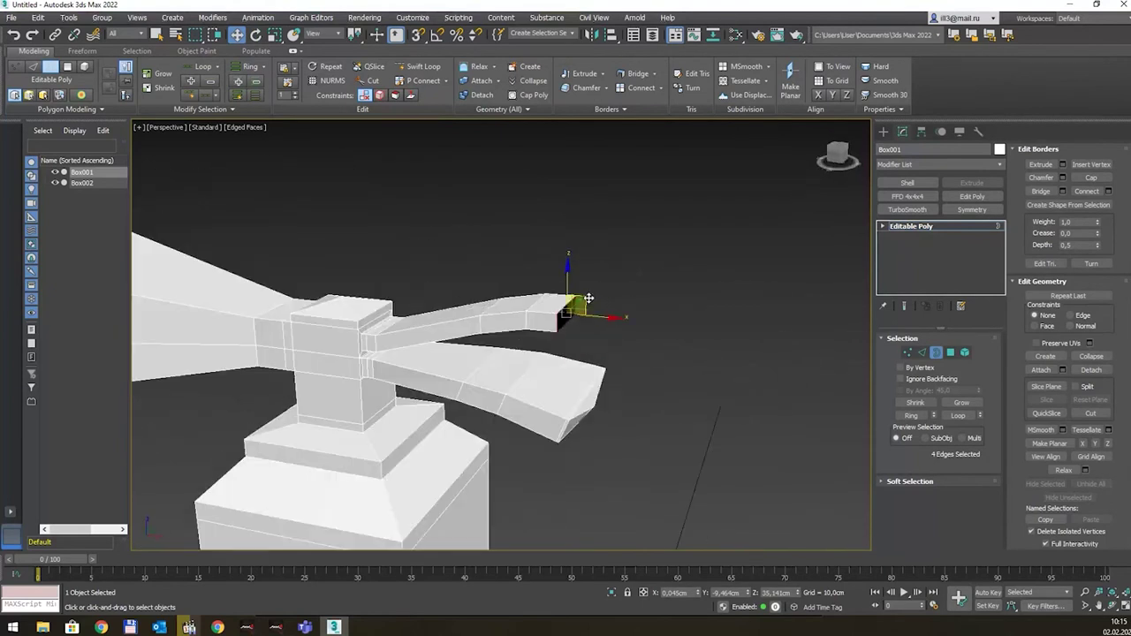
Scale the new arm's end border down to taper it, then cap it closed.
{"action": "key", "text": "r"}
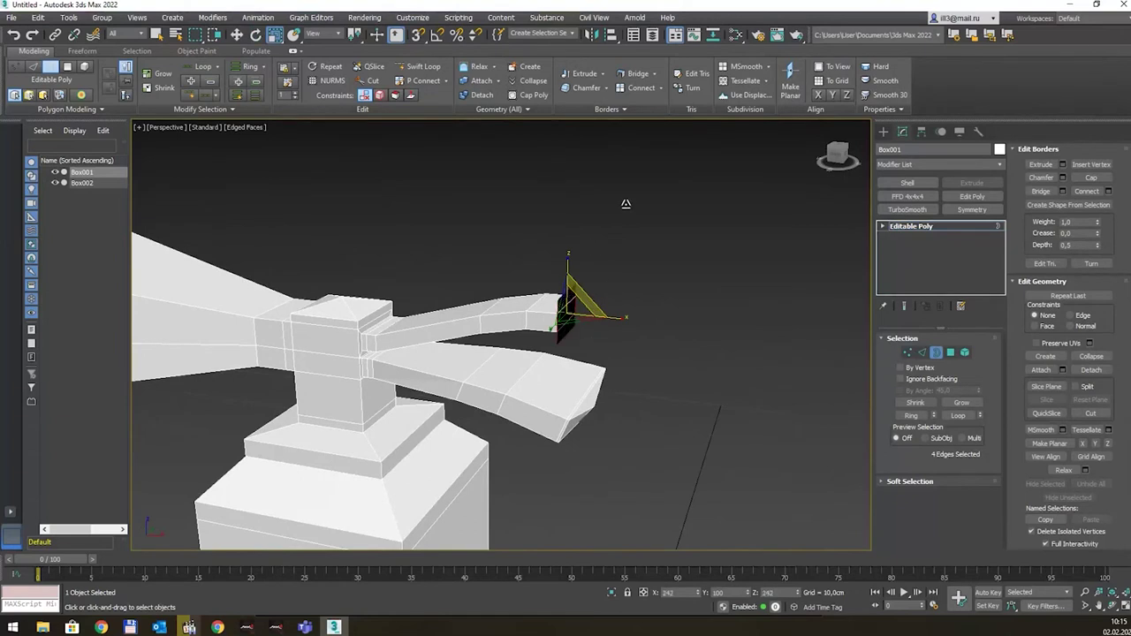
{"action": "scroll", "coordinate": [566, 299], "scroll_direction": "up", "scroll_amount": 3}
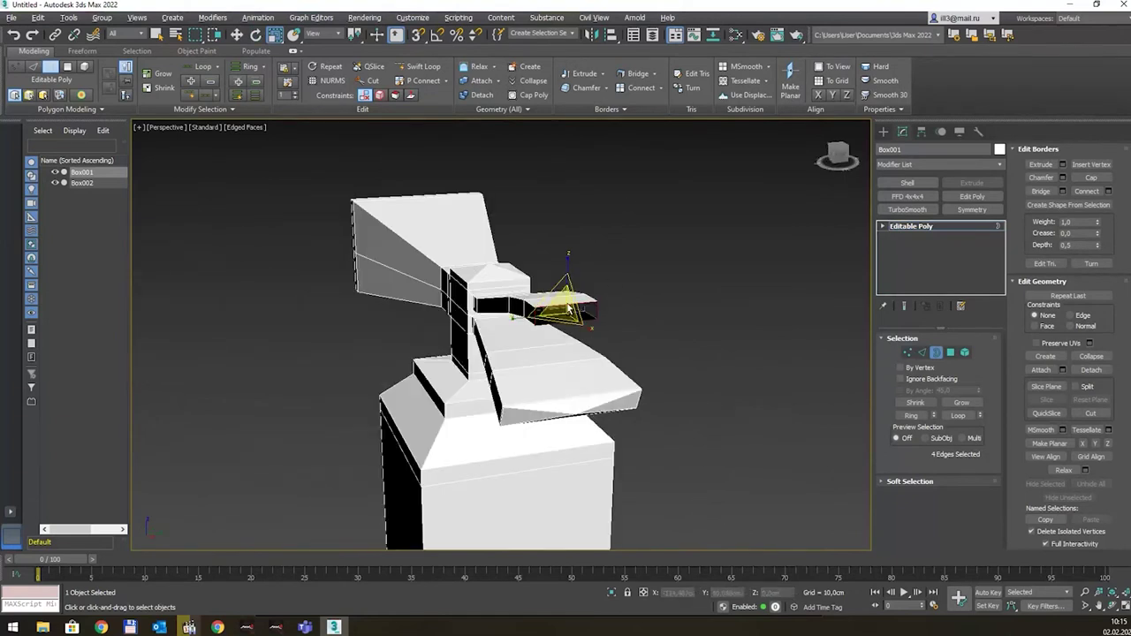
{"action": "scroll", "coordinate": [563, 301], "scroll_direction": "up", "scroll_amount": 3}
{"action": "left_click_drag", "start_coordinate": [570, 320], "coordinate": [573, 349]}
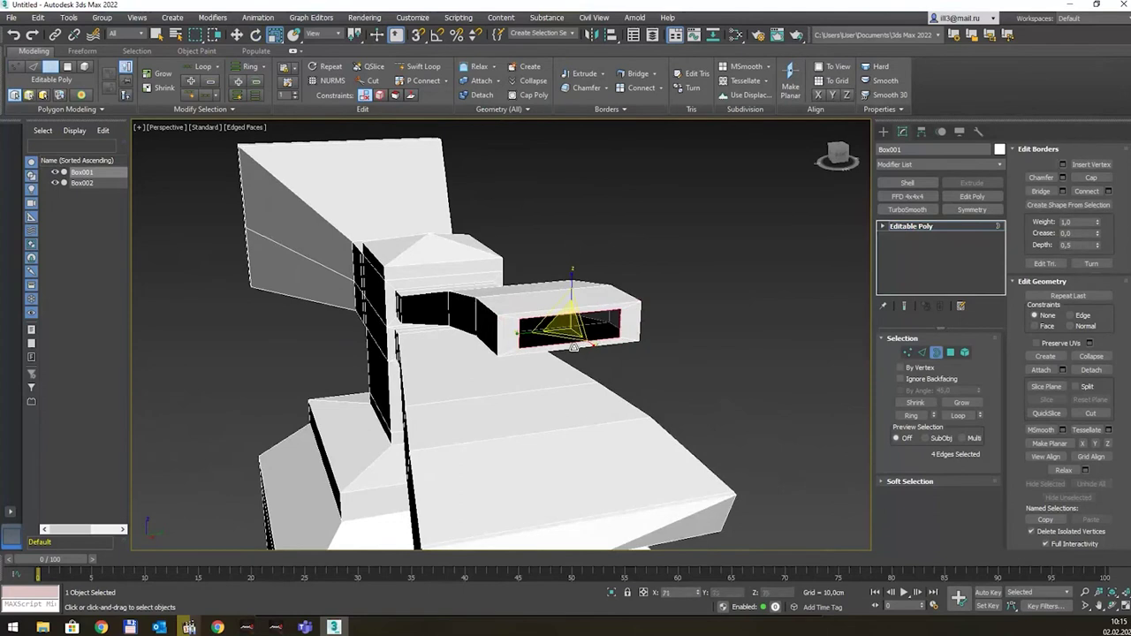
{"action": "key", "text": "w"}
{"action": "middle_click_drag", "start_coordinate": [579, 349], "coordinate": [657, 310], "text": "alt"}
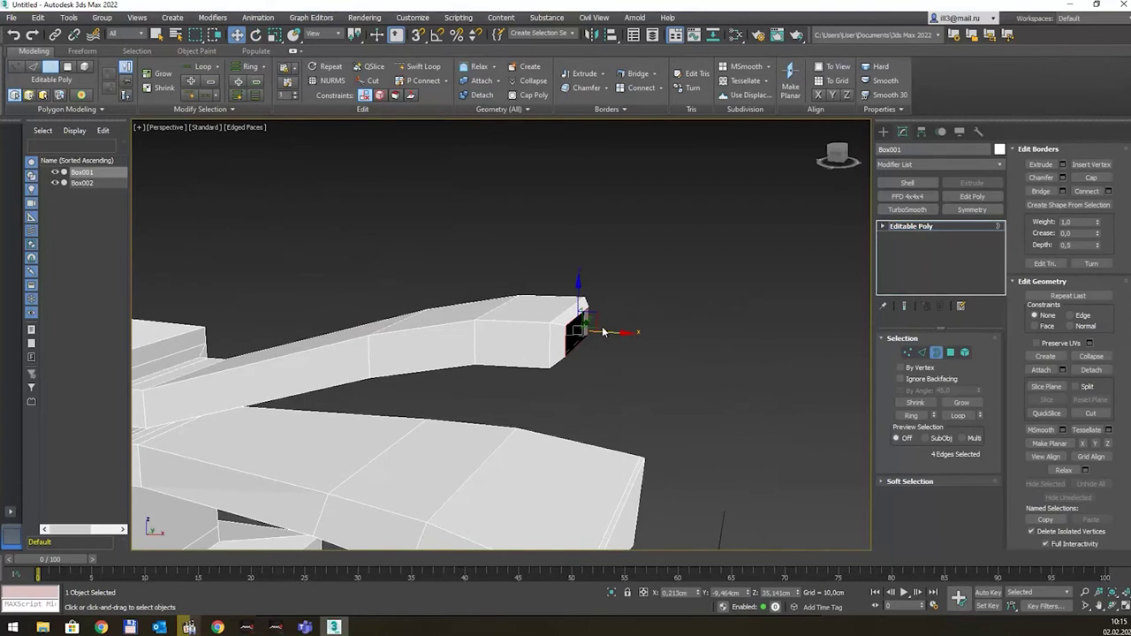
{"action": "left_click", "coordinate": [1092, 177]}
Select the upper arm's vertices in Vertex mode.
{"action": "mouse_move", "coordinate": [705, 276]}
{"action": "middle_mouse_down", "text": "alt"}
{"action": "mouse_move", "coordinate": [651, 265]}
{"action": "mouse_move", "coordinate": [751, 279]}
{"action": "mouse_move", "coordinate": [581, 283]}
{"action": "mouse_move", "coordinate": [635, 279]}
{"action": "mouse_move", "coordinate": [661, 226]}
{"action": "mouse_move", "coordinate": [588, 240]}
{"action": "mouse_move", "coordinate": [652, 253]}
{"action": "middle_mouse_up", "text": "alt"}
{"action": "scroll", "coordinate": [580, 283], "scroll_direction": "down", "scroll_amount": 5}
{"action": "scroll", "coordinate": [581, 283], "scroll_direction": "down", "scroll_amount": 2}
{"action": "scroll", "coordinate": [343, 281], "scroll_direction": "up", "scroll_amount": 3}
{"action": "middle_click_drag", "start_coordinate": [342, 281], "coordinate": [489, 330], "text": "alt"}
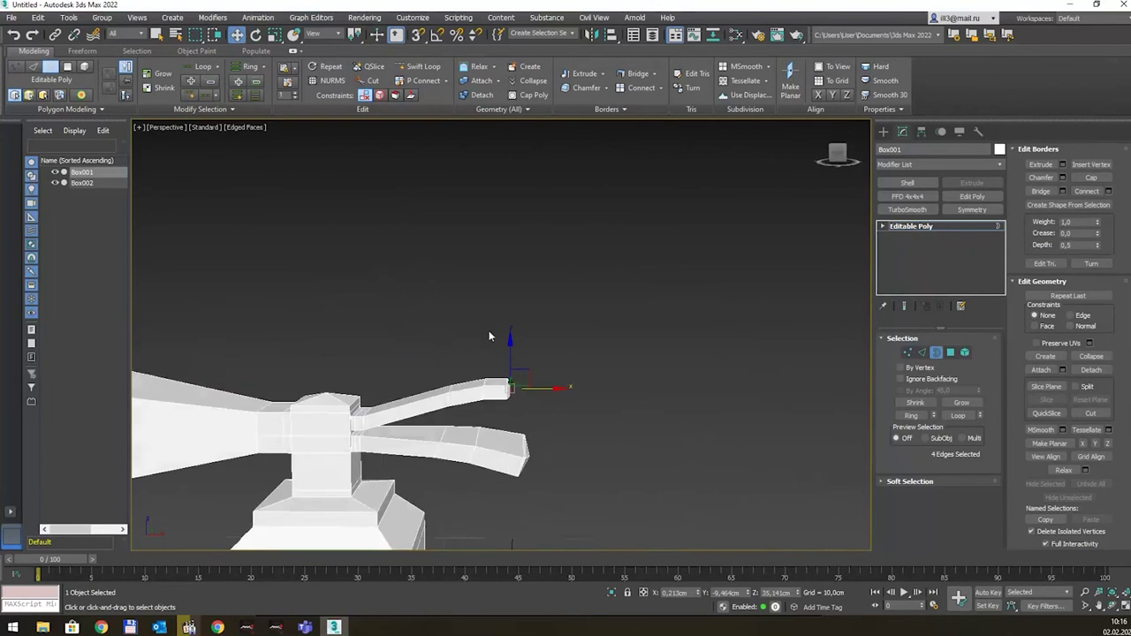
{"action": "key", "text": "1"}
{"action": "left_click_drag", "start_coordinate": [425, 359], "coordinate": [509, 425]}
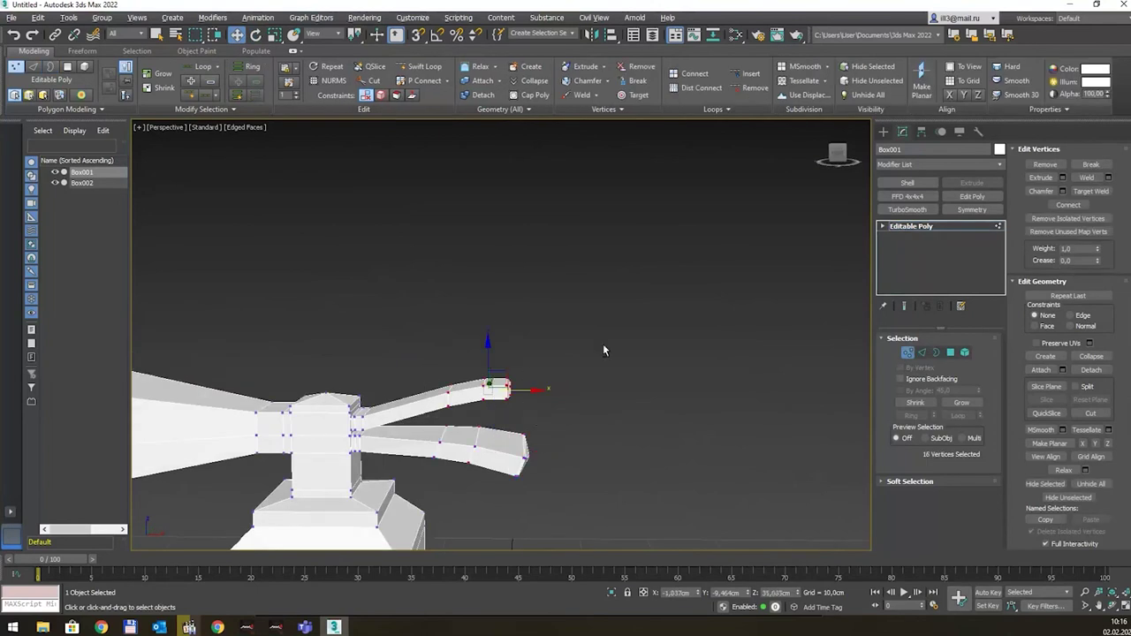
Stretch the selected upper-arm vertices and flatten the tip vertically to 25%.
{"action": "middle_click_drag", "start_coordinate": [603, 343], "coordinate": [542, 380], "text": "alt"}
{"action": "key", "text": "r"}
{"action": "left_click_drag", "start_coordinate": [484, 396], "coordinate": [418, 421]}
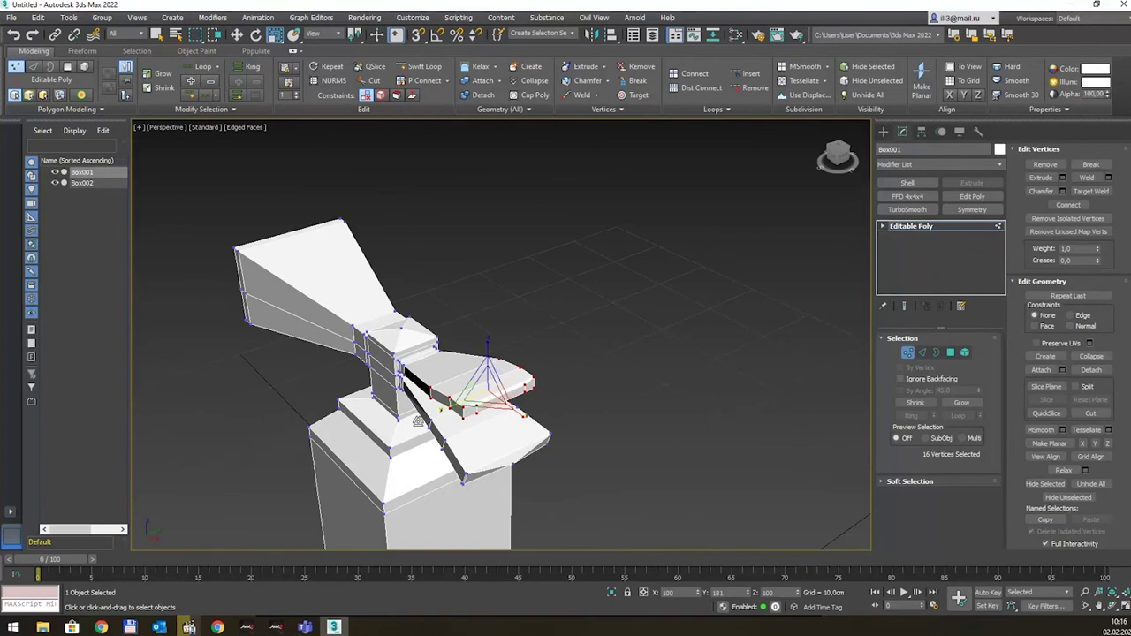
{"action": "mouse_move", "coordinate": [418, 421]}
{"action": "middle_mouse_down", "text": "alt"}
{"action": "mouse_move", "coordinate": [634, 373]}
{"action": "mouse_move", "coordinate": [672, 353]}
{"action": "middle_mouse_up", "text": "alt"}
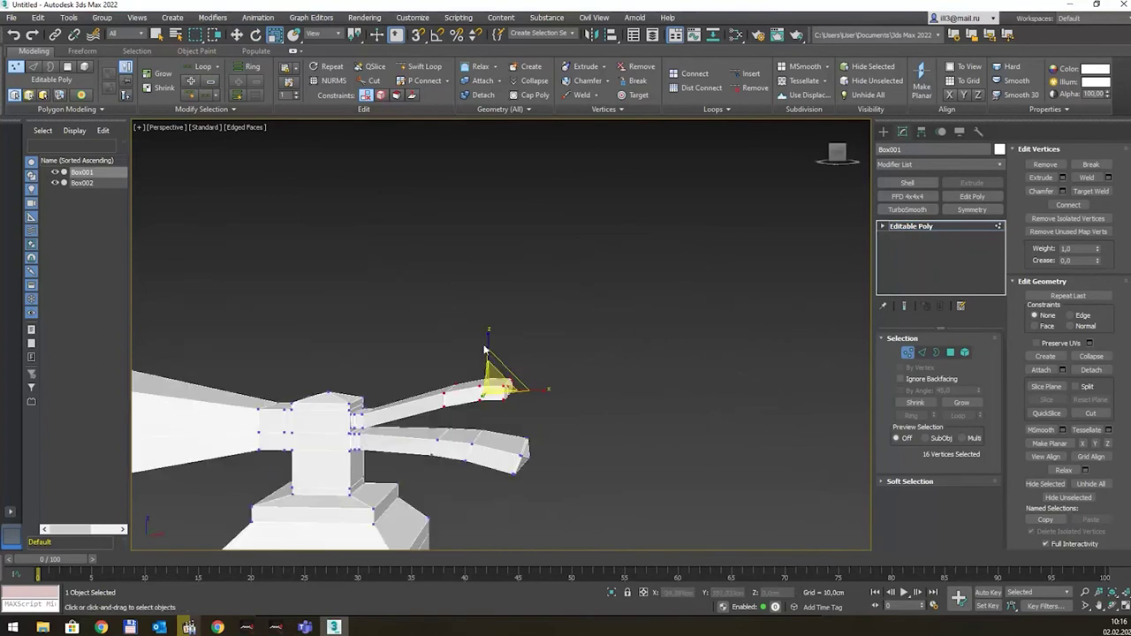
{"action": "left_click_drag", "start_coordinate": [489, 351], "coordinate": [489, 351]}
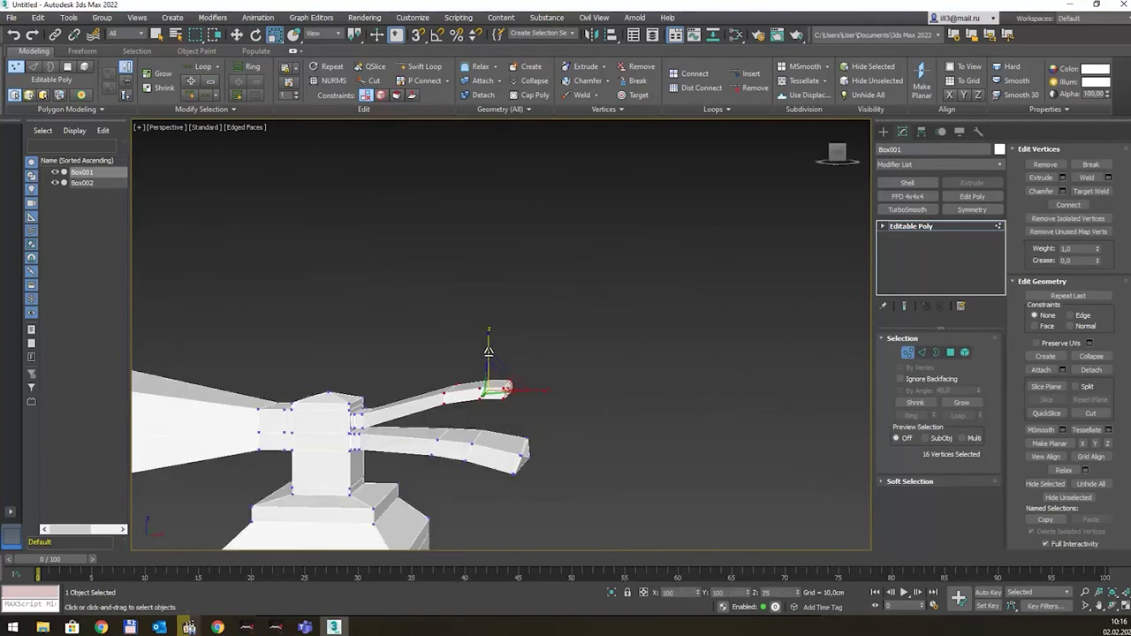
{"action": "scroll", "coordinate": [548, 353], "scroll_direction": "down", "scroll_amount": 3}
{"action": "mouse_move", "coordinate": [608, 354]}
{"action": "middle_mouse_down", "text": "alt"}
{"action": "mouse_move", "coordinate": [530, 308]}
{"action": "mouse_move", "coordinate": [654, 270]}
{"action": "mouse_move", "coordinate": [614, 271]}
{"action": "mouse_move", "coordinate": [672, 280]}
{"action": "middle_mouse_up", "text": "alt"}
Select the top polygon at the end of the upper lever in Polygon mode.
{"action": "scroll", "coordinate": [410, 305], "scroll_direction": "up", "scroll_amount": 2}
{"action": "mouse_move", "coordinate": [402, 291]}
{"action": "middle_mouse_down", "text": "alt"}
{"action": "mouse_move", "coordinate": [434, 297]}
{"action": "mouse_move", "coordinate": [411, 336]}
{"action": "middle_mouse_up", "text": "alt"}
{"action": "scroll", "coordinate": [433, 300], "scroll_direction": "up", "scroll_amount": 2}
{"action": "scroll", "coordinate": [414, 326], "scroll_direction": "up", "scroll_amount": 3}
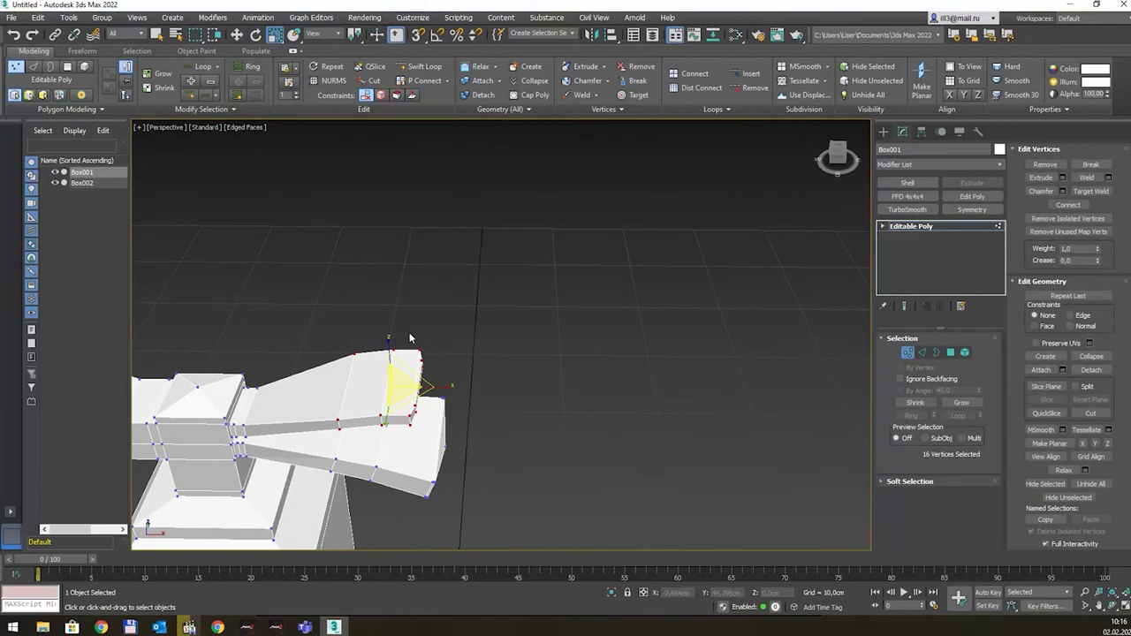
{"action": "middle_click_drag", "start_coordinate": [351, 368], "coordinate": [415, 364], "text": "alt"}
{"action": "scroll", "coordinate": [418, 364], "scroll_direction": "up", "scroll_amount": 2}
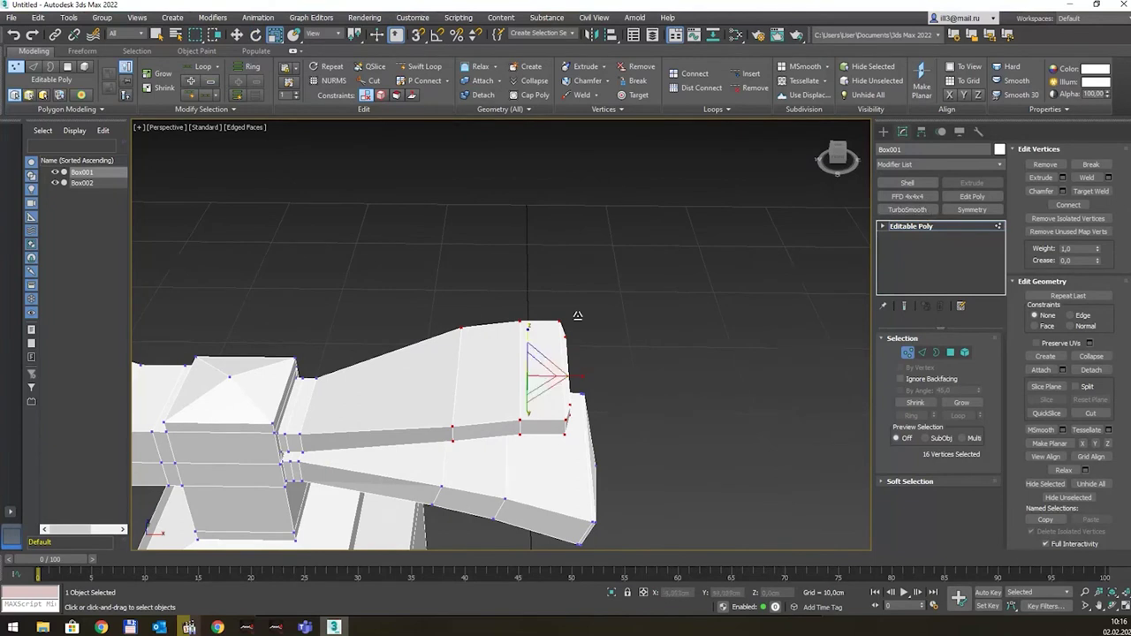
{"action": "left_click", "coordinate": [950, 353]}
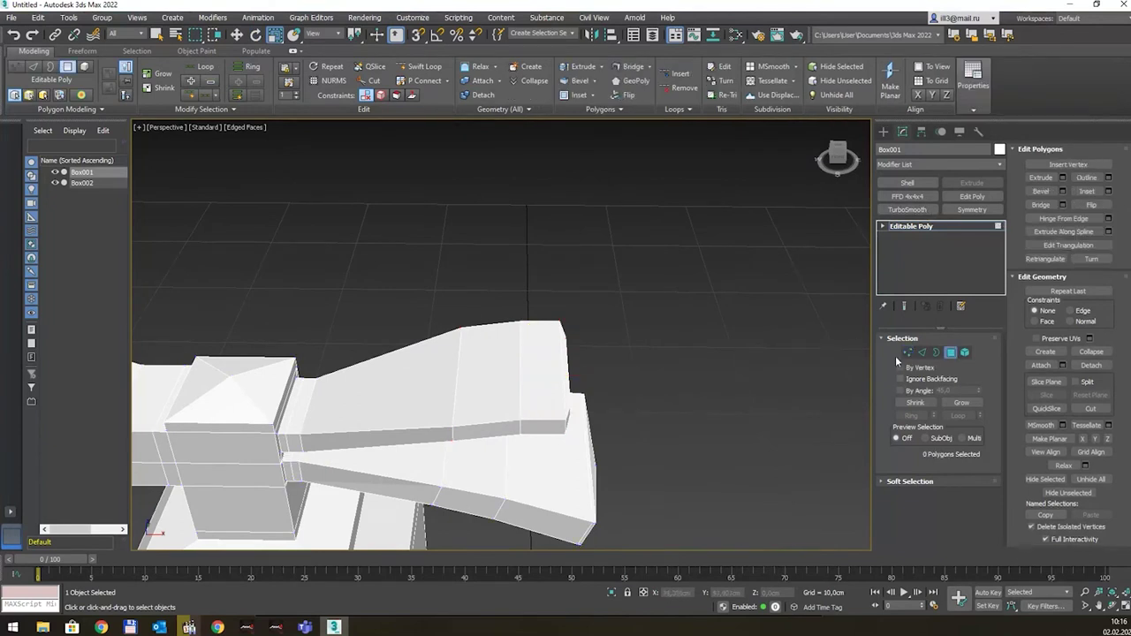
{"action": "middle_click_drag", "start_coordinate": [543, 364], "coordinate": [536, 357], "text": "alt"}
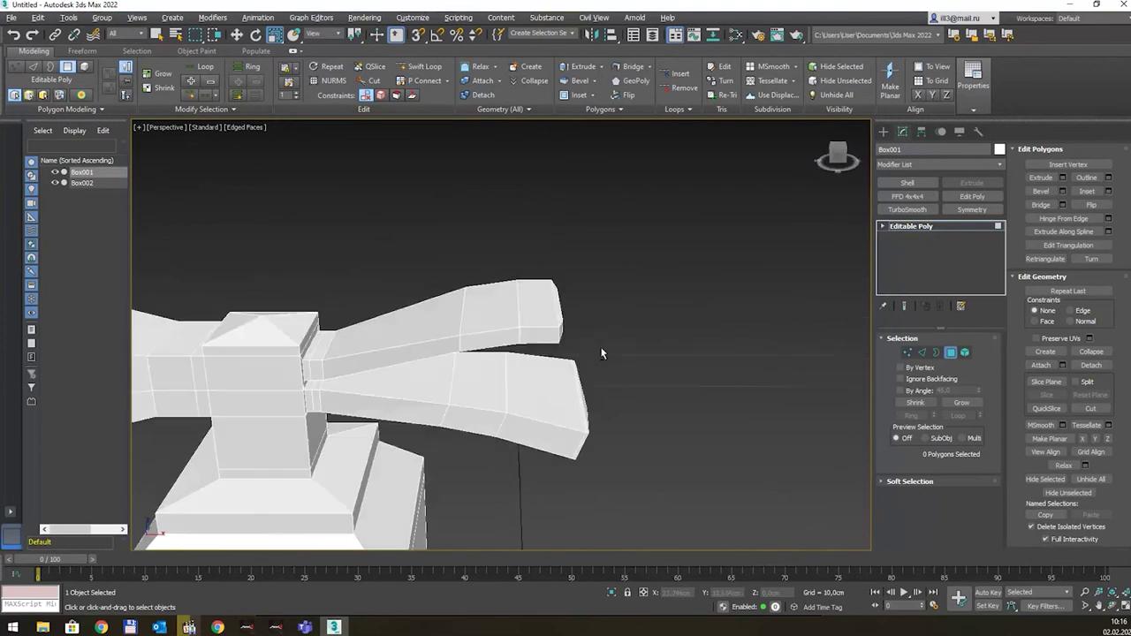
{"action": "left_click", "coordinate": [536, 357]}
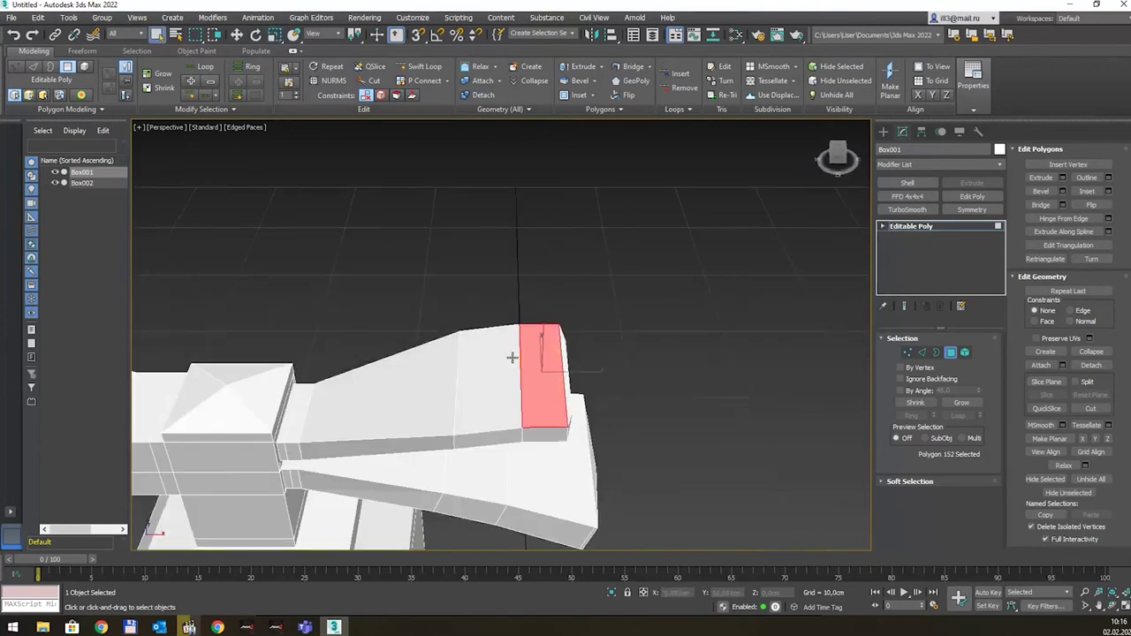
Add the remaining top faces of the upper lever, including the tip, to the selection.
{"action": "left_click", "coordinate": [512, 354], "text": "ctrl"}
{"action": "left_click", "coordinate": [402, 388], "text": "ctrl"}
{"action": "middle_click_drag", "start_coordinate": [416, 388], "coordinate": [415, 397], "text": "alt"}
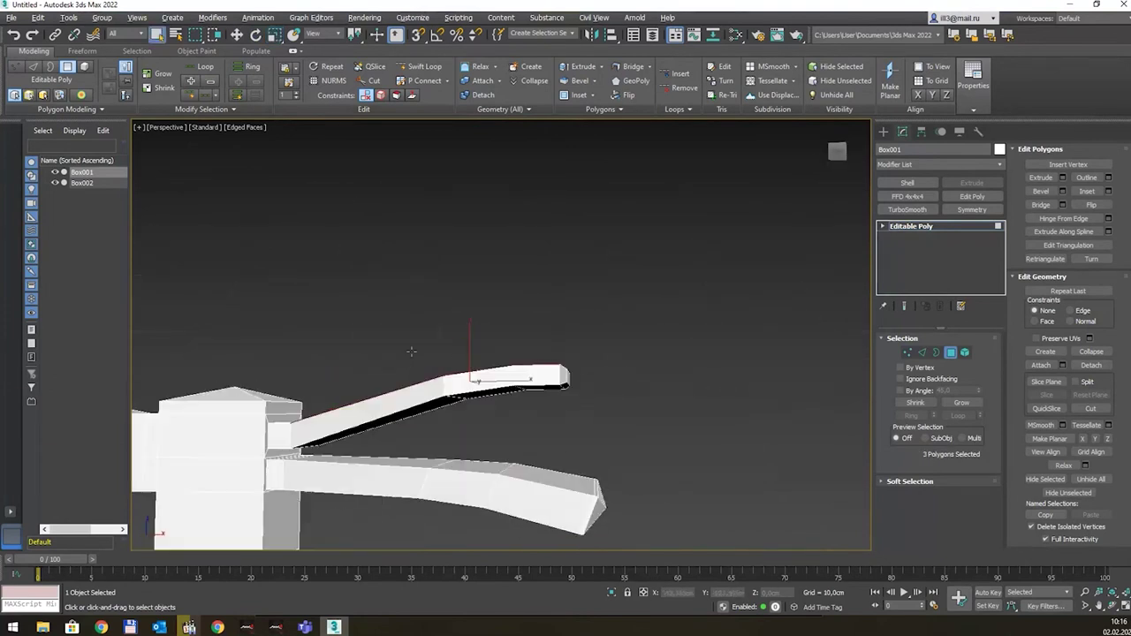
{"action": "left_click", "coordinate": [477, 399], "text": "ctrl"}
{"action": "left_click", "coordinate": [495, 388], "text": "ctrl"}
{"action": "left_click", "coordinate": [544, 380], "text": "ctrl"}
{"action": "mouse_move", "coordinate": [543, 380]}
{"action": "middle_mouse_down", "text": "alt"}
{"action": "mouse_move", "coordinate": [578, 243]}
{"action": "mouse_move", "coordinate": [529, 319]}
{"action": "mouse_move", "coordinate": [538, 354]}
{"action": "mouse_move", "coordinate": [590, 356]}
{"action": "middle_mouse_up", "text": "alt"}
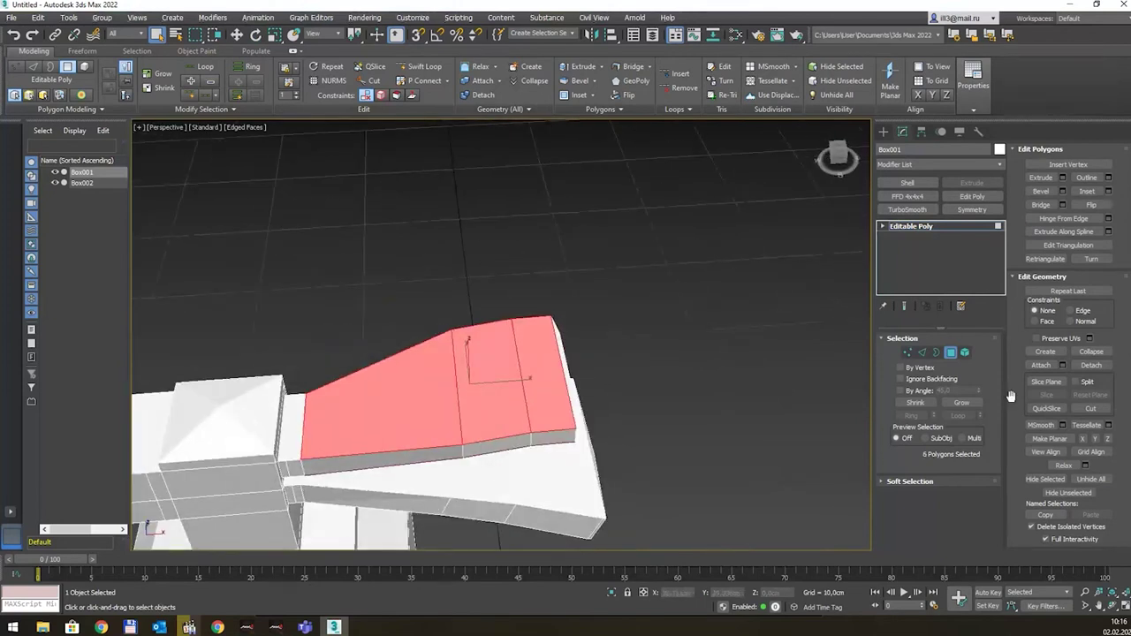
Preview a 0,666 cm inset, check the inset type options, then cancel it.
{"action": "left_click", "coordinate": [595, 103]}
{"action": "mouse_move", "coordinate": [566, 331]}
{"action": "middle_mouse_down", "text": "alt"}
{"action": "mouse_move", "coordinate": [566, 311]}
{"action": "mouse_move", "coordinate": [499, 377]}
{"action": "middle_mouse_up", "text": "alt"}
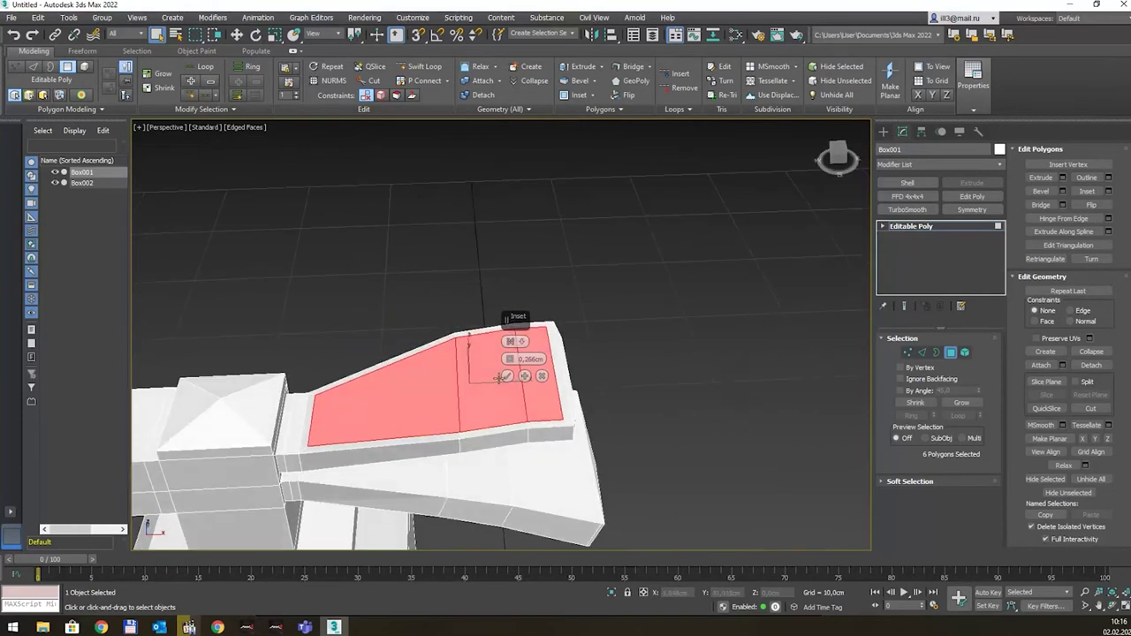
{"action": "left_click_drag", "start_coordinate": [509, 359], "coordinate": [509, 353]}
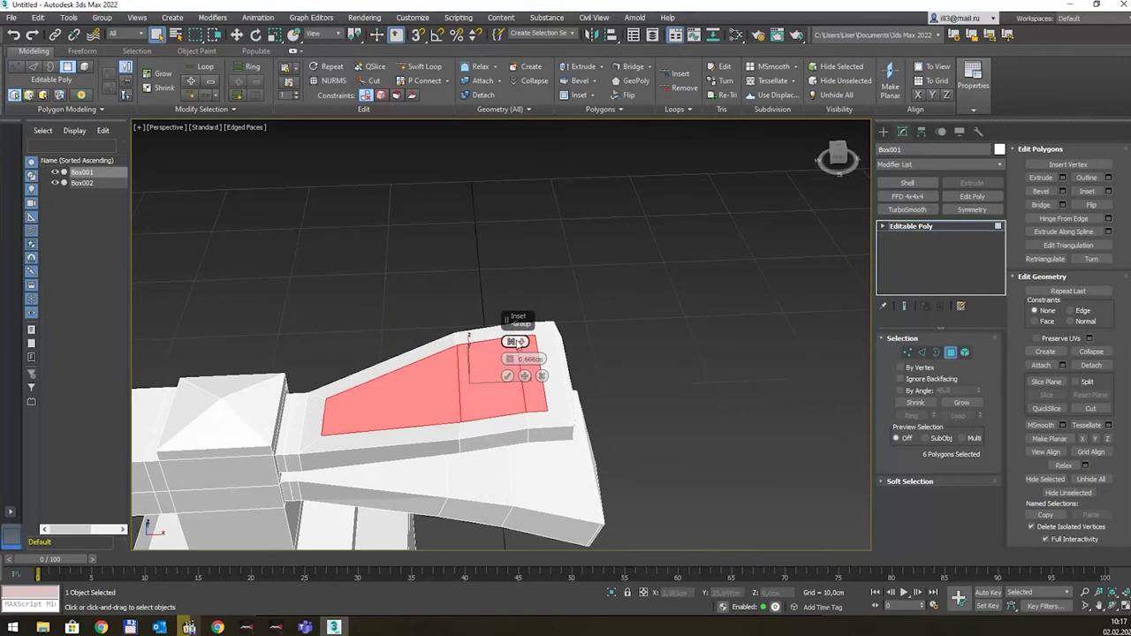
{"action": "left_click", "coordinate": [521, 343]}
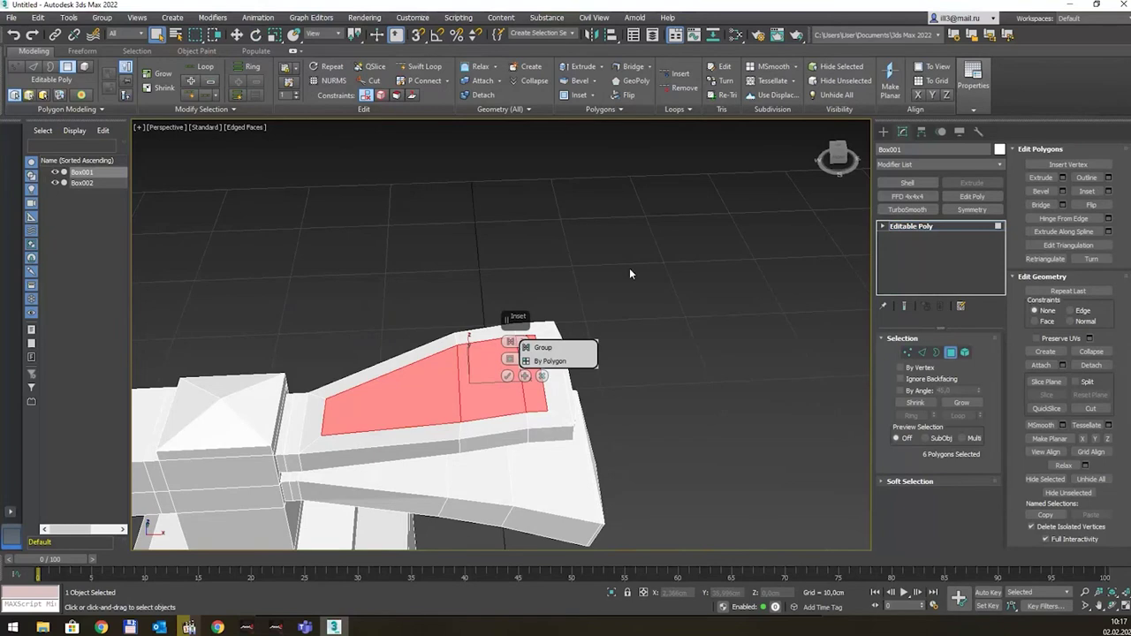
{"action": "key", "text": "Escape"}
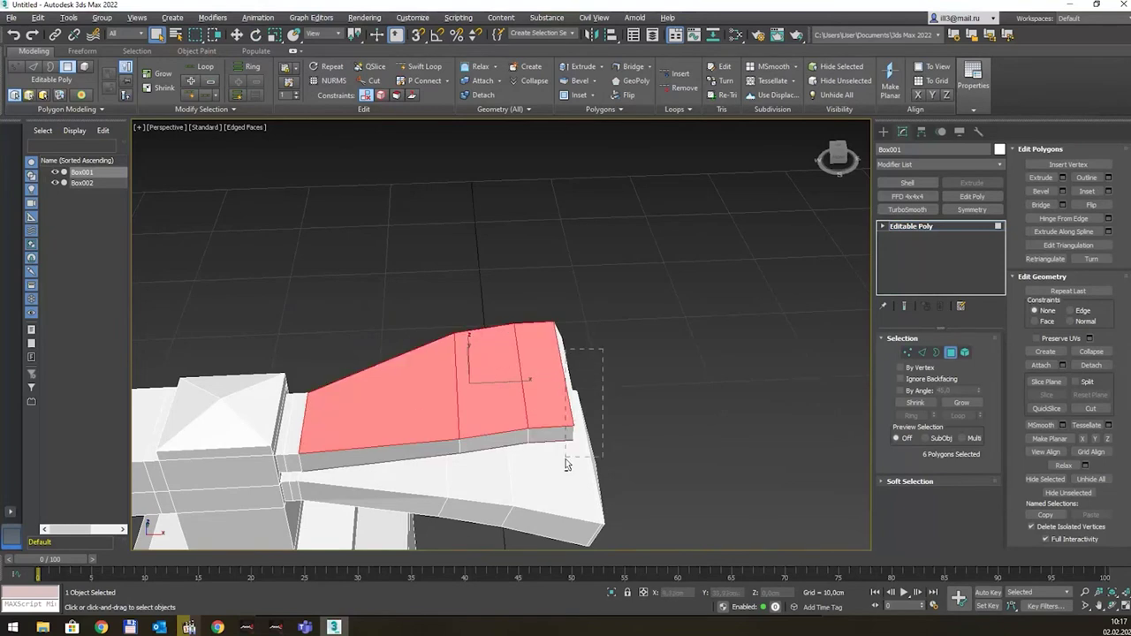
Deselect the tip column and inset the four top lever faces by 0,666 cm.
{"action": "left_click_drag", "start_coordinate": [566, 464], "coordinate": [566, 462], "text": "alt"}
{"action": "middle_click_drag", "start_coordinate": [567, 461], "coordinate": [572, 432], "text": "alt"}
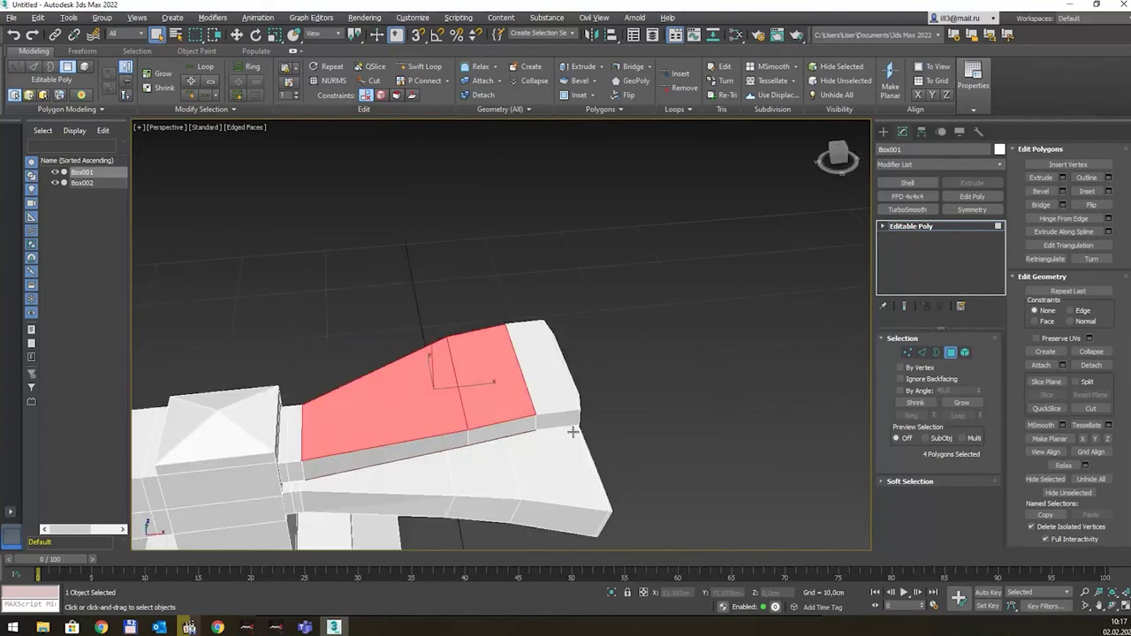
{"action": "left_click", "coordinate": [591, 98]}
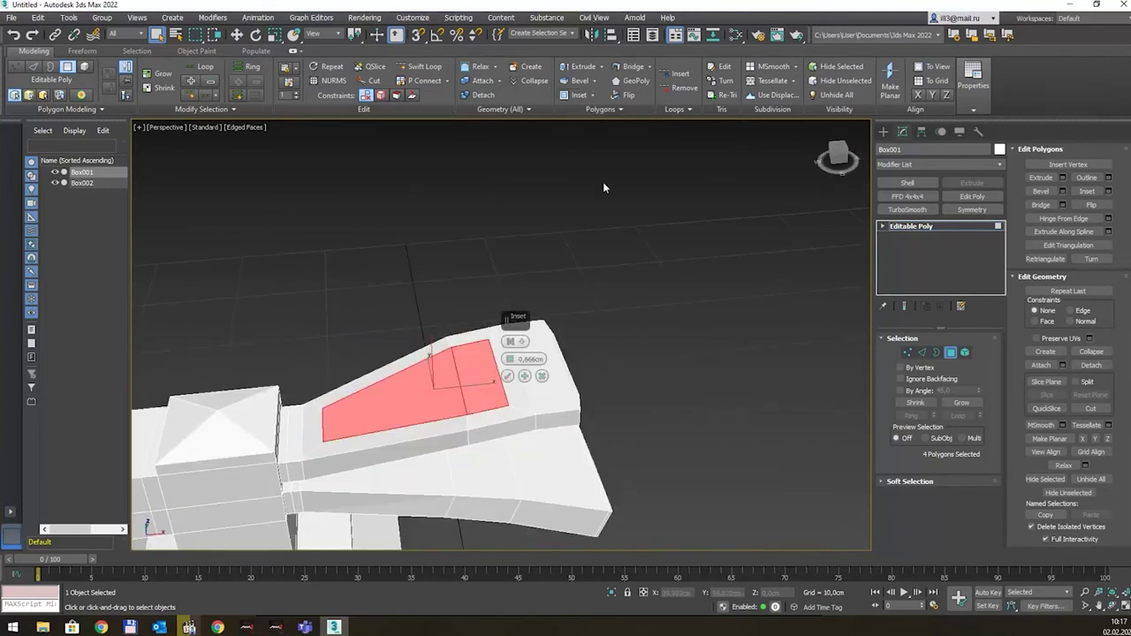
{"action": "left_click", "coordinate": [506, 377]}
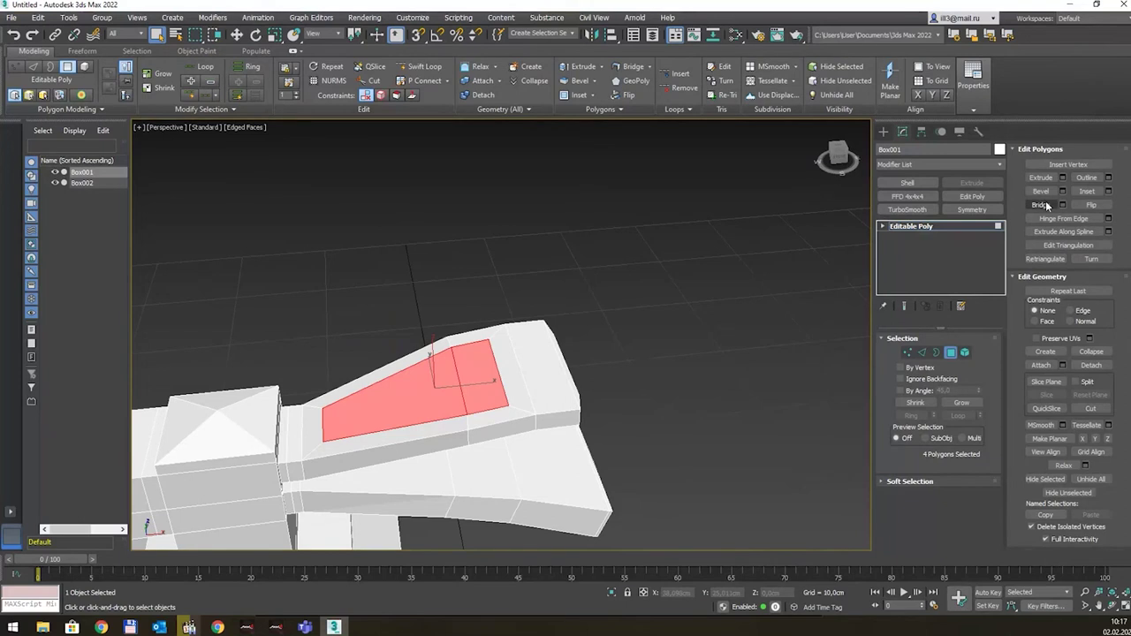
Bridge the inset lever faces into a through-hole, then zoom out to show both extinguishers.
{"action": "left_click", "coordinate": [1042, 205]}
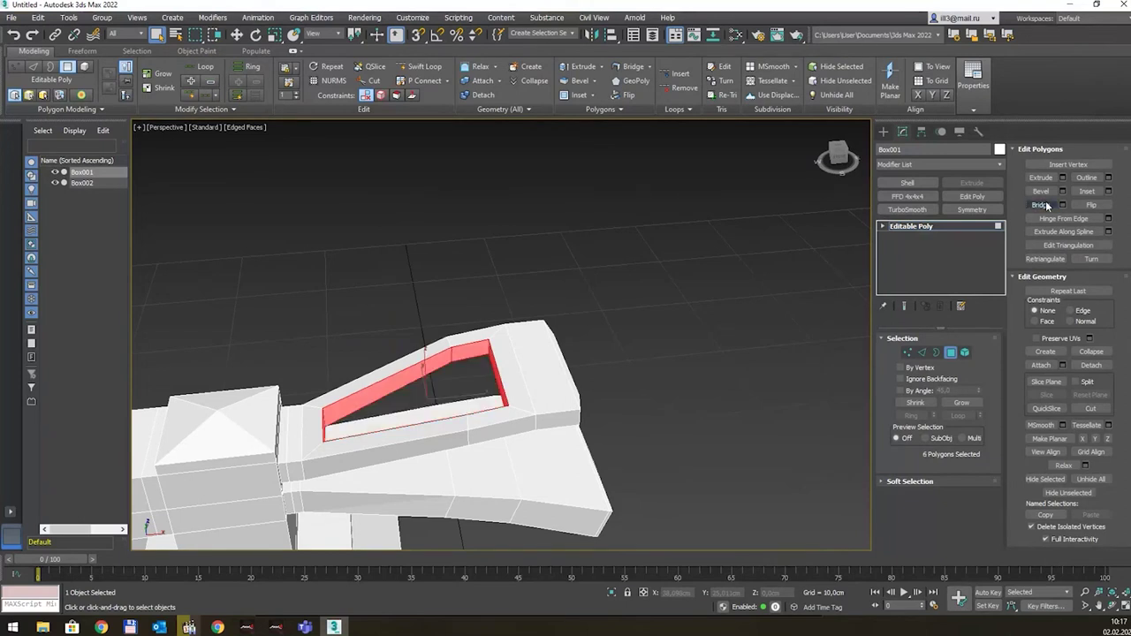
{"action": "mouse_move", "coordinate": [630, 290]}
{"action": "middle_mouse_down", "text": "alt"}
{"action": "mouse_move", "coordinate": [492, 267]}
{"action": "mouse_move", "coordinate": [503, 222]}
{"action": "mouse_move", "coordinate": [481, 307]}
{"action": "mouse_move", "coordinate": [521, 310]}
{"action": "mouse_move", "coordinate": [486, 281]}
{"action": "mouse_move", "coordinate": [486, 302]}
{"action": "mouse_move", "coordinate": [596, 271]}
{"action": "mouse_move", "coordinate": [549, 276]}
{"action": "mouse_move", "coordinate": [699, 286]}
{"action": "mouse_move", "coordinate": [631, 296]}
{"action": "mouse_move", "coordinate": [676, 295]}
{"action": "mouse_move", "coordinate": [741, 328]}
{"action": "mouse_move", "coordinate": [739, 360]}
{"action": "mouse_move", "coordinate": [767, 349]}
{"action": "mouse_move", "coordinate": [560, 320]}
{"action": "middle_mouse_up", "text": "alt"}
{"action": "scroll", "coordinate": [486, 302], "scroll_direction": "down", "scroll_amount": 3}
{"action": "scroll", "coordinate": [676, 287], "scroll_direction": "down", "scroll_amount": 3}
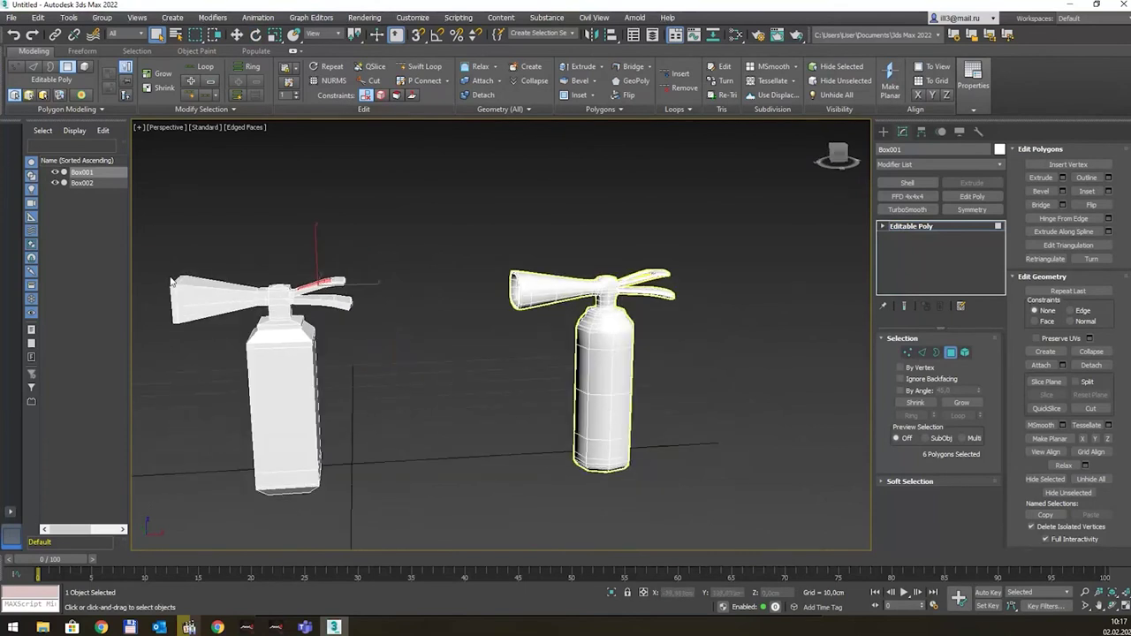
{"action": "mouse_move", "coordinate": [228, 265]}
{"action": "middle_mouse_down", "text": "alt"}
{"action": "mouse_move", "coordinate": [346, 278]}
{"action": "mouse_move", "coordinate": [297, 273]}
{"action": "mouse_move", "coordinate": [433, 253]}
{"action": "mouse_move", "coordinate": [372, 266]}
{"action": "mouse_move", "coordinate": [392, 296]}
{"action": "middle_mouse_up", "text": "alt"}
Box-select the nozzle vertices and raise them slightly on Z.
{"action": "left_click", "coordinate": [907, 352]}
{"action": "left_click_drag", "start_coordinate": [209, 265], "coordinate": [290, 296]}
{"action": "left_click_drag", "start_coordinate": [293, 290], "coordinate": [292, 288]}
{"action": "key", "text": "w"}
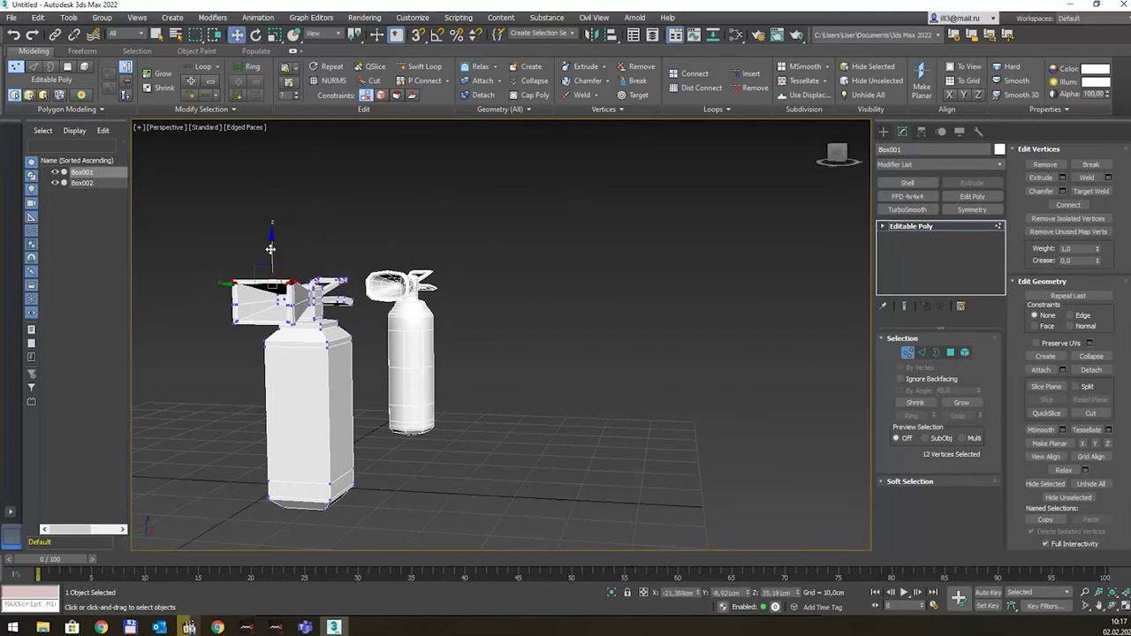
{"action": "left_click_drag", "start_coordinate": [272, 258], "coordinate": [272, 251]}
Reselect the nozzle-mouth vertices, then exit Vertex mode and clear the selection.
{"action": "left_click", "coordinate": [228, 321]}
{"action": "key", "text": "q"}
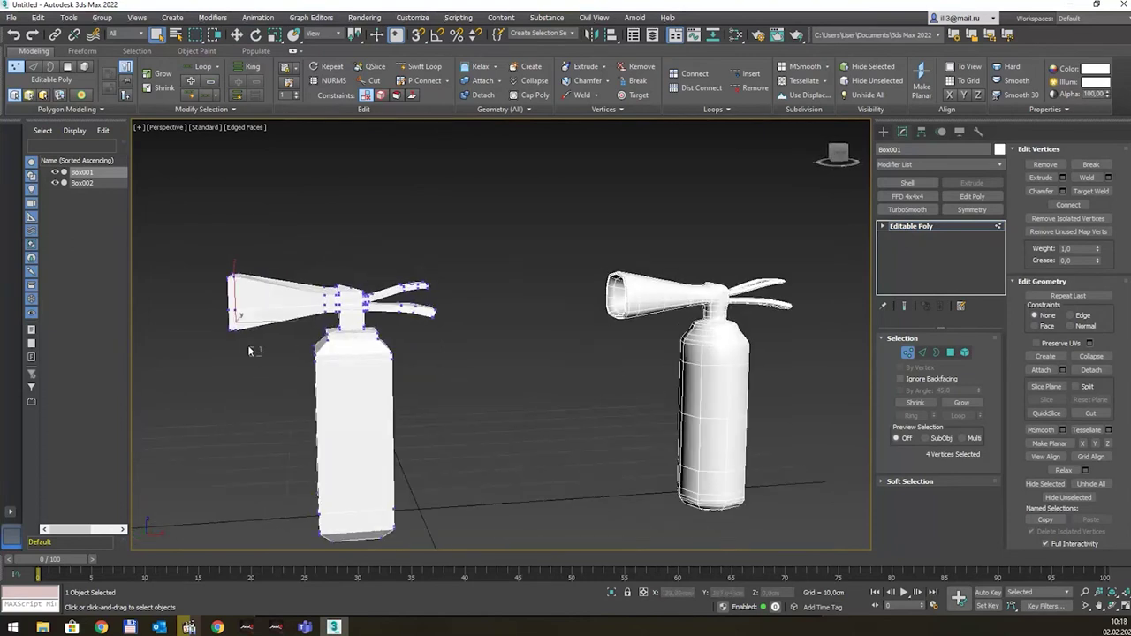
{"action": "left_click_drag", "start_coordinate": [260, 356], "coordinate": [201, 327]}
{"action": "key", "text": "w"}
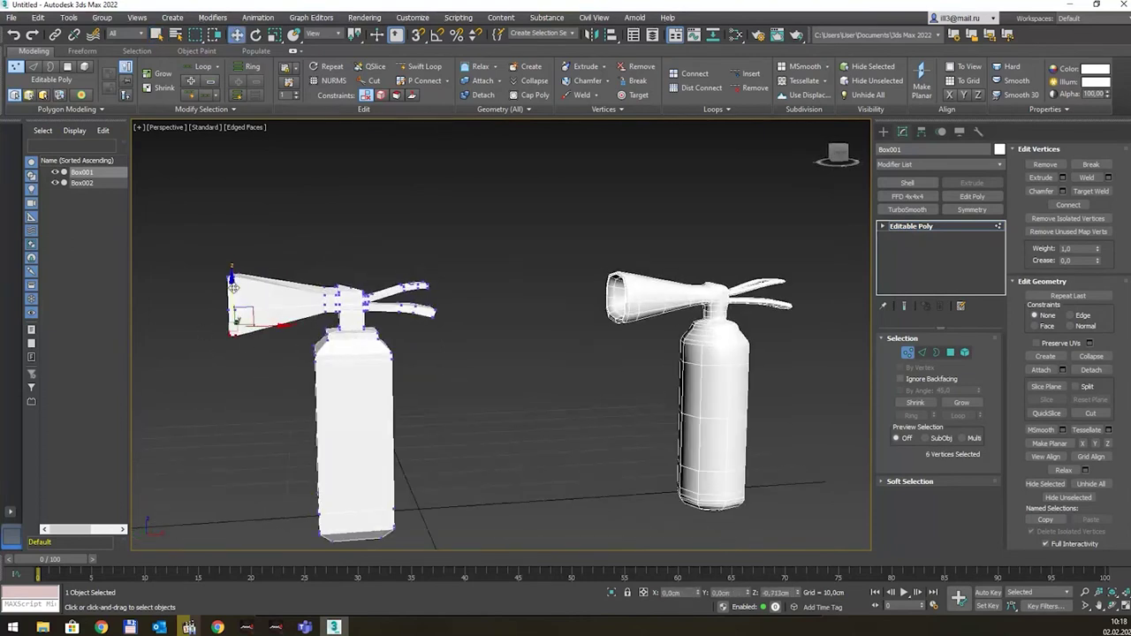
{"action": "mouse_move", "coordinate": [233, 281]}
{"action": "middle_mouse_down", "text": "alt"}
{"action": "mouse_move", "coordinate": [366, 273]}
{"action": "mouse_move", "coordinate": [334, 285]}
{"action": "mouse_move", "coordinate": [349, 278]}
{"action": "middle_mouse_up", "text": "alt"}
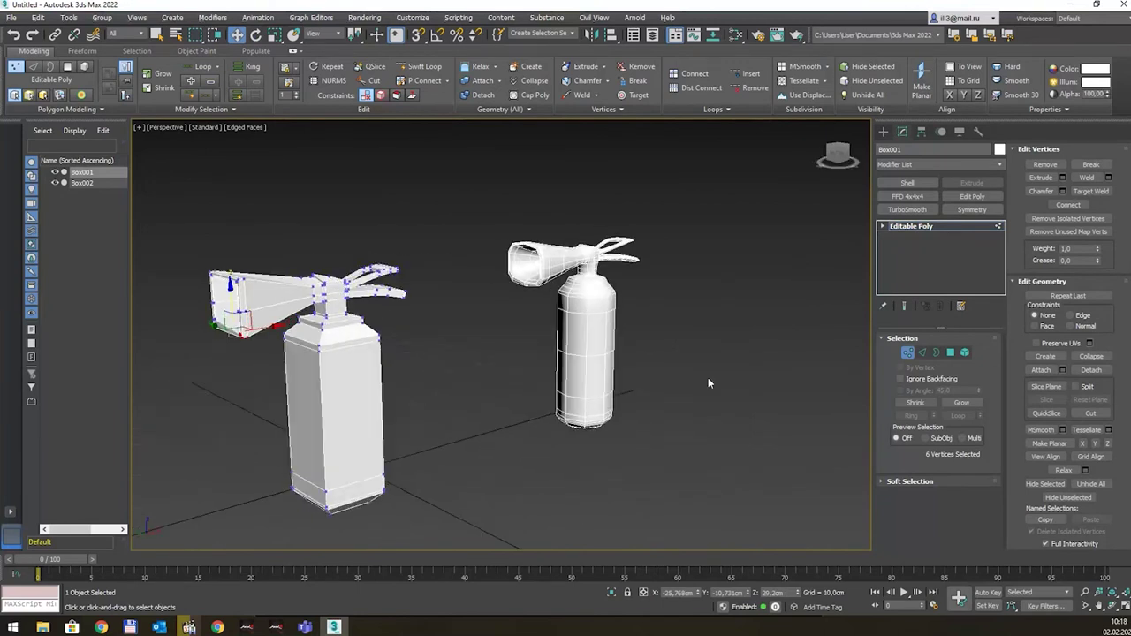
{"action": "left_click", "coordinate": [907, 352]}
{"action": "mouse_move", "coordinate": [654, 283]}
{"action": "middle_mouse_down", "text": "alt"}
{"action": "mouse_move", "coordinate": [665, 312]}
{"action": "mouse_move", "coordinate": [602, 318]}
{"action": "mouse_move", "coordinate": [631, 290]}
{"action": "mouse_move", "coordinate": [606, 272]}
{"action": "middle_mouse_up", "text": "alt"}
{"action": "key", "text": "ctrl+d"}
{"action": "scroll", "coordinate": [598, 306], "scroll_direction": "up", "scroll_amount": 2}
Select Box002 and raise its TurboSmooth iterations from 1 to 2.
{"action": "left_click", "coordinate": [515, 293]}
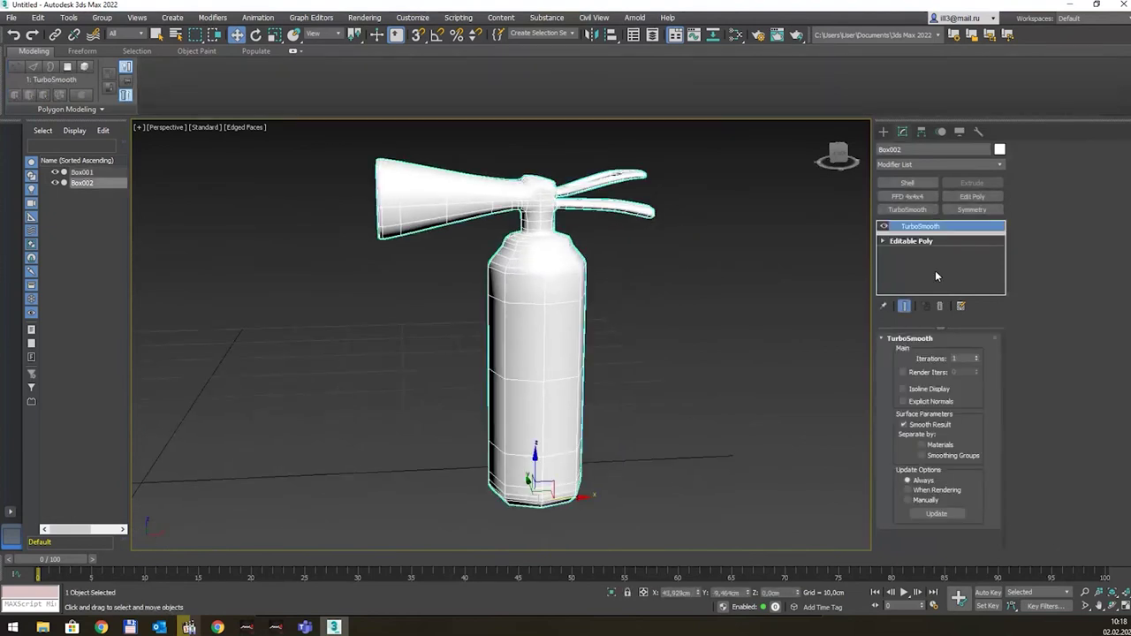
{"action": "left_click", "coordinate": [977, 356]}
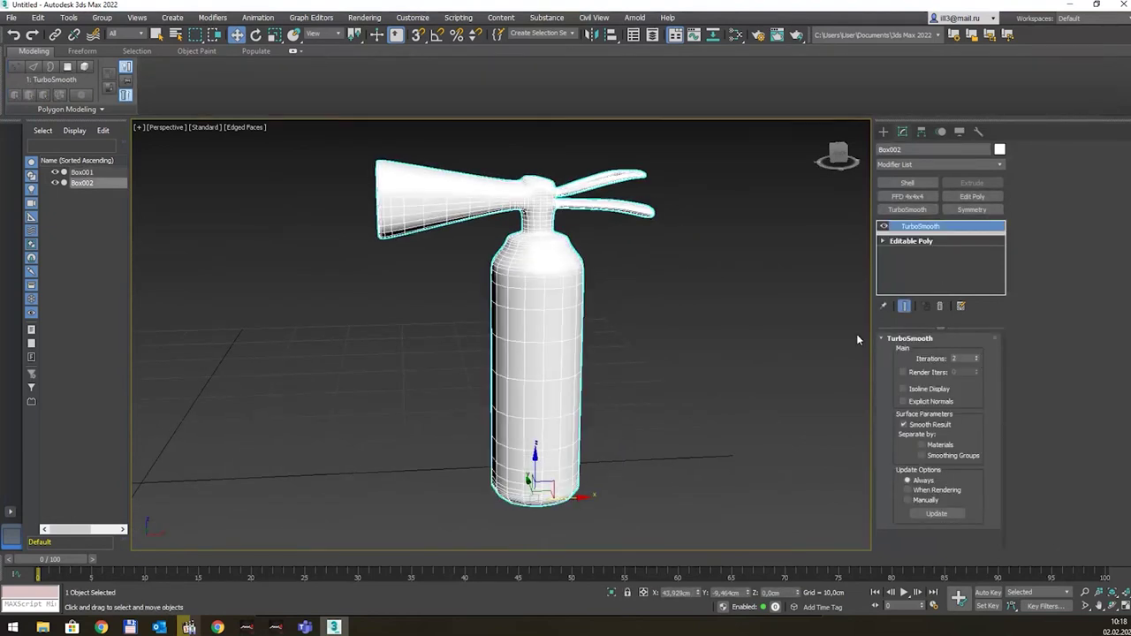
{"action": "mouse_move", "coordinate": [621, 280]}
{"action": "middle_mouse_down", "text": "alt"}
{"action": "mouse_move", "coordinate": [691, 275]}
{"action": "mouse_move", "coordinate": [685, 289]}
{"action": "mouse_move", "coordinate": [453, 234]}
{"action": "mouse_move", "coordinate": [618, 313]}
{"action": "middle_mouse_up", "text": "alt"}
{"action": "scroll", "coordinate": [554, 201], "scroll_direction": "up", "scroll_amount": 3}
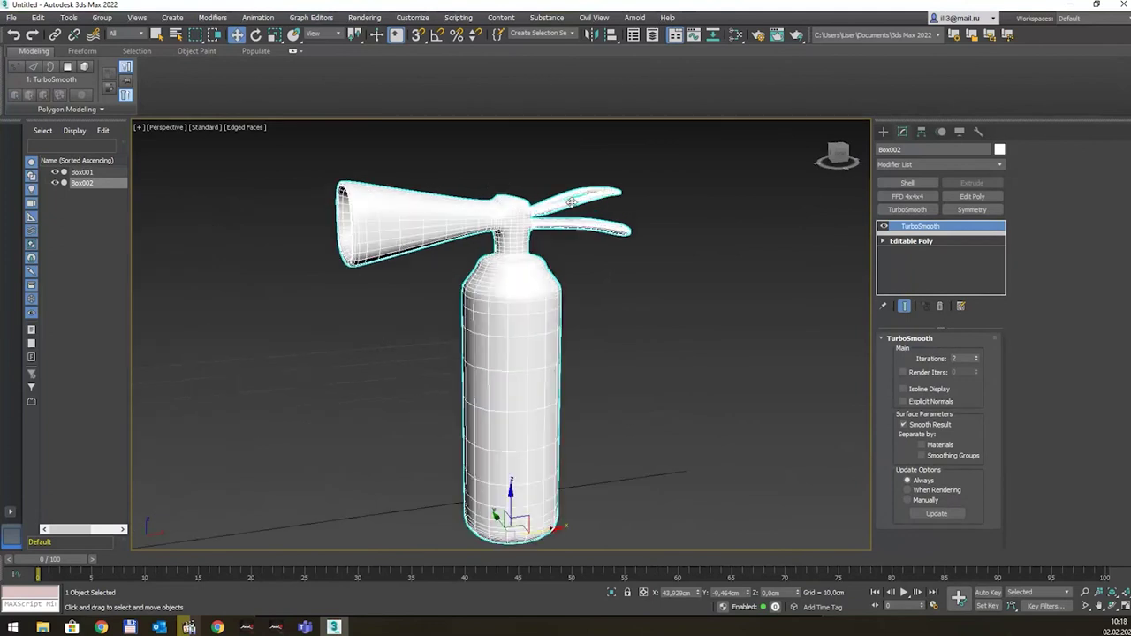
{"action": "middle_click_drag", "start_coordinate": [607, 194], "coordinate": [555, 221], "text": "alt"}
{"action": "scroll", "coordinate": [601, 245], "scroll_direction": "up", "scroll_amount": 5}
{"action": "scroll", "coordinate": [651, 263], "scroll_direction": "up", "scroll_amount": 3}
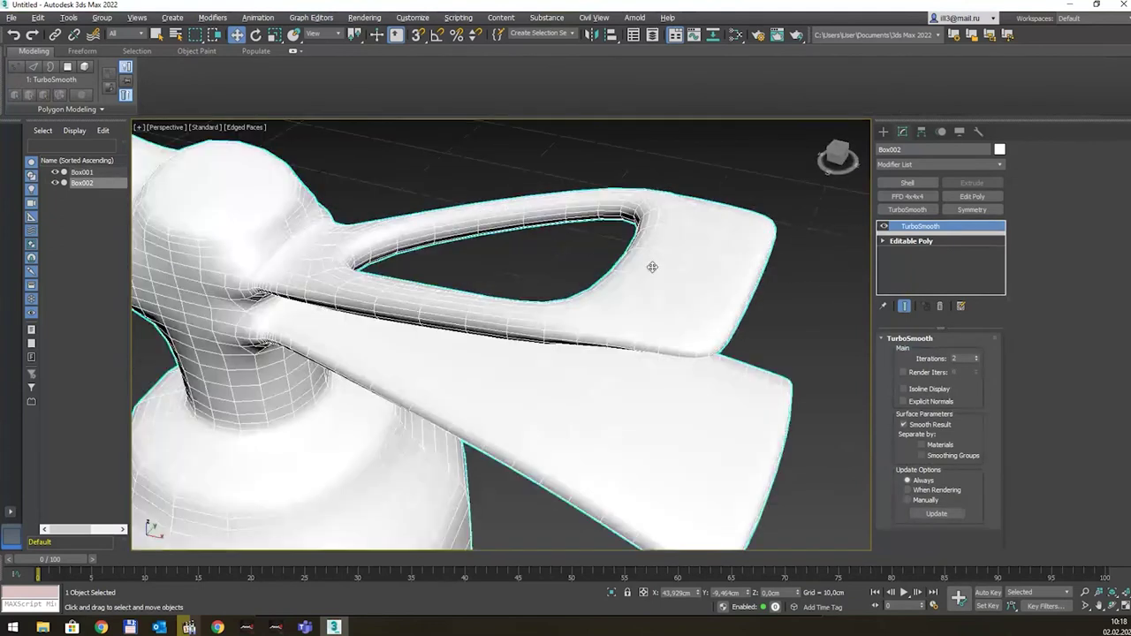
{"action": "middle_click_drag", "start_coordinate": [651, 262], "coordinate": [651, 250], "text": "alt"}
{"action": "scroll", "coordinate": [636, 256], "scroll_direction": "down", "scroll_amount": 3}
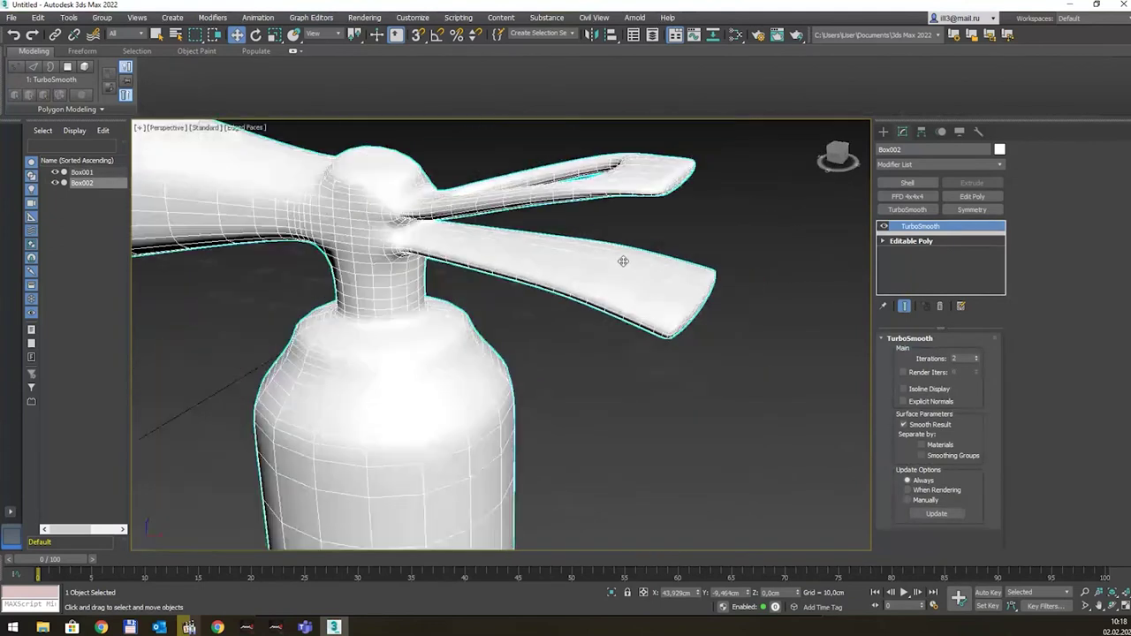
Give Box002 a grey object colour and compare it with the Chrome reference images.
{"action": "left_click", "coordinate": [999, 151]}
{"action": "left_click", "coordinate": [634, 339]}
{"action": "left_click", "coordinate": [618, 377]}
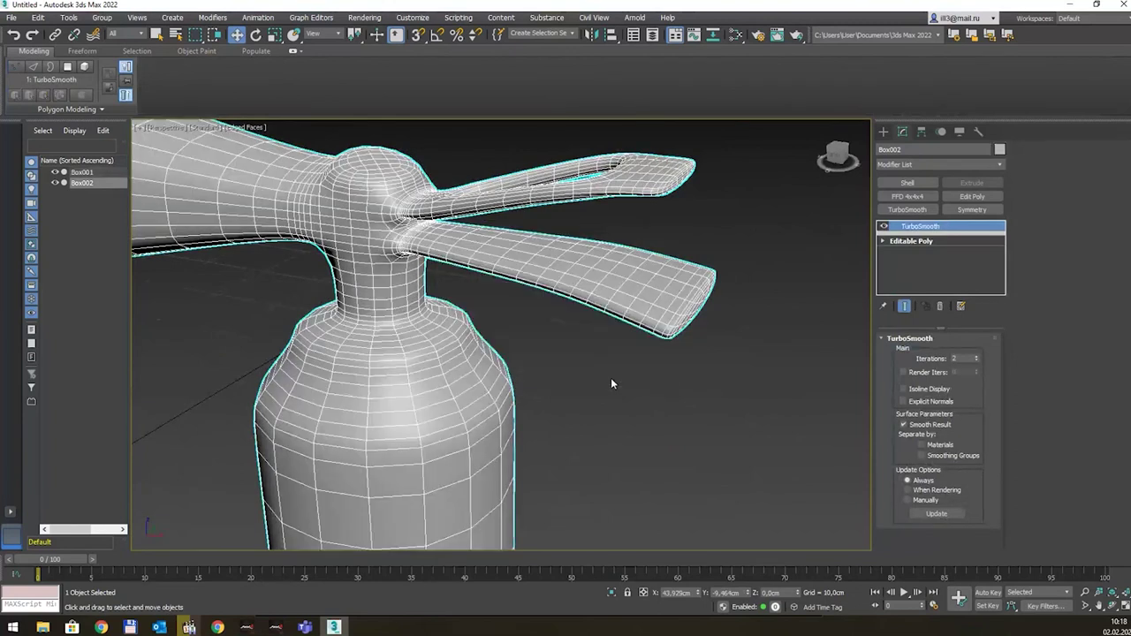
{"action": "scroll", "coordinate": [610, 358], "scroll_direction": "down", "scroll_amount": 4}
{"action": "scroll", "coordinate": [614, 425], "scroll_direction": "up", "scroll_amount": 2}
{"action": "scroll", "coordinate": [615, 428], "scroll_direction": "down", "scroll_amount": 3}
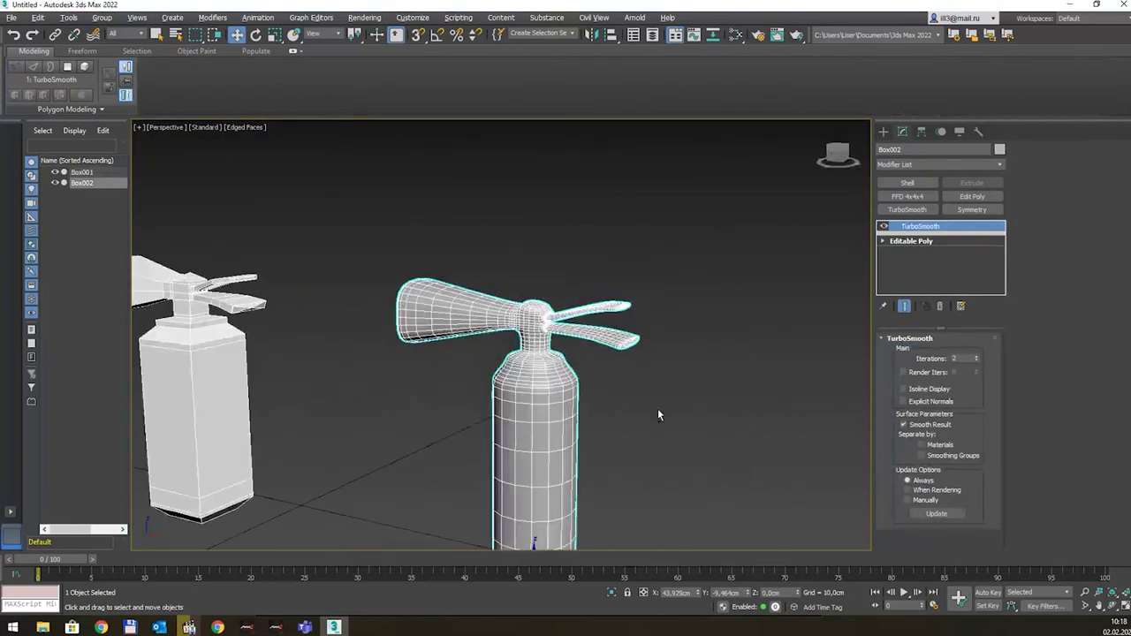
{"action": "middle_click_drag", "start_coordinate": [658, 409], "coordinate": [592, 349], "text": "alt"}
{"action": "scroll", "coordinate": [592, 350], "scroll_direction": "up", "scroll_amount": 2}
{"action": "scroll", "coordinate": [594, 353], "scroll_direction": "up", "scroll_amount": 2}
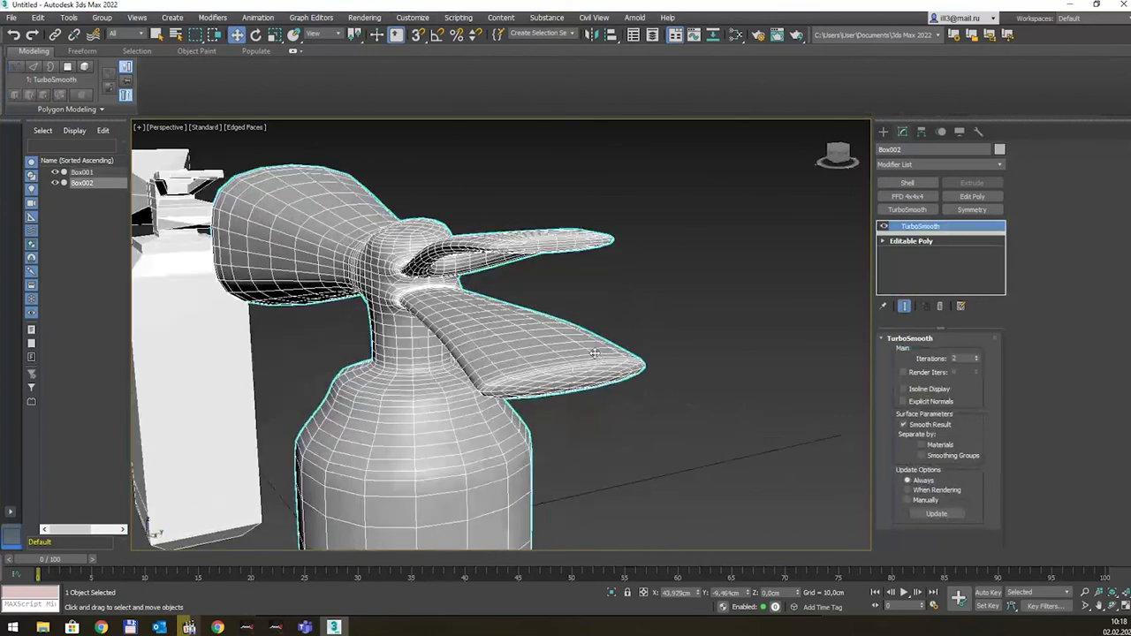
{"action": "scroll", "coordinate": [595, 353], "scroll_direction": "down", "scroll_amount": 2}
{"action": "mouse_move", "coordinate": [595, 353]}
{"action": "middle_mouse_down", "text": "alt"}
{"action": "mouse_move", "coordinate": [548, 318]}
{"action": "mouse_move", "coordinate": [468, 316]}
{"action": "mouse_move", "coordinate": [541, 369]}
{"action": "mouse_move", "coordinate": [524, 335]}
{"action": "middle_mouse_up", "text": "alt"}
{"action": "scroll", "coordinate": [469, 316], "scroll_direction": "down", "scroll_amount": 3}
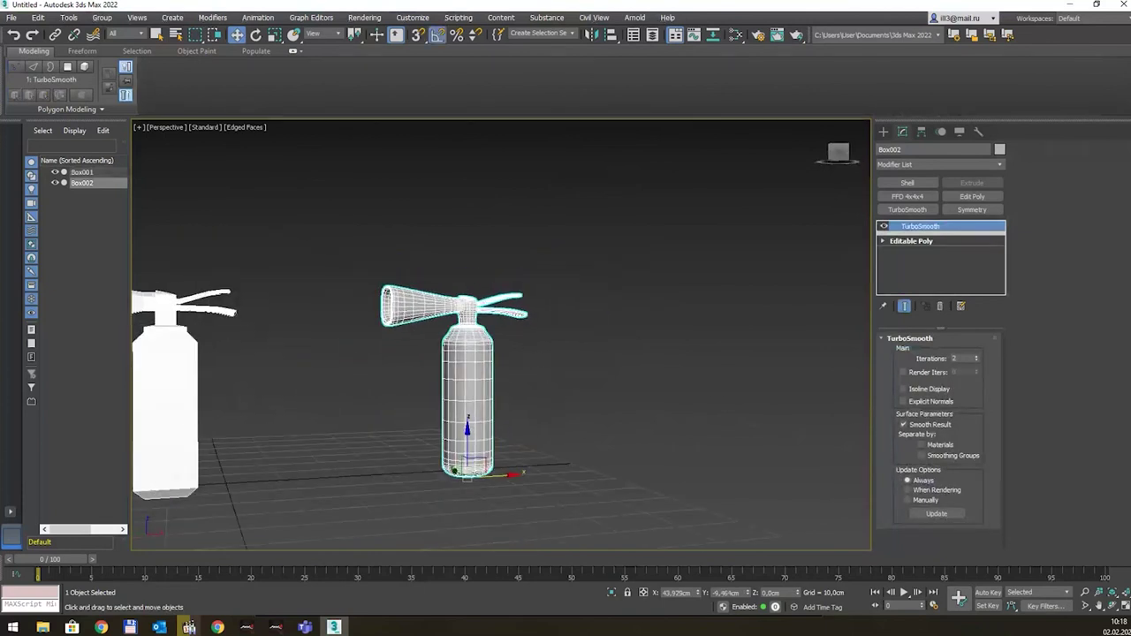
{"action": "key", "text": "alt+Tab"}
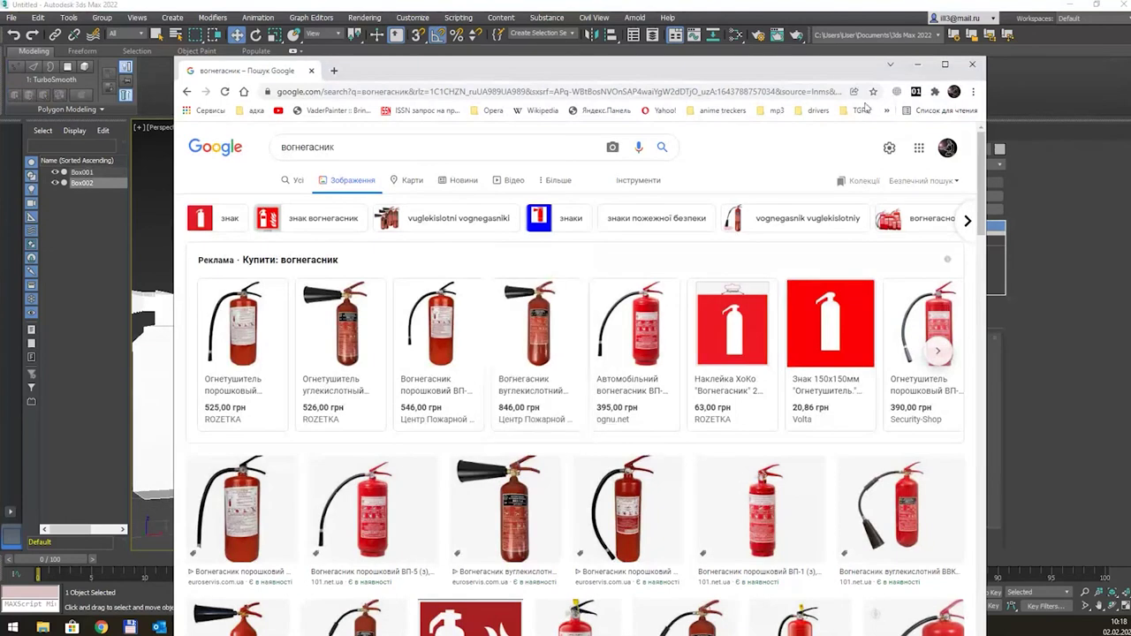
{"action": "left_click", "coordinate": [917, 64]}
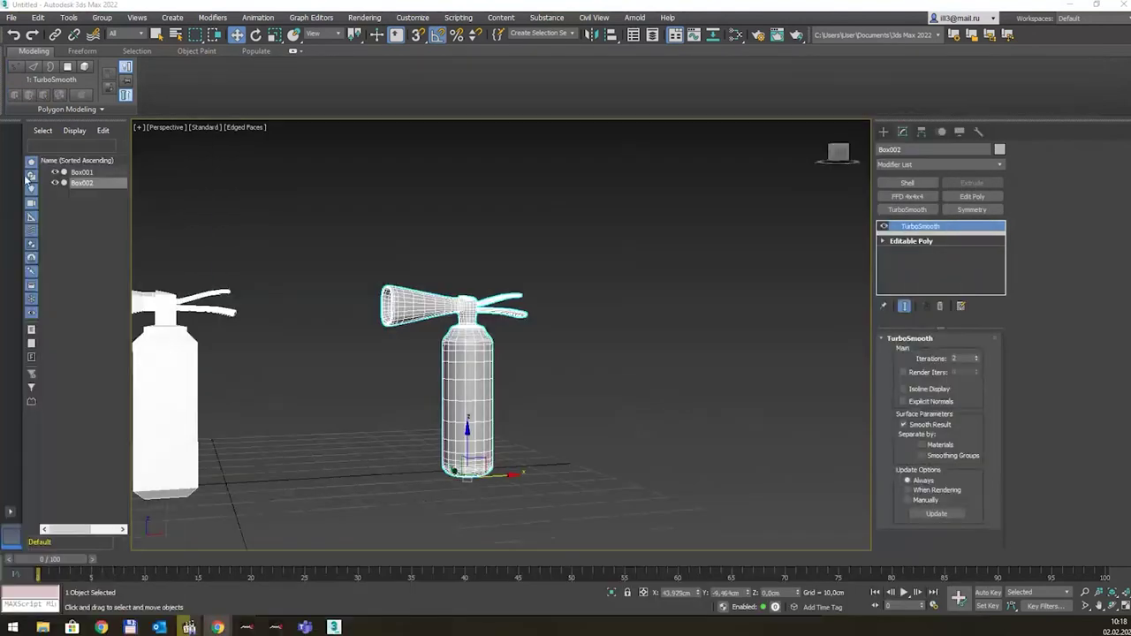
Add an Edit Poly modifier above Box002's TurboSmooth.
{"action": "middle_click_drag", "start_coordinate": [514, 363], "coordinate": [511, 375], "text": "alt"}
{"action": "scroll", "coordinate": [511, 375], "scroll_direction": "up", "scroll_amount": 3}
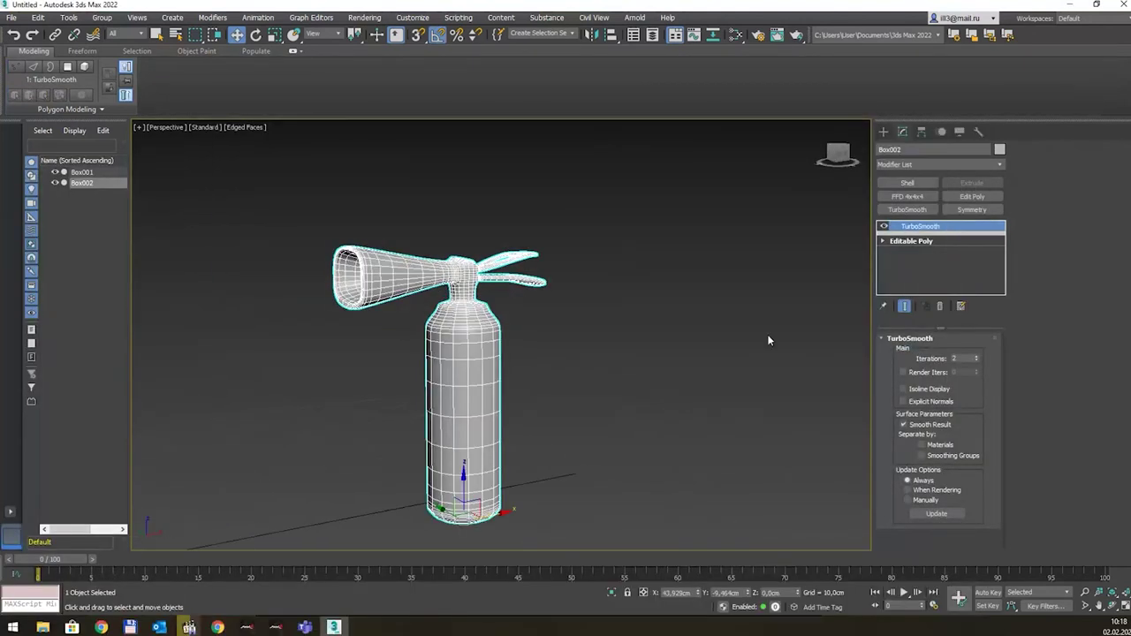
{"action": "left_click", "coordinate": [68, 68]}
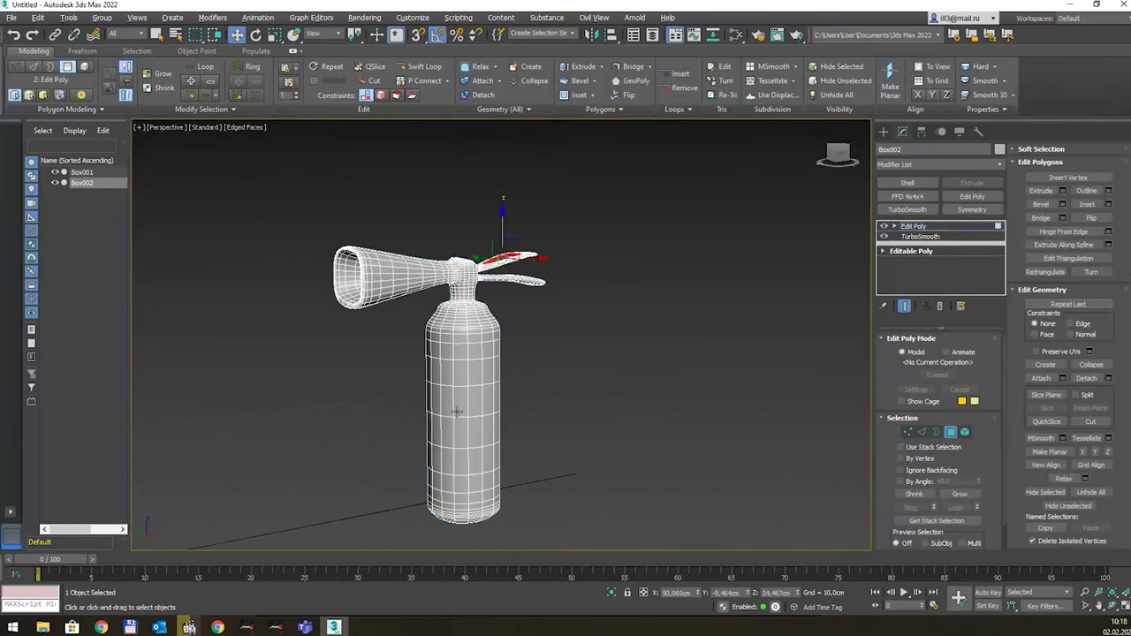
In Front view, box-select a rectangular patch of front body polygons for the label.
{"action": "key", "text": "q"}
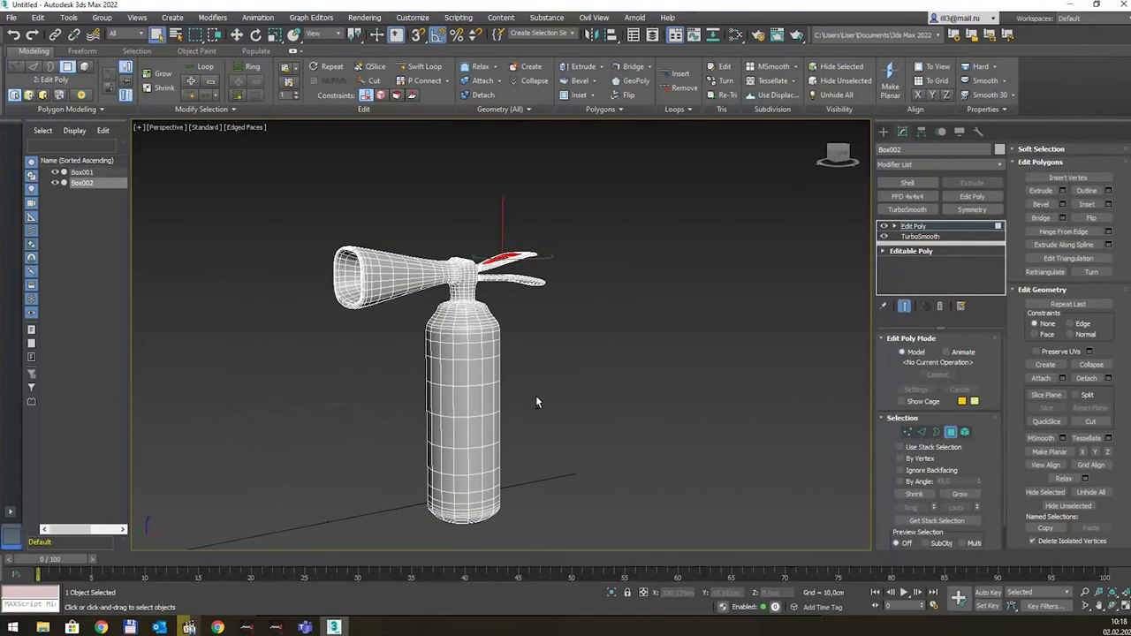
{"action": "key", "text": "f"}
{"action": "scroll", "coordinate": [583, 309], "scroll_direction": "up", "scroll_amount": 5}
{"action": "scroll", "coordinate": [583, 309], "scroll_direction": "up", "scroll_amount": 5}
{"action": "scroll", "coordinate": [588, 308], "scroll_direction": "up", "scroll_amount": 2}
{"action": "scroll", "coordinate": [600, 306], "scroll_direction": "up", "scroll_amount": 3}
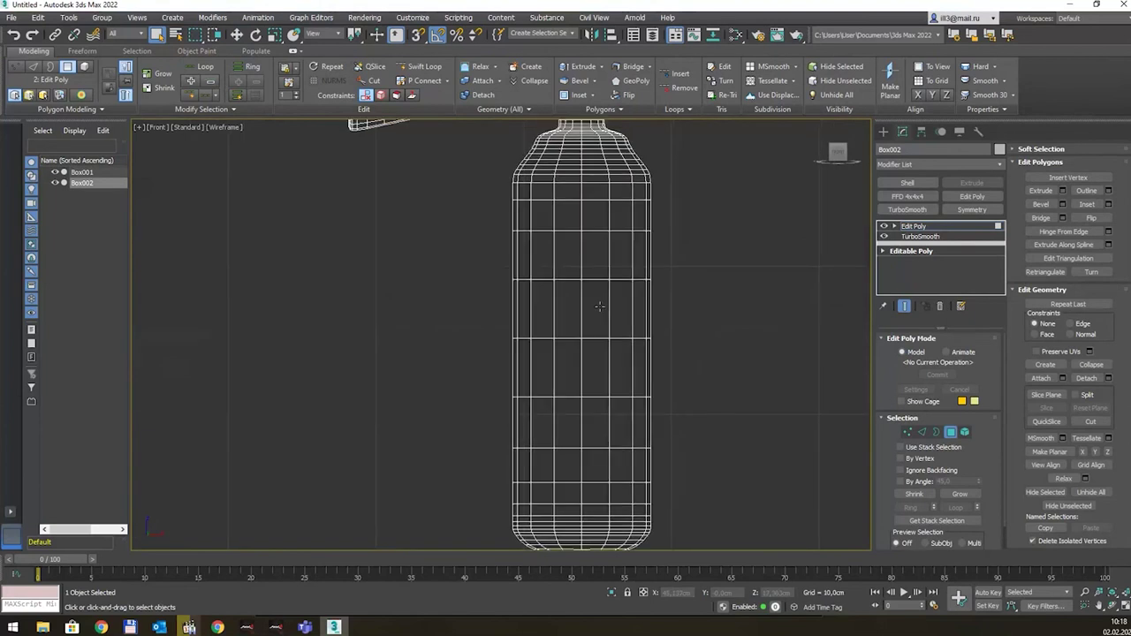
{"action": "left_click_drag", "start_coordinate": [546, 373], "coordinate": [568, 436]}
{"action": "left_click_drag", "start_coordinate": [571, 434], "coordinate": [571, 433]}
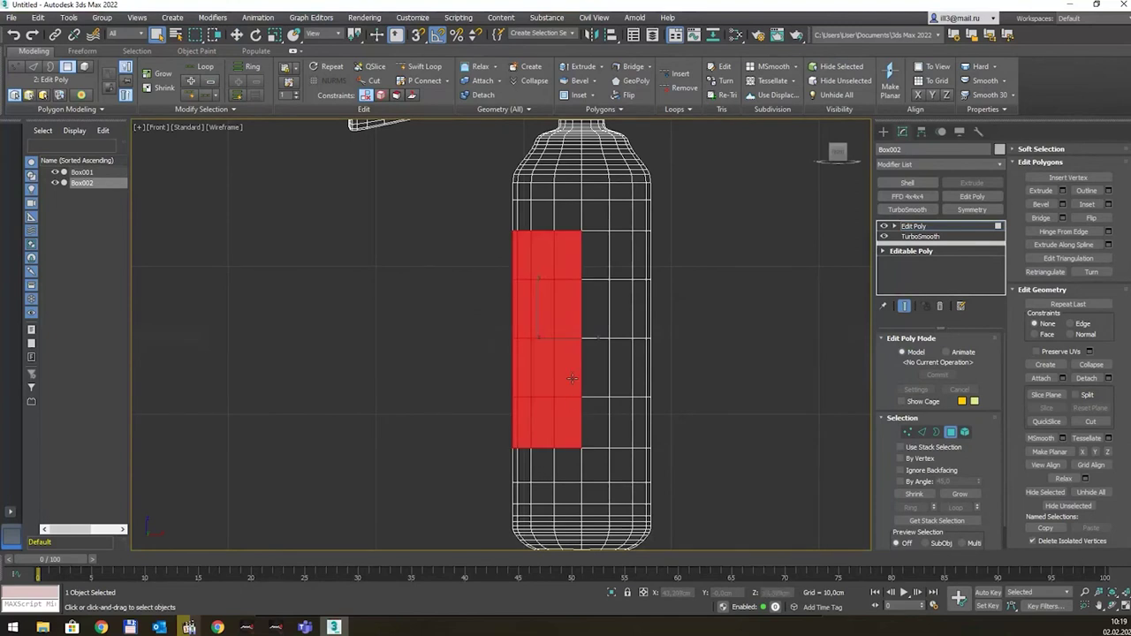
Return to Perspective view and orbit around the body to check the label selection.
{"action": "key", "text": "p"}
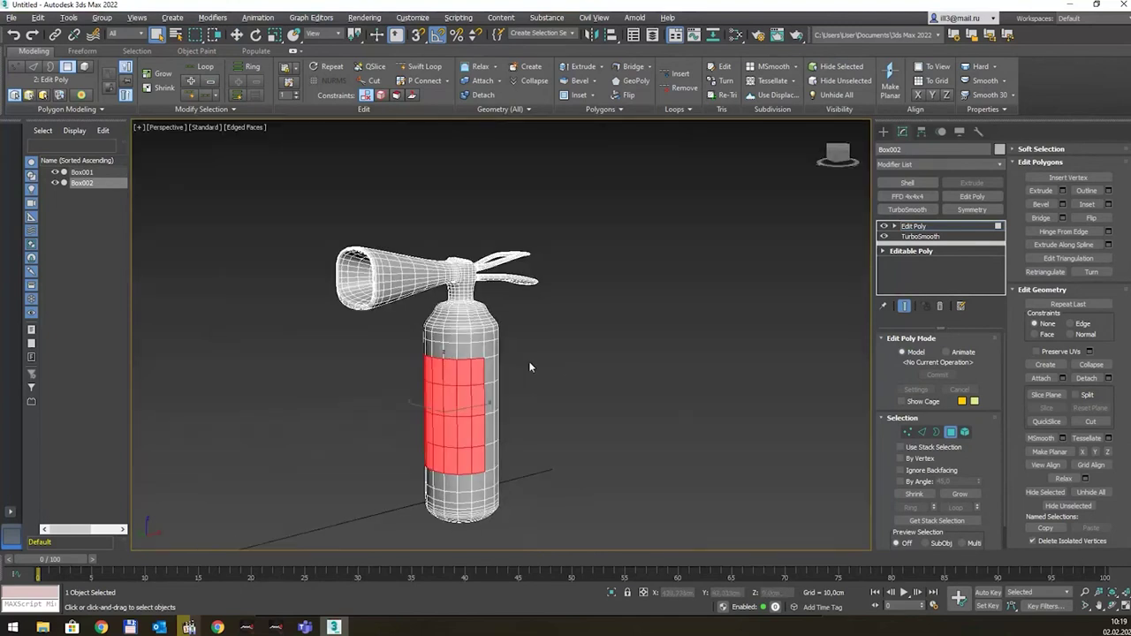
{"action": "scroll", "coordinate": [657, 361], "scroll_direction": "up", "scroll_amount": 2}
{"action": "scroll", "coordinate": [679, 356], "scroll_direction": "up", "scroll_amount": 2}
{"action": "middle_click_drag", "start_coordinate": [678, 356], "coordinate": [470, 370], "text": "alt"}
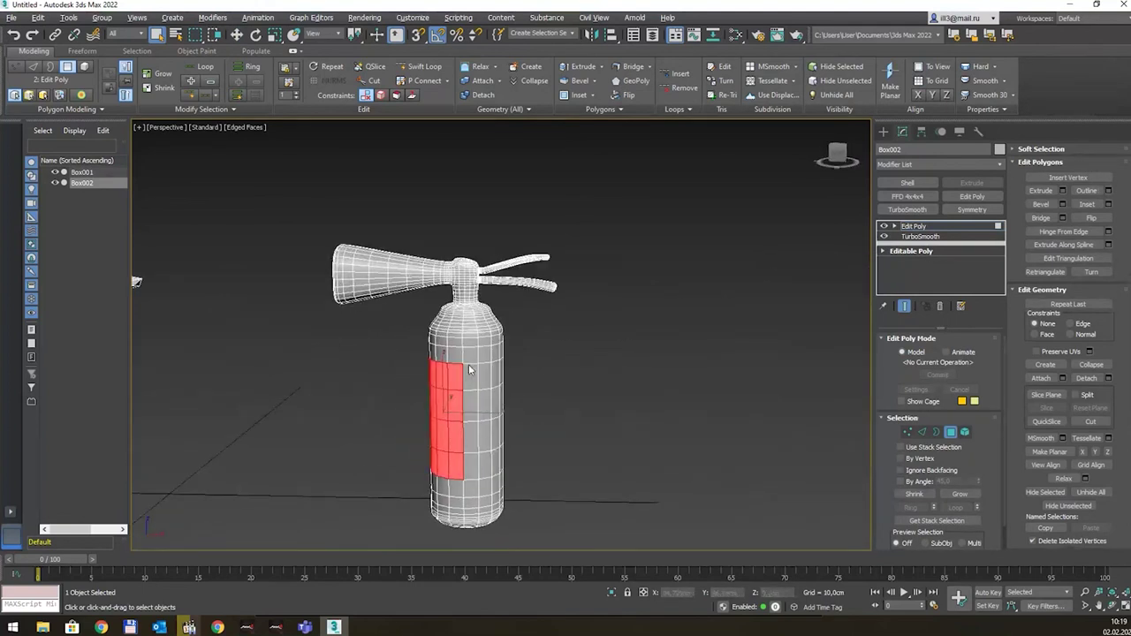
{"action": "middle_click_drag", "start_coordinate": [473, 364], "coordinate": [490, 366], "text": "alt"}
{"action": "scroll", "coordinate": [482, 379], "scroll_direction": "up", "scroll_amount": 2}
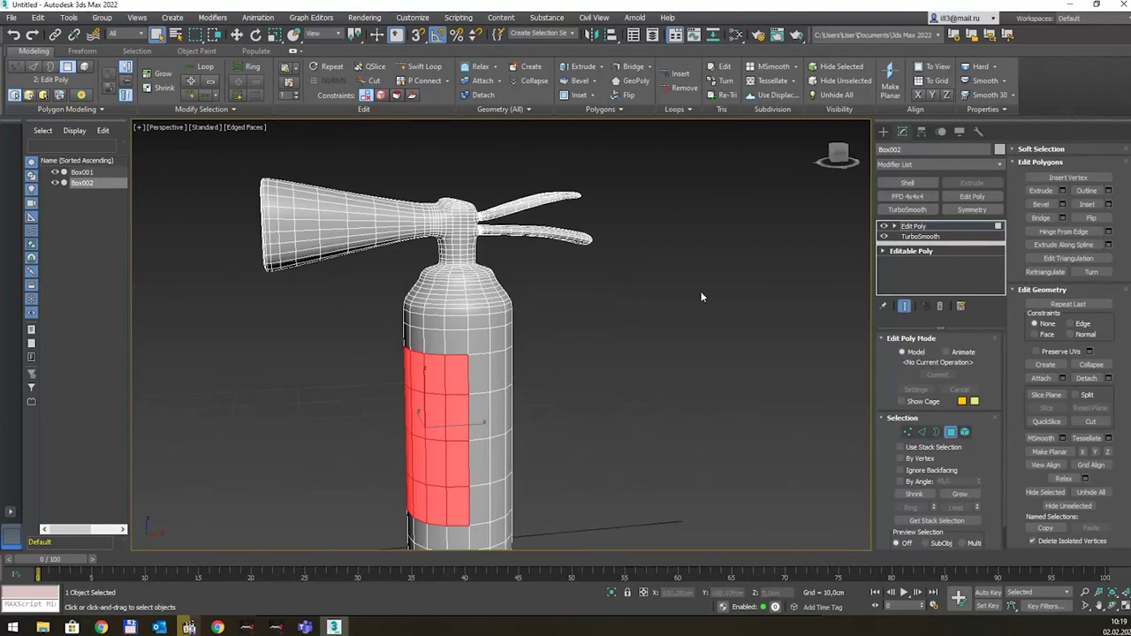
{"action": "middle_click_drag", "start_coordinate": [707, 366], "coordinate": [720, 324], "text": "alt"}
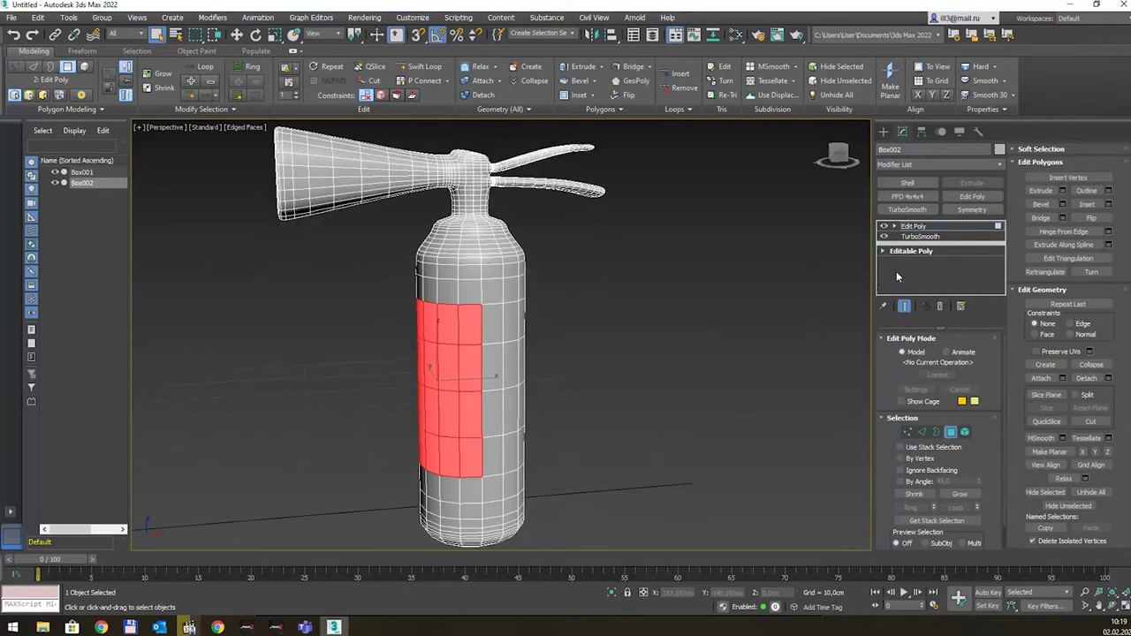
Extrude the selected label polygons with a height of 0,08cm.
{"action": "left_click", "coordinate": [596, 82]}
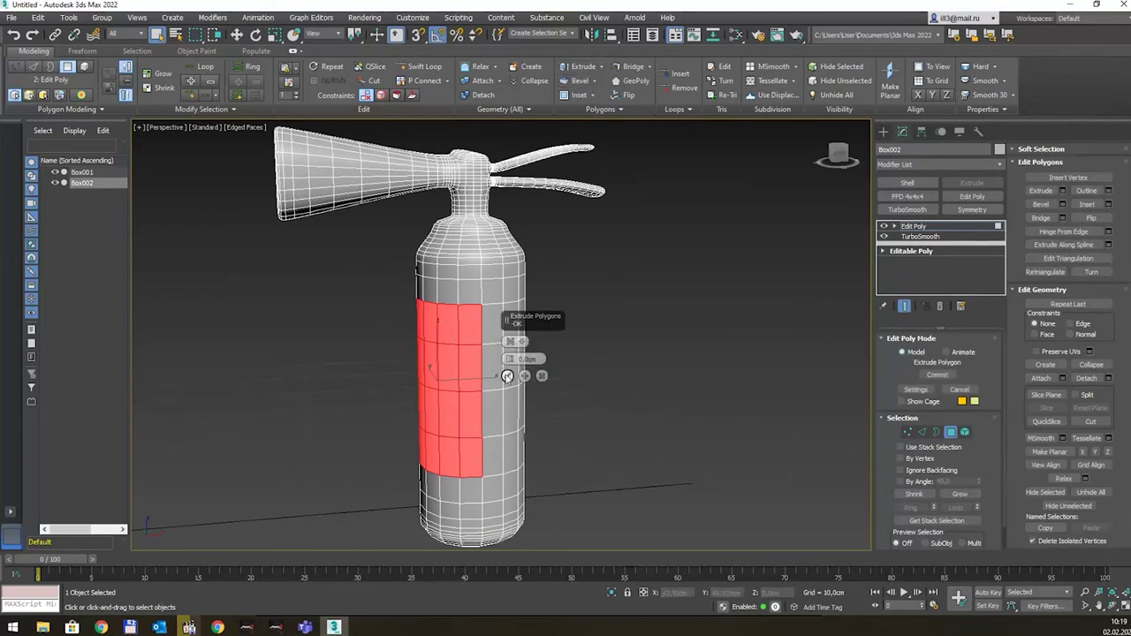
{"action": "left_click_drag", "start_coordinate": [510, 359], "coordinate": [512, 350]}
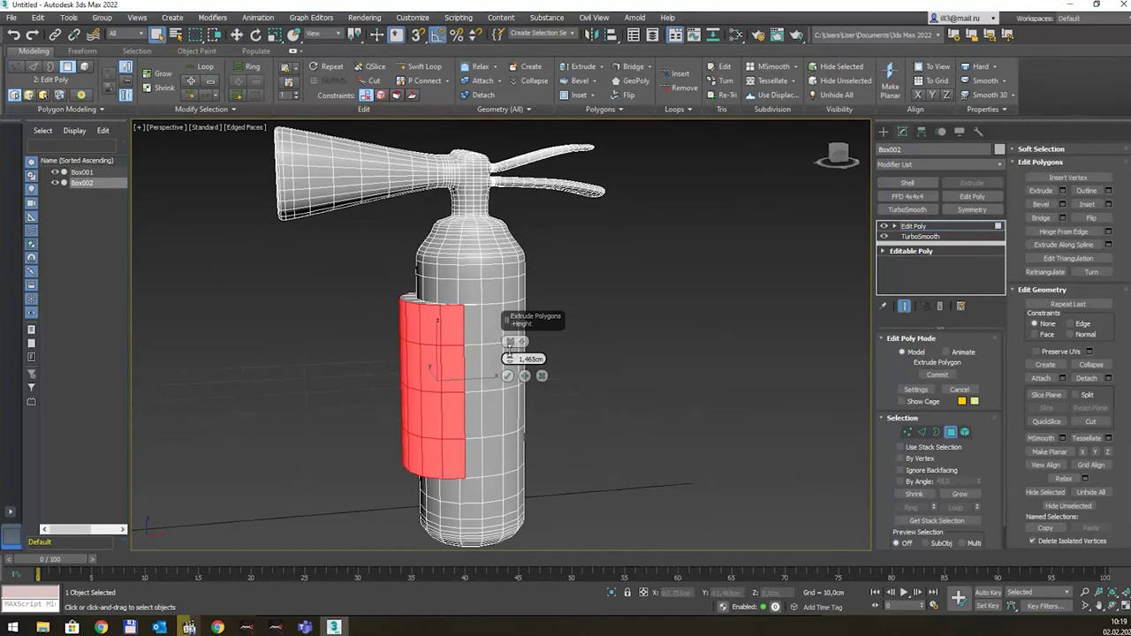
{"action": "left_click", "coordinate": [522, 343]}
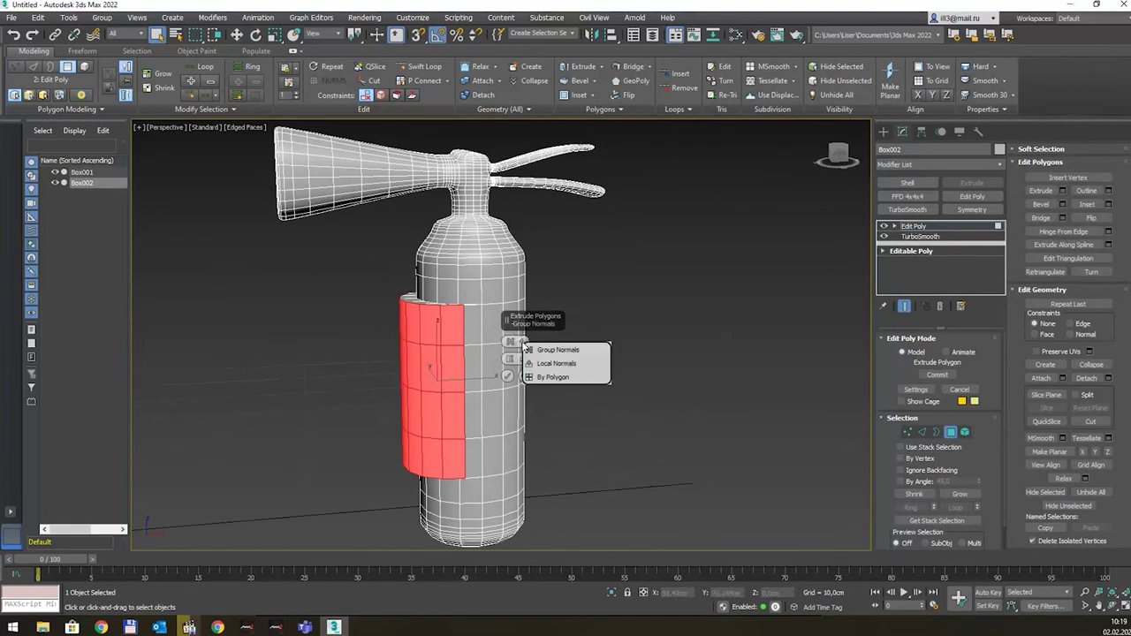
{"action": "left_click", "coordinate": [541, 358]}
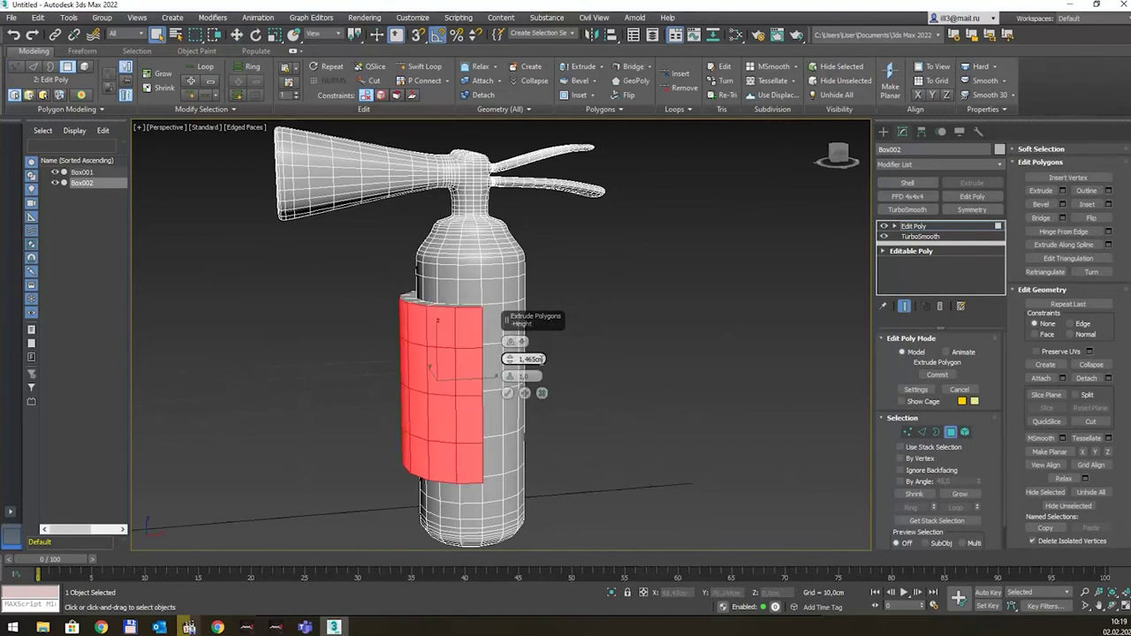
{"action": "right_click", "coordinate": [514, 363]}
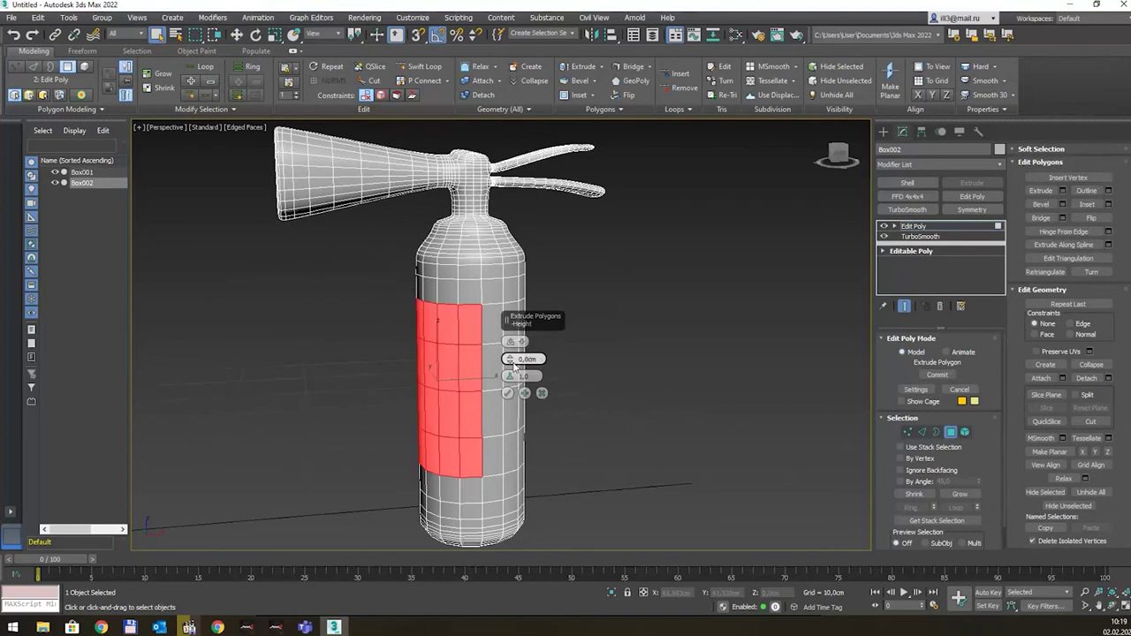
{"action": "left_click_drag", "start_coordinate": [513, 360], "coordinate": [512, 360]}
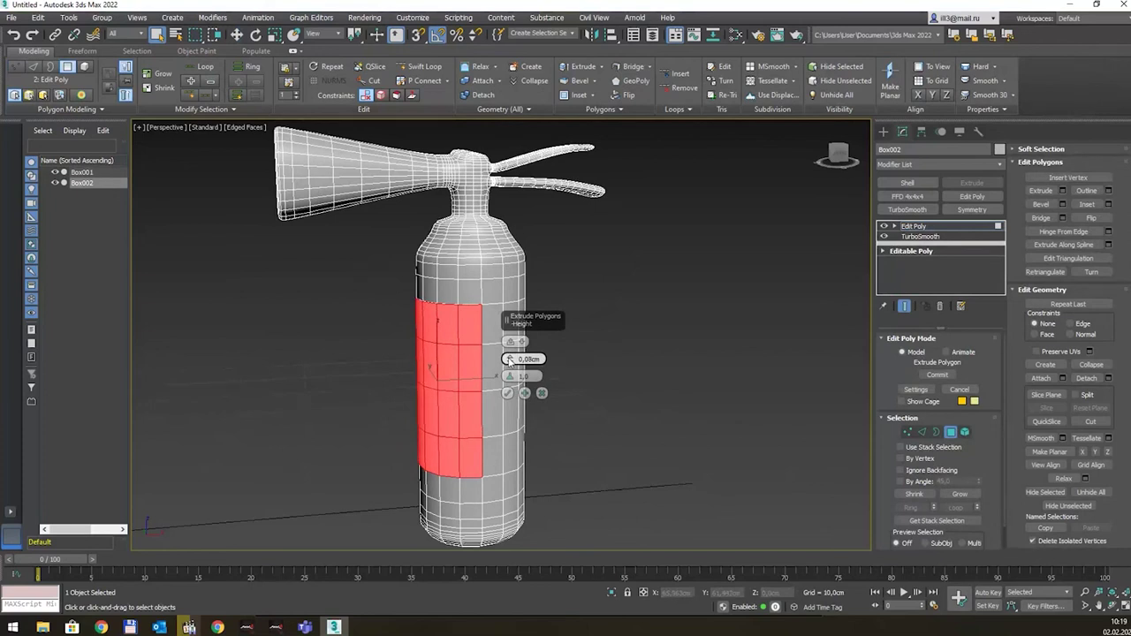
Inspect the 0,08cm label extrusion up close and confirm it.
{"action": "scroll", "coordinate": [459, 345], "scroll_direction": "up", "scroll_amount": 6}
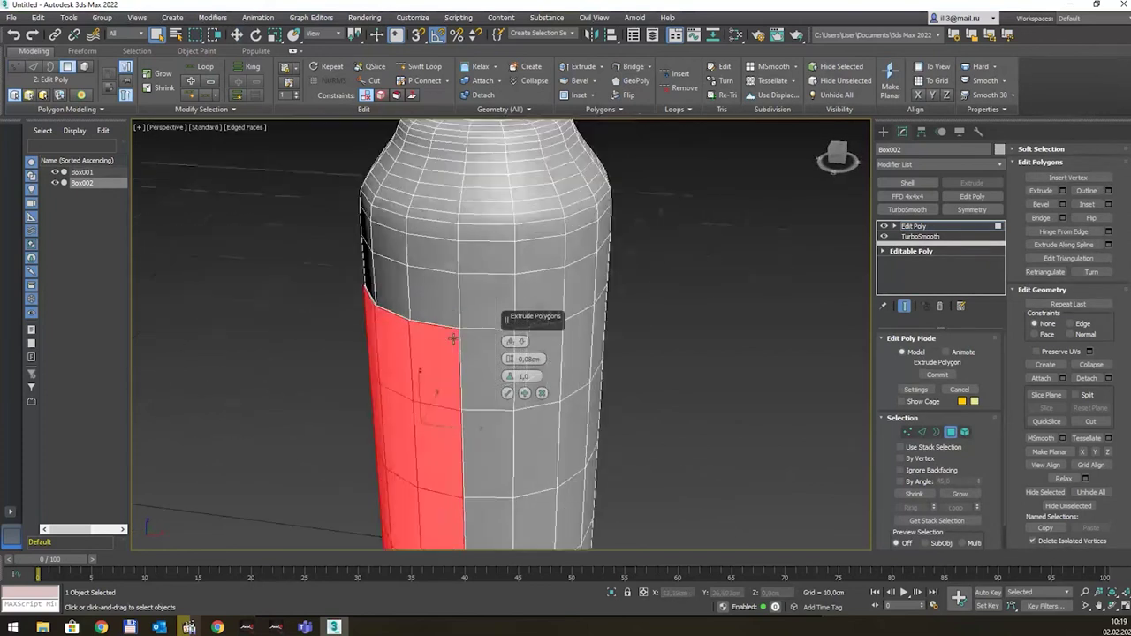
{"action": "scroll", "coordinate": [452, 339], "scroll_direction": "up", "scroll_amount": 4}
{"action": "scroll", "coordinate": [456, 327], "scroll_direction": "up", "scroll_amount": 2}
{"action": "scroll", "coordinate": [459, 309], "scroll_direction": "up", "scroll_amount": 2}
{"action": "scroll", "coordinate": [460, 294], "scroll_direction": "up", "scroll_amount": 1}
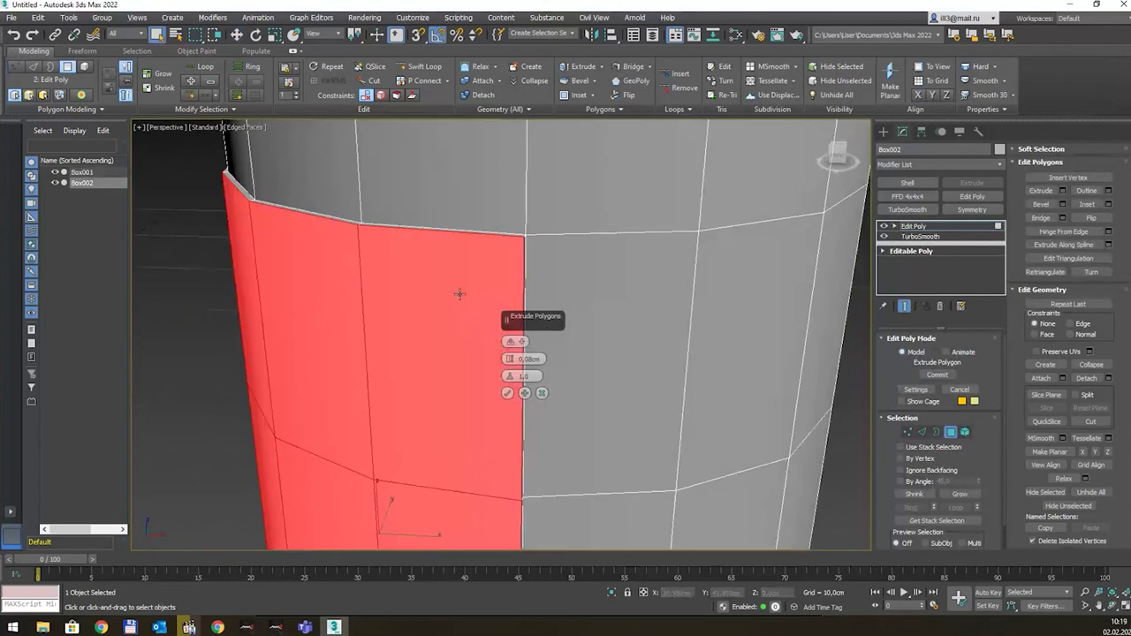
{"action": "scroll", "coordinate": [460, 295], "scroll_direction": "down", "scroll_amount": 2}
{"action": "scroll", "coordinate": [450, 300], "scroll_direction": "down", "scroll_amount": 5}
{"action": "mouse_move", "coordinate": [451, 301]}
{"action": "middle_mouse_down", "text": "alt"}
{"action": "mouse_move", "coordinate": [521, 310]}
{"action": "mouse_move", "coordinate": [640, 268]}
{"action": "mouse_move", "coordinate": [521, 314]}
{"action": "mouse_move", "coordinate": [449, 302]}
{"action": "mouse_move", "coordinate": [465, 309]}
{"action": "middle_mouse_up", "text": "alt"}
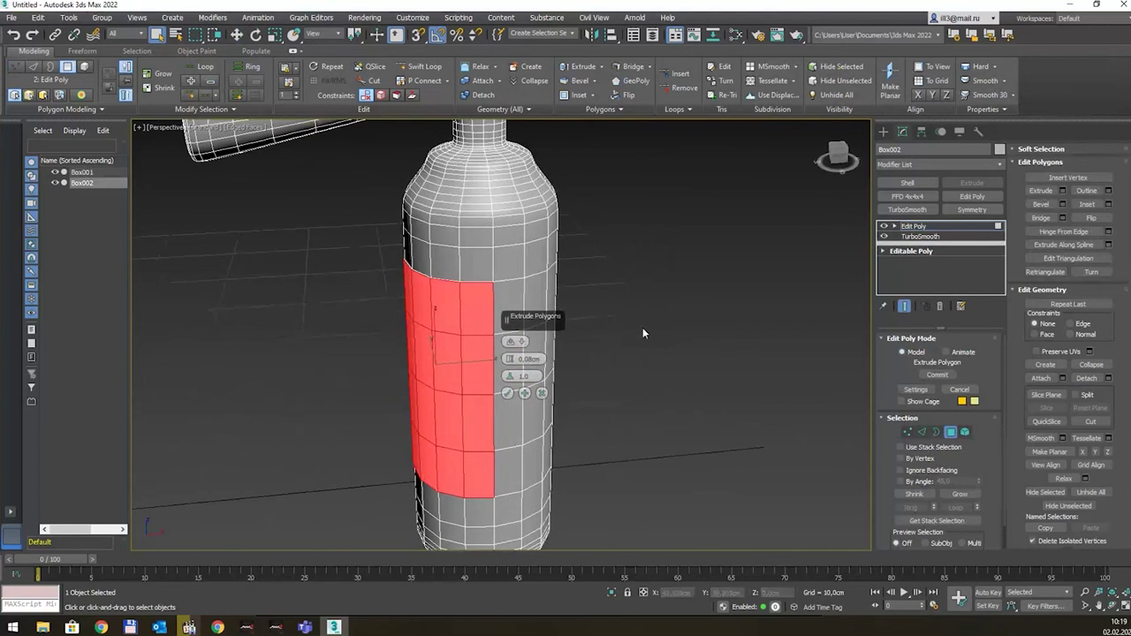
{"action": "left_click", "coordinate": [508, 394]}
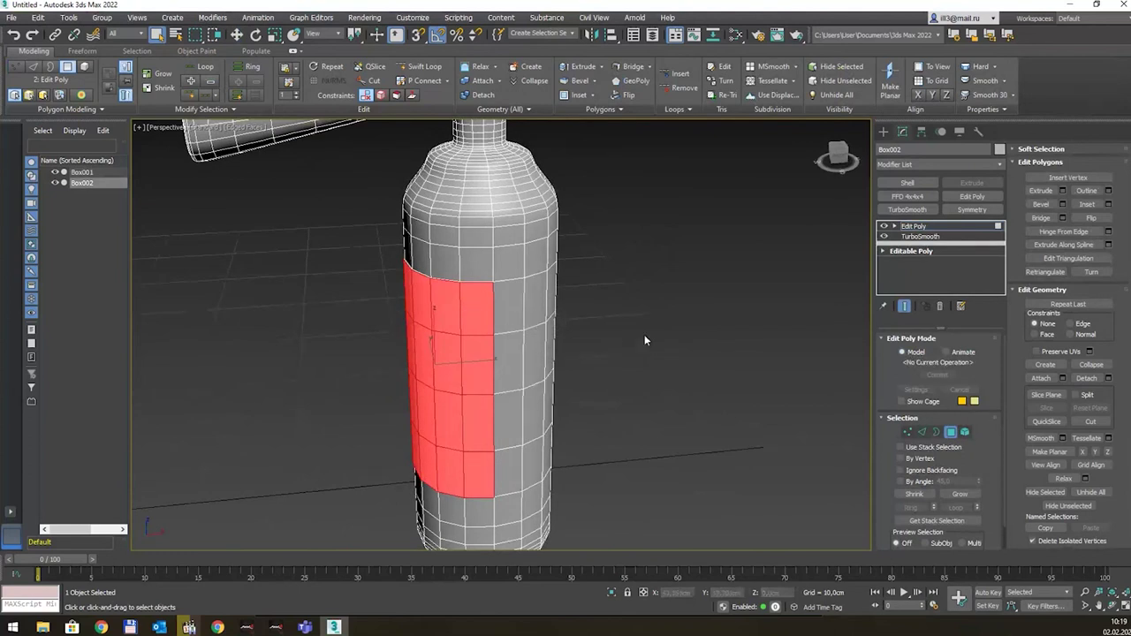
{"action": "scroll", "coordinate": [644, 339], "scroll_direction": "down", "scroll_amount": 5}
{"action": "scroll", "coordinate": [591, 319], "scroll_direction": "down", "scroll_amount": 3}
{"action": "scroll", "coordinate": [548, 322], "scroll_direction": "down", "scroll_amount": 1}
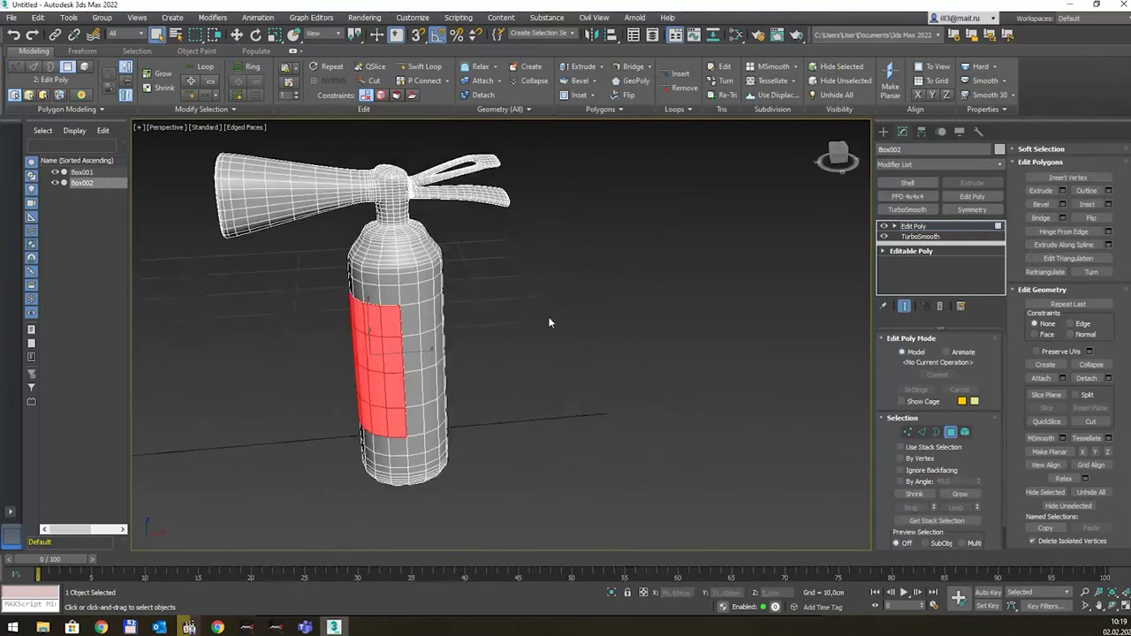
Create a Physical Material named Sticker and assign it to the extinguisher.
{"action": "key", "text": "m"}
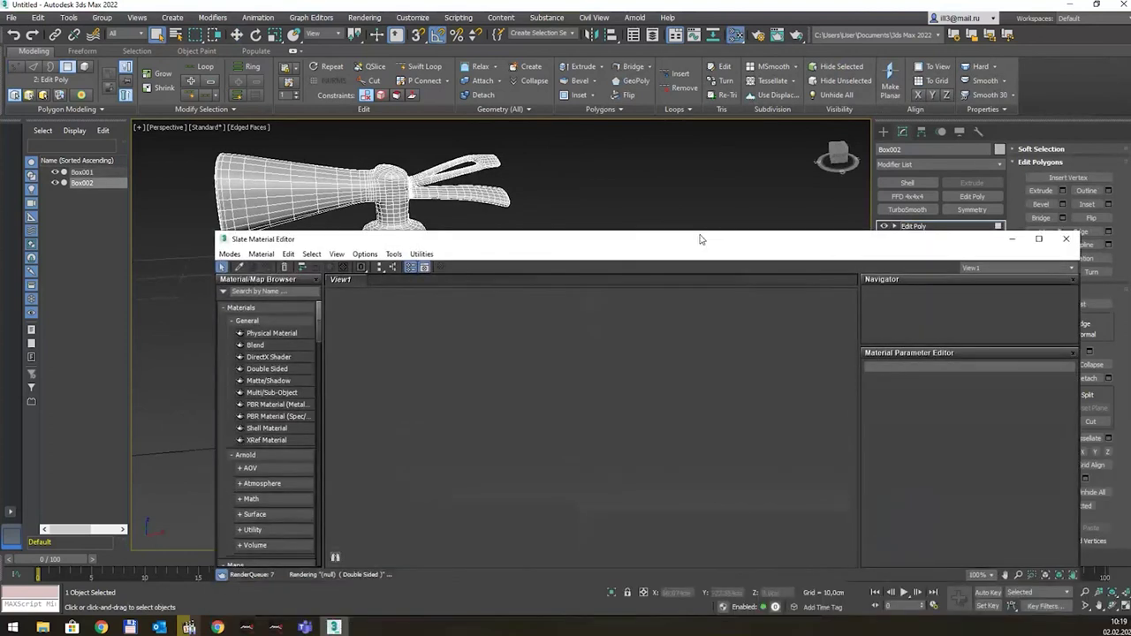
{"action": "left_click_drag", "start_coordinate": [300, 326], "coordinate": [443, 327]}
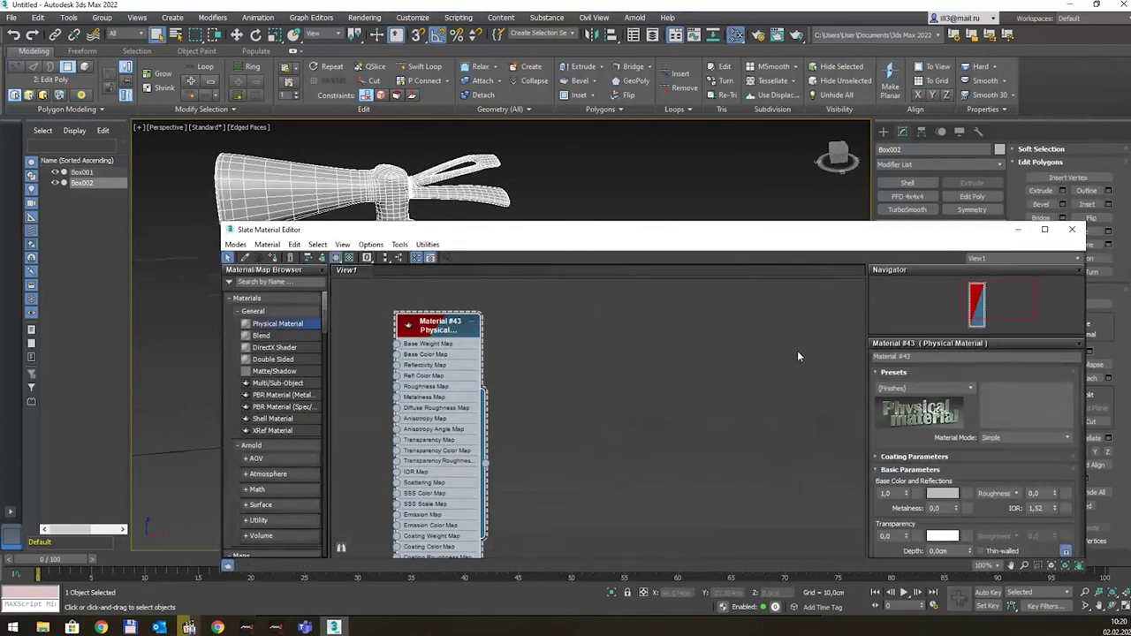
{"action": "left_click", "coordinate": [944, 358]}
{"action": "type", "text": "Sticker"}
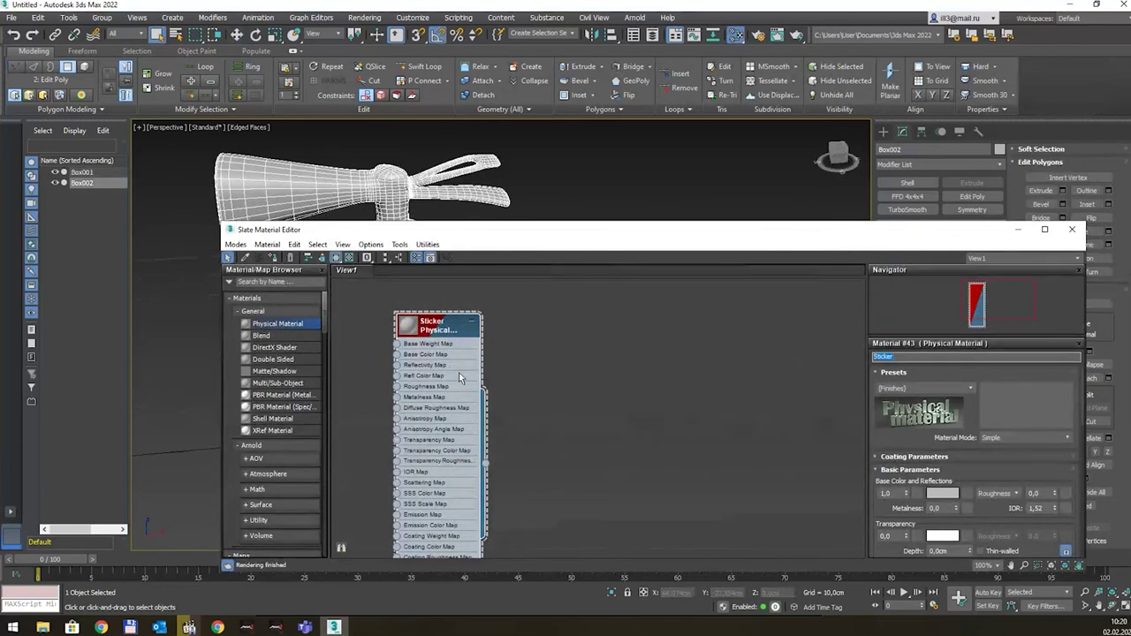
{"action": "right_click", "coordinate": [444, 319]}
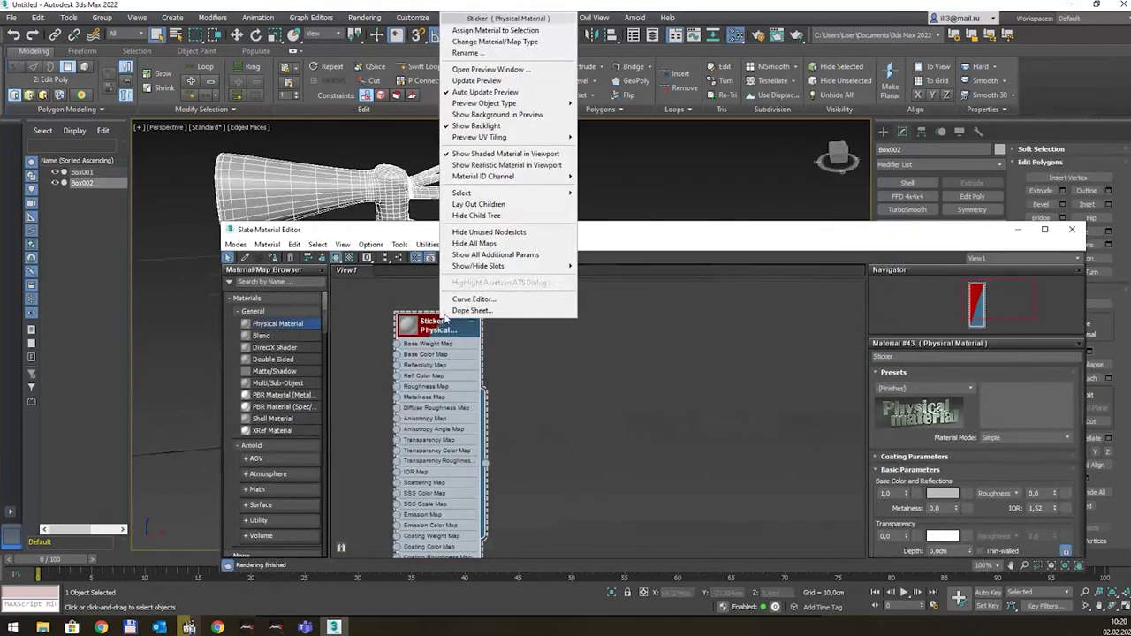
{"action": "left_click", "coordinate": [495, 30]}
Give Sticker a pink base colour, close the editor and return to object level.
{"action": "left_click", "coordinate": [929, 499]}
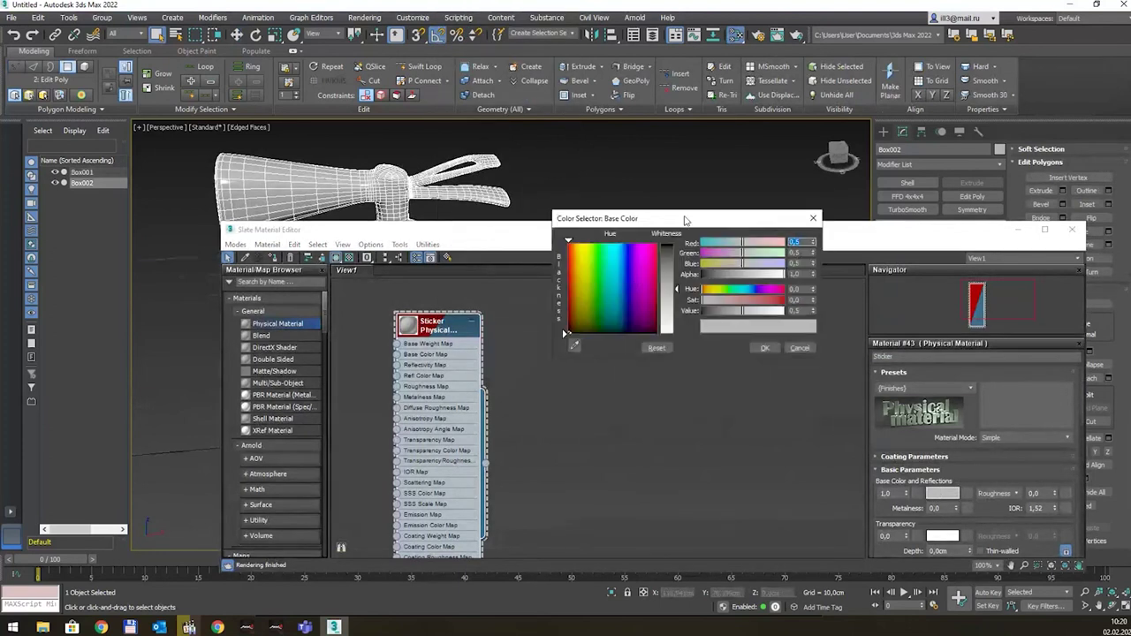
{"action": "left_click", "coordinate": [646, 267]}
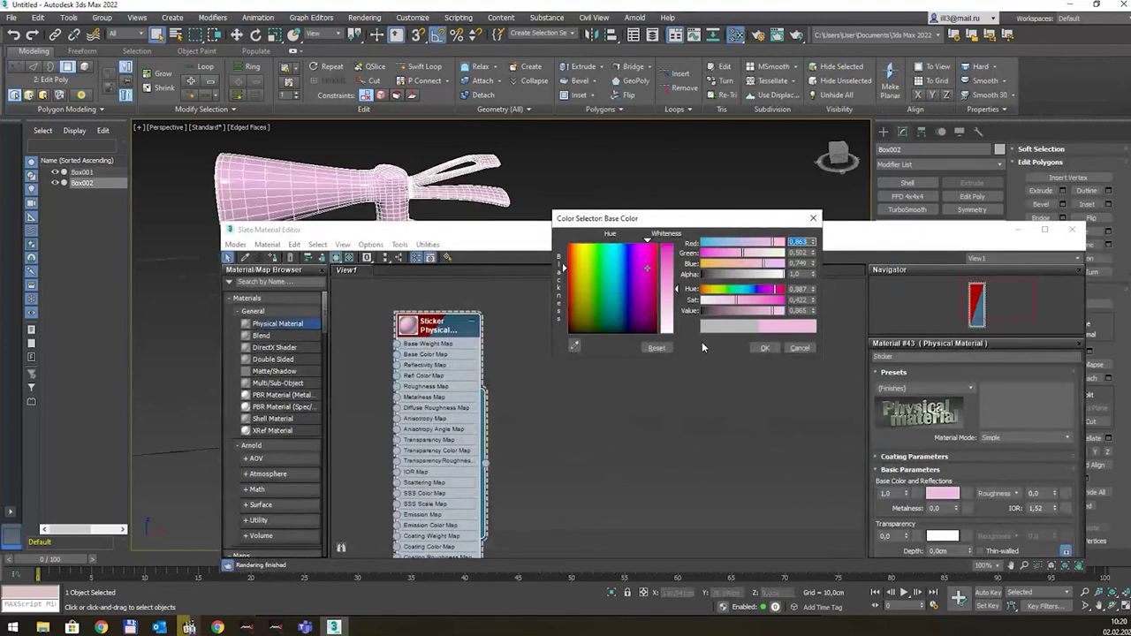
{"action": "left_click", "coordinate": [765, 348]}
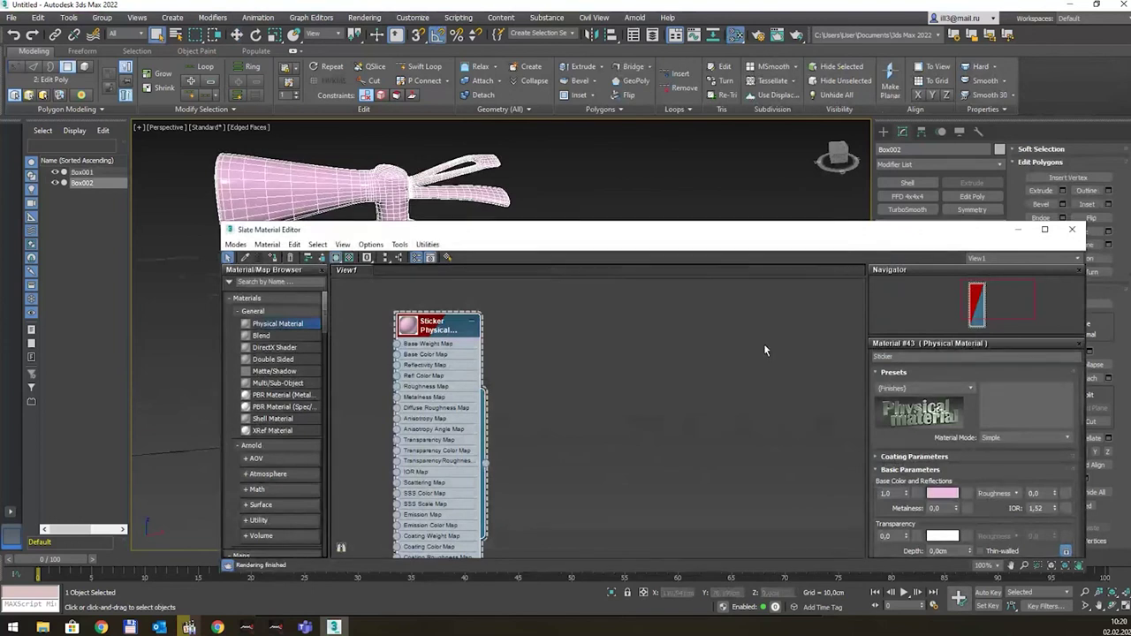
{"action": "left_click", "coordinate": [1072, 229]}
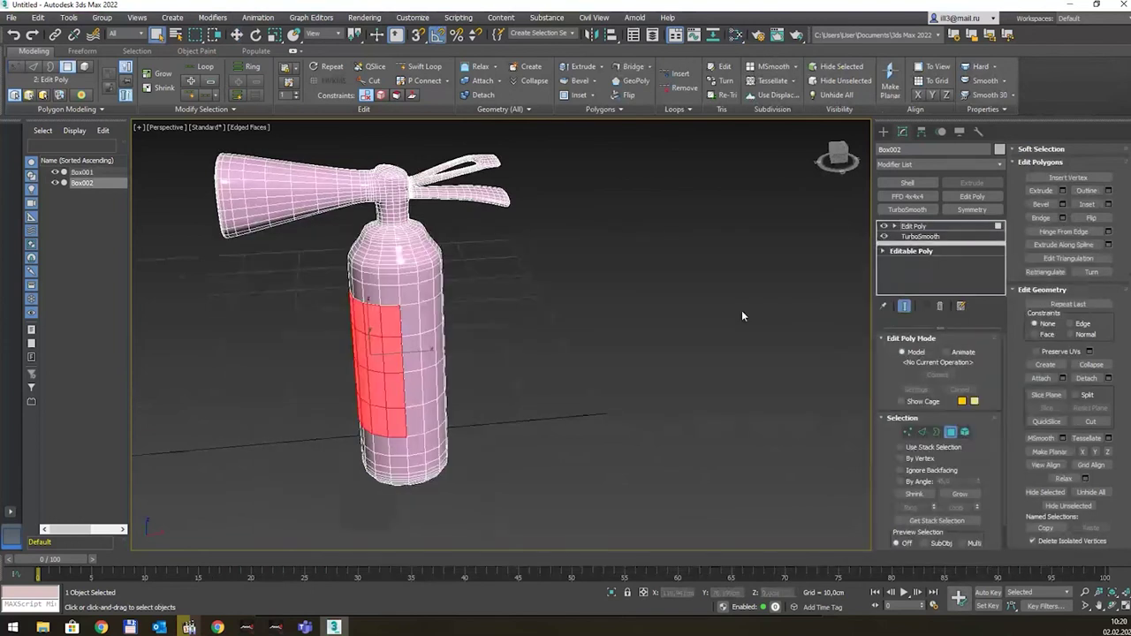
{"action": "left_click", "coordinate": [936, 227]}
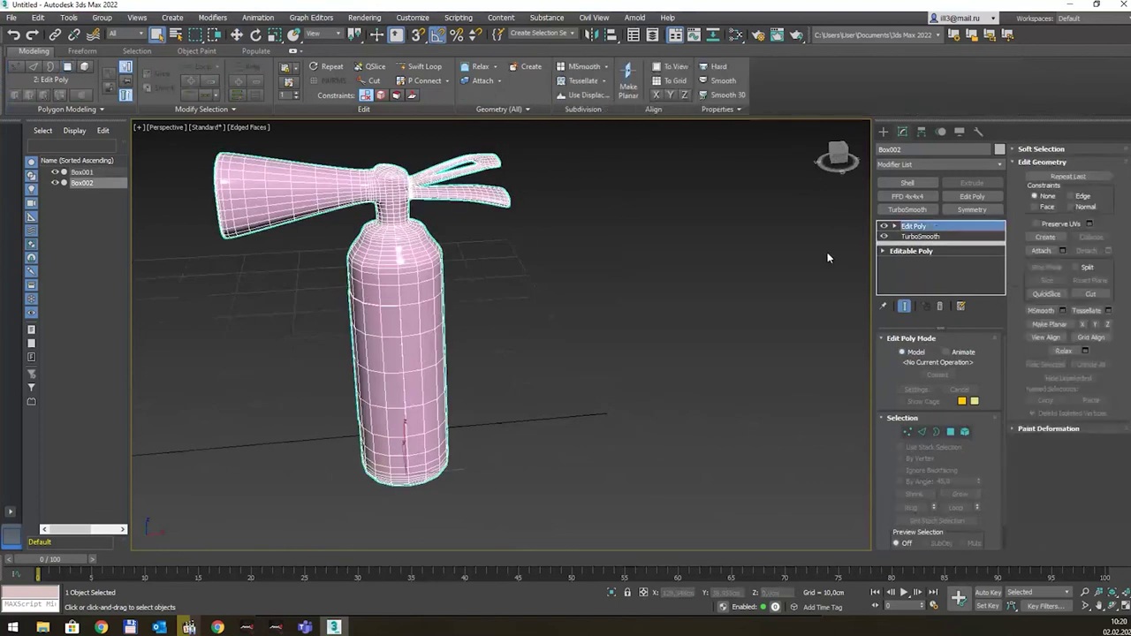
Convert Box002 to Editable Poly, then reselect the 32-polygon label patch in Polygon mode.
{"action": "scroll", "coordinate": [405, 280], "scroll_direction": "up", "scroll_amount": 3}
{"action": "middle_click_drag", "start_coordinate": [434, 315], "coordinate": [424, 295], "text": "alt"}
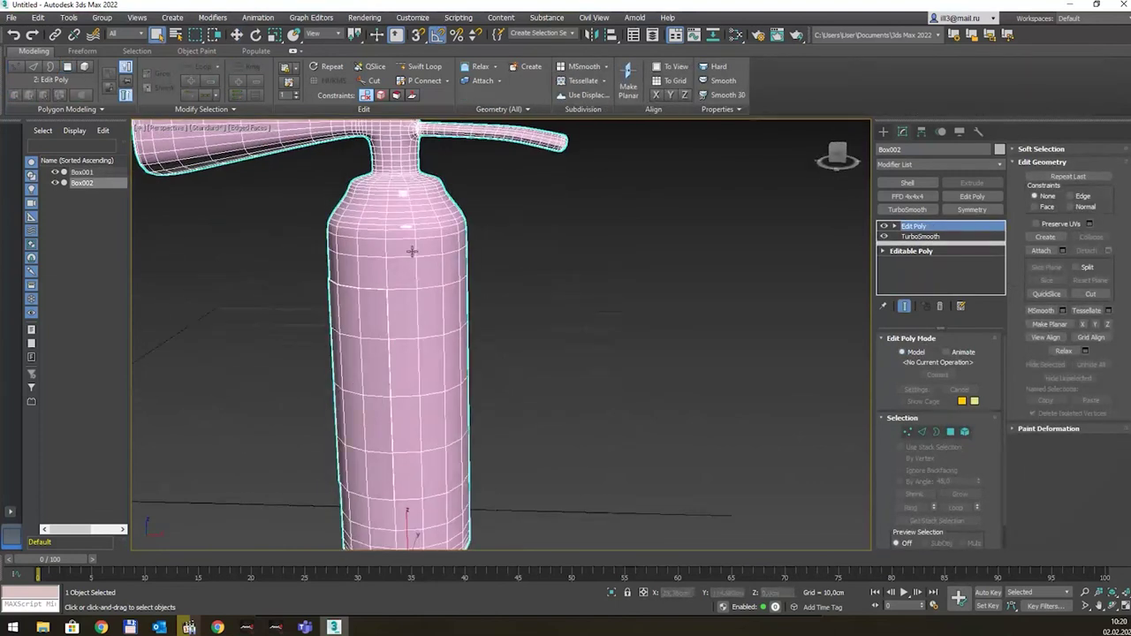
{"action": "right_click", "coordinate": [415, 265]}
{"action": "mouse_move", "coordinate": [446, 386]}
{"action": "left_click", "coordinate": [564, 395]}
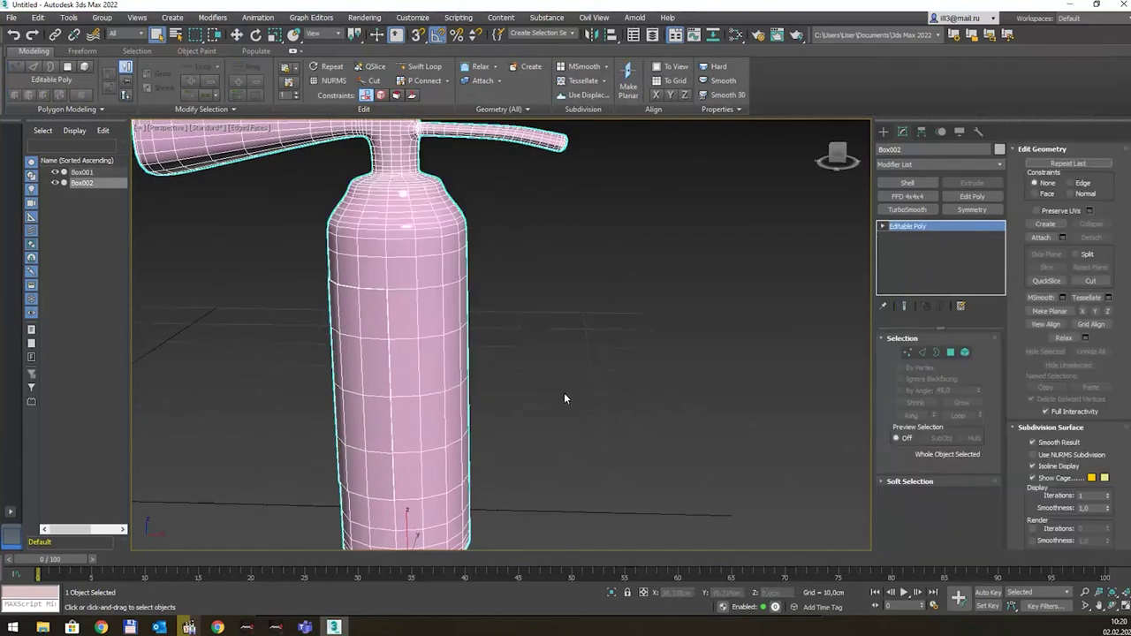
{"action": "left_click", "coordinate": [950, 352]}
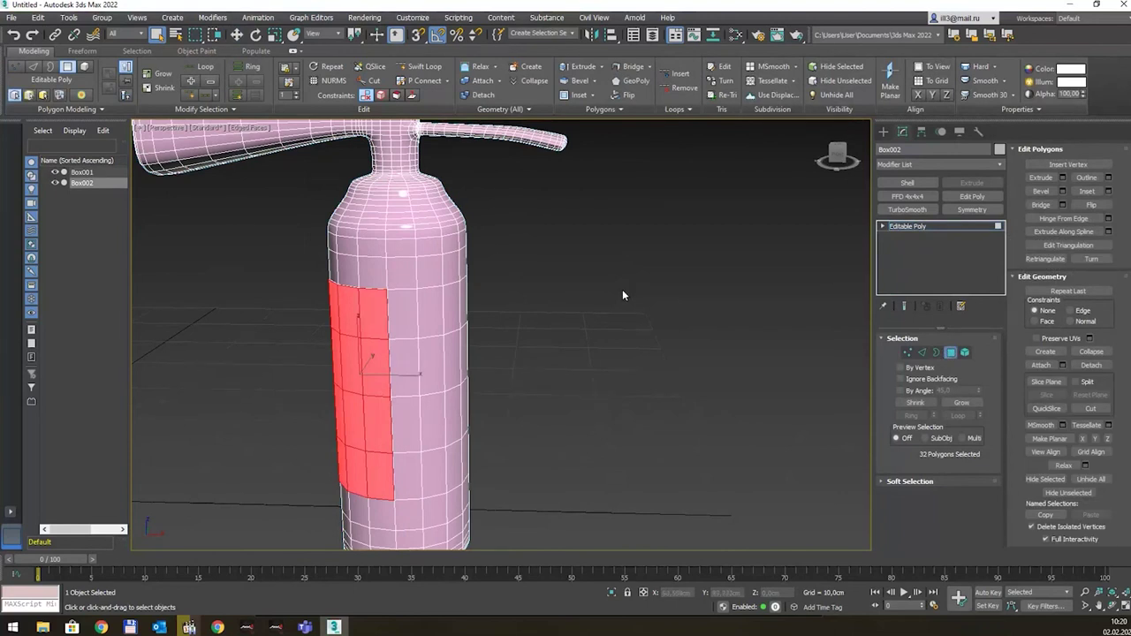
Add a new Physical Material named fireball in the Slate Material Editor.
{"action": "key", "text": "m"}
{"action": "left_click_drag", "start_coordinate": [753, 244], "coordinate": [617, 251]}
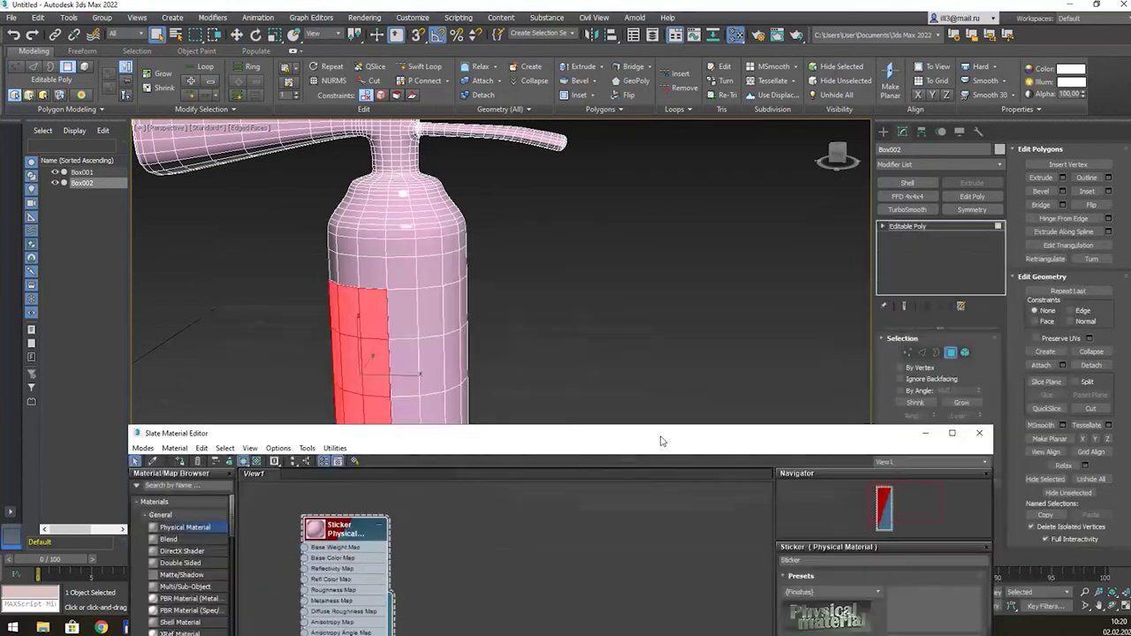
{"action": "left_click_drag", "start_coordinate": [168, 337], "coordinate": [558, 346]}
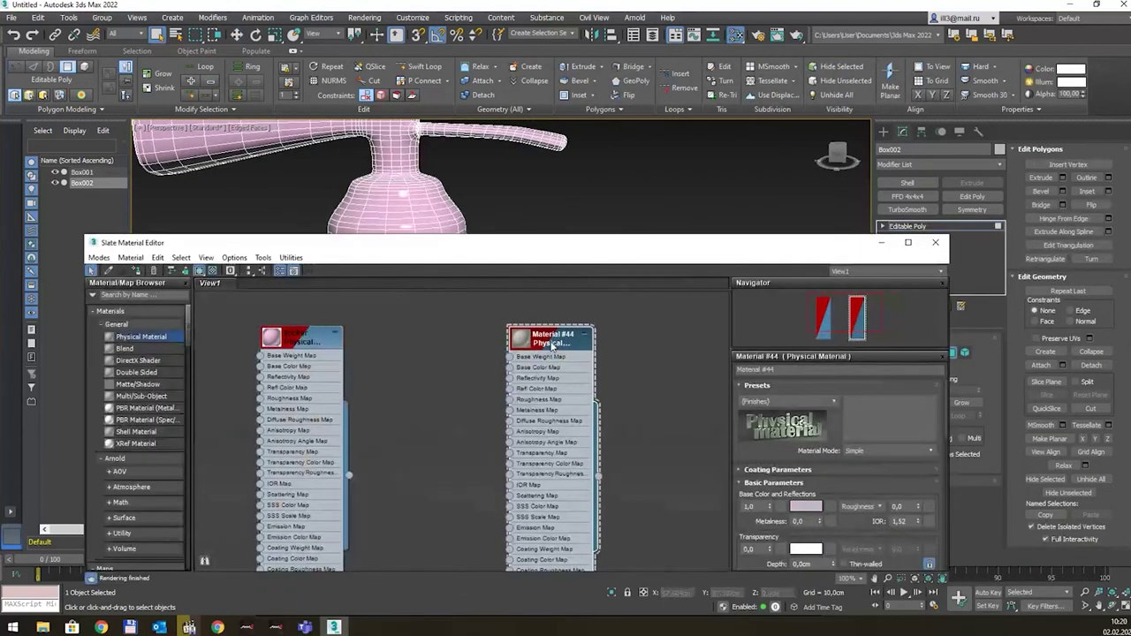
{"action": "left_click", "coordinate": [791, 370]}
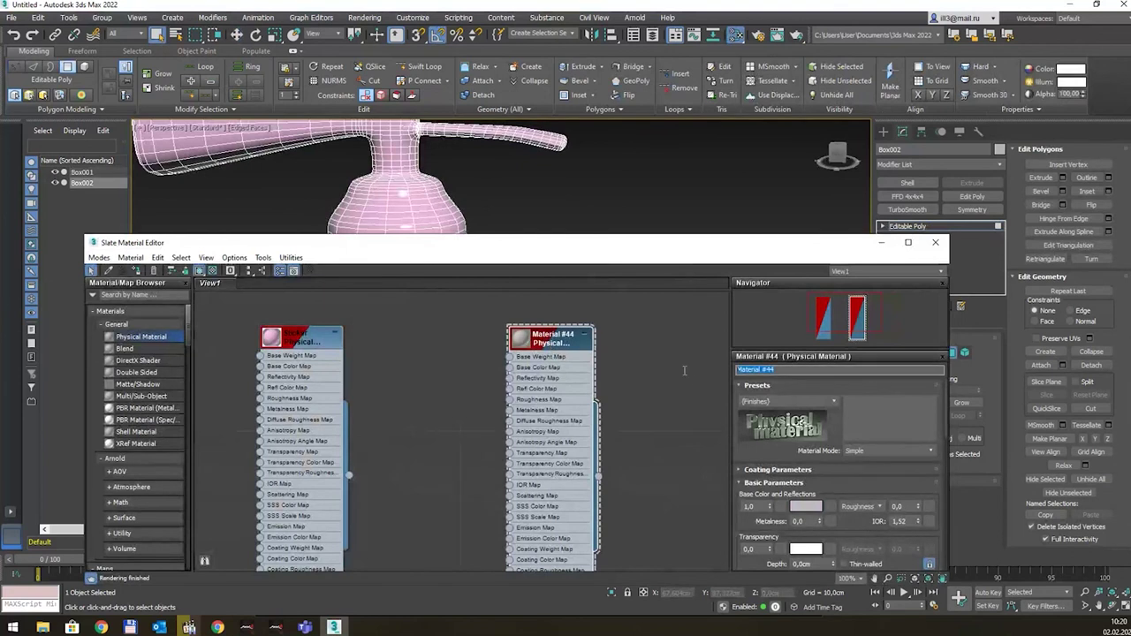
{"action": "type", "text": "fireball"}
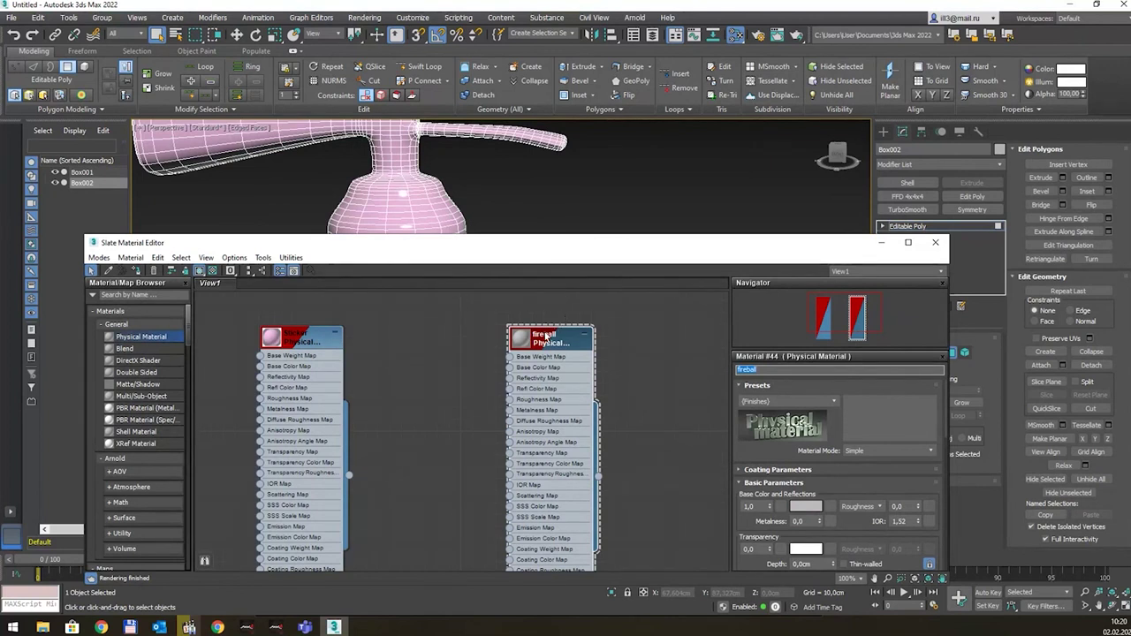
Change the Sticker material's base colour to white.
{"action": "left_click", "coordinate": [311, 347]}
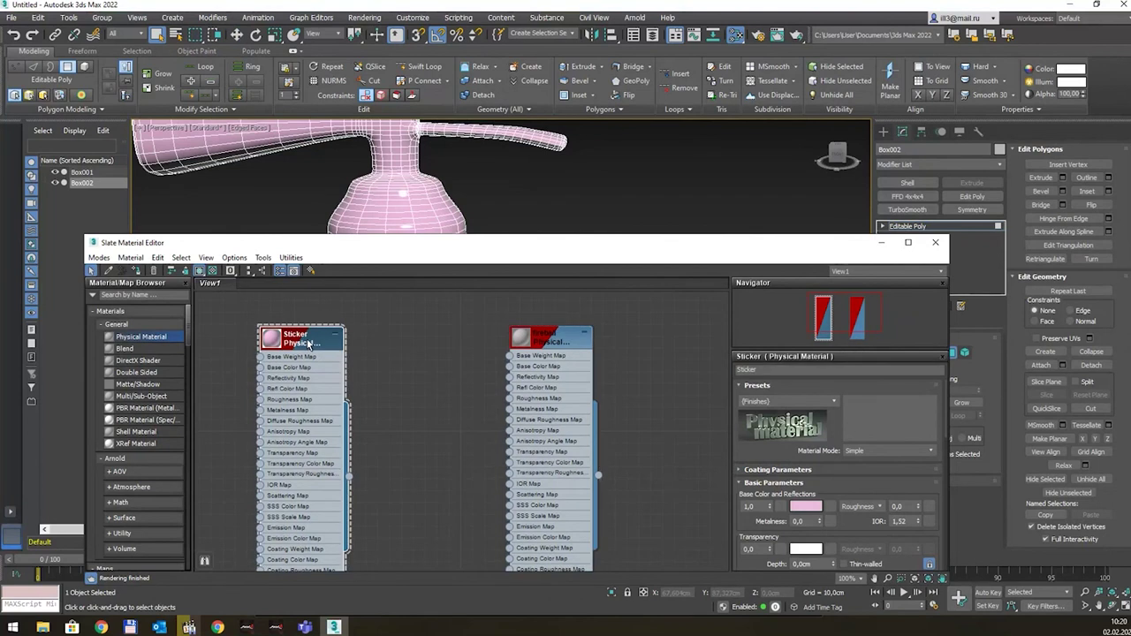
{"action": "left_click", "coordinate": [805, 507]}
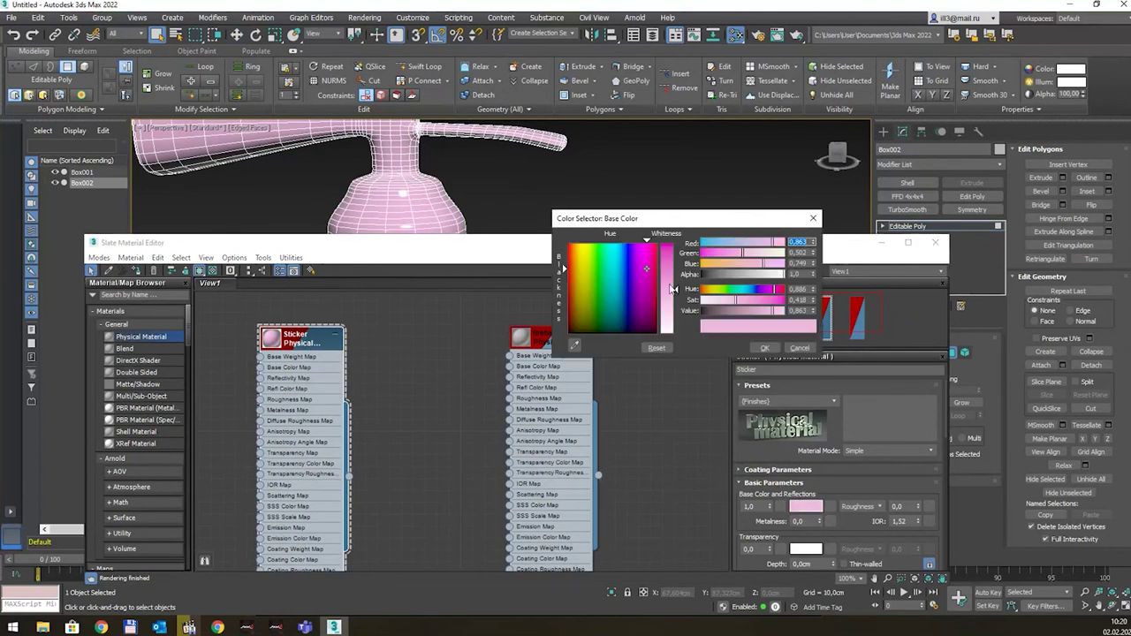
{"action": "left_click_drag", "start_coordinate": [672, 292], "coordinate": [676, 334]}
{"action": "left_click", "coordinate": [765, 347]}
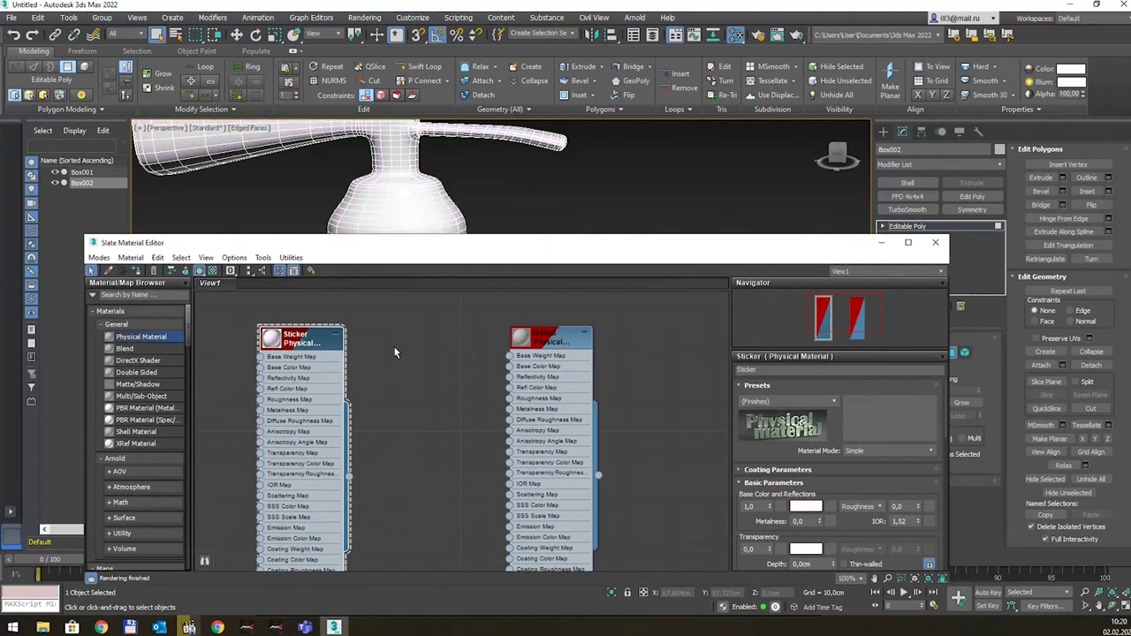
{"action": "left_click_drag", "start_coordinate": [439, 245], "coordinate": [458, 297]}
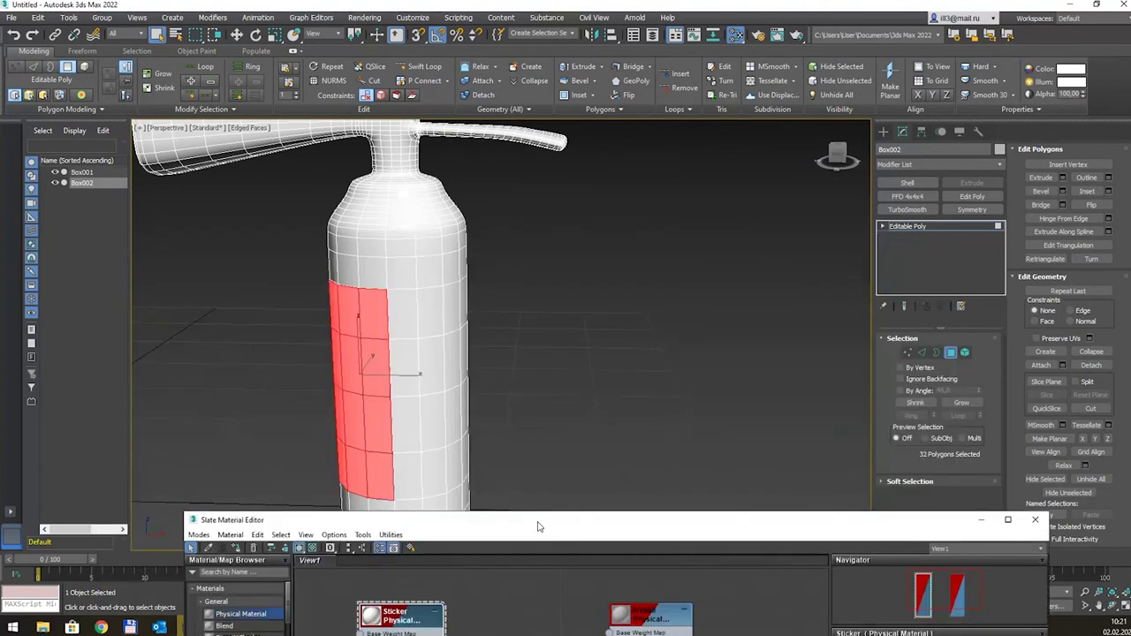
Assign Sticker to the label polygons and invert the selection to the rest of the body.
{"action": "right_click", "coordinate": [374, 401]}
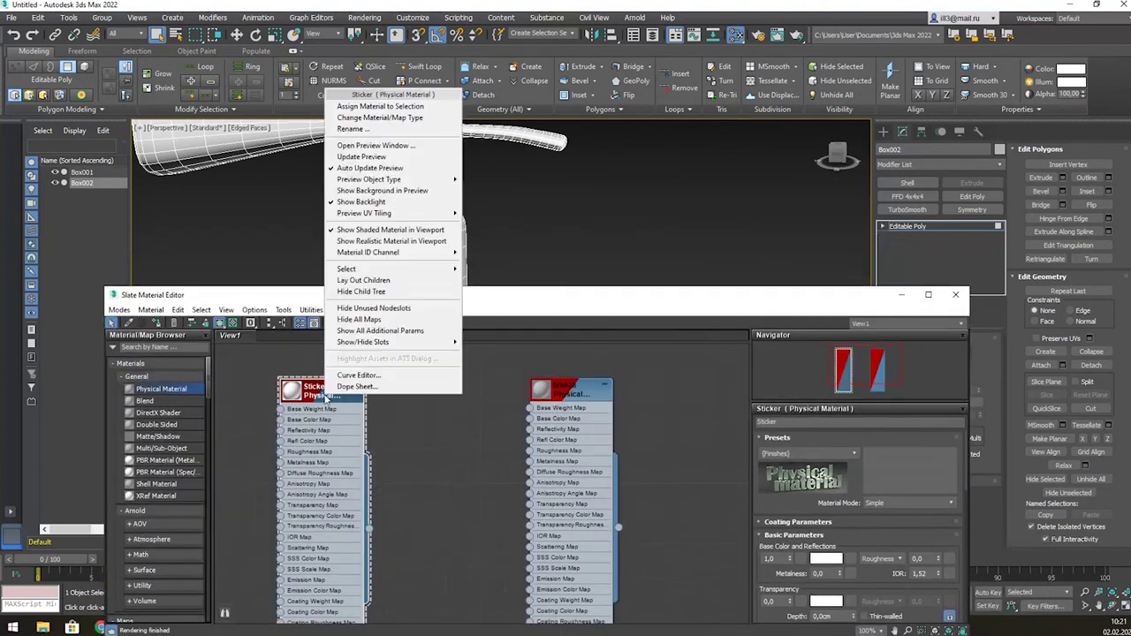
{"action": "left_click", "coordinate": [392, 109]}
{"action": "left_click_drag", "start_coordinate": [518, 298], "coordinate": [495, 356]}
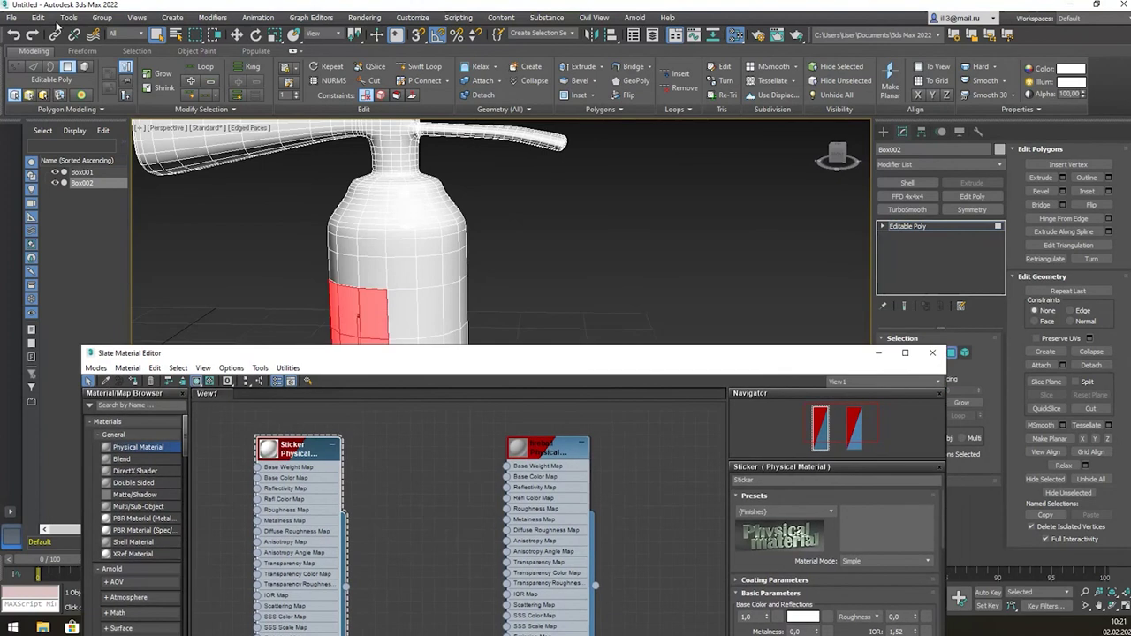
{"action": "left_click", "coordinate": [38, 20]}
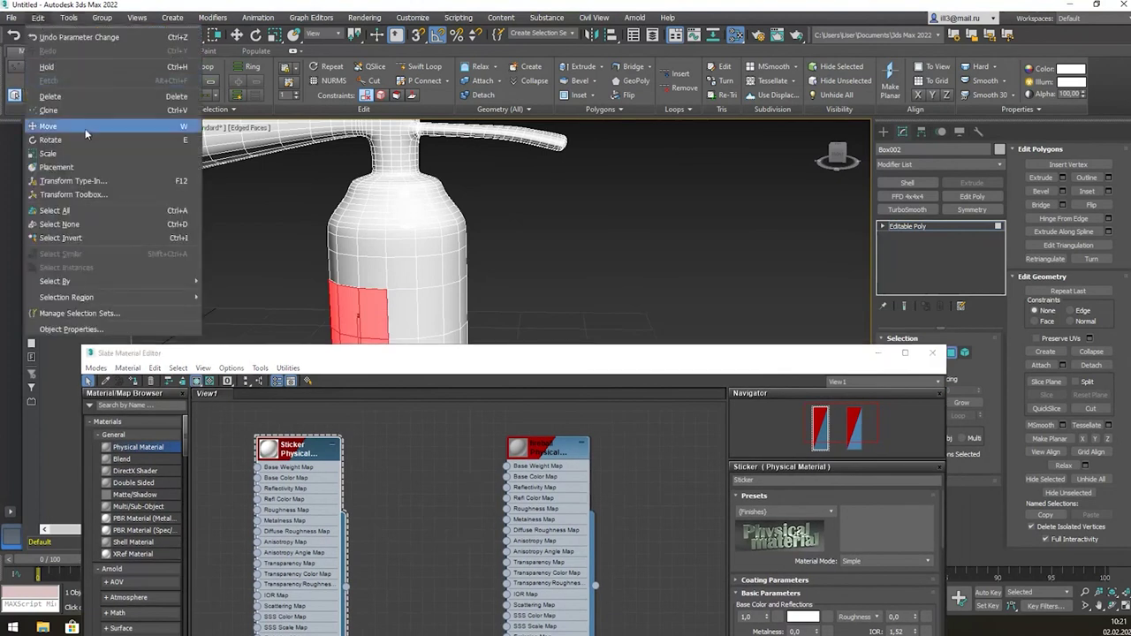
{"action": "left_click", "coordinate": [93, 237]}
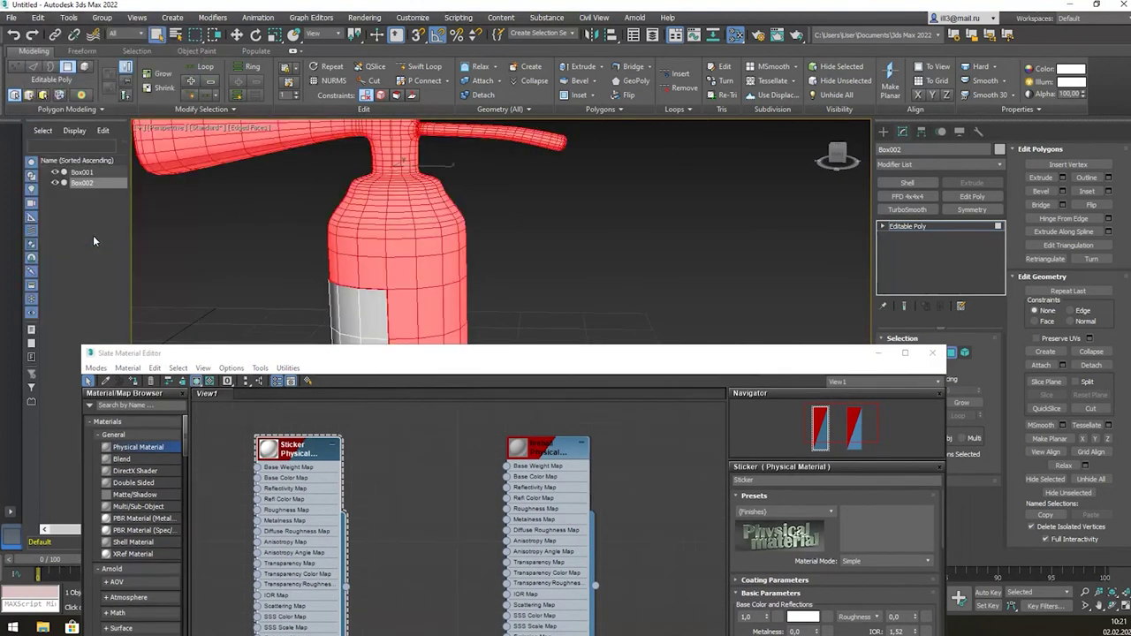
Assign fireball to the remaining body polygons and give it an orange base colour.
{"action": "right_click", "coordinate": [548, 449]}
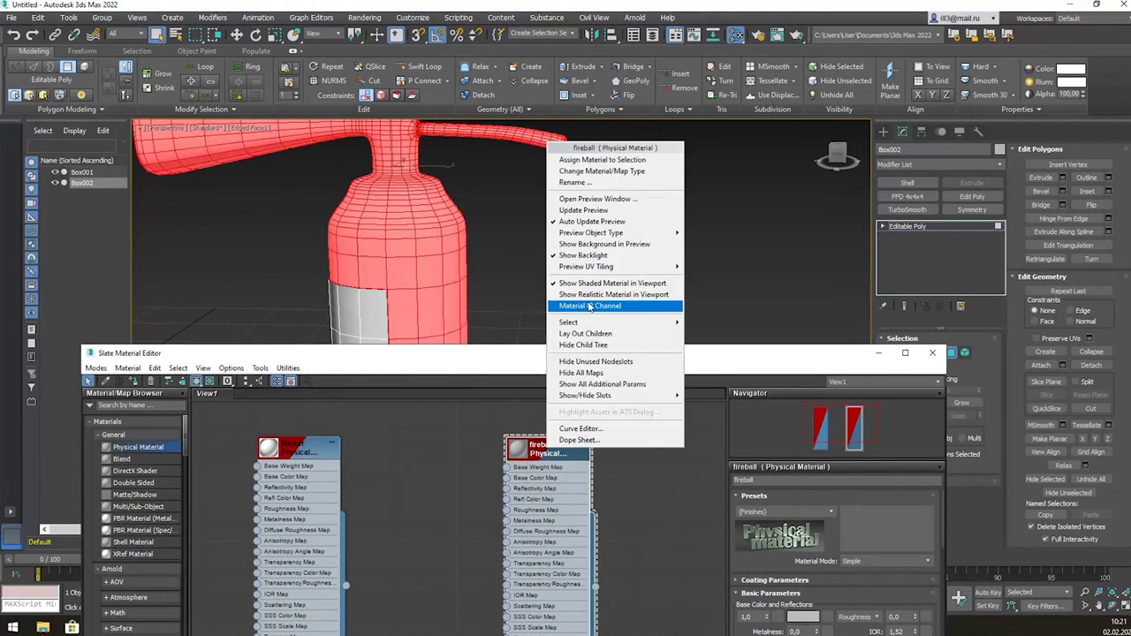
{"action": "left_click", "coordinate": [613, 162]}
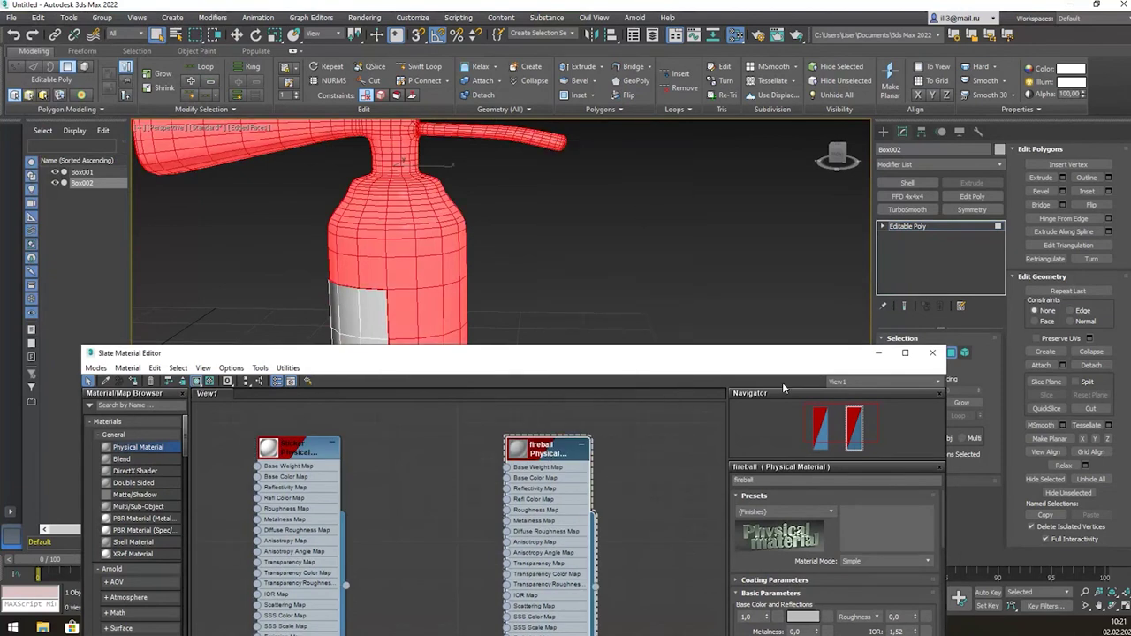
{"action": "left_click_drag", "start_coordinate": [769, 352], "coordinate": [807, 220]}
{"action": "left_click", "coordinate": [841, 487]}
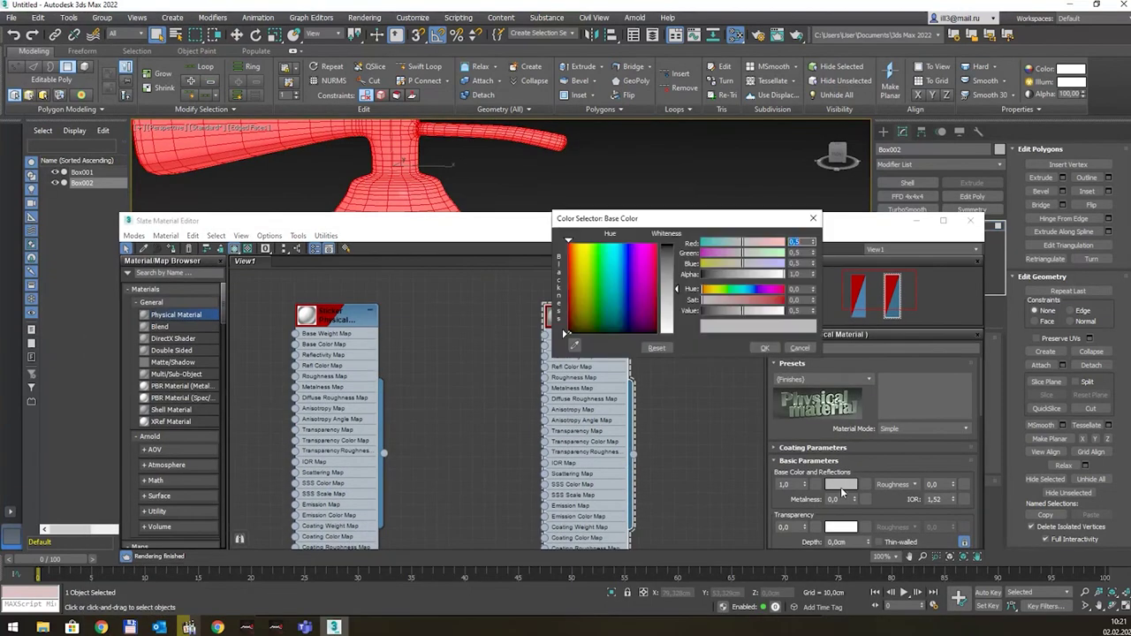
{"action": "left_click", "coordinate": [564, 256]}
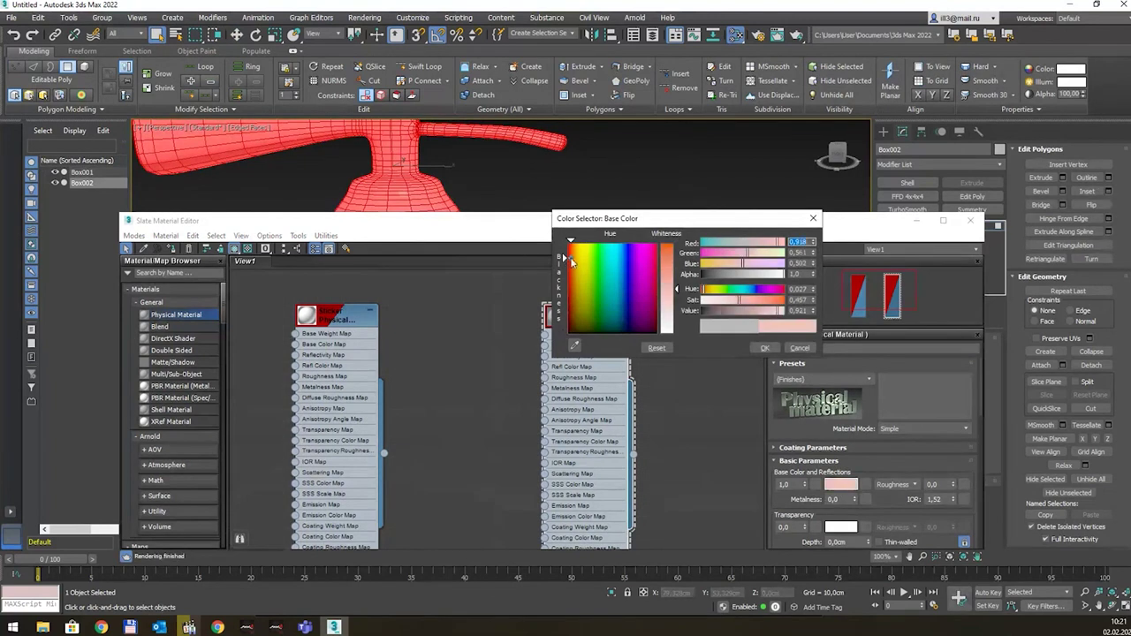
{"action": "mouse_move", "coordinate": [672, 272]}
{"action": "left_mouse_down"}
{"action": "mouse_move", "coordinate": [672, 242]}
{"action": "mouse_move", "coordinate": [677, 282]}
{"action": "left_mouse_up"}
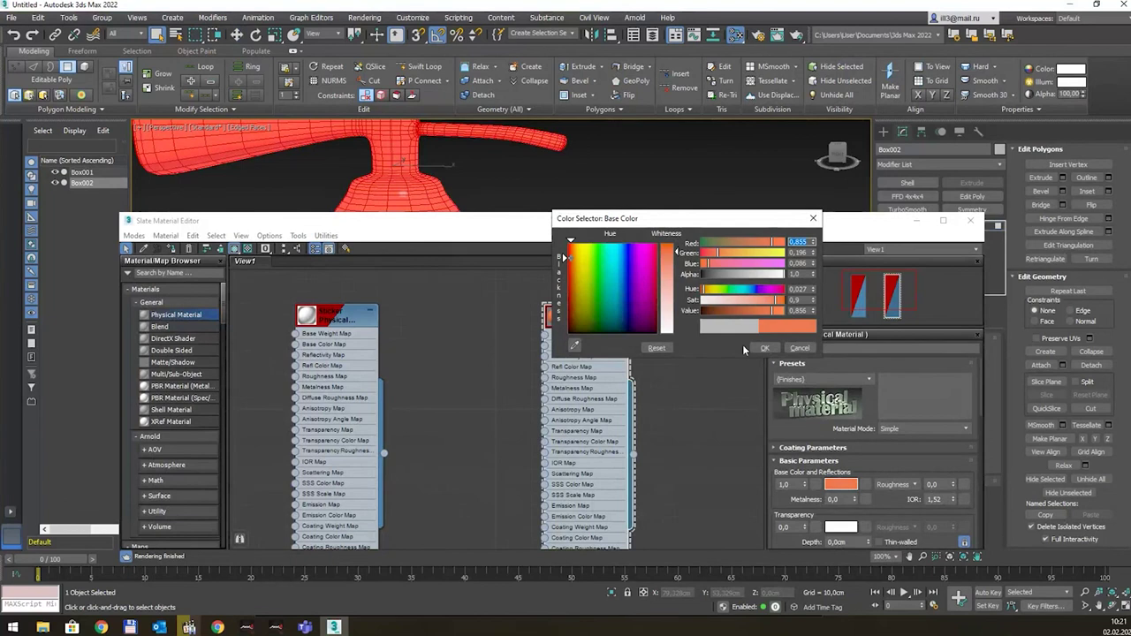
{"action": "left_click", "coordinate": [765, 347]}
{"action": "left_click", "coordinate": [971, 220]}
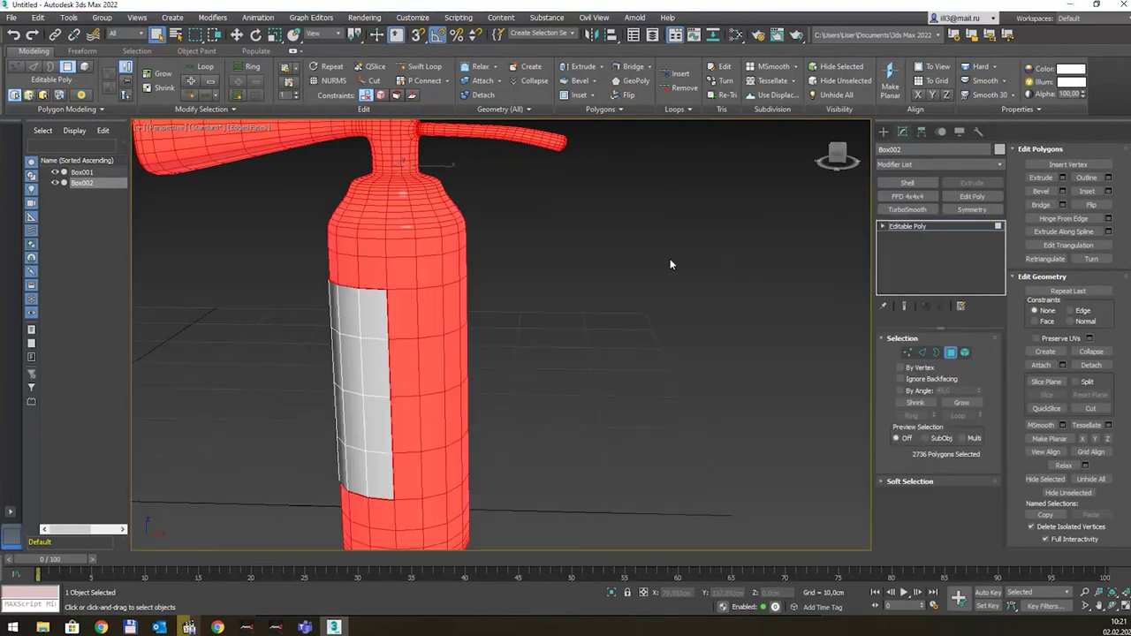
Deselect everything, toggle wireframe and edged shading, and frame both extinguishers with Zoom Extents.
{"action": "left_click", "coordinate": [601, 300]}
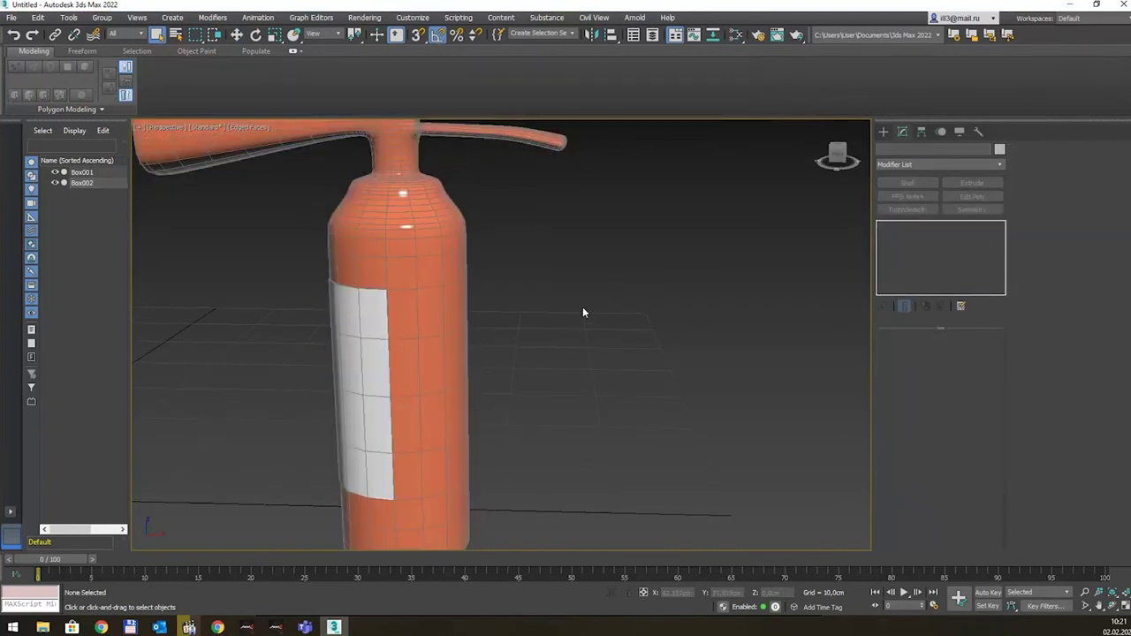
{"action": "scroll", "coordinate": [566, 313], "scroll_direction": "down", "scroll_amount": 3}
{"action": "mouse_move", "coordinate": [550, 320]}
{"action": "middle_mouse_down", "text": "alt"}
{"action": "mouse_move", "coordinate": [652, 273]}
{"action": "mouse_move", "coordinate": [613, 330]}
{"action": "middle_mouse_up", "text": "alt"}
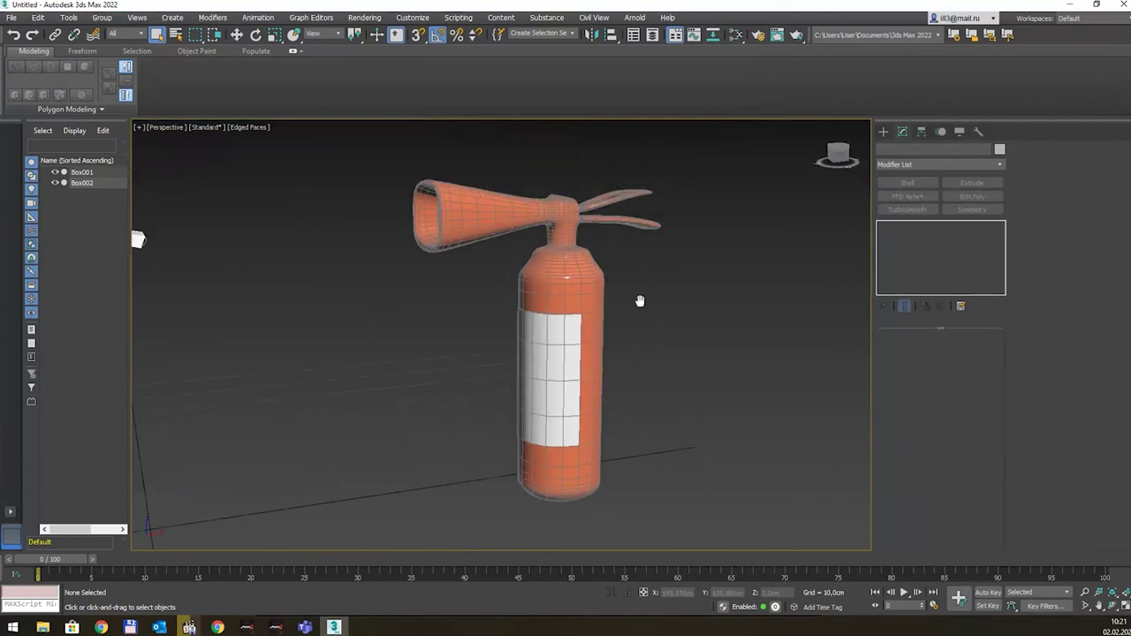
{"action": "key", "text": "F3"}
{"action": "key", "text": "F3"}
{"action": "key", "text": "F4"}
{"action": "key", "text": "z"}
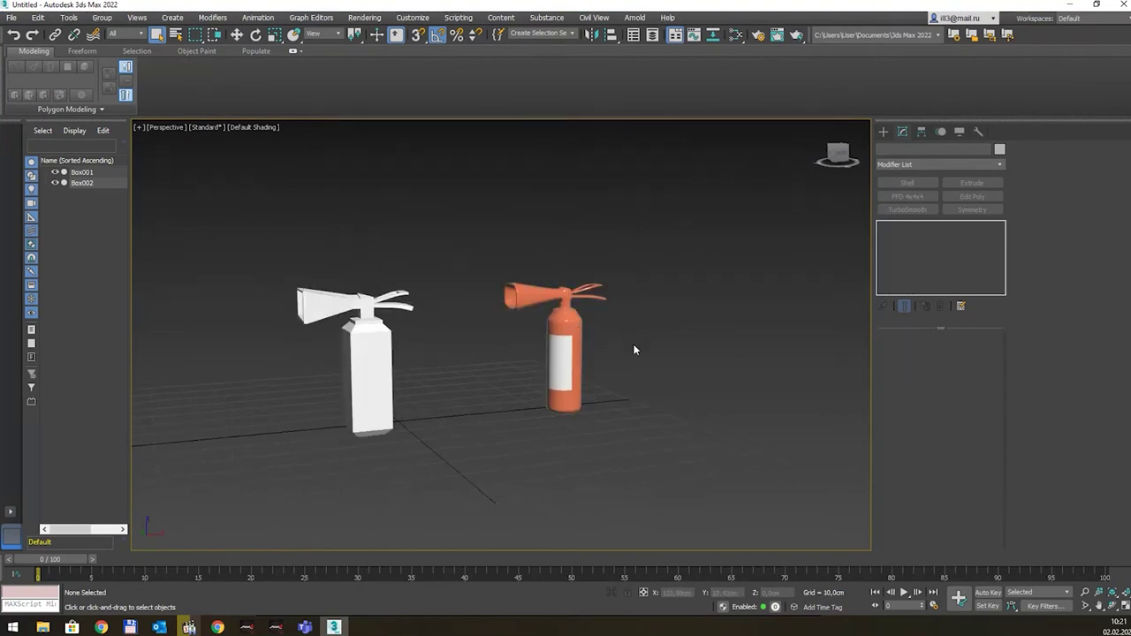
{"action": "key", "text": "F4"}
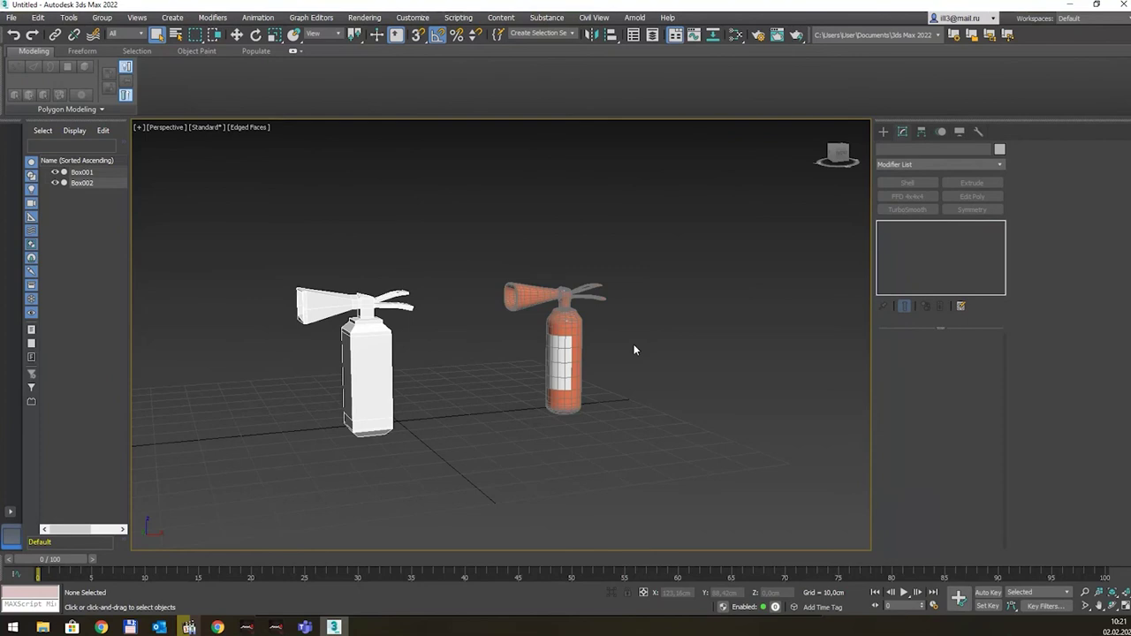
Select the orange extinguisher and bring up the Save As dialog.
{"action": "scroll", "coordinate": [619, 322], "scroll_direction": "up", "scroll_amount": 2}
{"action": "left_click", "coordinate": [530, 315]}
{"action": "scroll", "coordinate": [515, 307], "scroll_direction": "up", "scroll_amount": 3}
{"action": "middle_click_drag", "start_coordinate": [515, 306], "coordinate": [599, 305]}
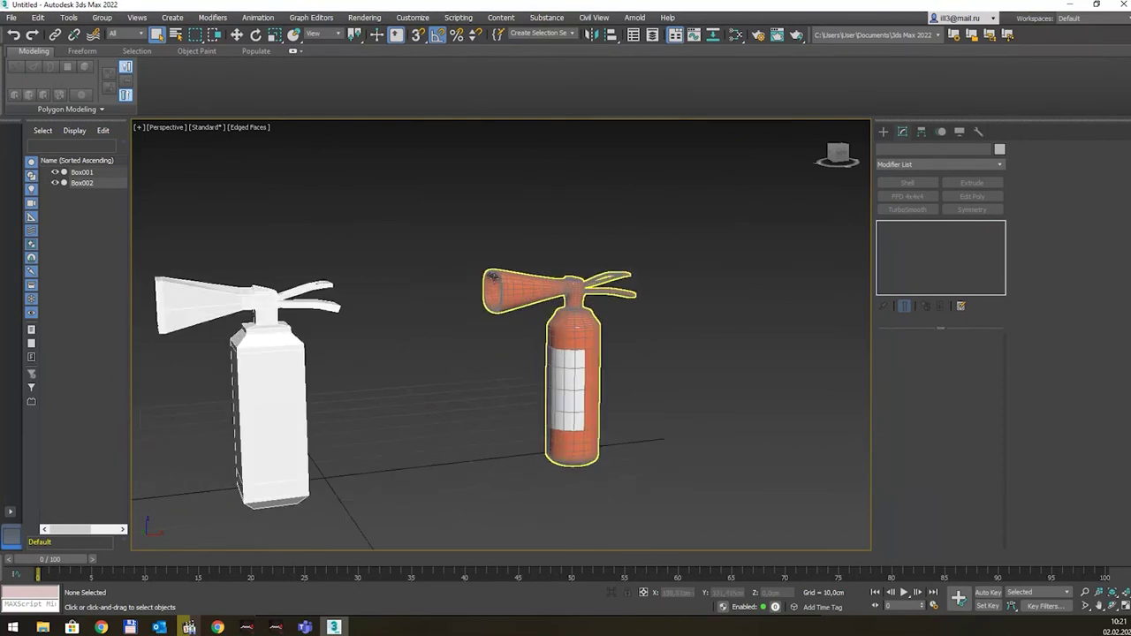
{"action": "key", "text": "ctrl+s"}
Save the scene as вогнегасник.max in the Desktop's 1x folder.
{"action": "left_click_drag", "start_coordinate": [275, 27], "coordinate": [426, 106]}
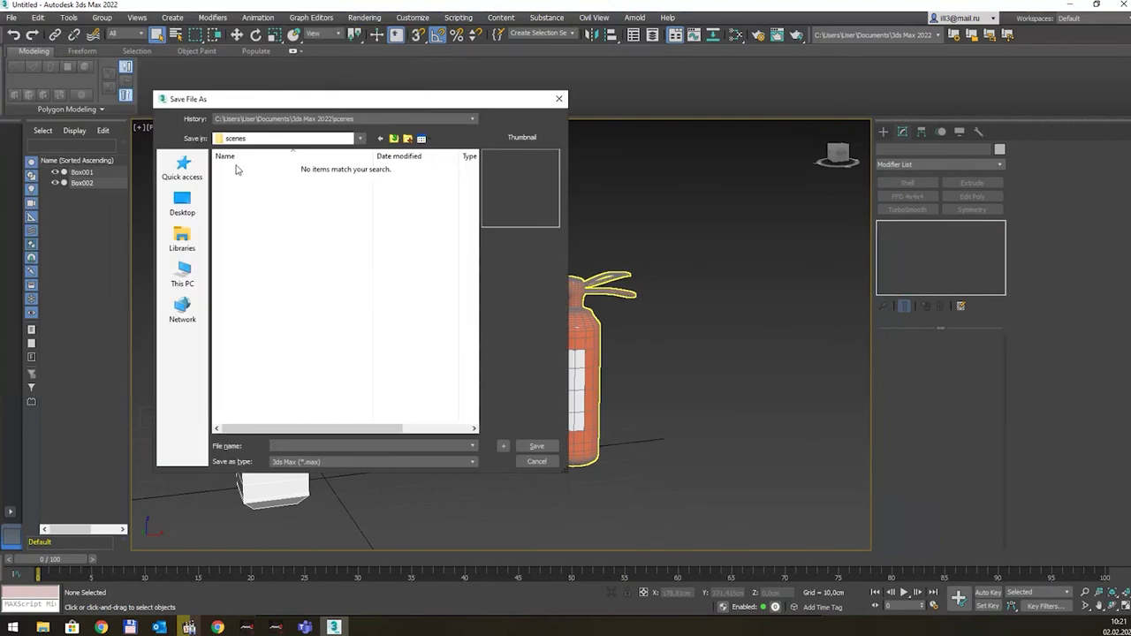
{"action": "left_click", "coordinate": [183, 213]}
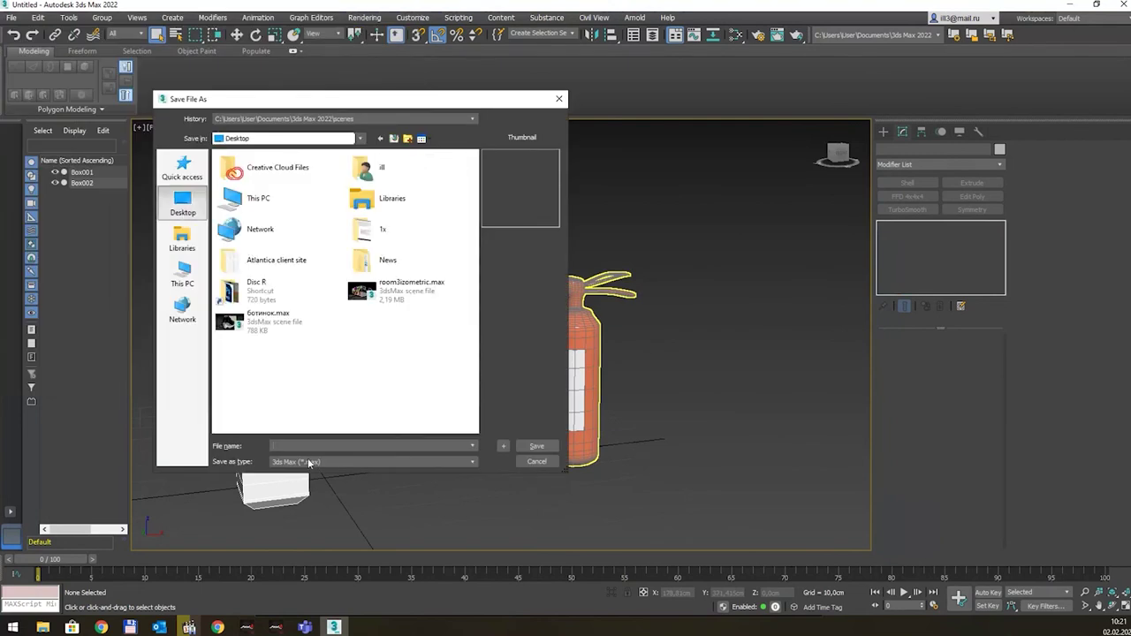
{"action": "double_click", "coordinate": [378, 225]}
{"action": "type", "text": "вогнегасник"}
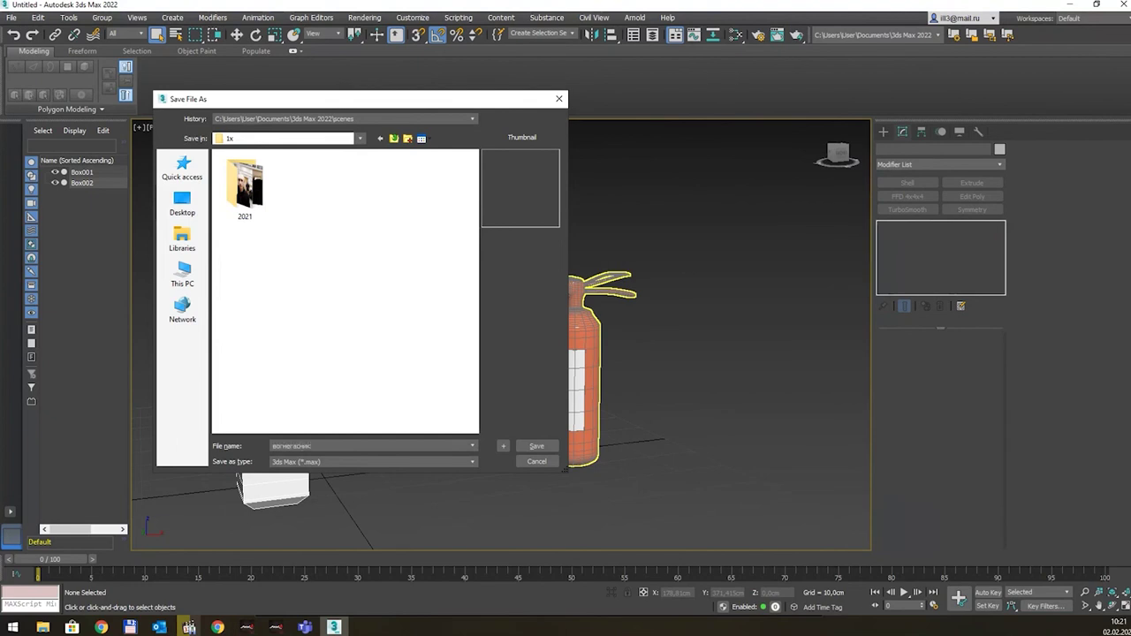
{"action": "key", "text": "Return"}
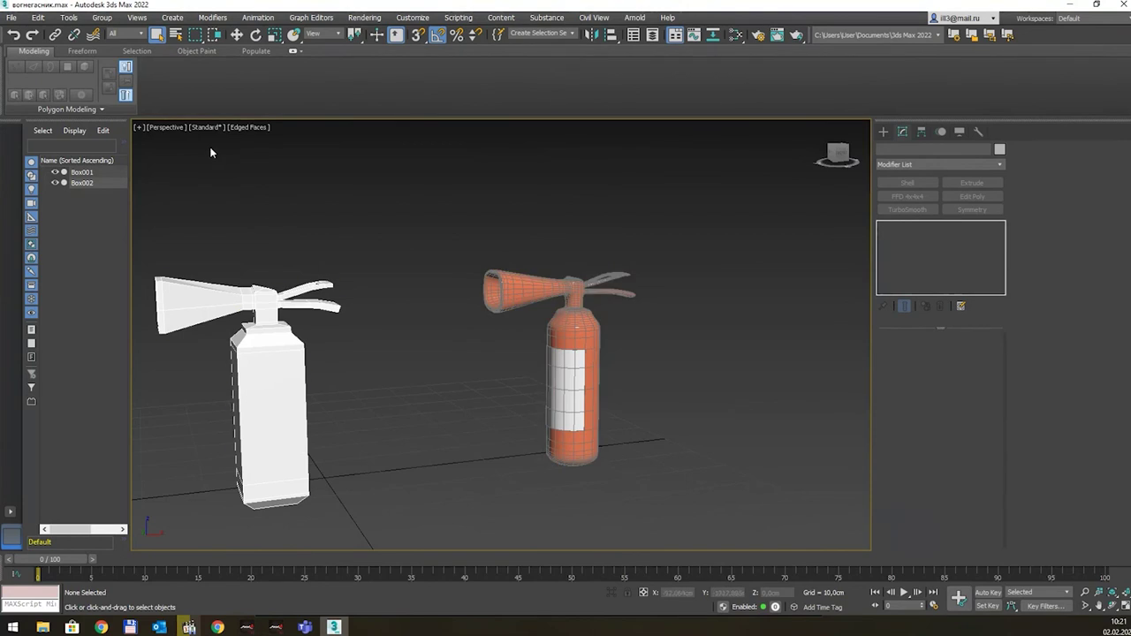
{"action": "mouse_move", "coordinate": [507, 265]}
{"action": "middle_mouse_down", "text": "alt"}
{"action": "mouse_move", "coordinate": [507, 252]}
{"action": "mouse_move", "coordinate": [574, 267]}
{"action": "middle_mouse_up", "text": "alt"}
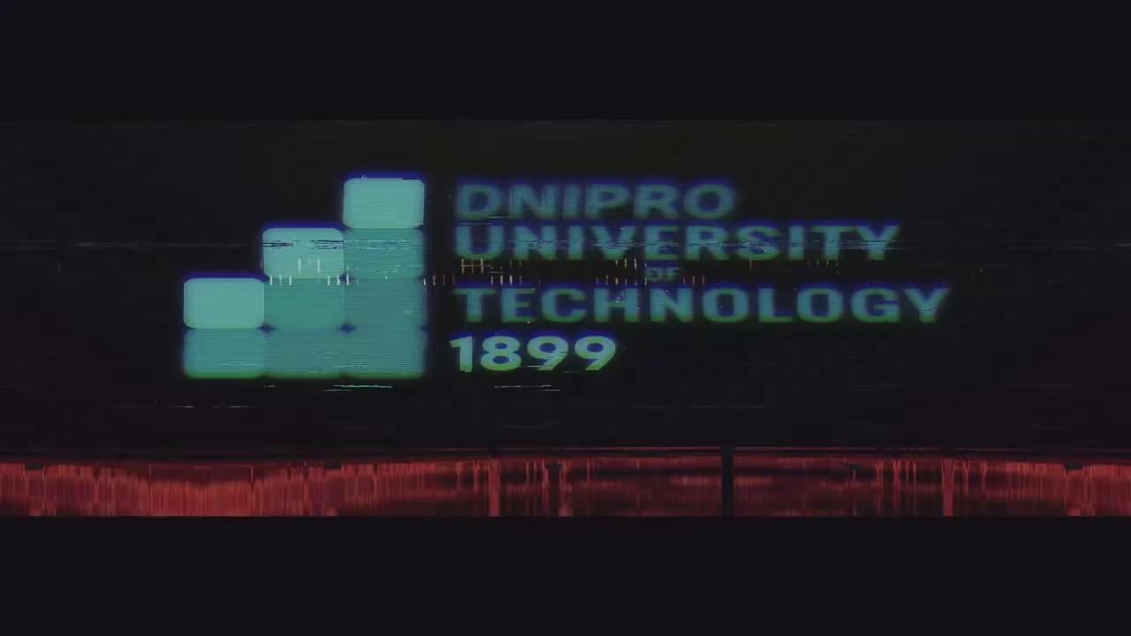